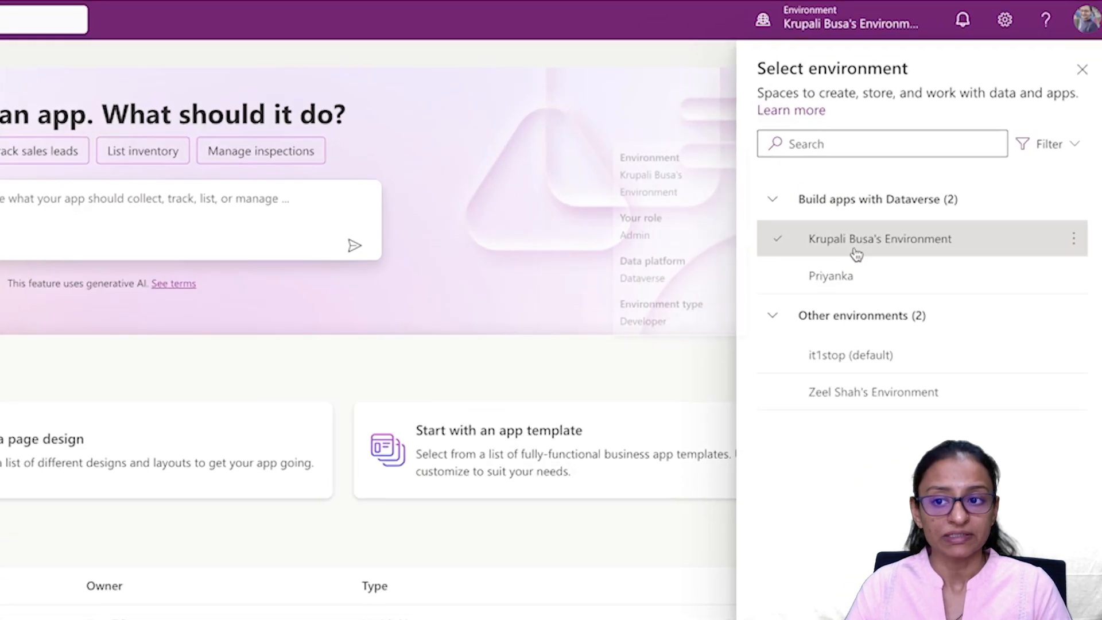
# Step: Return to the Power Apps home page and close the environment list
pyautogui.moveTo(1028, 205)
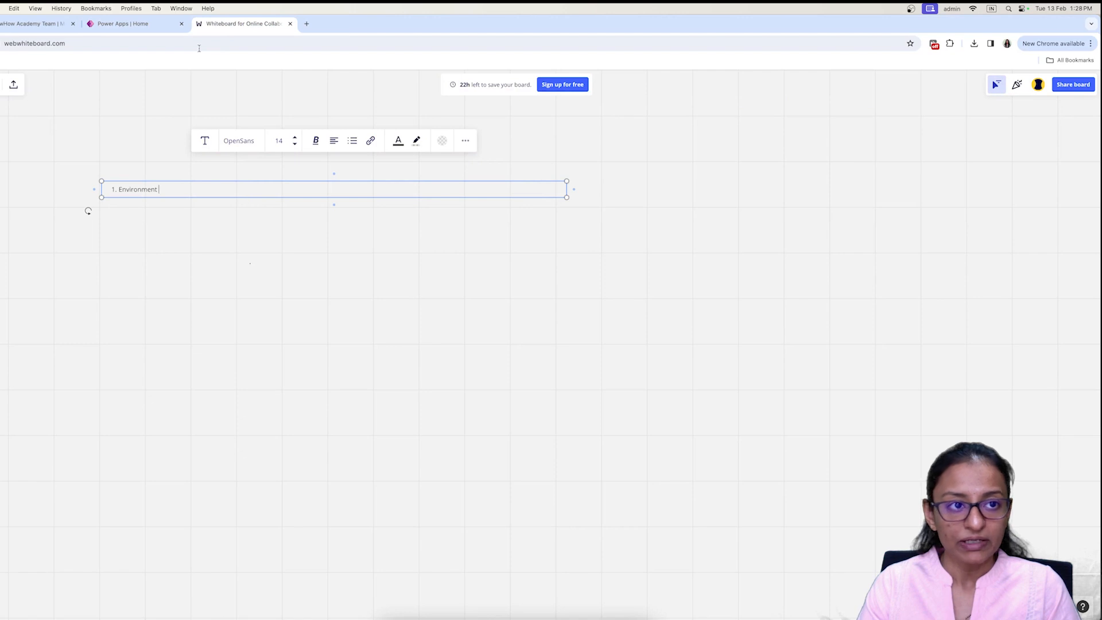
pyautogui.click(122, 23)
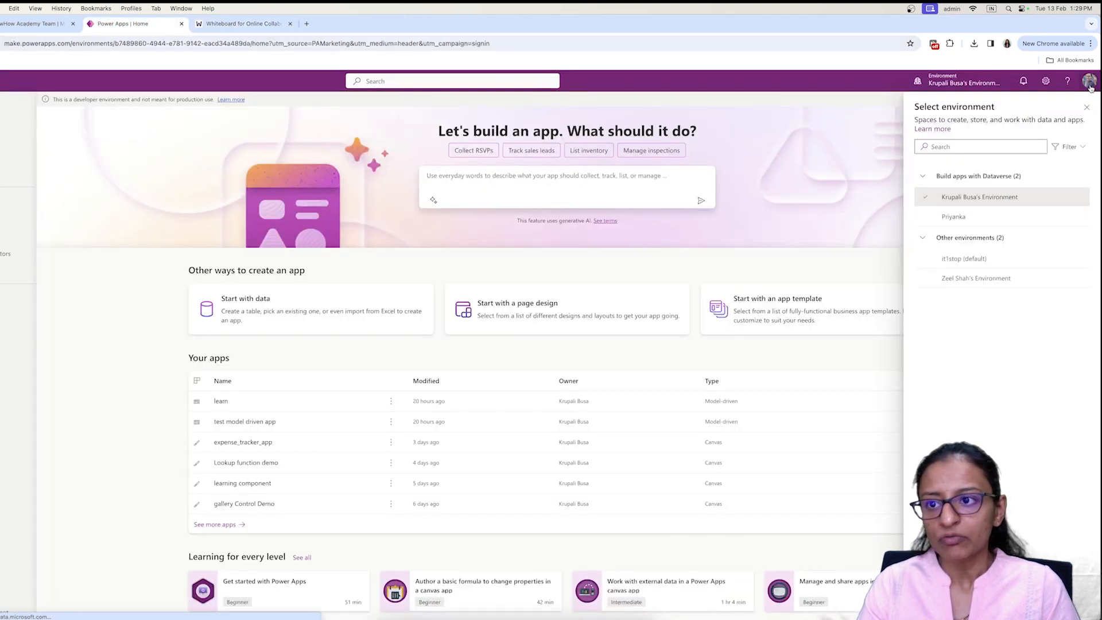
pyautogui.click(1087, 82)
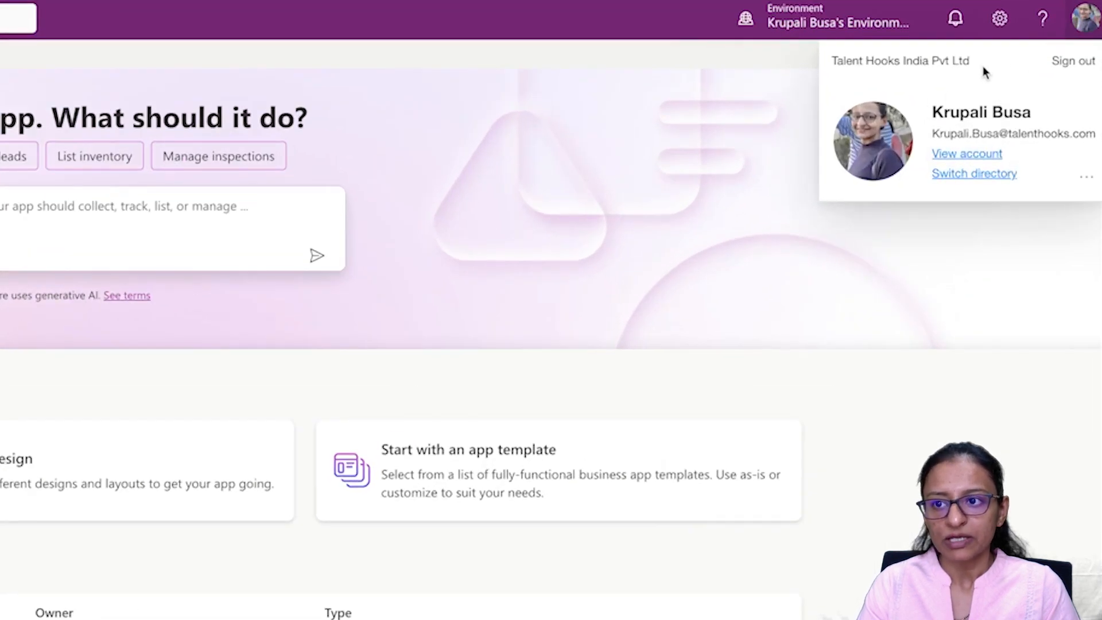
# Step: Reopen the environment picker, review each environment's details, then close the list
pyautogui.click(829, 24)
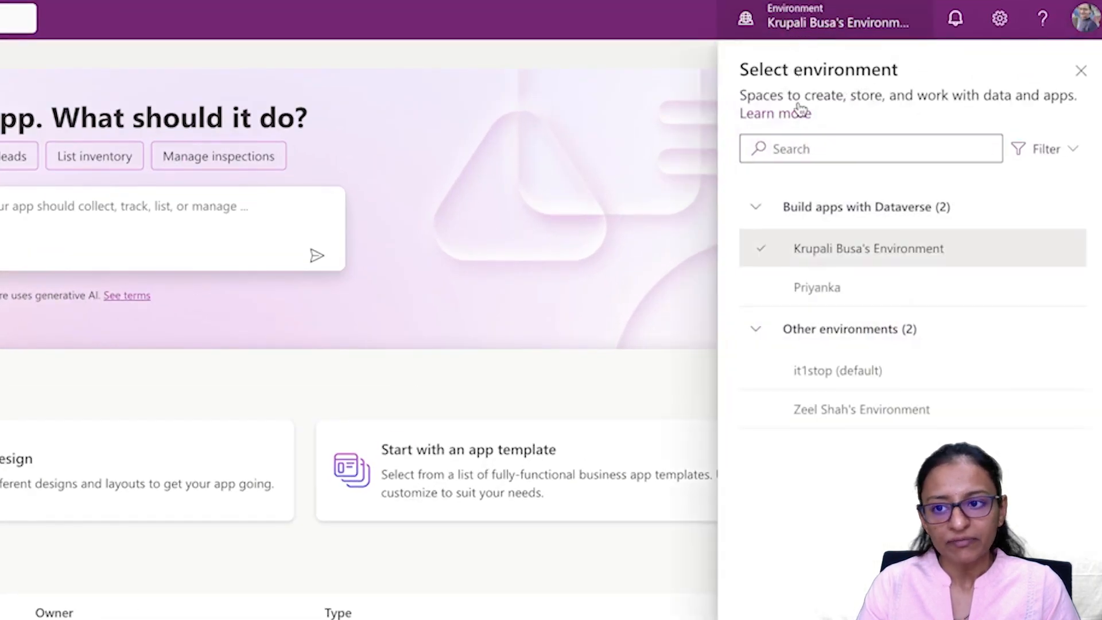
pyautogui.moveTo(803, 255)
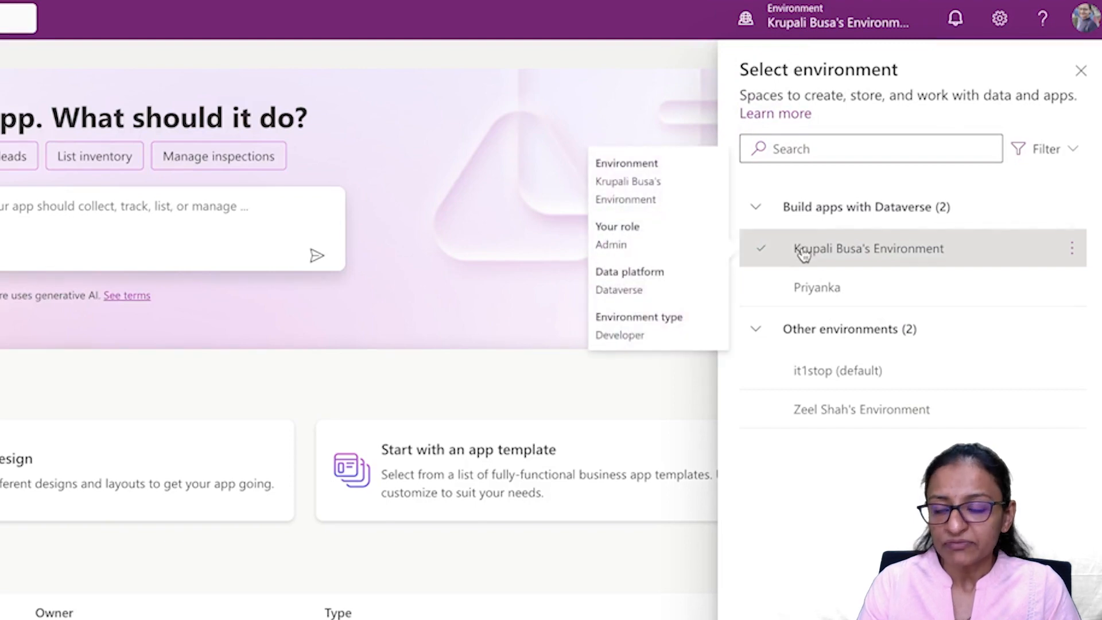
pyautogui.moveTo(817, 380)
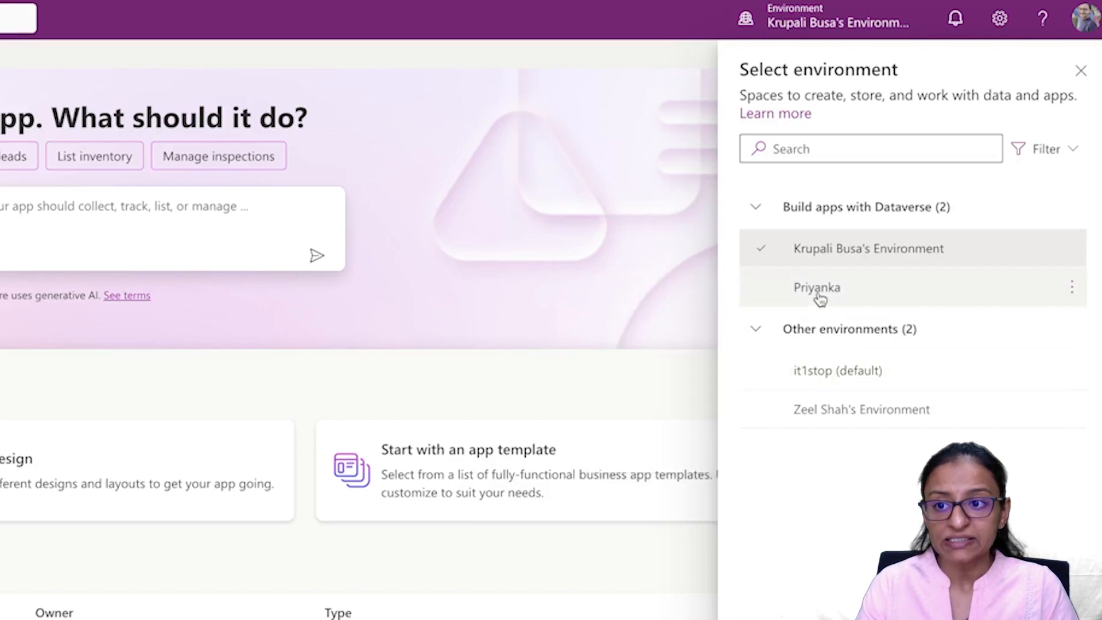
pyautogui.moveTo(820, 298)
pyautogui.moveTo(828, 419)
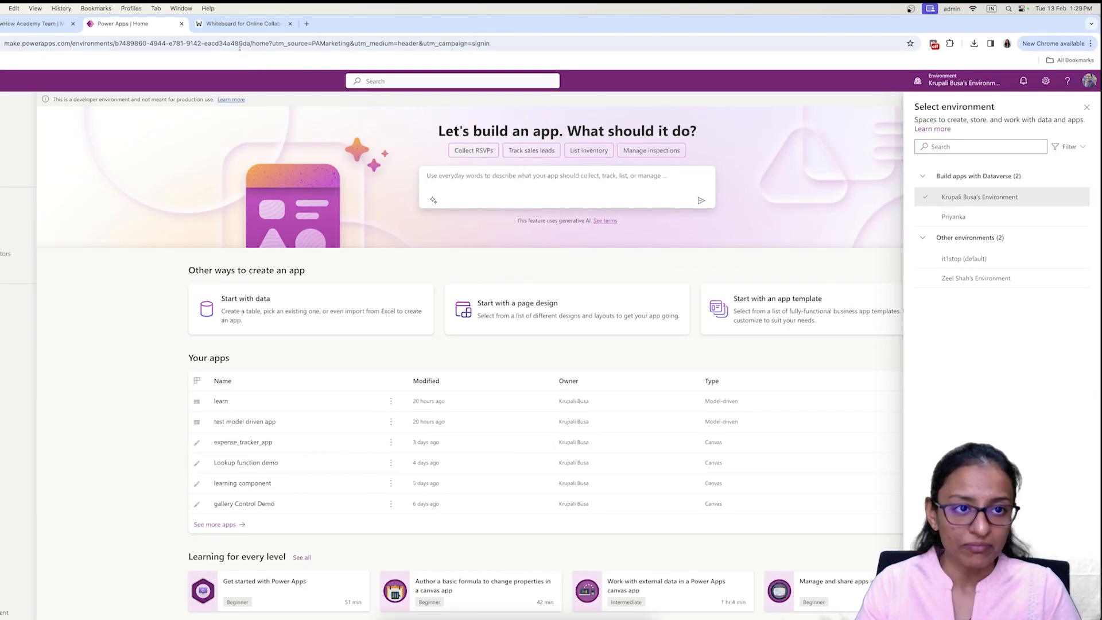
pyautogui.click(240, 25)
pyautogui.click(132, 24)
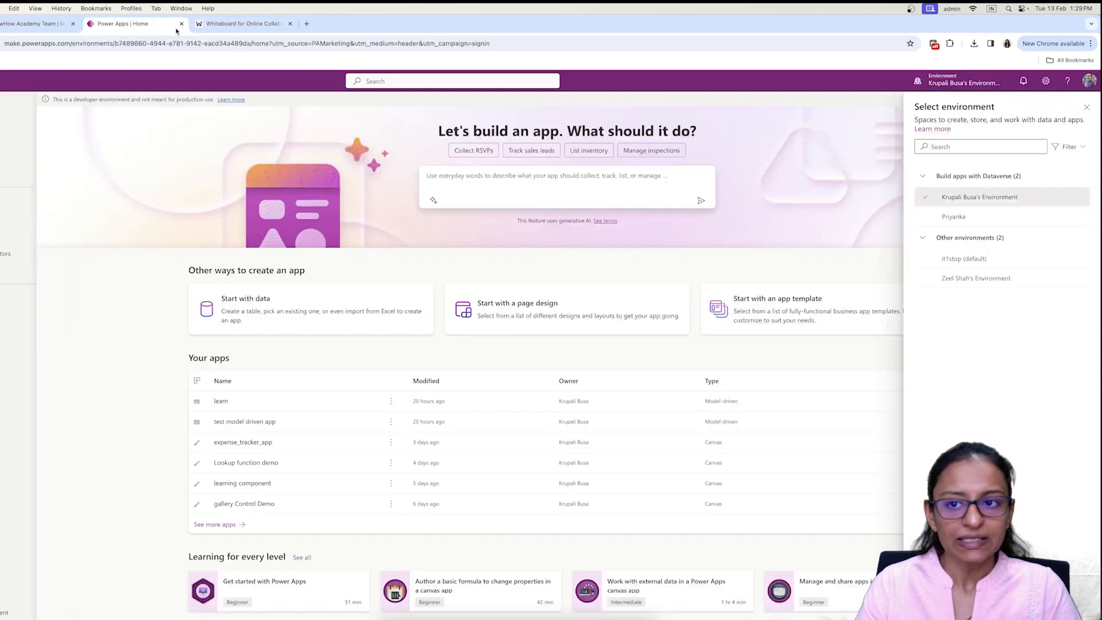
pyautogui.click(1086, 107)
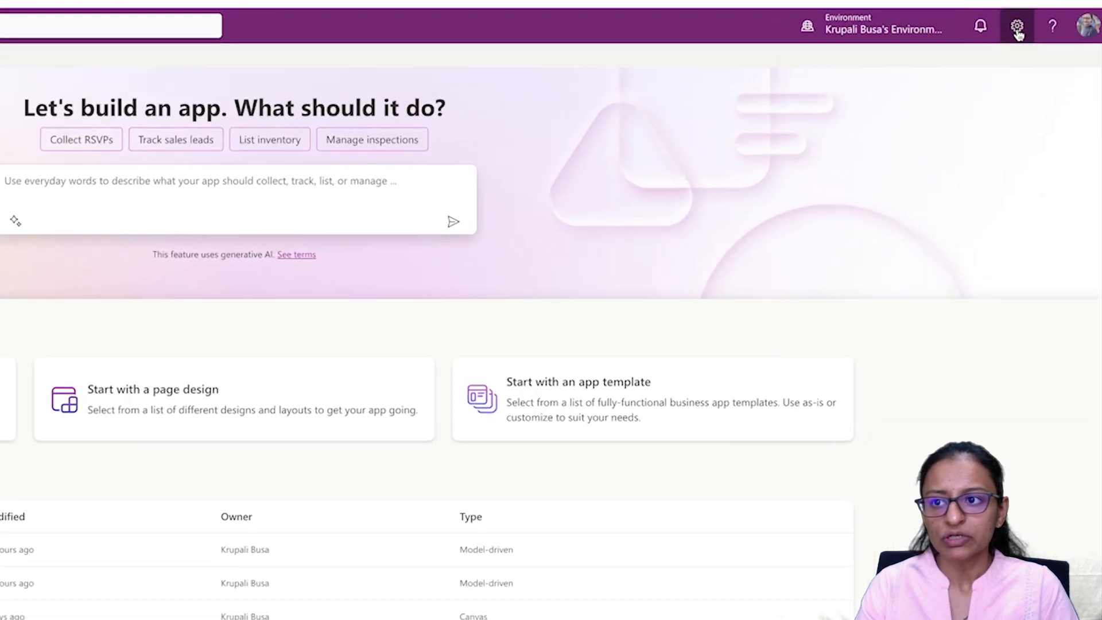
# Step: Start a new environment from the Power Platform admin center Environments page
pyautogui.click(1046, 83)
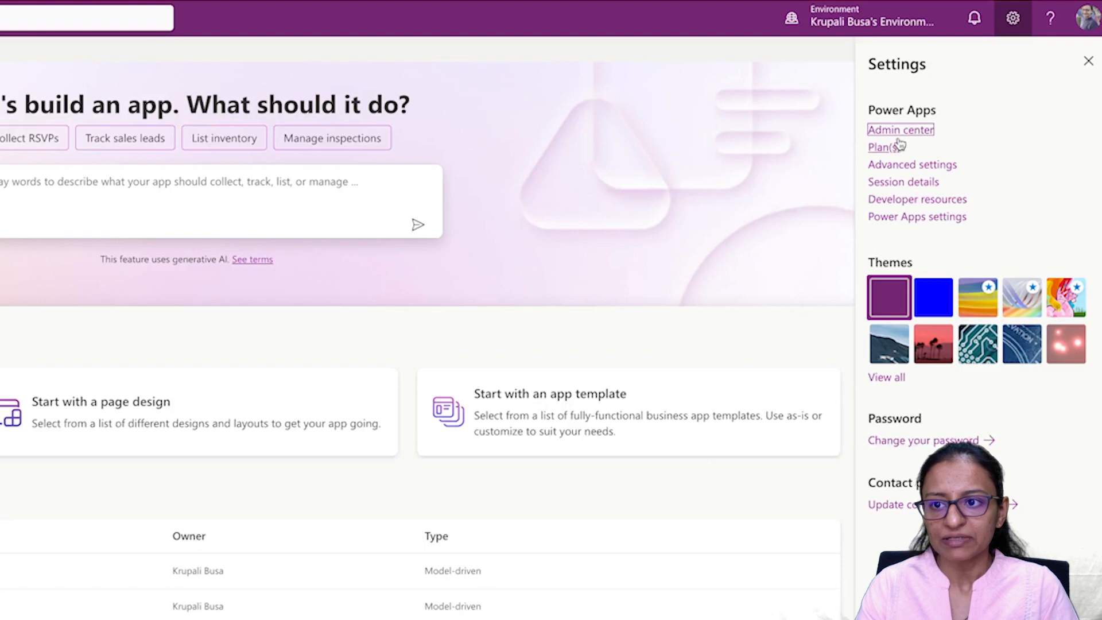
pyautogui.click(898, 143)
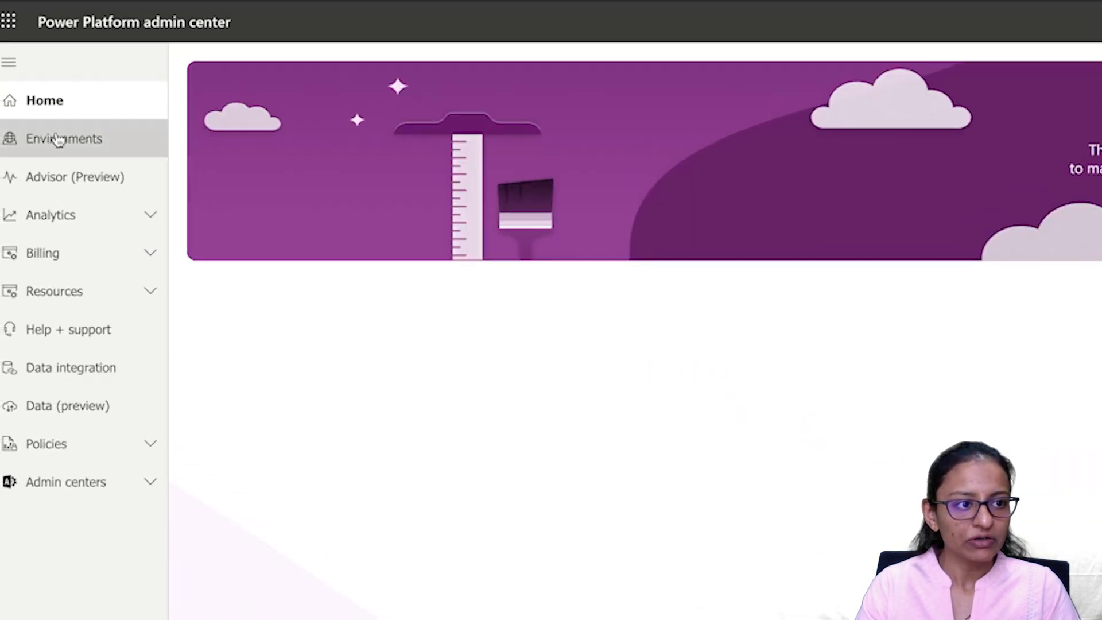
pyautogui.click(20, 140)
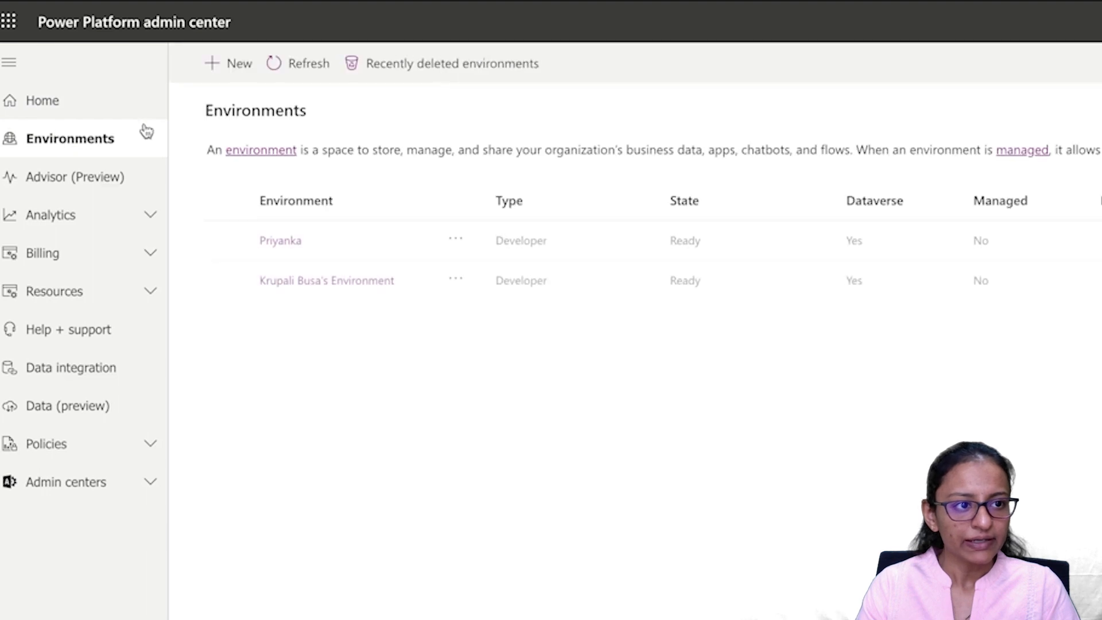
pyautogui.click(244, 66)
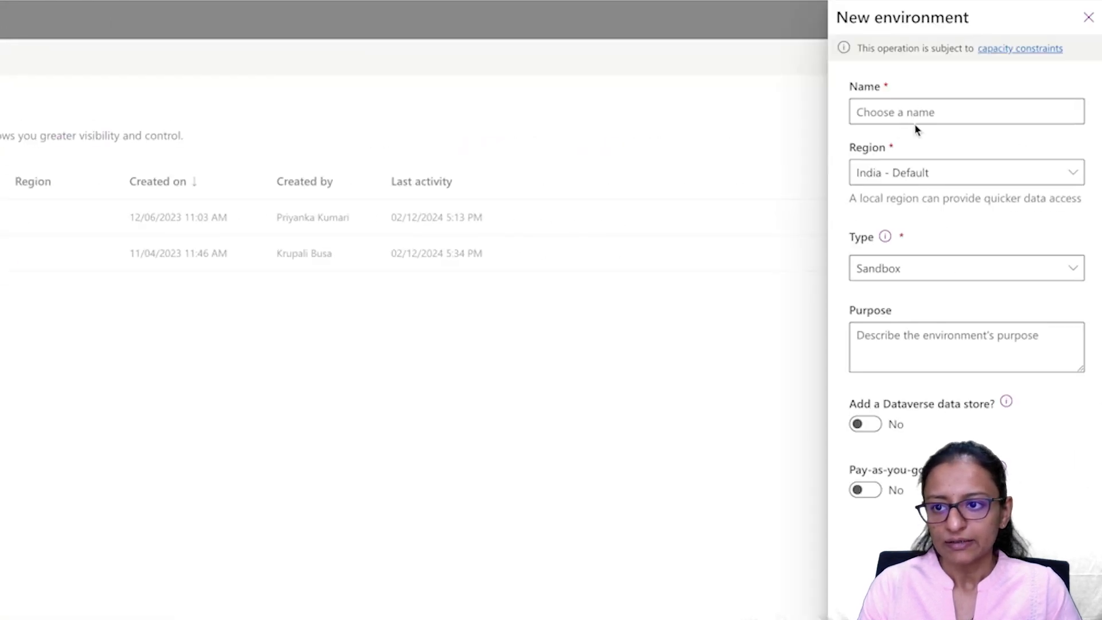
# Step: Name the new environment TEST DEMO and keep India - Default as its region
pyautogui.click(874, 113)
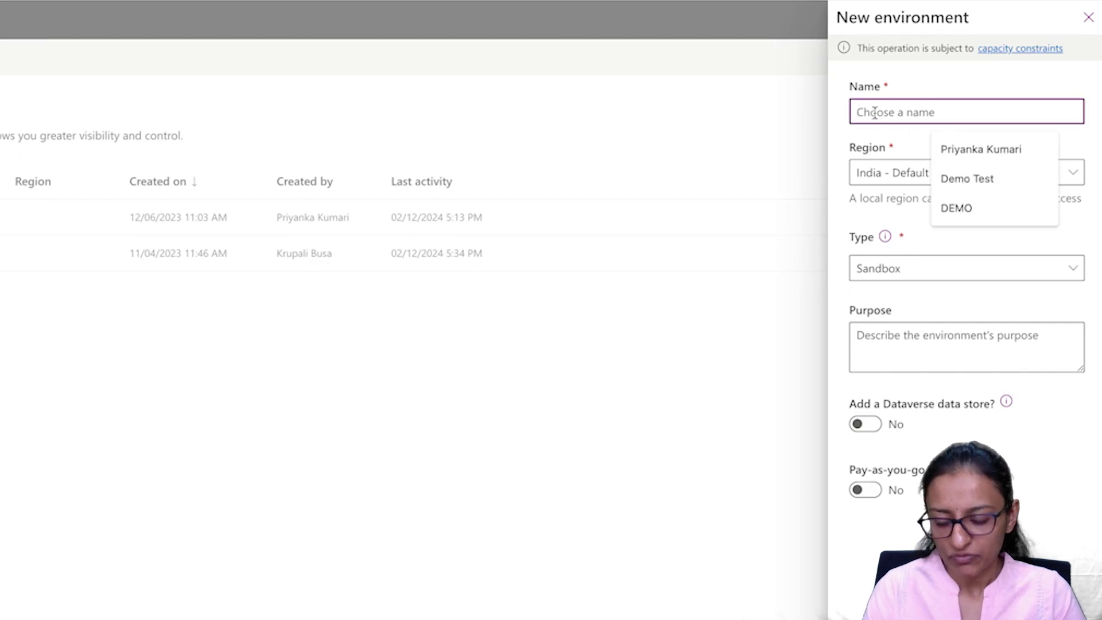
pyautogui.write('TEST')
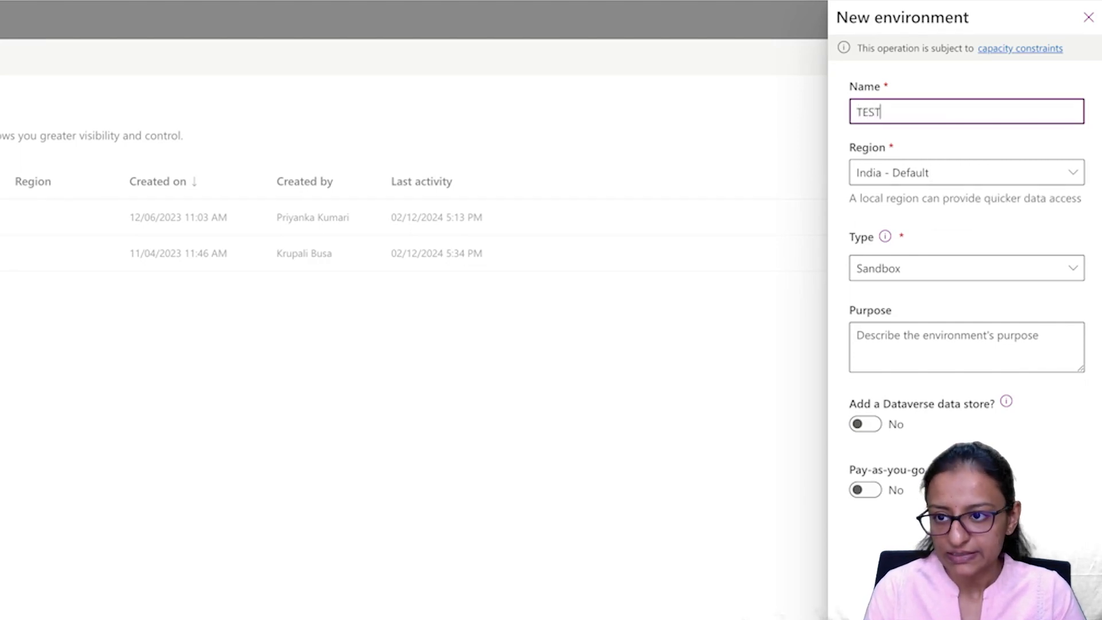
pyautogui.write(' DEMO')
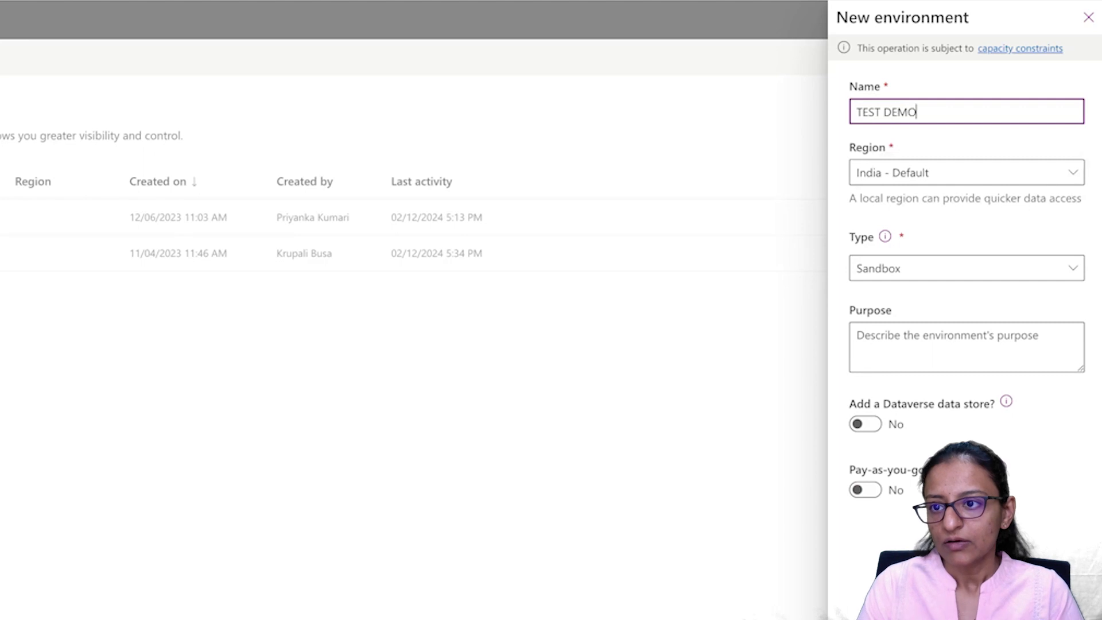
pyautogui.click(888, 184)
pyautogui.click(889, 184)
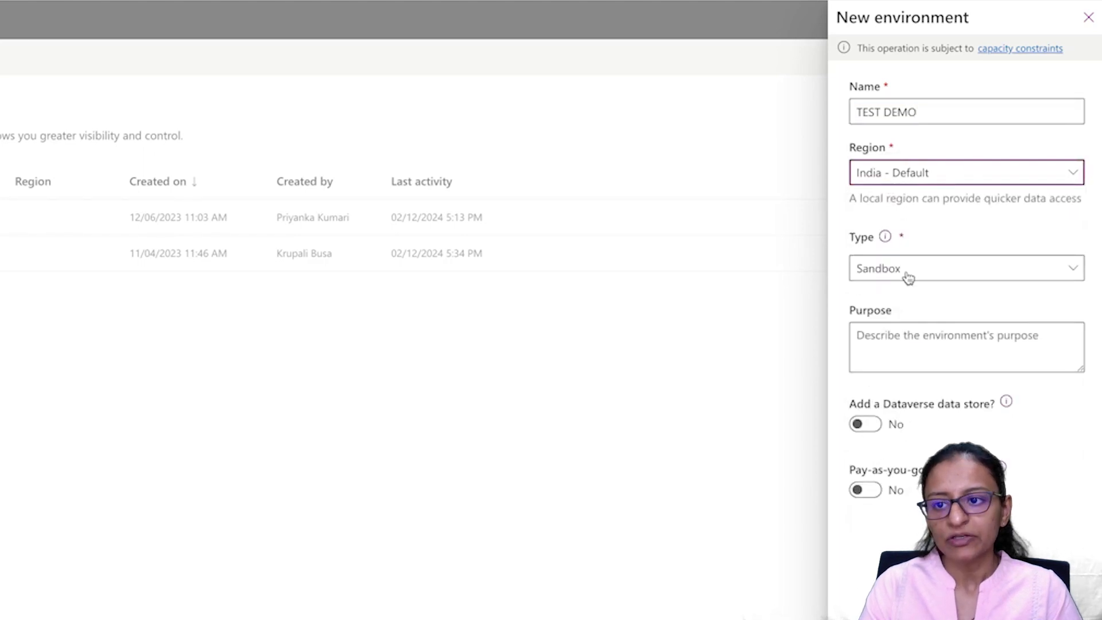
# Step: Review the environment types and keep Sandbox as the type
pyautogui.click(888, 243)
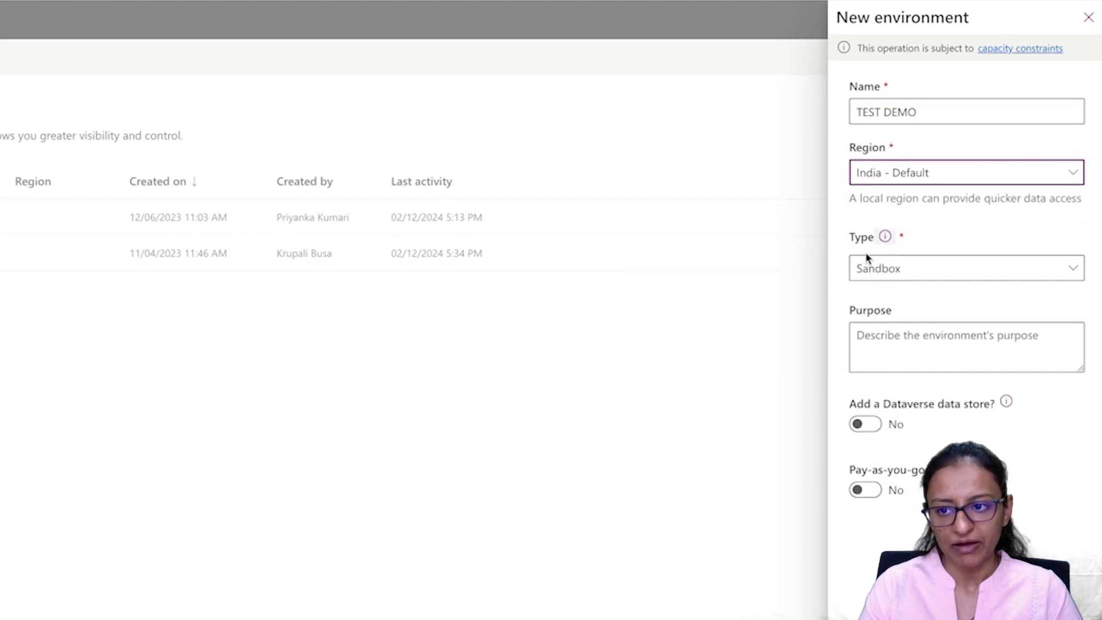
pyautogui.click(884, 238)
pyautogui.click(917, 268)
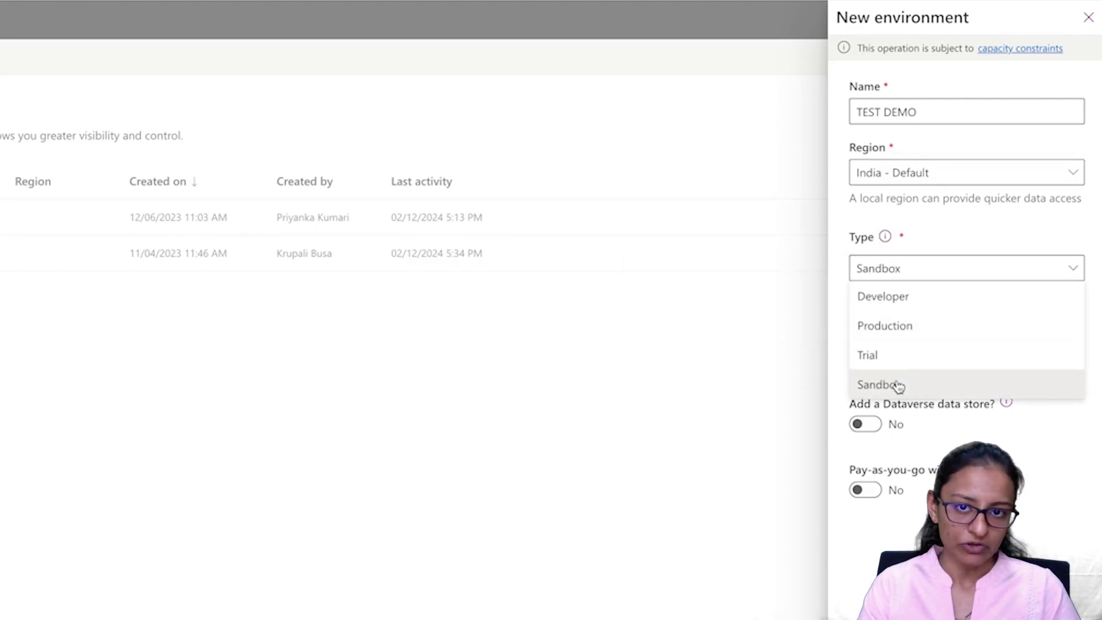
pyautogui.click(881, 241)
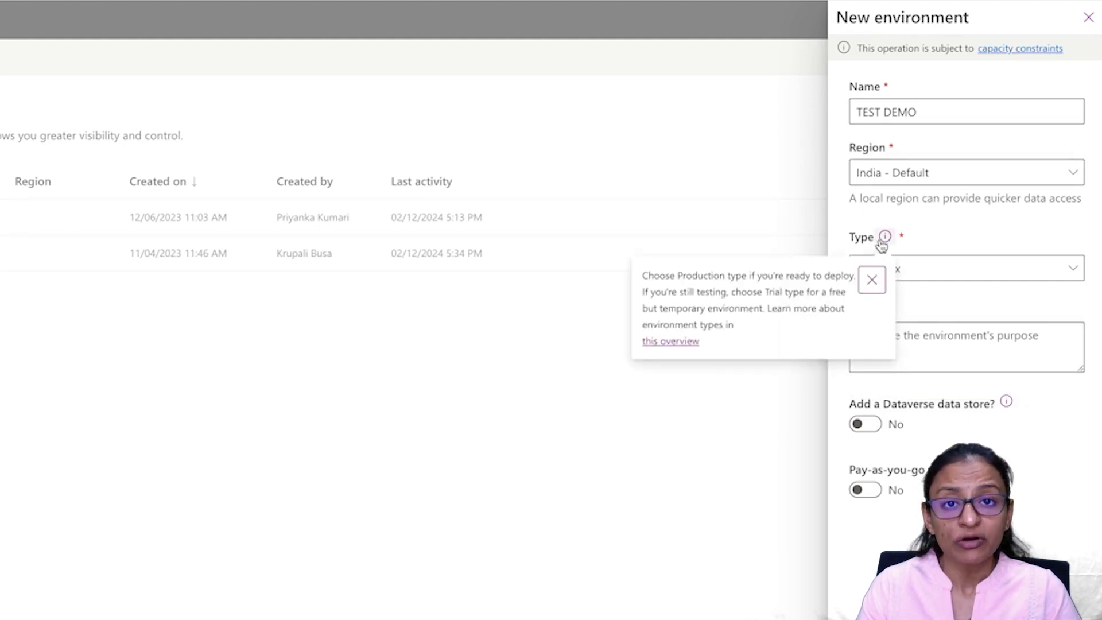
# Step: Open the environment types overview article from the Type information tip
pyautogui.click(879, 247)
pyautogui.click(880, 243)
pyautogui.click(874, 253)
pyautogui.click(883, 248)
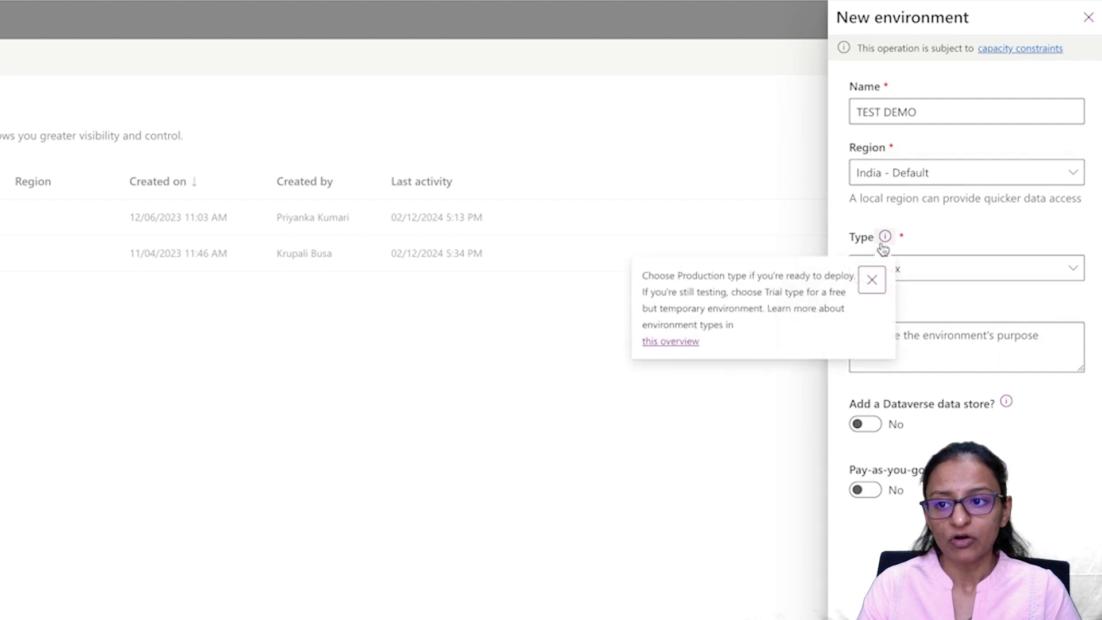
pyautogui.click(882, 246)
pyautogui.click(882, 239)
pyautogui.click(880, 253)
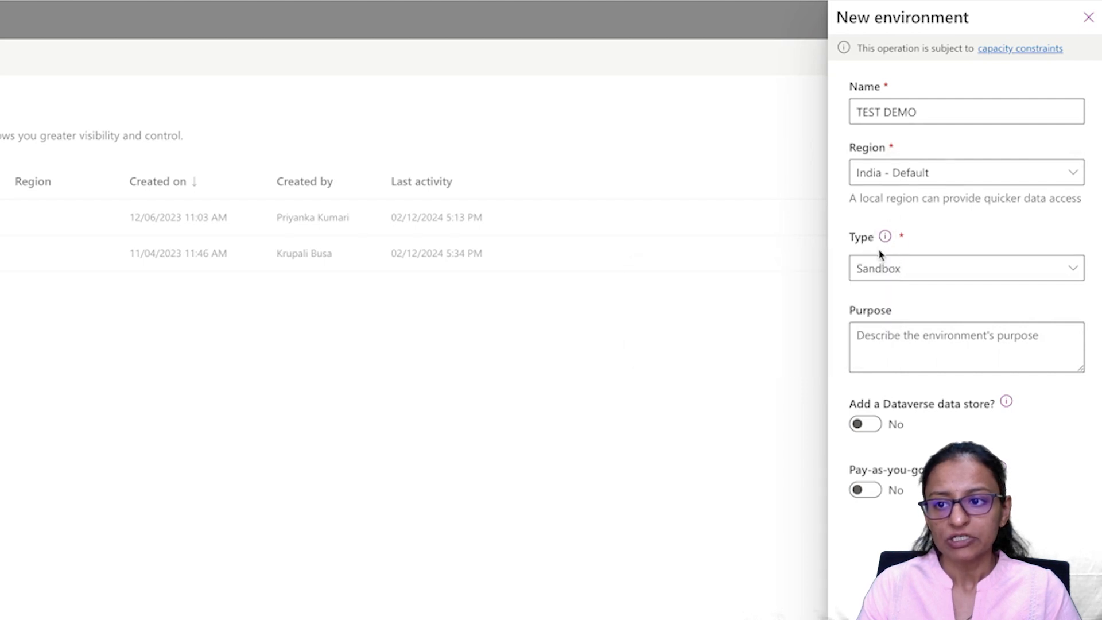
pyautogui.click(885, 239)
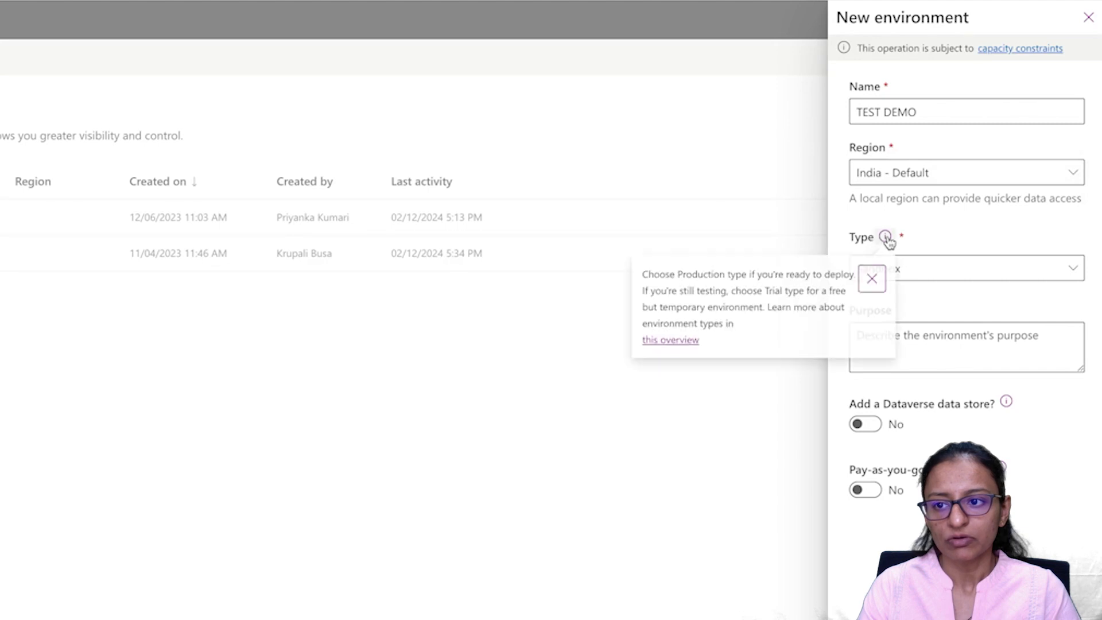
pyautogui.click(886, 242)
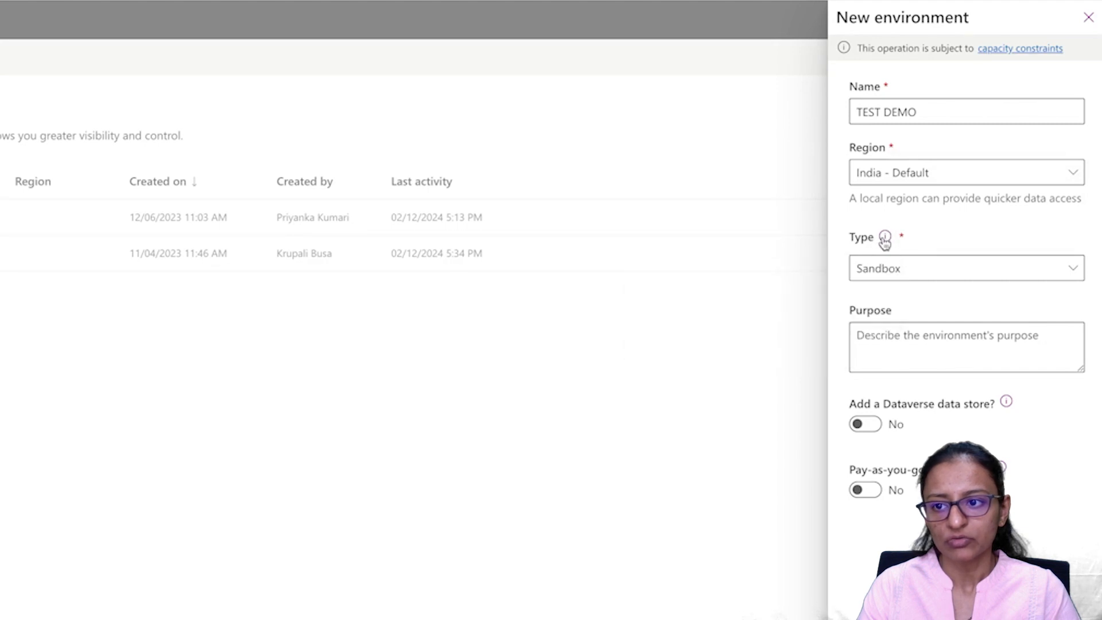
pyautogui.moveTo(885, 240)
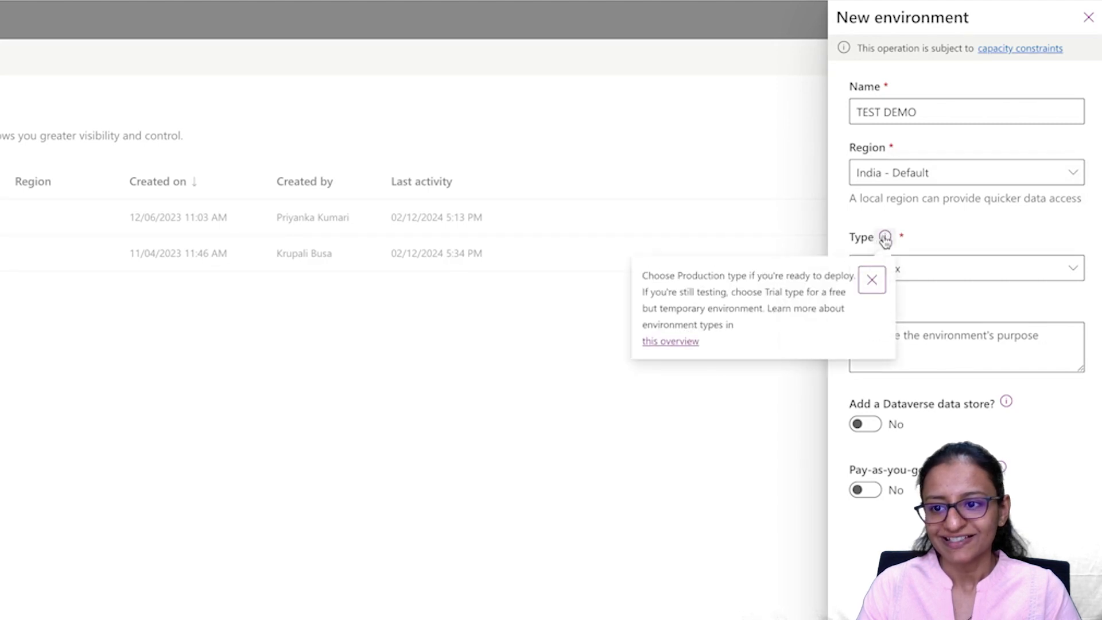
pyautogui.click(685, 342)
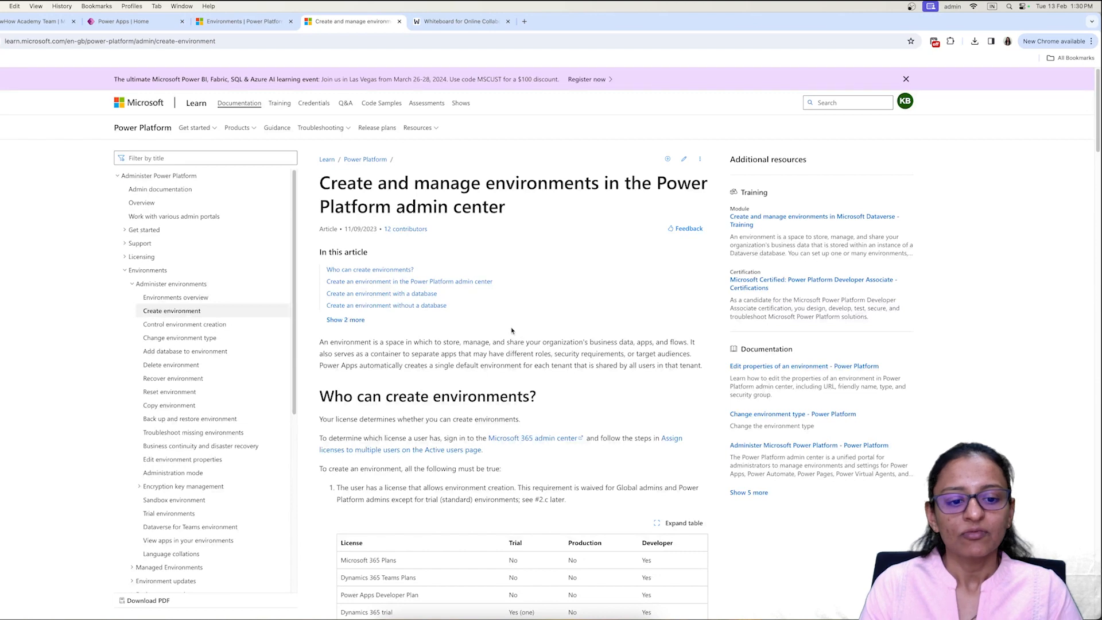
# Step: Skim the Learn article, then save the TEST DEMO sandbox environment in the New environment panel
pyautogui.scroll(-3, 512, 330)
pyautogui.scroll(1, 511, 329)
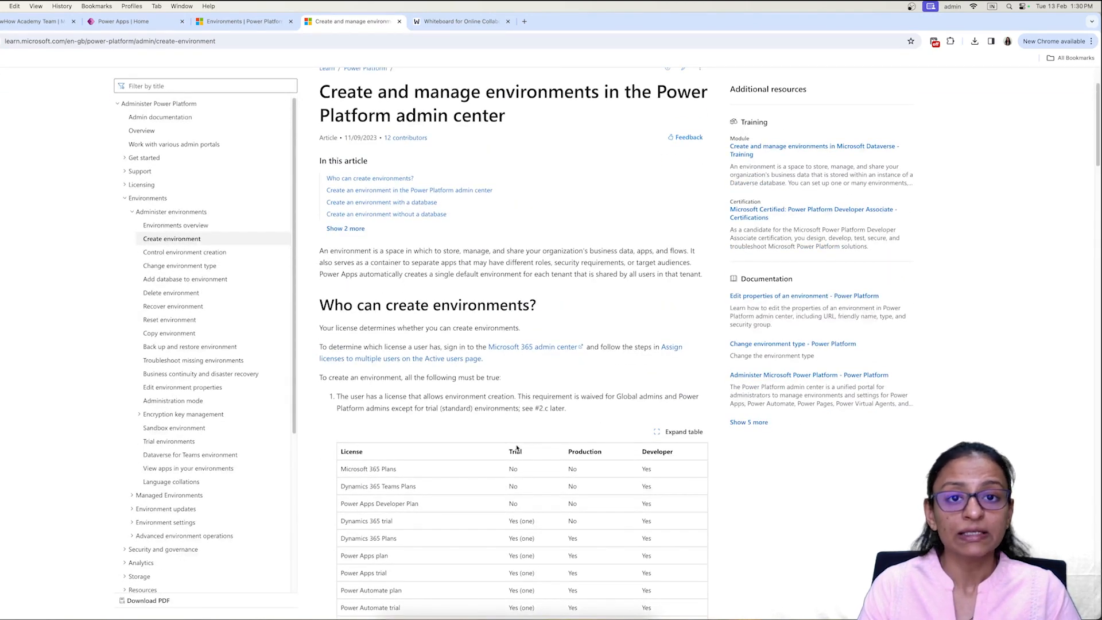
pyautogui.click(136, 25)
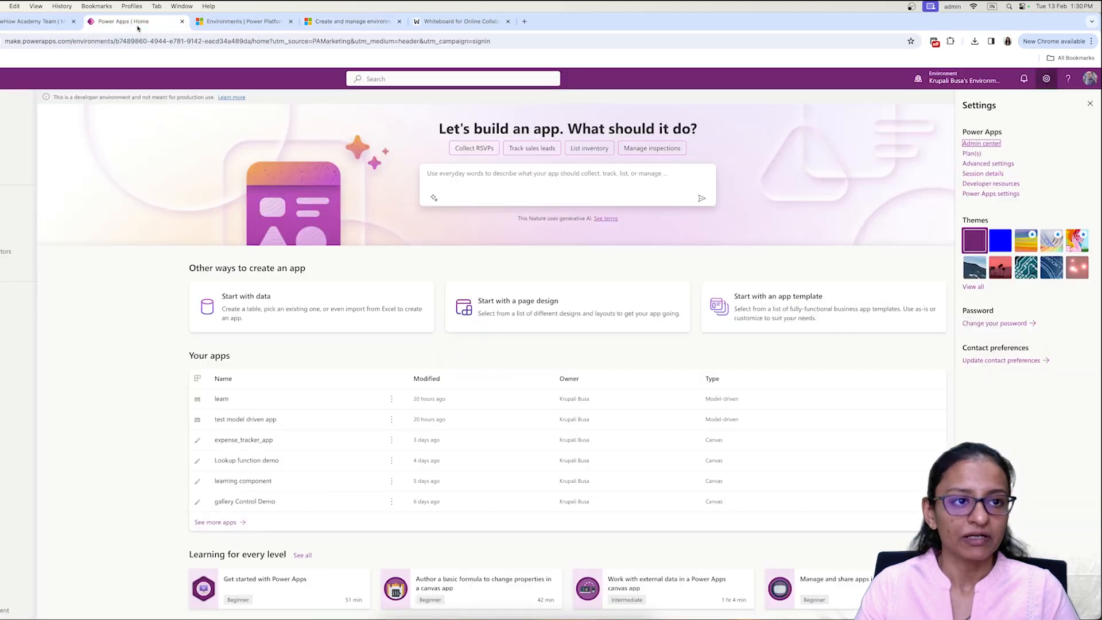
pyautogui.click(241, 26)
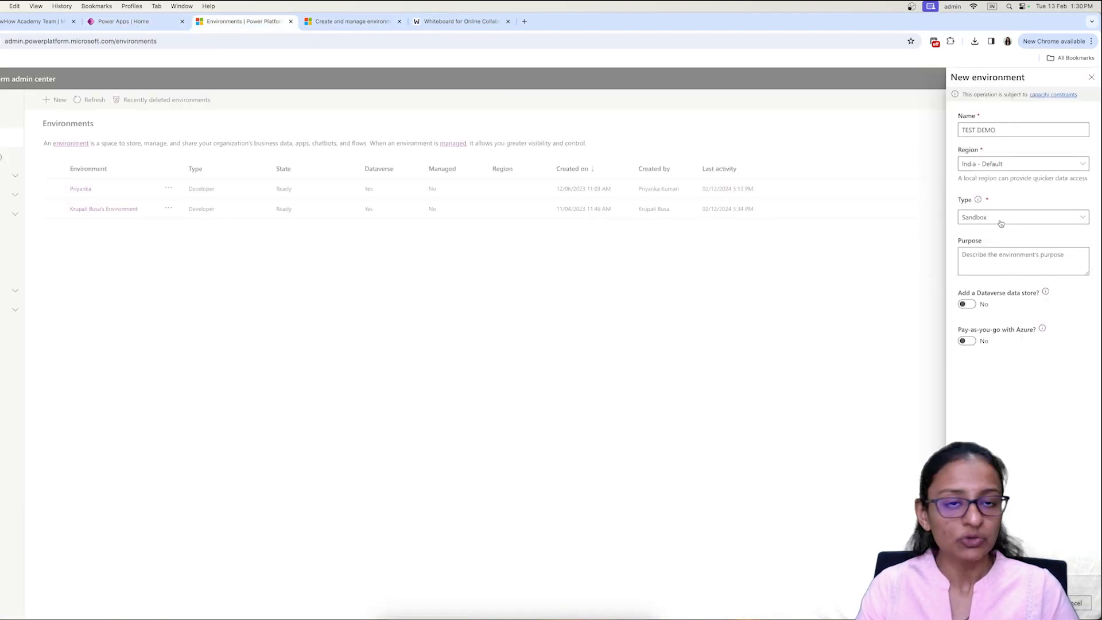
pyautogui.click(1027, 599)
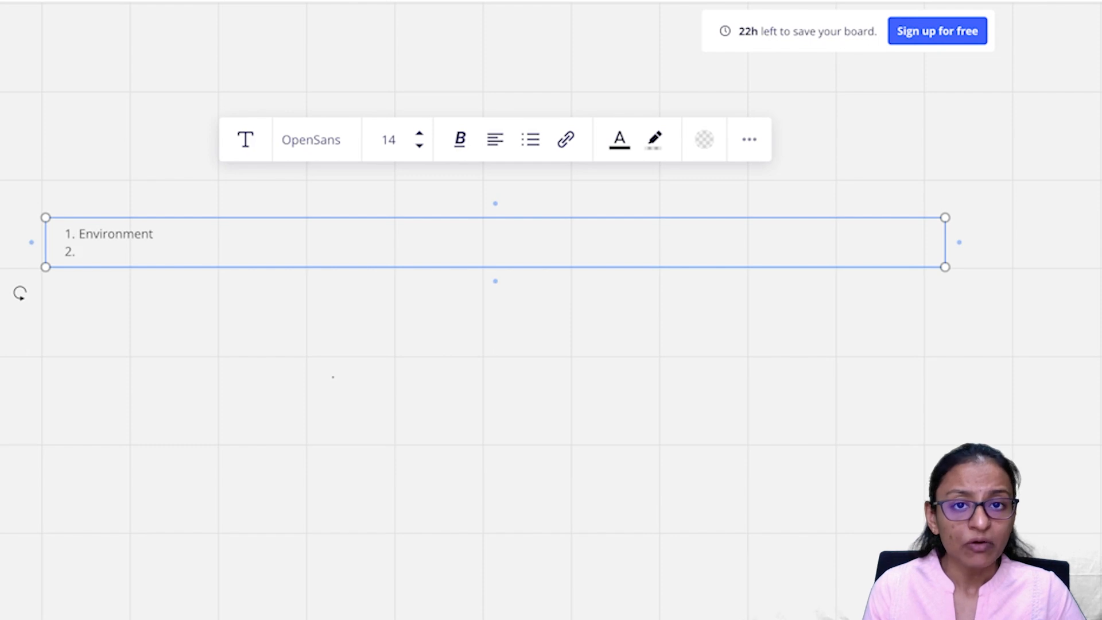
# Step: Add 'solution Folder' as item 2 on the whiteboard list, then return to Power Apps home
pyautogui.write('solution')
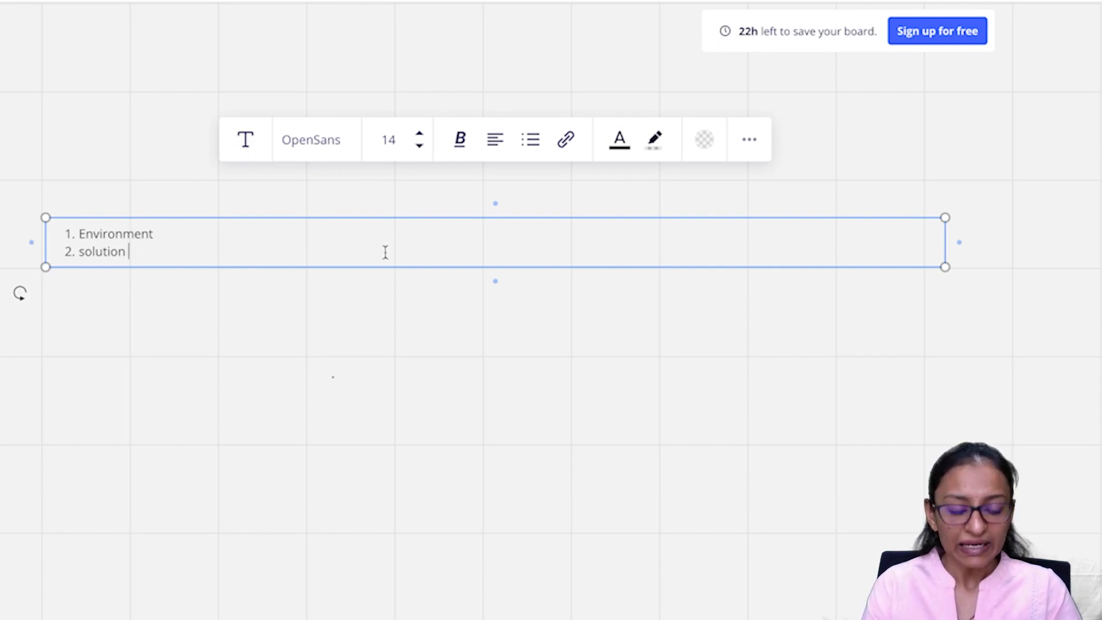
pyautogui.write('Directo')
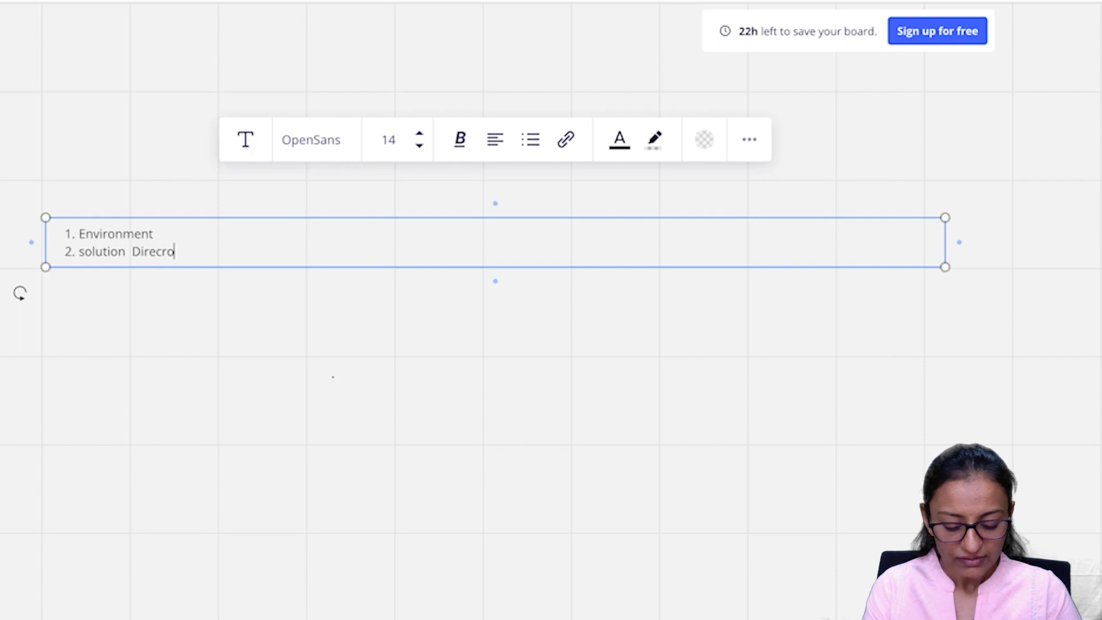
pyautogui.press('BackSpace')
pyautogui.press('BackSpace')
pyautogui.press('BackSpace')
pyautogui.press('BackSpace')
pyautogui.press('BackSpace')
pyautogui.press('BackSpace')
pyautogui.press('BackSpace')
pyautogui.write('Folder')
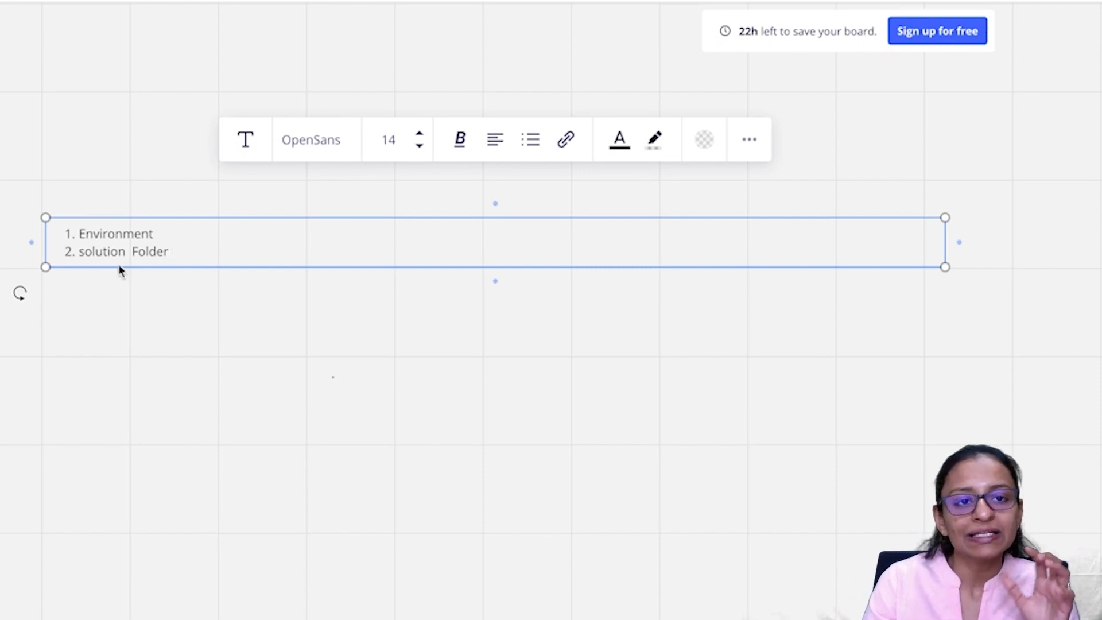
pyautogui.click(197, 23)
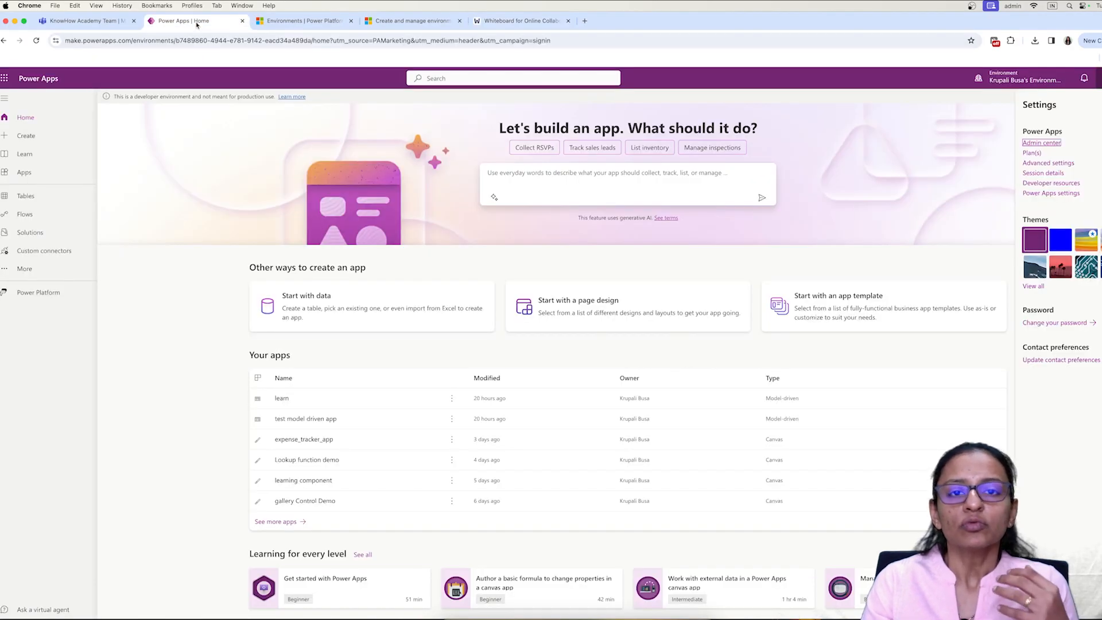
# Step: Browse the Power Apps Tables and Apps pages and the environment selector, then return to the whiteboard
pyautogui.click(525, 23)
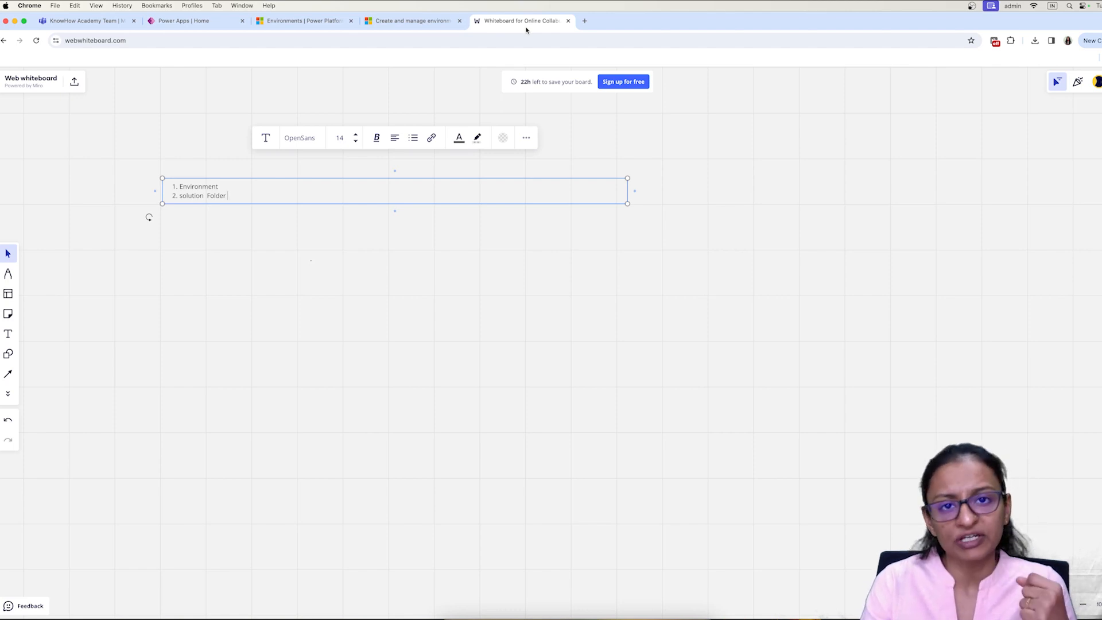
pyautogui.click(184, 23)
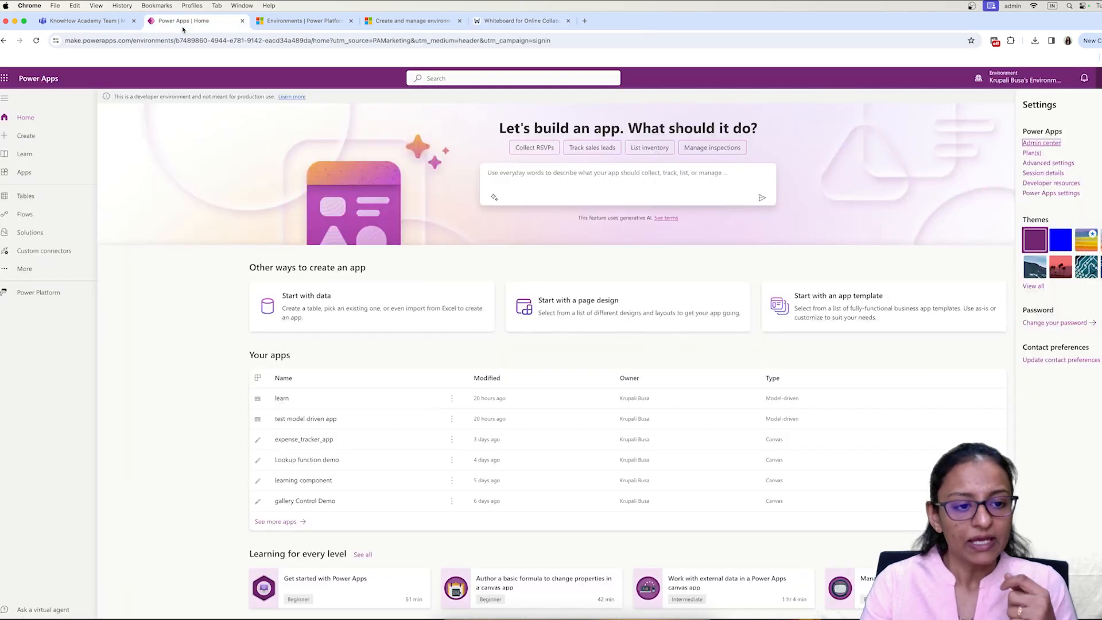
pyautogui.click(31, 197)
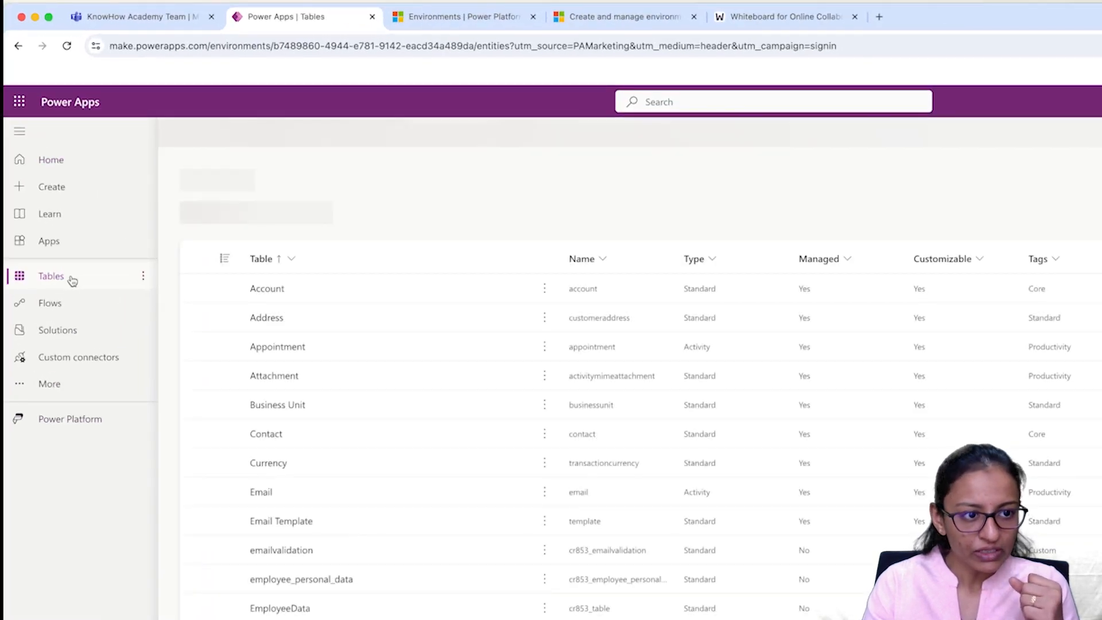
pyautogui.click(49, 241)
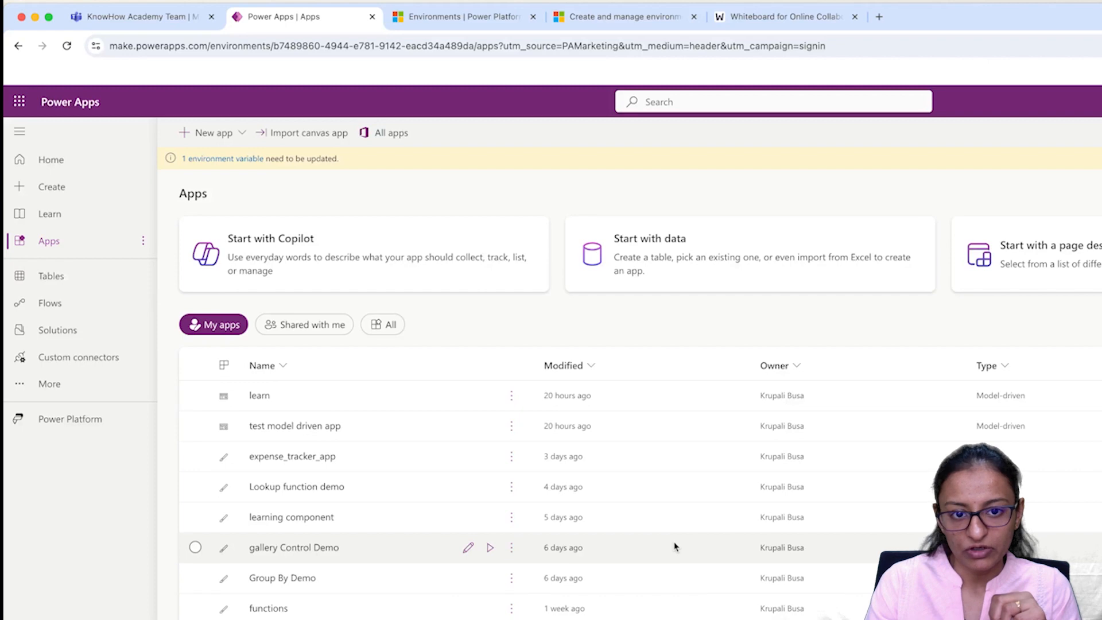
pyautogui.click(883, 104)
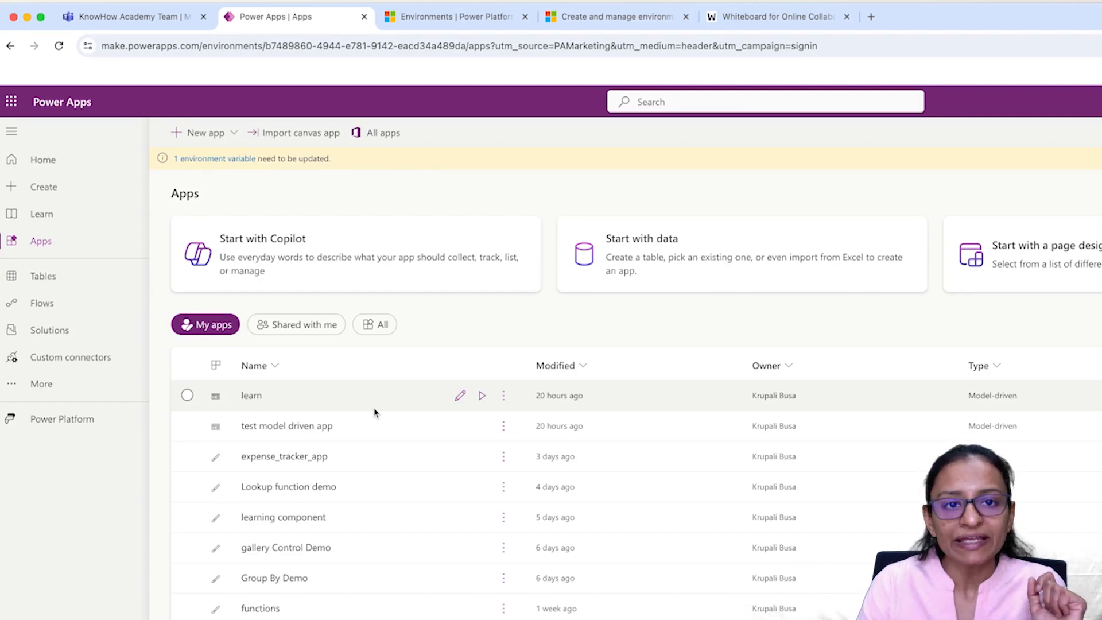
pyautogui.click(757, 17)
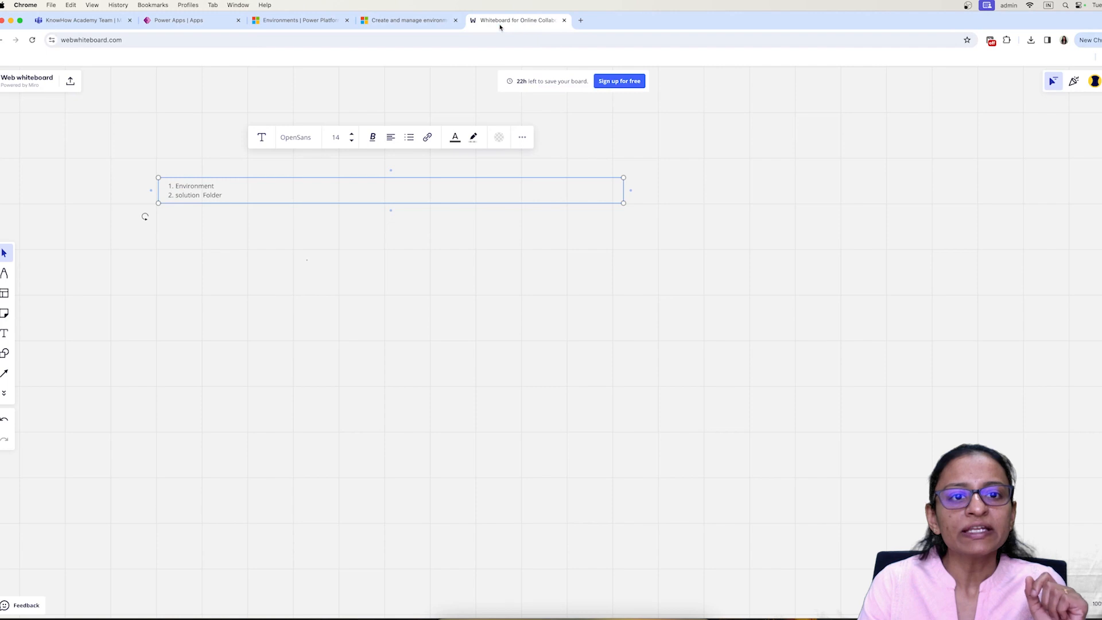
# Step: Highlight Environment on the whiteboard, confirm TEST DEMO in the admin center, then return to Power Apps Apps
pyautogui.moveTo(218, 184); pyautogui.dragTo(171, 186)
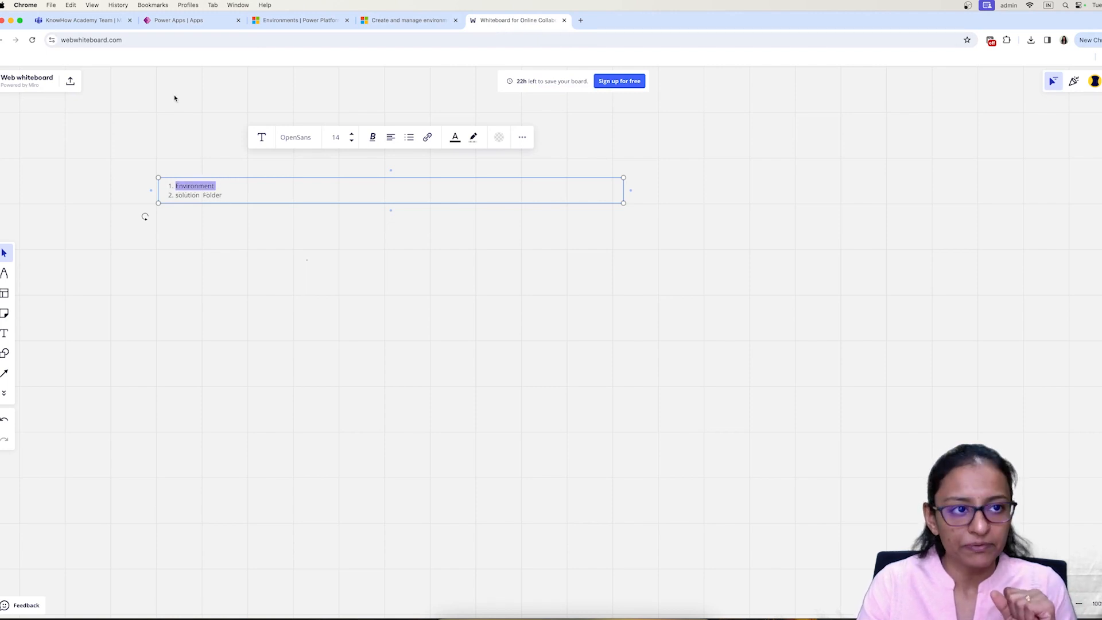
pyautogui.click(183, 21)
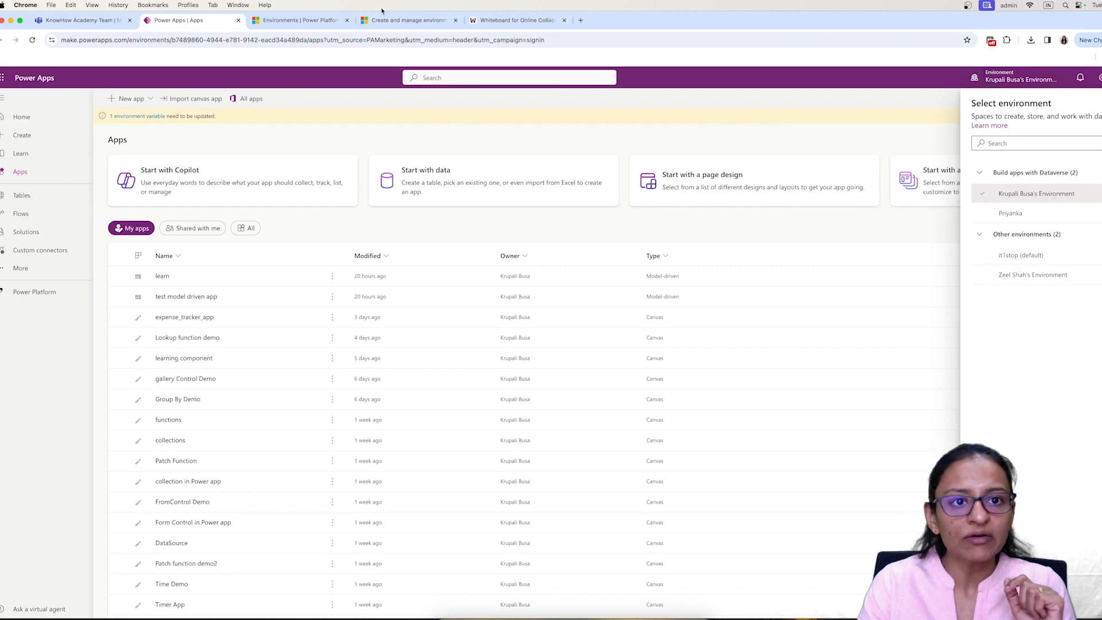
pyautogui.click(391, 22)
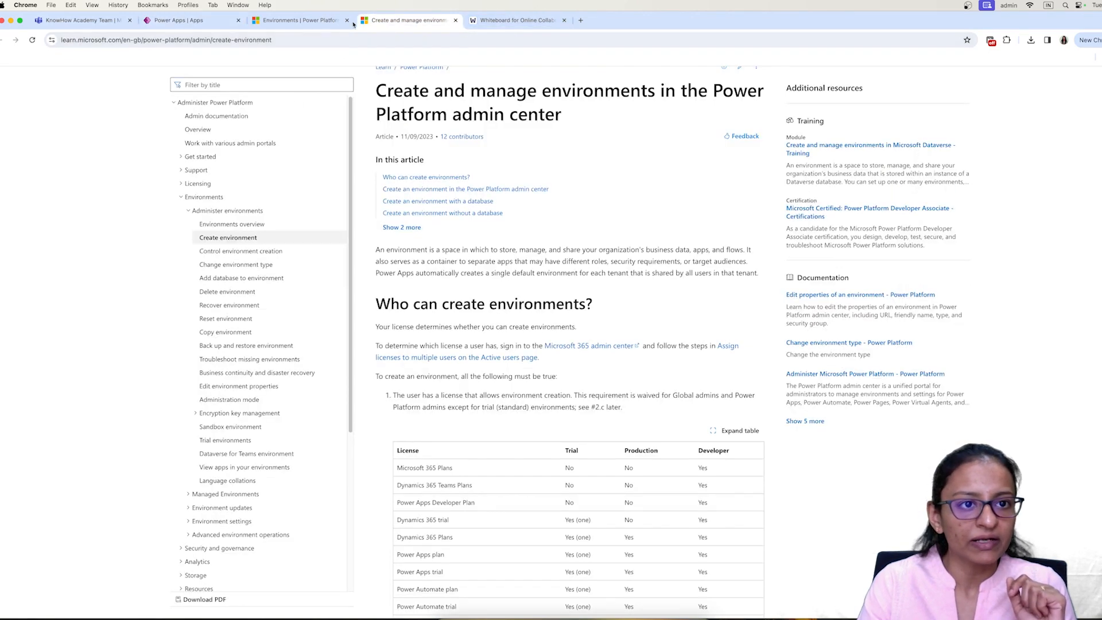
pyautogui.click(313, 22)
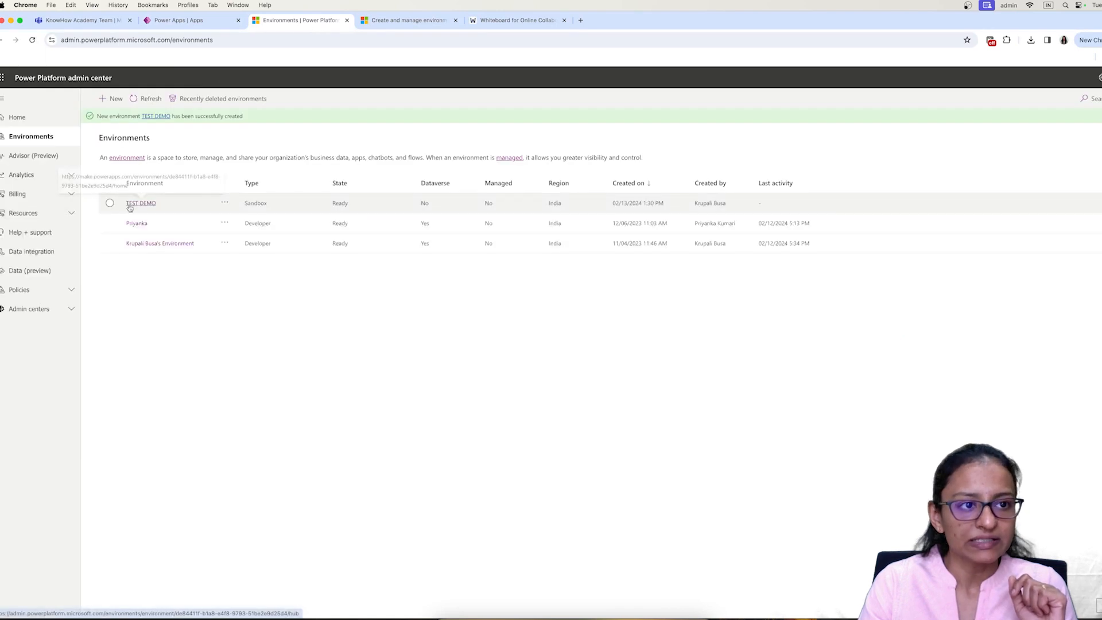
pyautogui.click(224, 22)
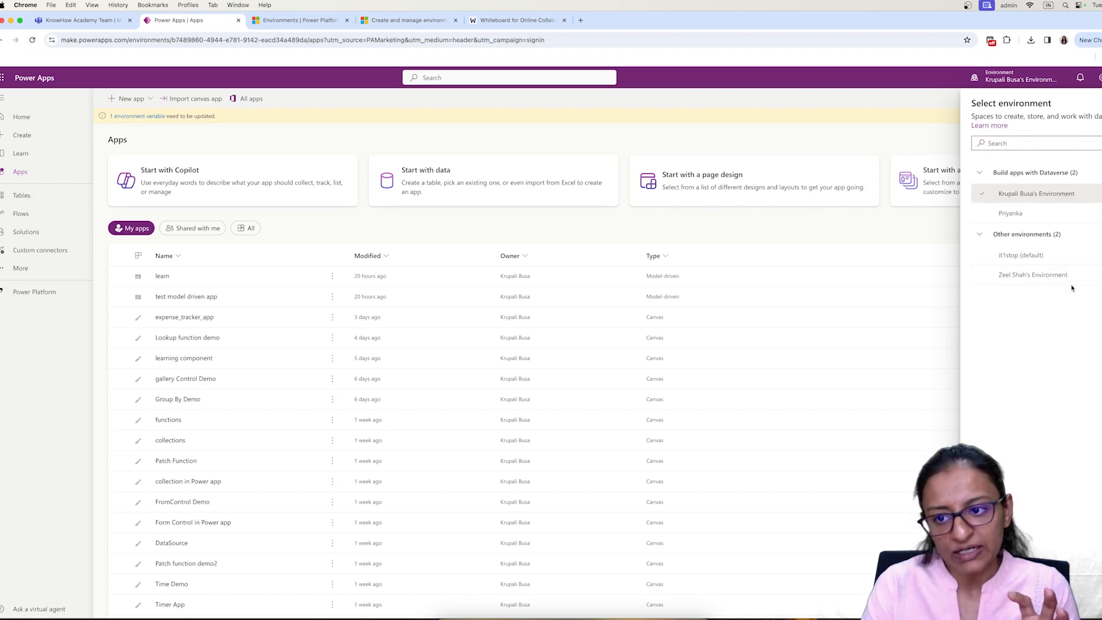
# Step: Reload the Apps page, confirm TEST DEMO in the environment list, and close the list
pyautogui.click(32, 41)
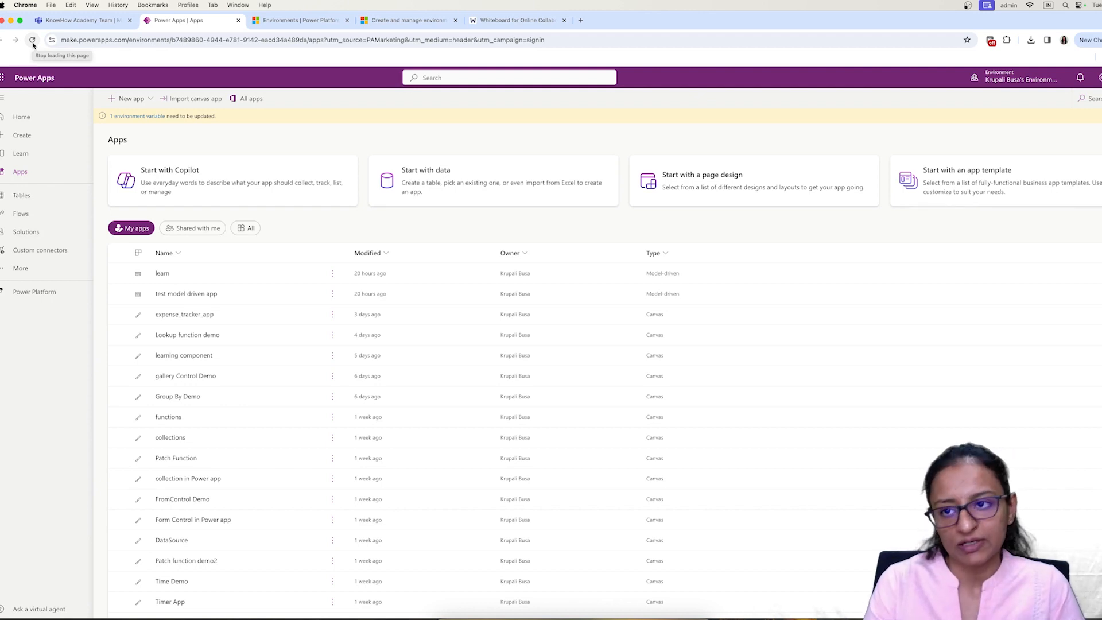
pyautogui.click(1020, 77)
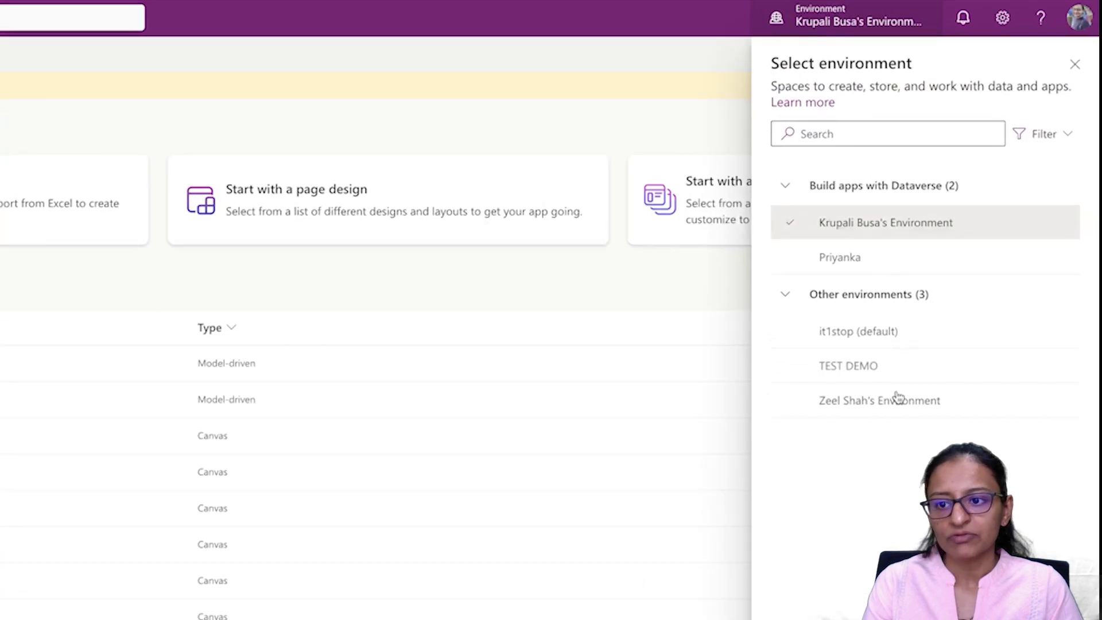
pyautogui.moveTo(868, 366)
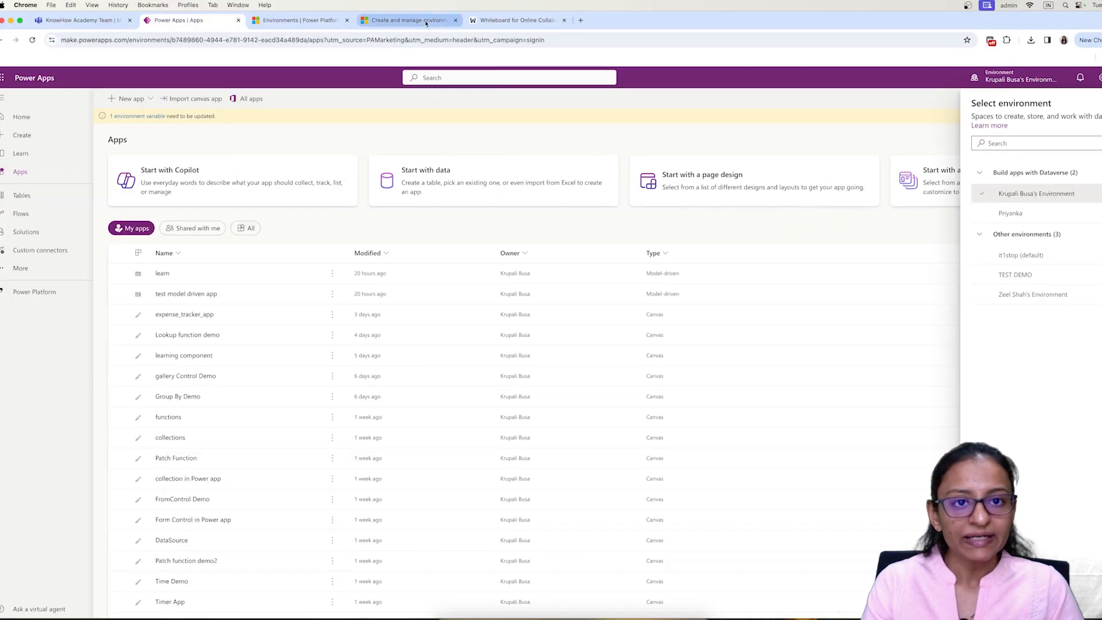
pyautogui.click(487, 22)
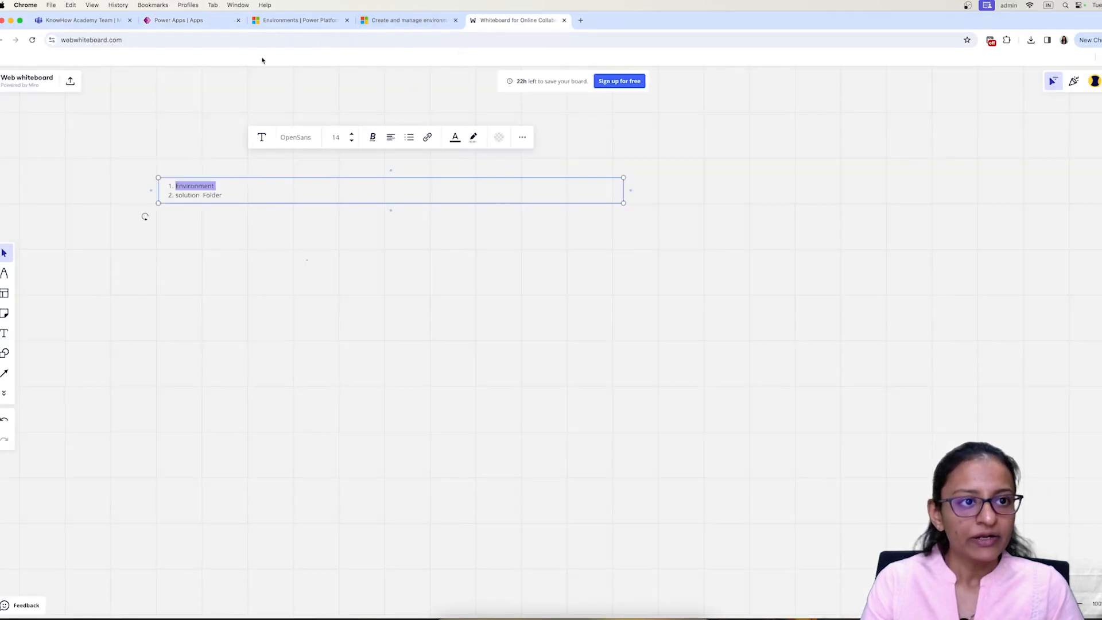
pyautogui.click(195, 21)
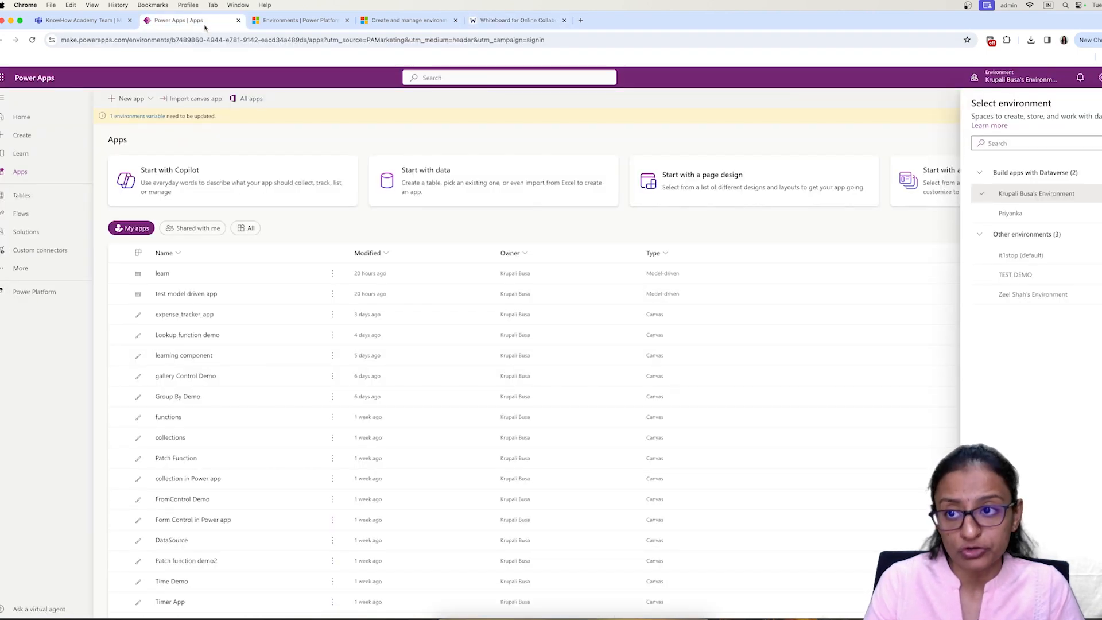
pyautogui.click(1019, 81)
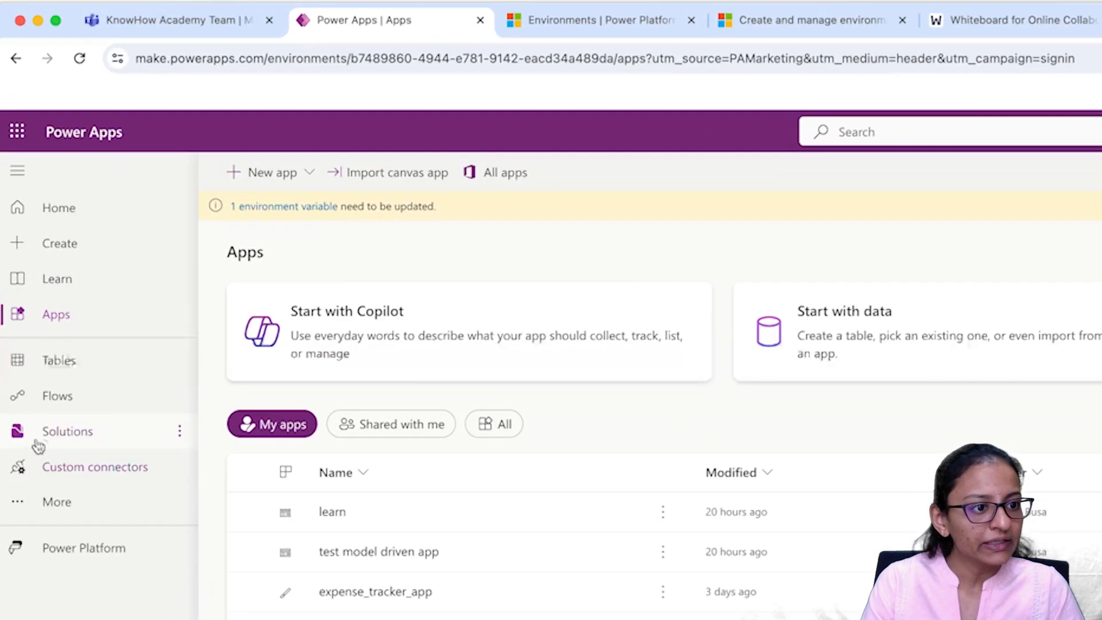
# Step: Start a new solution with the display name EV SOUL
pyautogui.click(13, 236)
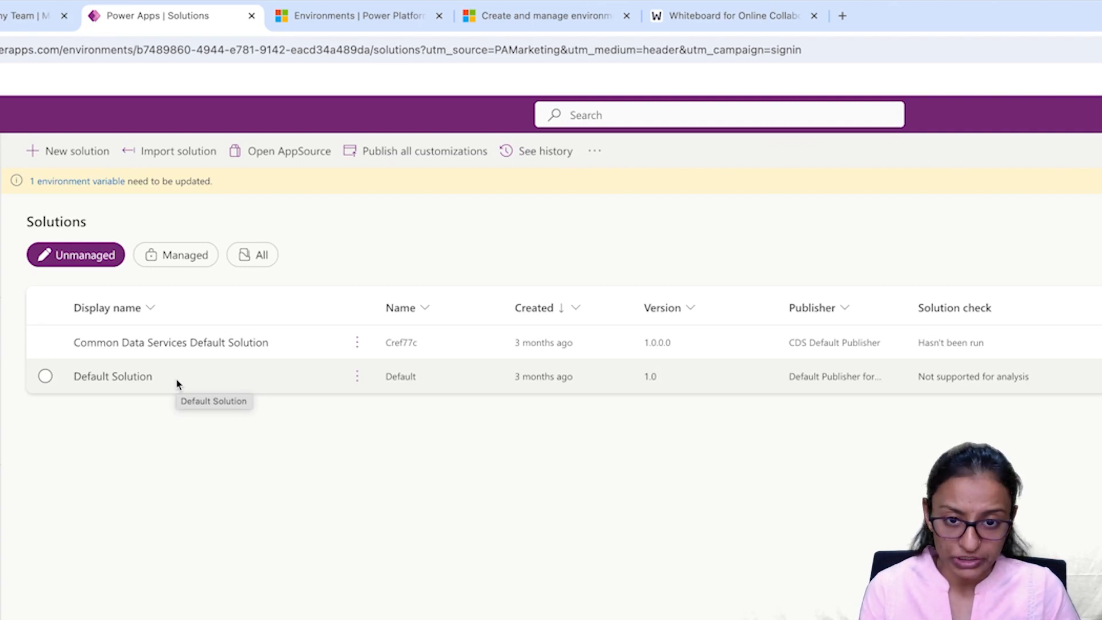
pyautogui.click(49, 152)
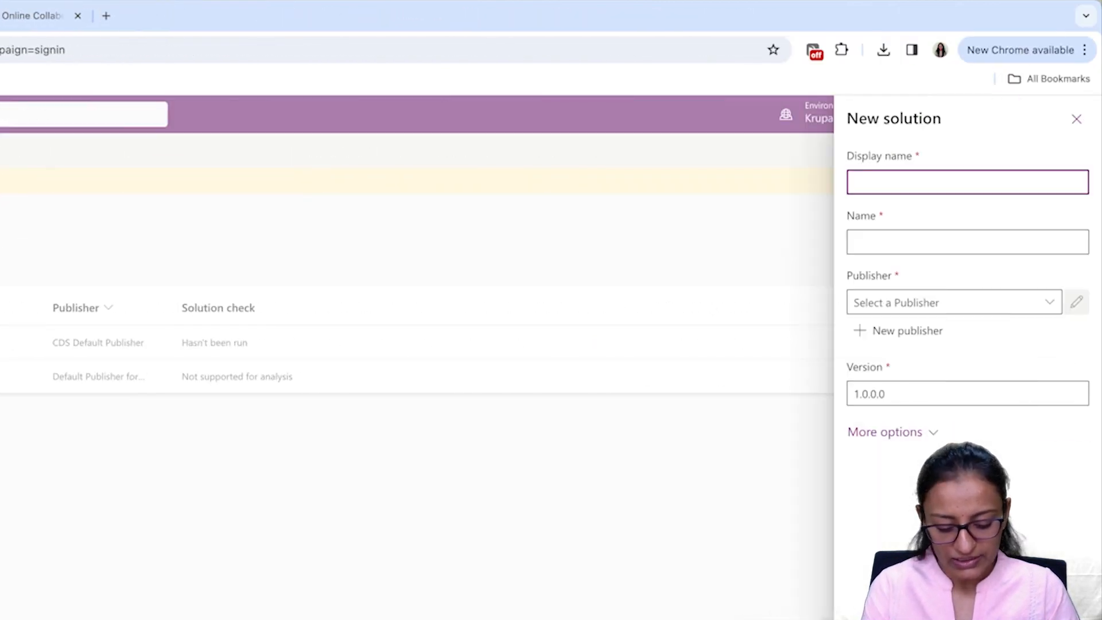
pyautogui.write('TEST')
pyautogui.press('BackSpace')
pyautogui.press('BackSpace')
pyautogui.press('BackSpace')
pyautogui.press('BackSpace')
pyautogui.write('EV SOL')
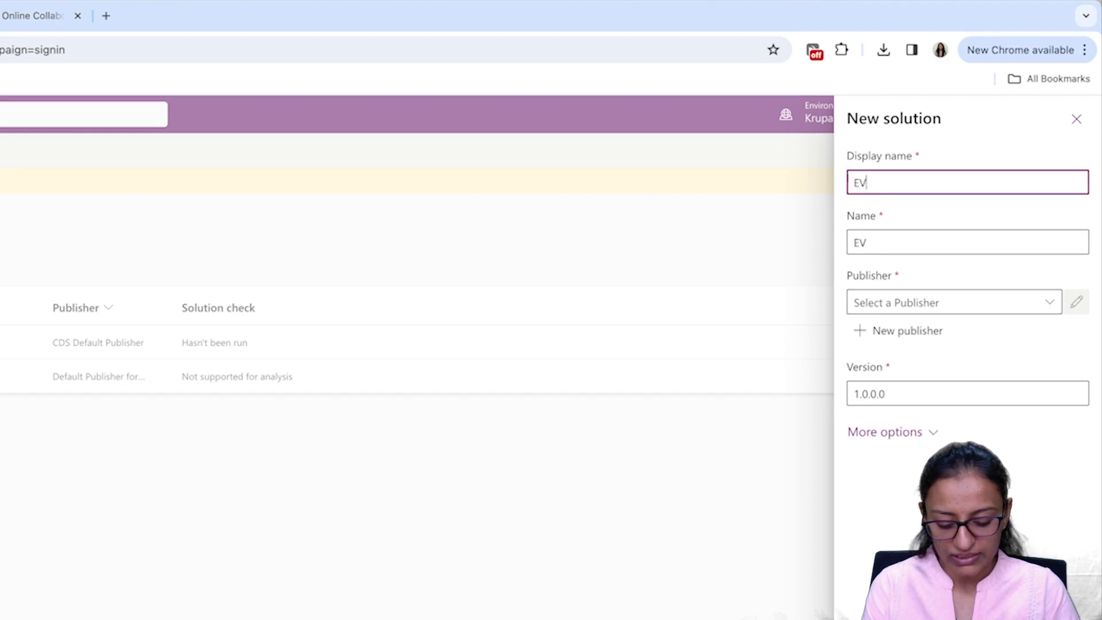
pyautogui.press('BackSpace')
pyautogui.write('L')
pyautogui.press('BackSpace')
pyautogui.press('BackSpace')
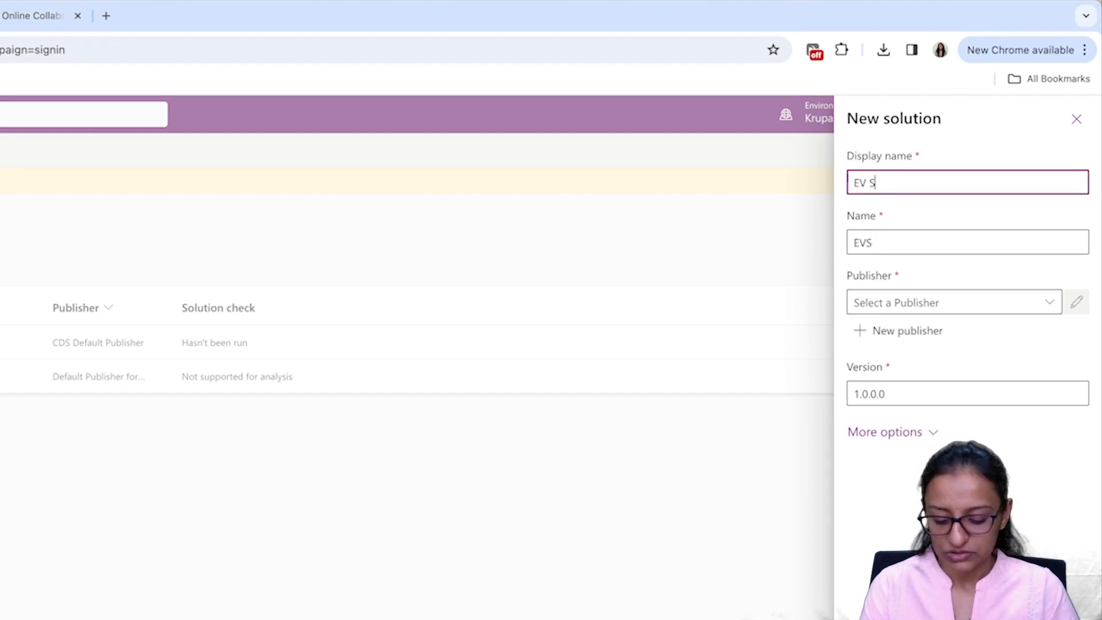
pyautogui.write('OUL')
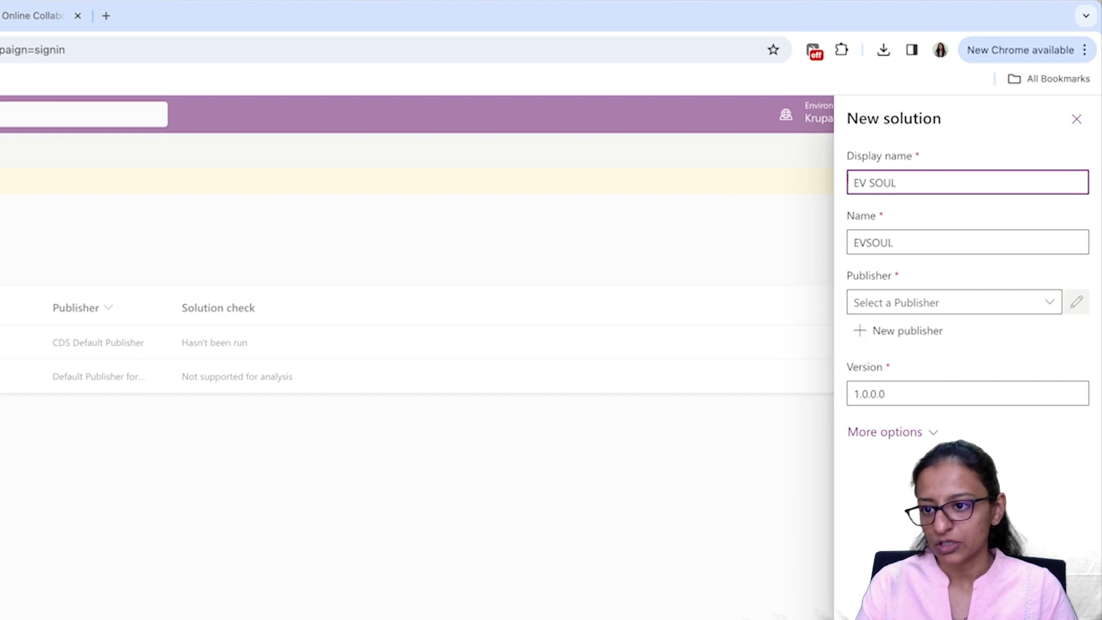
# Step: Choose CDS Default Publisher as the publisher and create the solution
pyautogui.click(925, 303)
pyautogui.click(1048, 302)
pyautogui.click(907, 335)
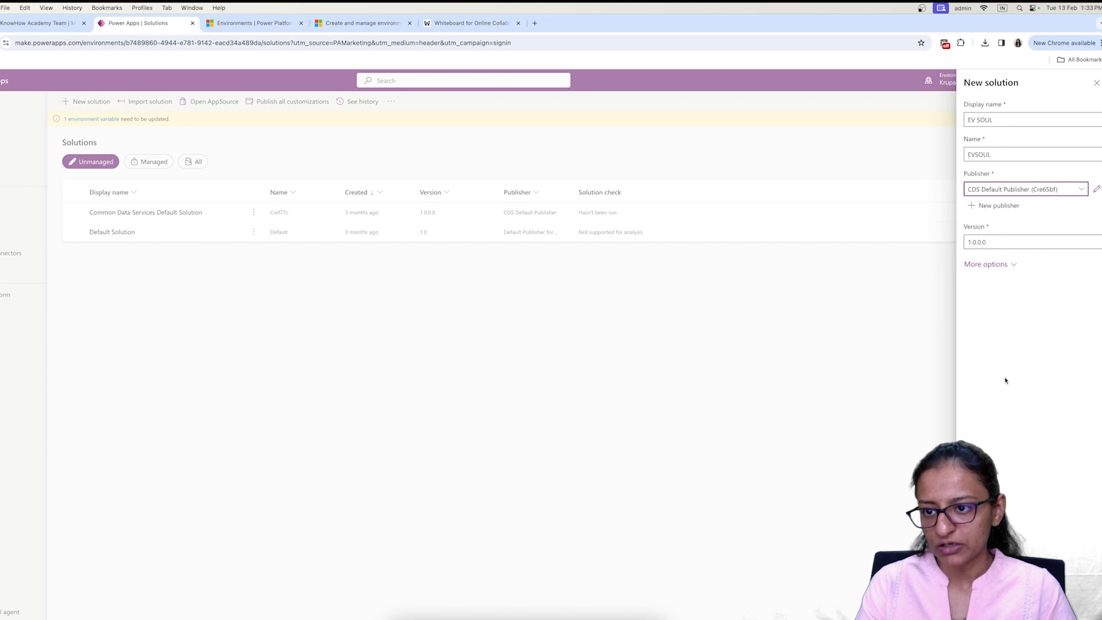
pyautogui.click(988, 606)
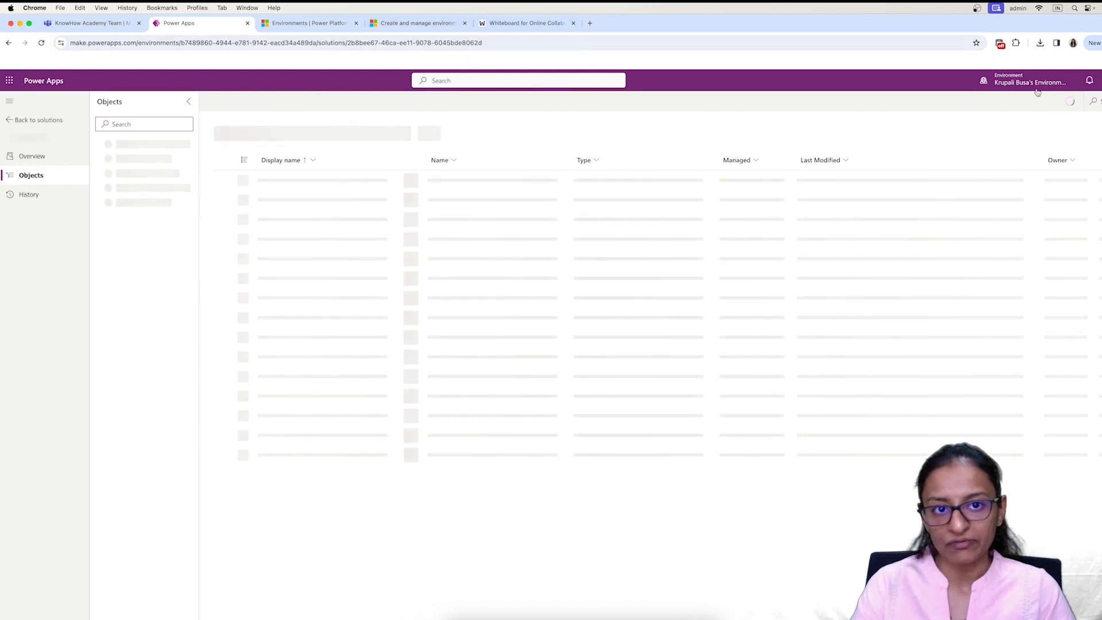
# Step: Add a whiteboard text box headed with the presenter's environment name and TEST DEMO side by side
pyautogui.click(516, 26)
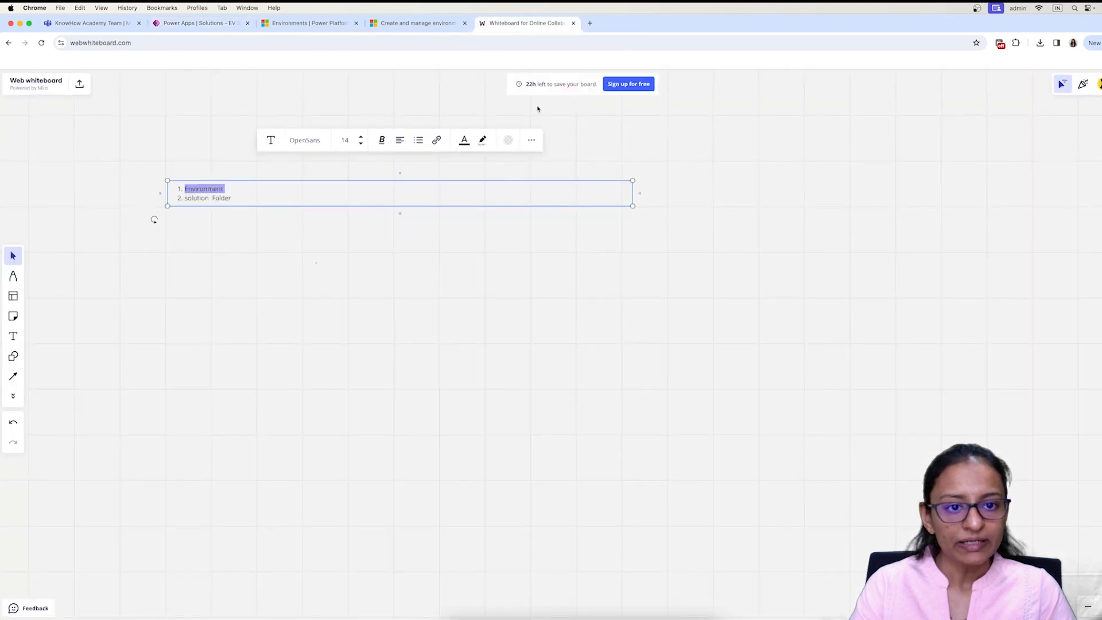
pyautogui.click(488, 273)
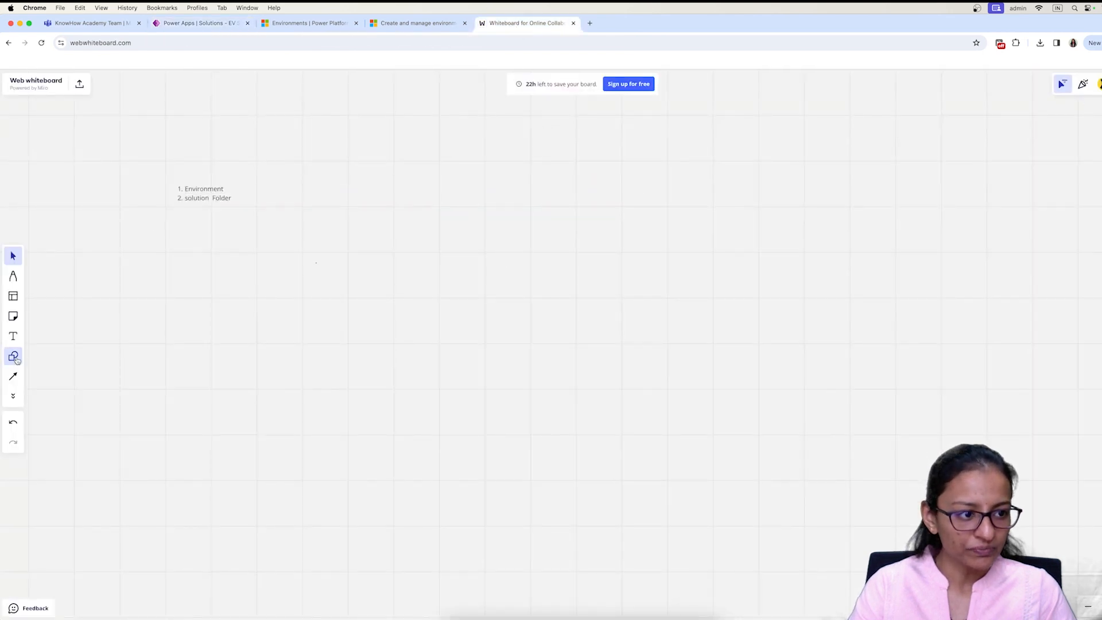
pyautogui.click(13, 337)
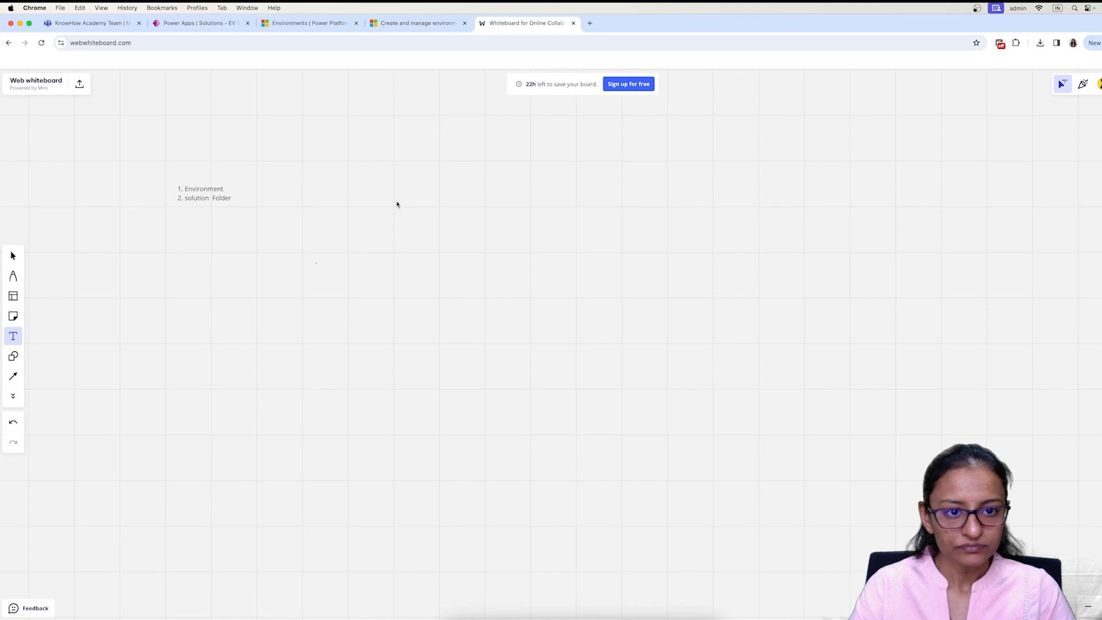
pyautogui.moveTo(397, 206); pyautogui.dragTo(735, 251)
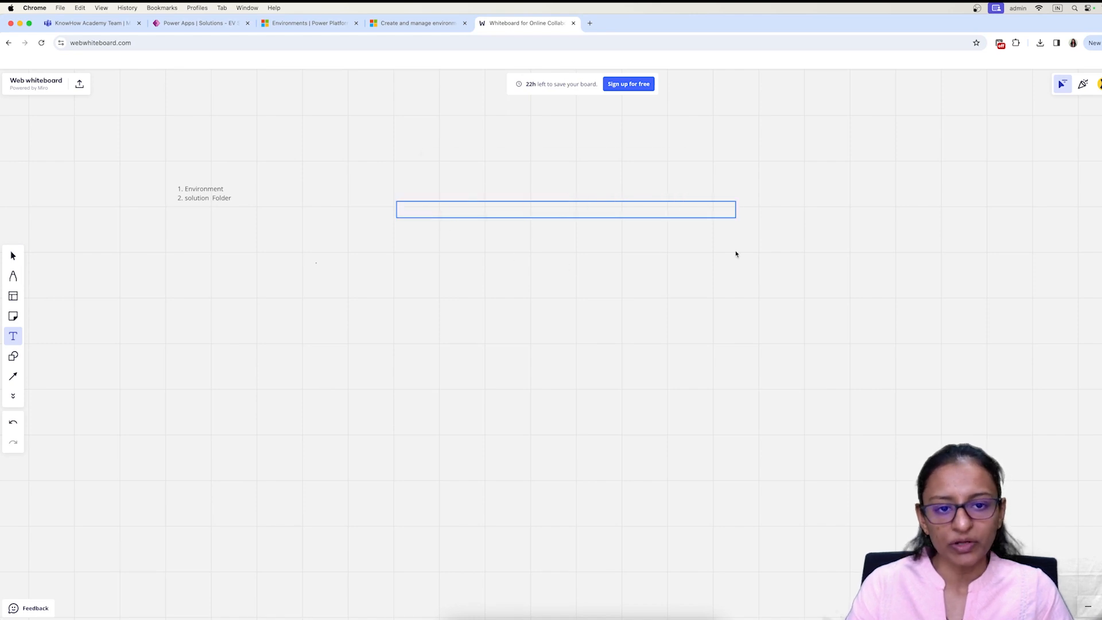
pyautogui.write('K')
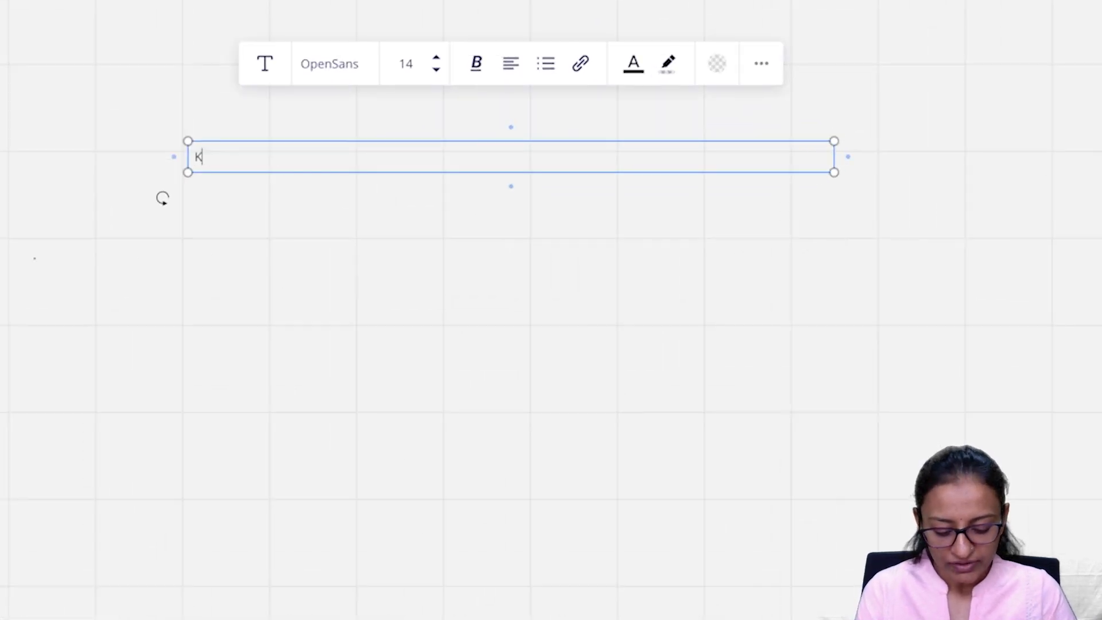
pyautogui.write('RUPALI BUSA      ')
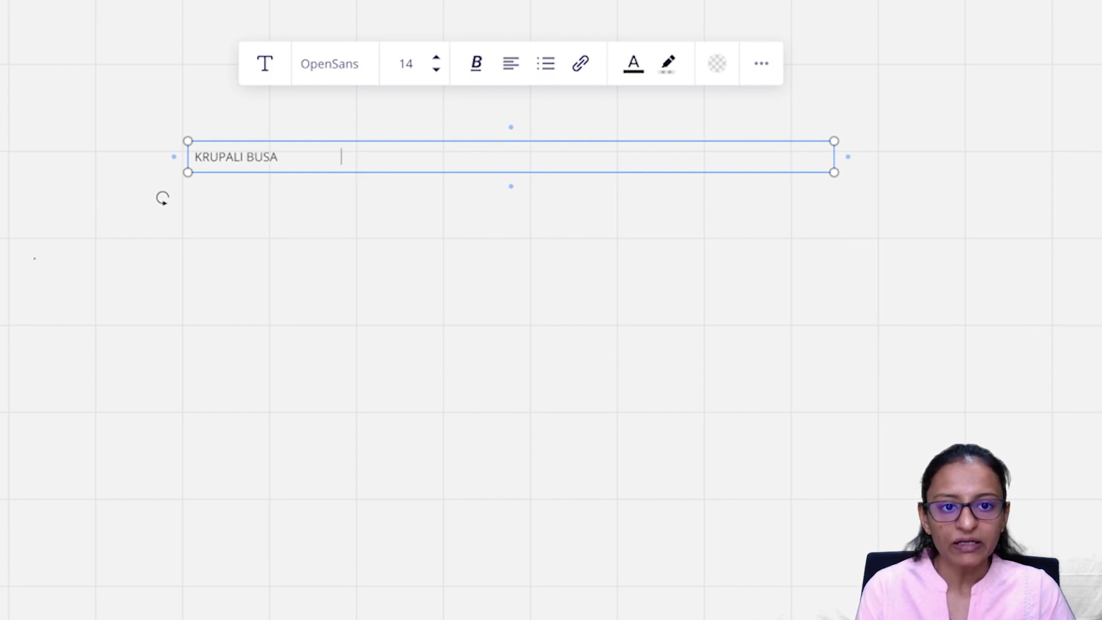
pyautogui.write('                                        TE')
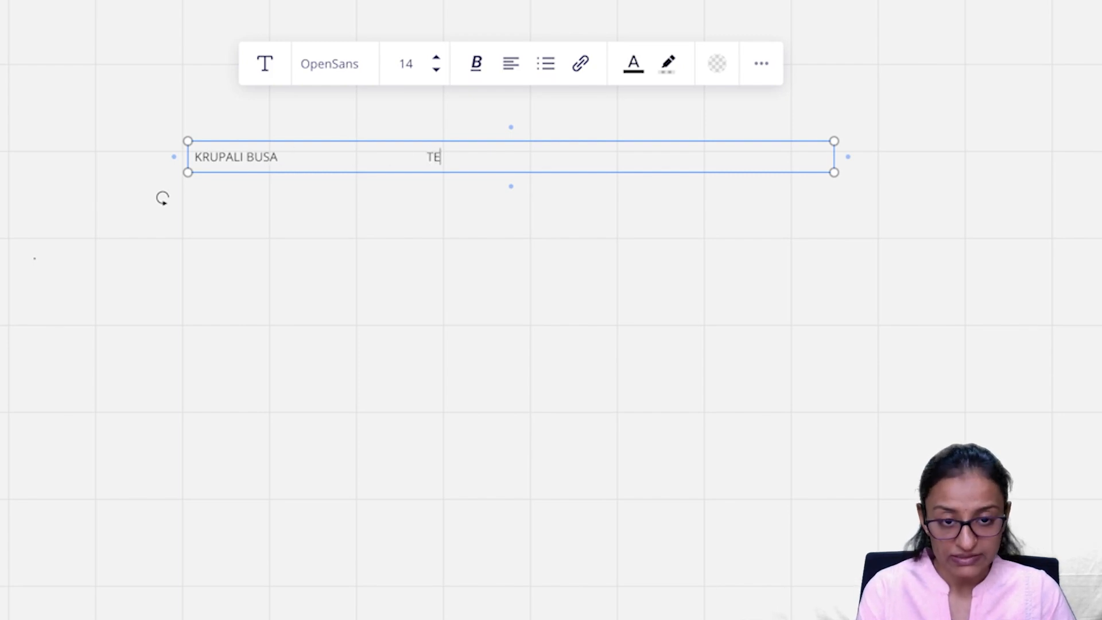
pyautogui.write('ST DEMO')
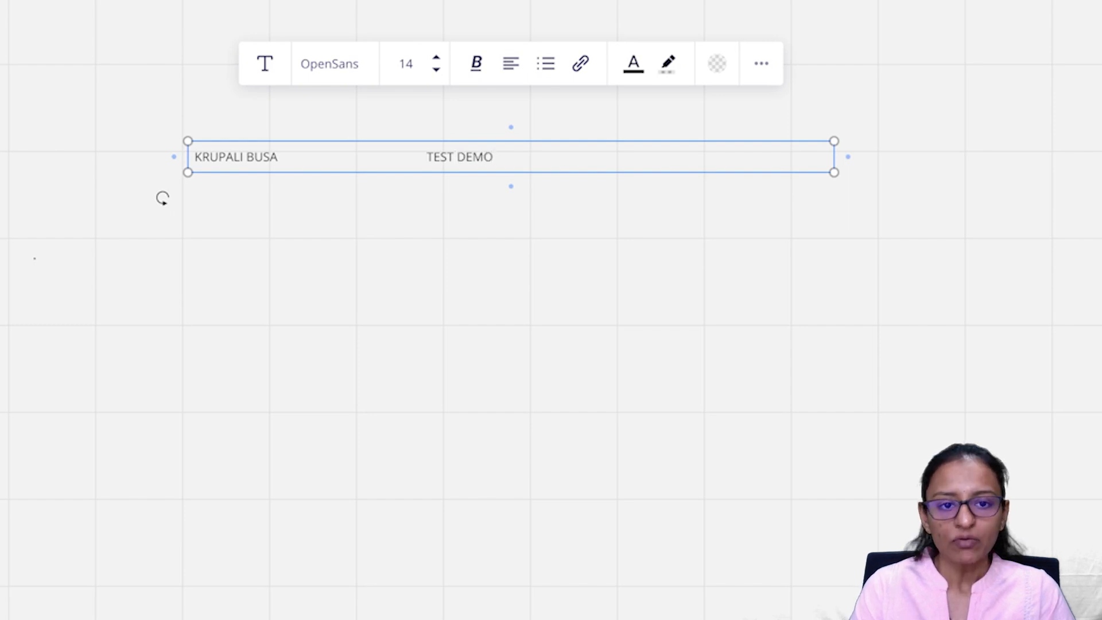
# Step: Write Power APP1 under both environment names and add blank lines below
pyautogui.press('Return')
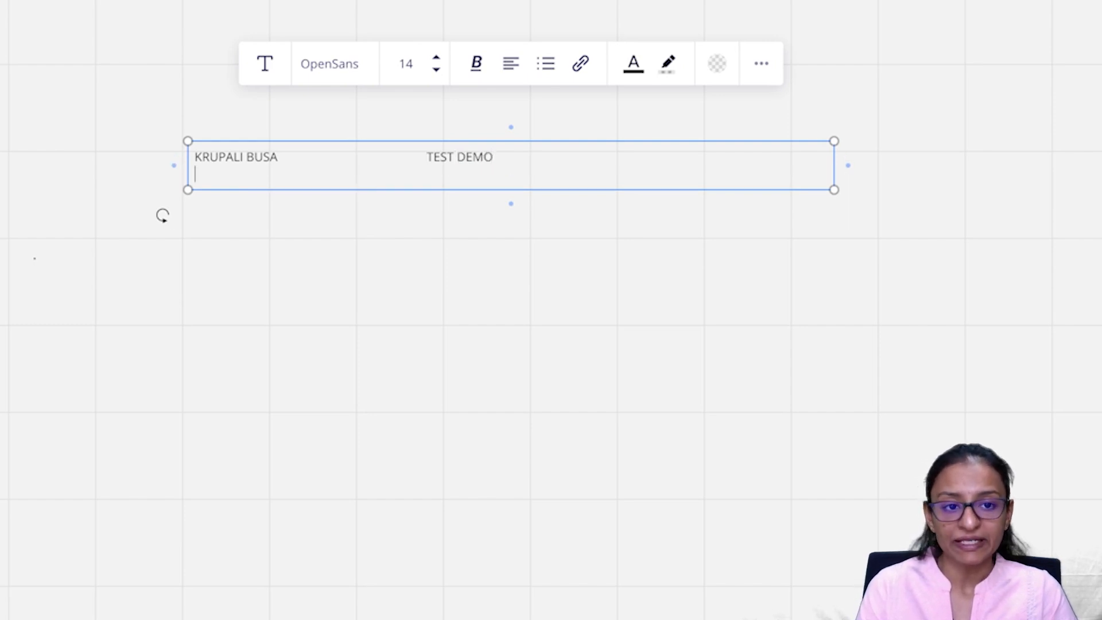
pyautogui.write('Power 1')
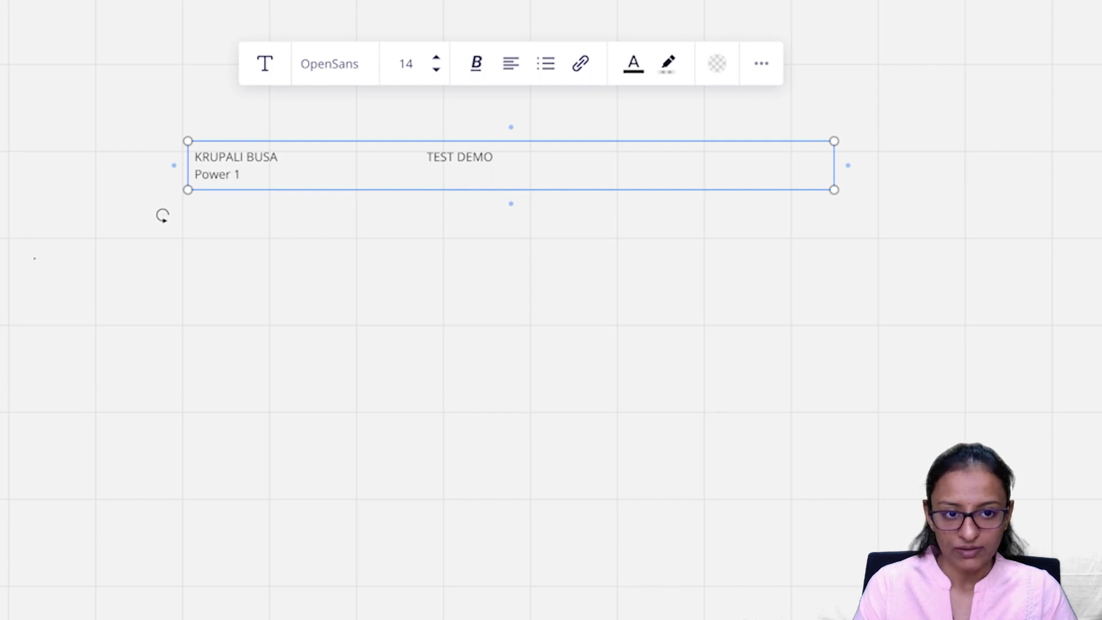
pyautogui.press('BackSpace')
pyautogui.write('APP1')
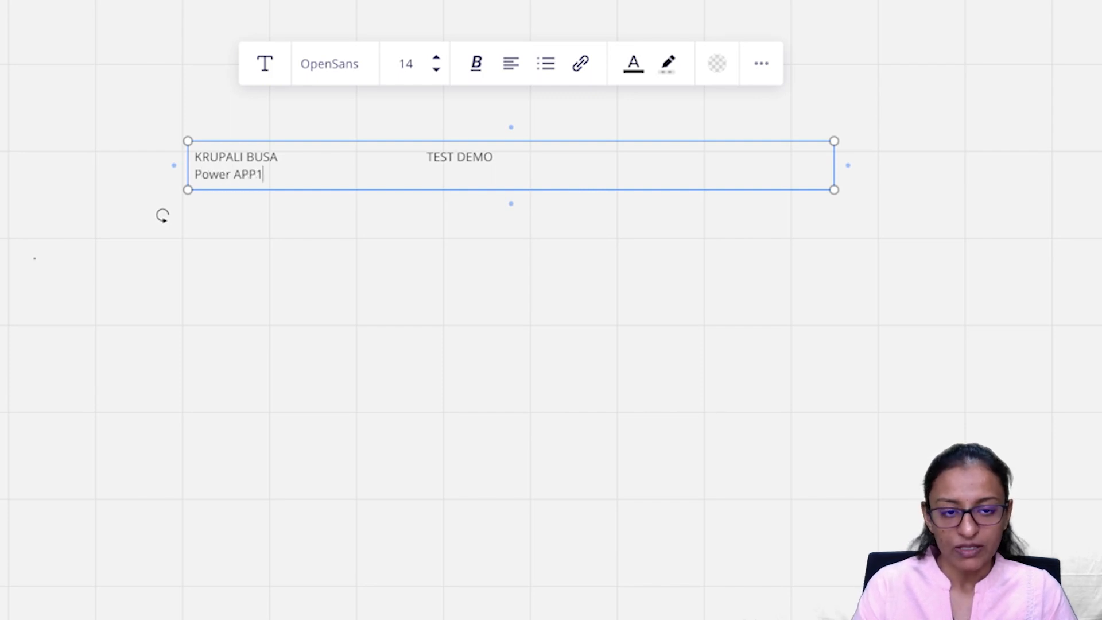
pyautogui.moveTo(264, 175); pyautogui.dragTo(194, 177)
pyautogui.moveTo(262, 174); pyautogui.dragTo(232, 176)
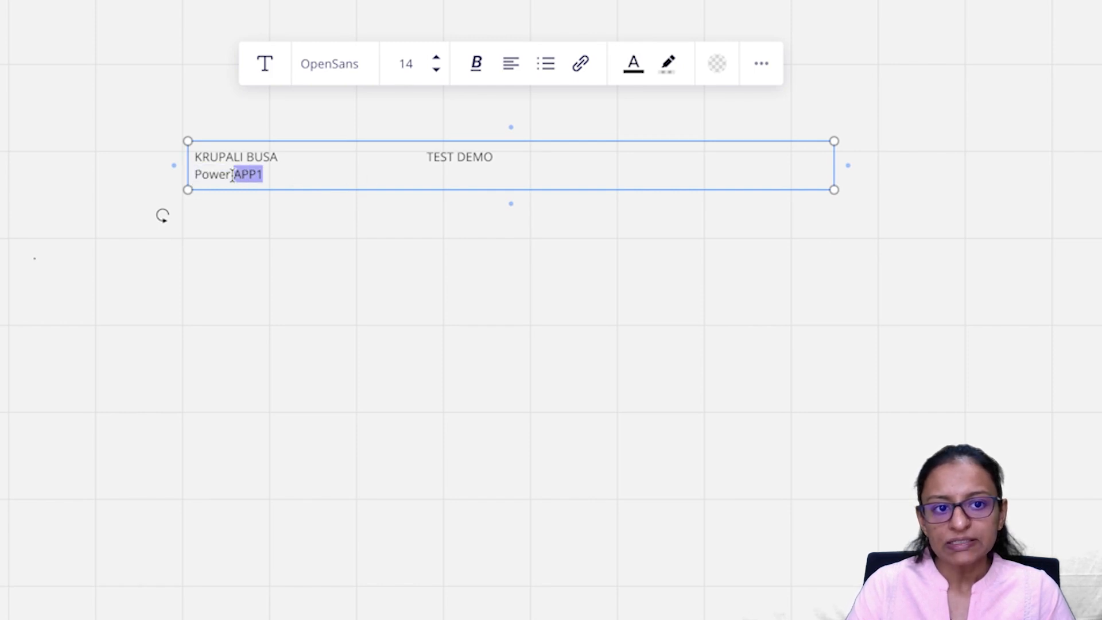
pyautogui.doubleClick(220, 159)
pyautogui.doubleClick(455, 177)
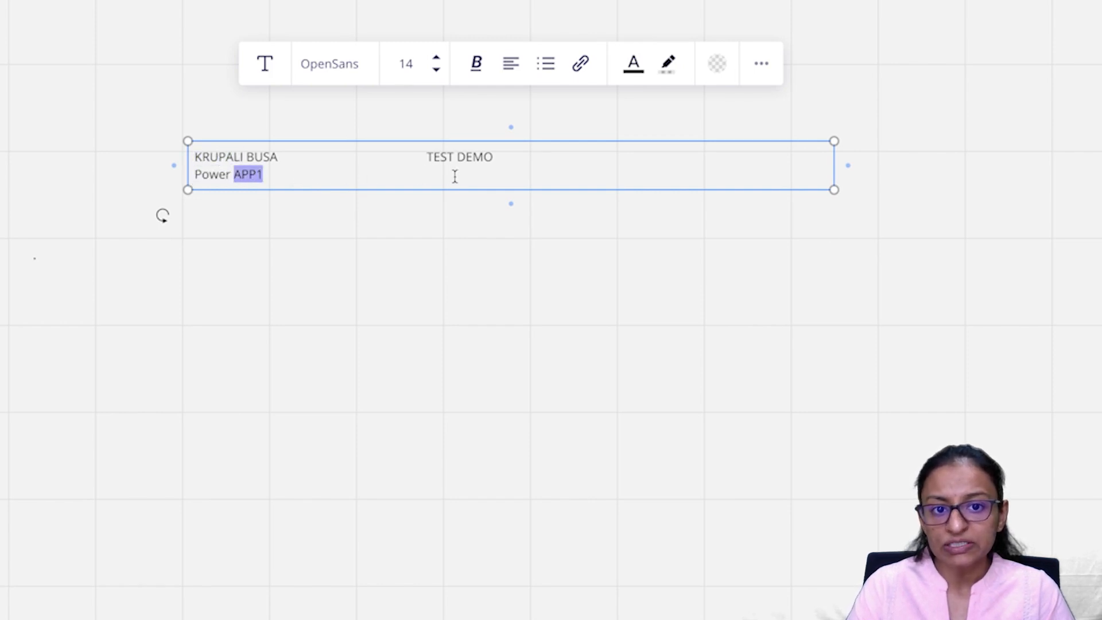
pyautogui.click(451, 177)
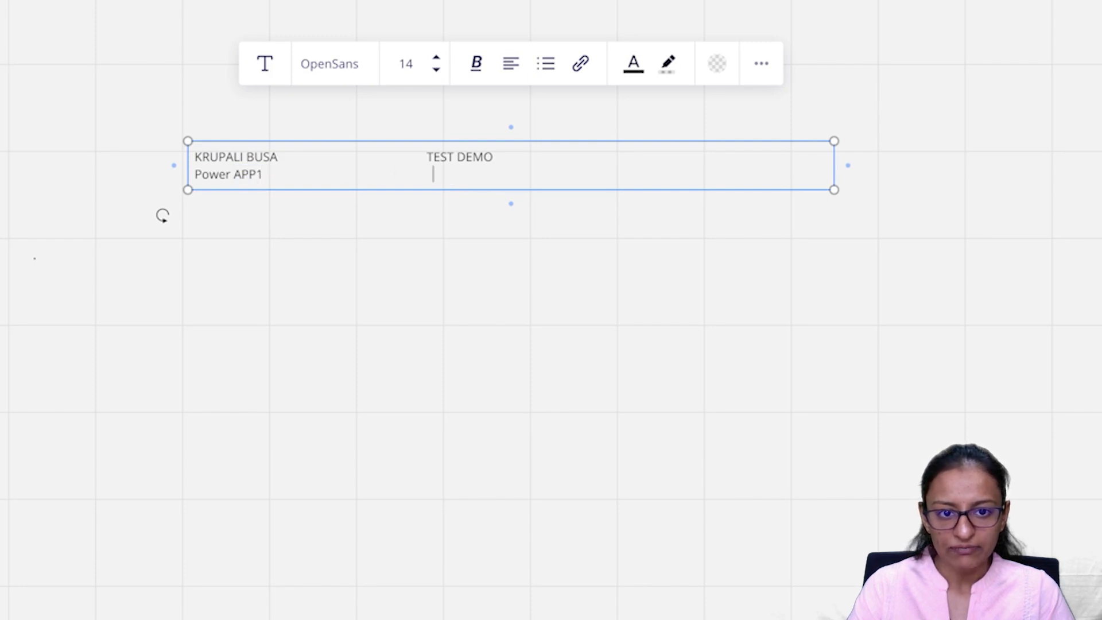
pyautogui.write('Power APP1')
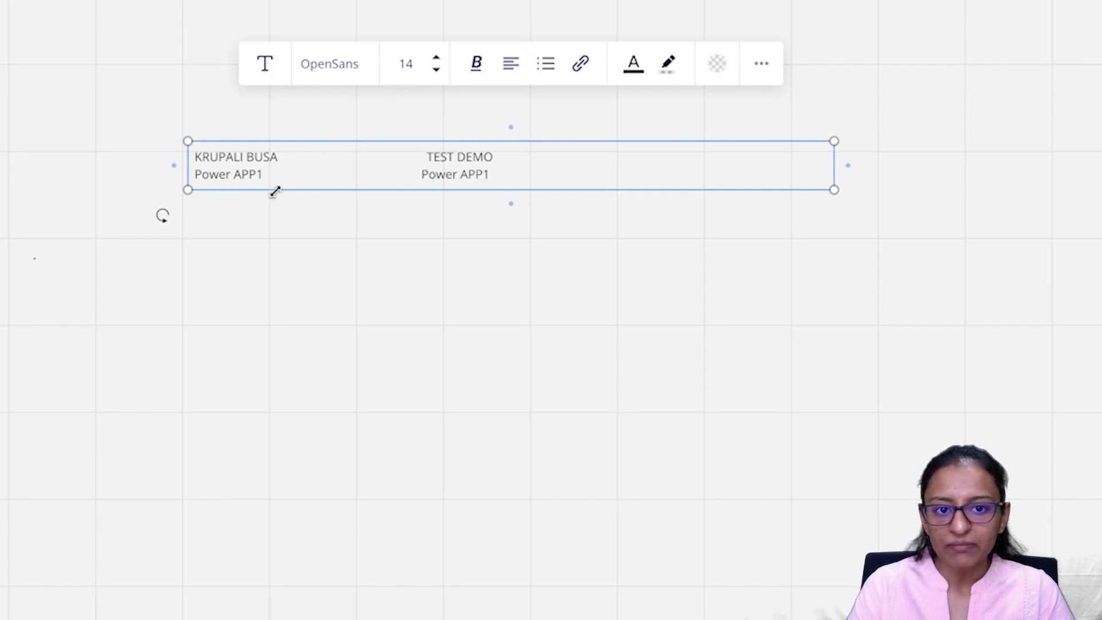
pyautogui.click(503, 159)
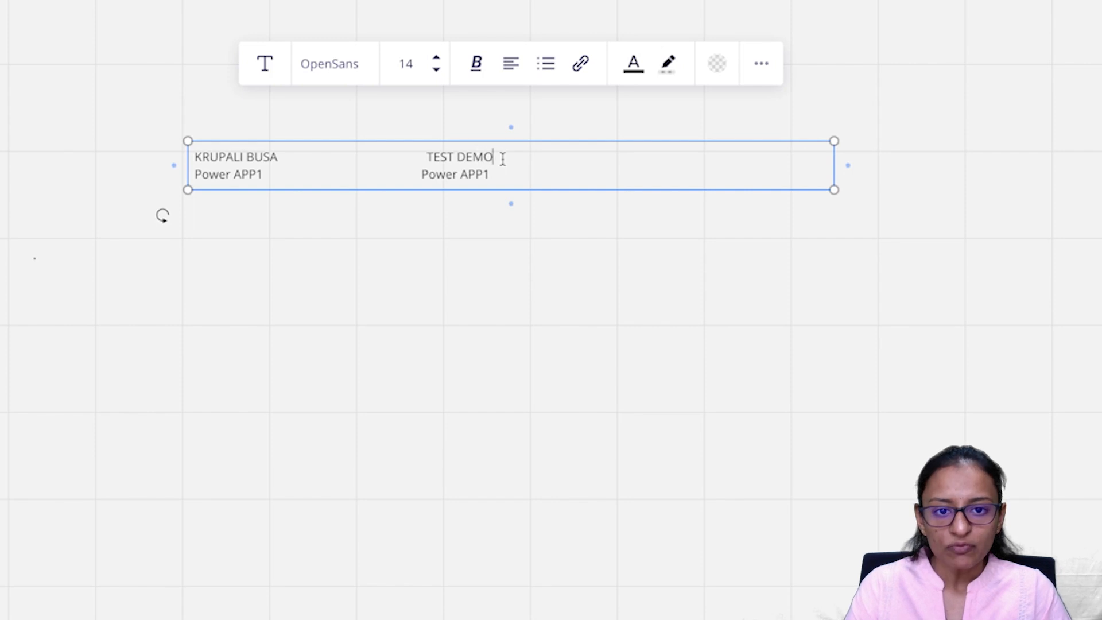
pyautogui.press('Return')
pyautogui.press('Return')
pyautogui.press('Return')
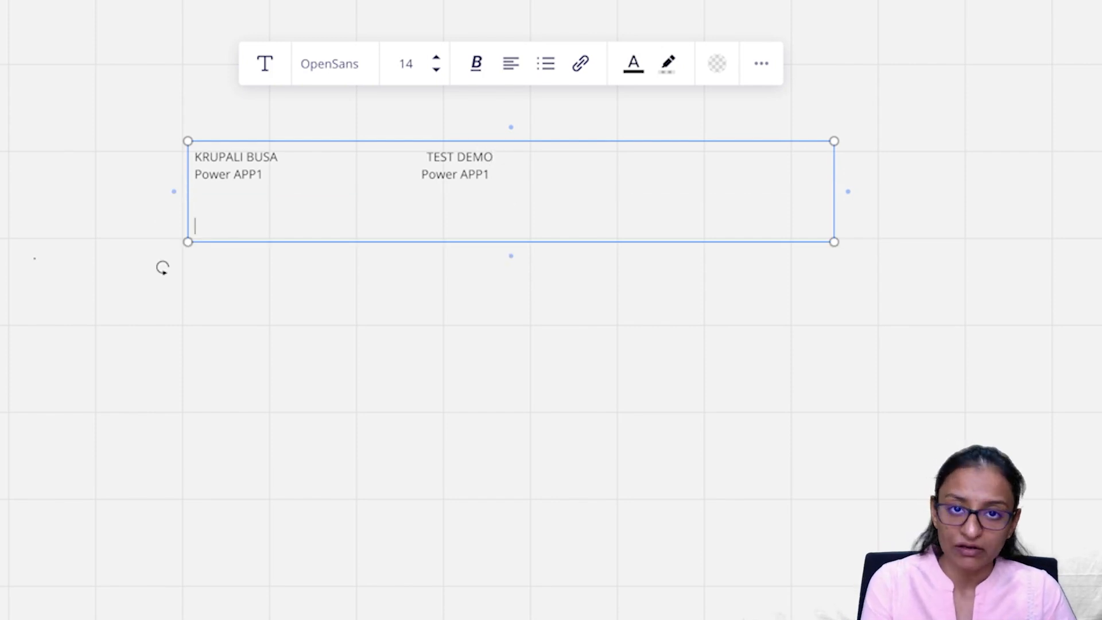
# Step: Type 'Solution' in the note and insert a new solution line after the first line
pyautogui.write('Solu')
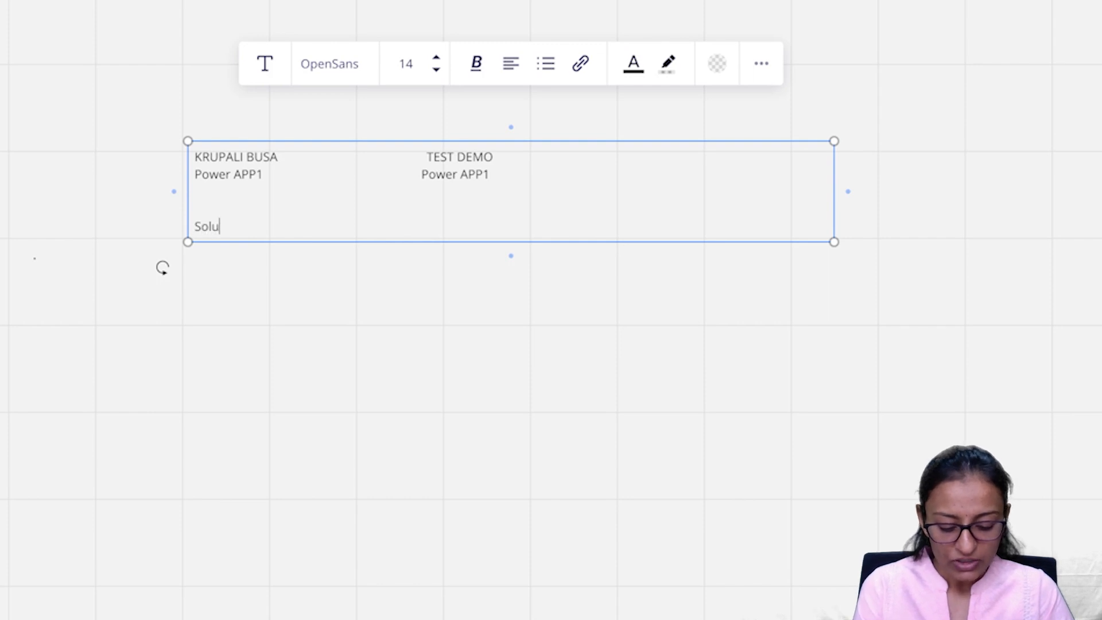
pyautogui.write('tion')
pyautogui.press('BackSpace')
pyautogui.press('BackSpace')
pyautogui.press('BackSpace')
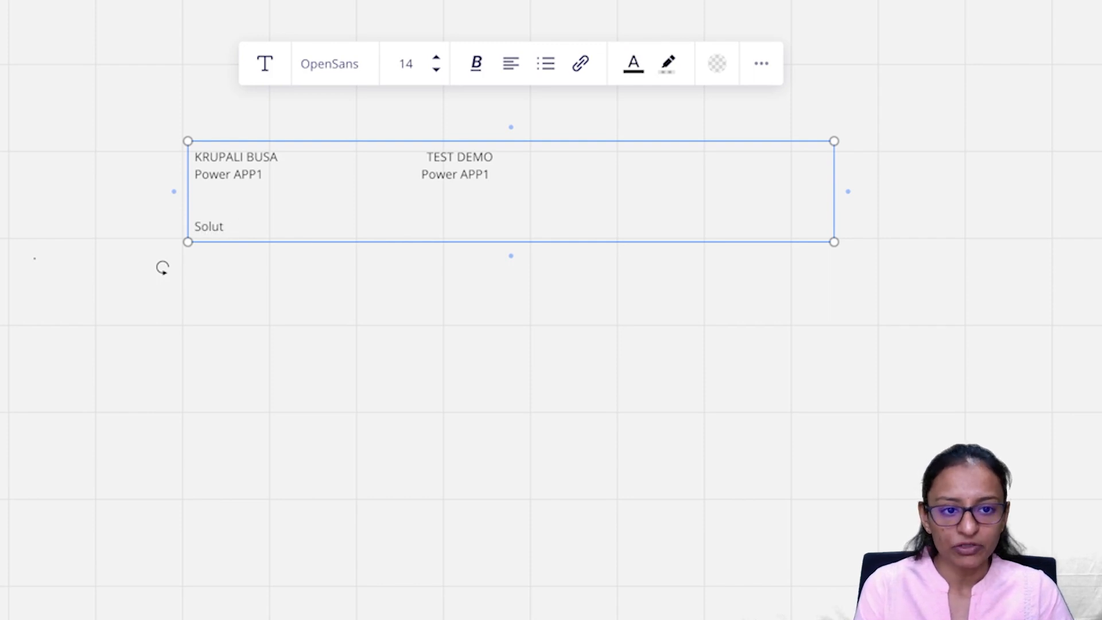
pyautogui.write('ion')
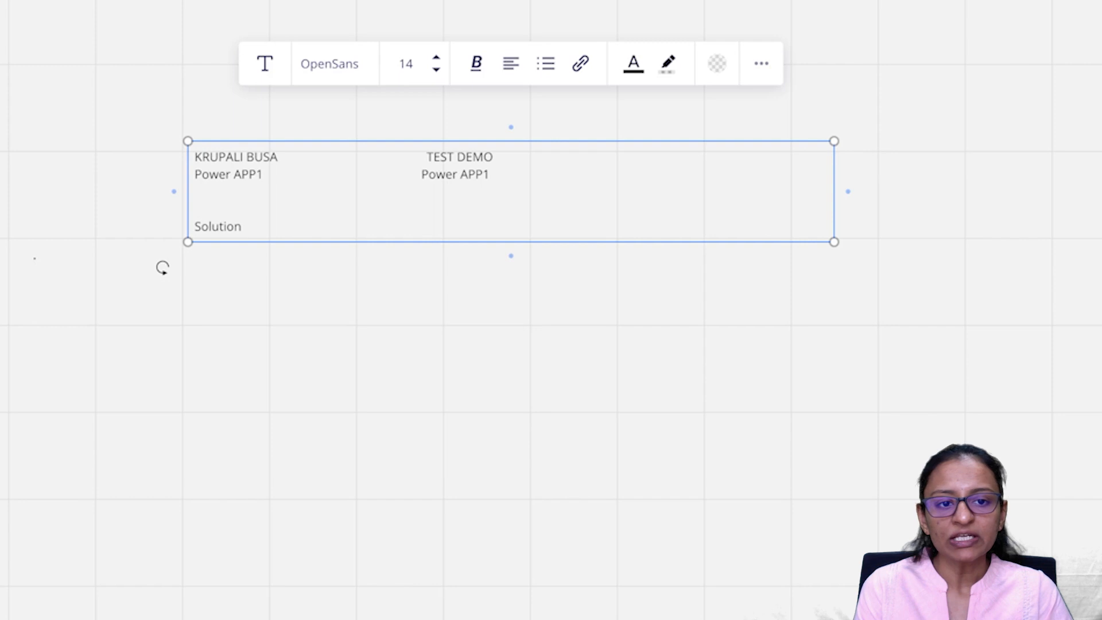
pyautogui.press('Up')
pyautogui.press('Up')
pyautogui.press('Up')
pyautogui.press('Right')
pyautogui.press('Right')
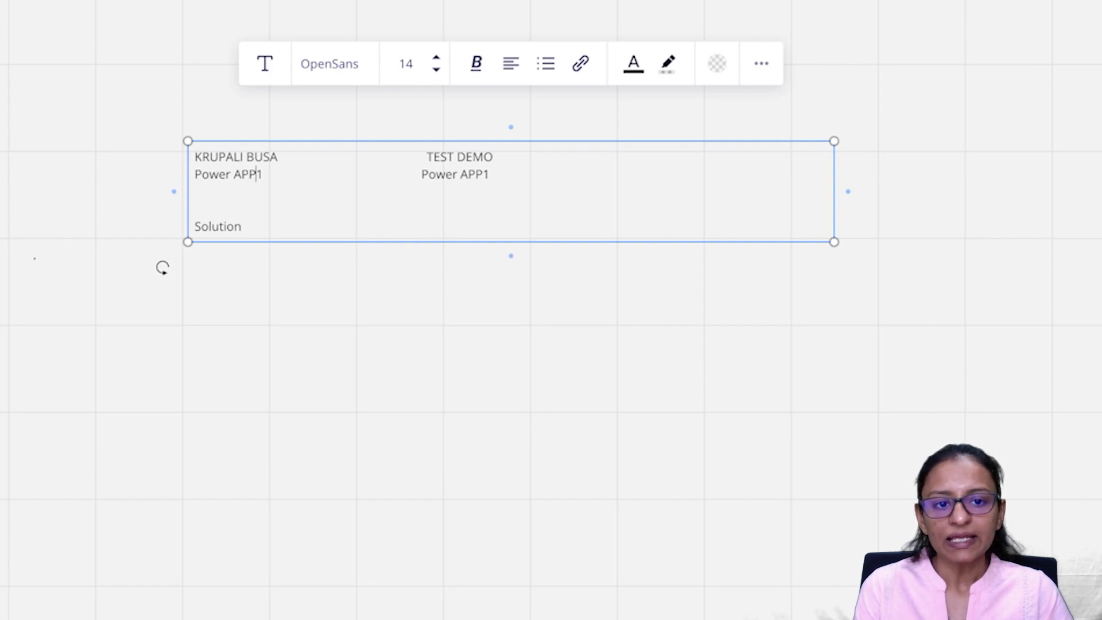
pyautogui.press('Up')
pyautogui.press('Right')
pyautogui.press('Right')
pyautogui.press('Return')
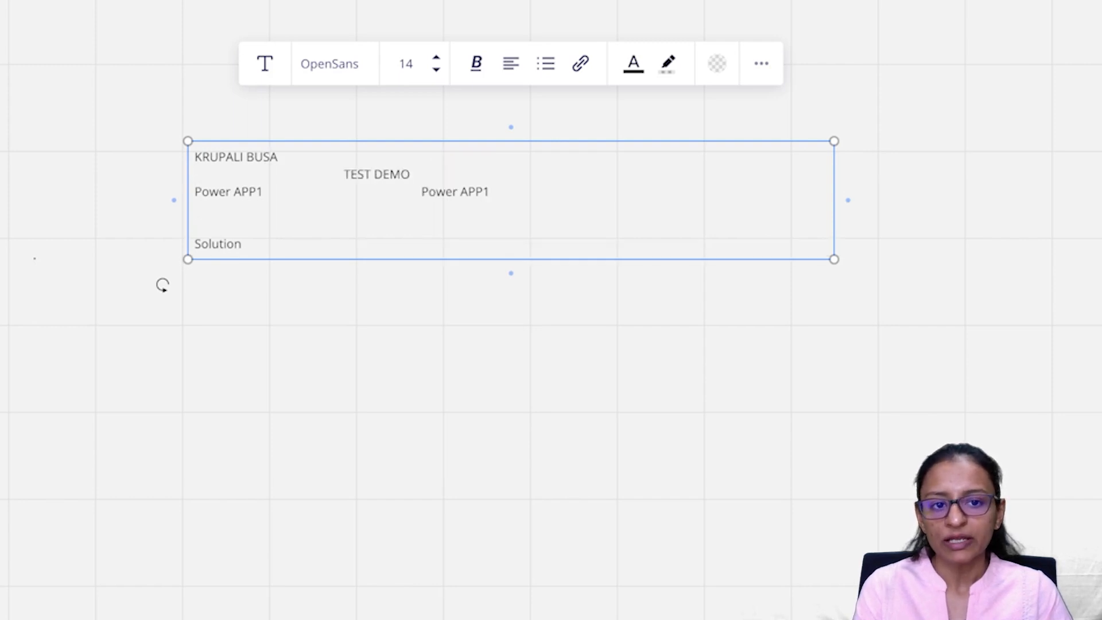
pyautogui.write('Sol1')
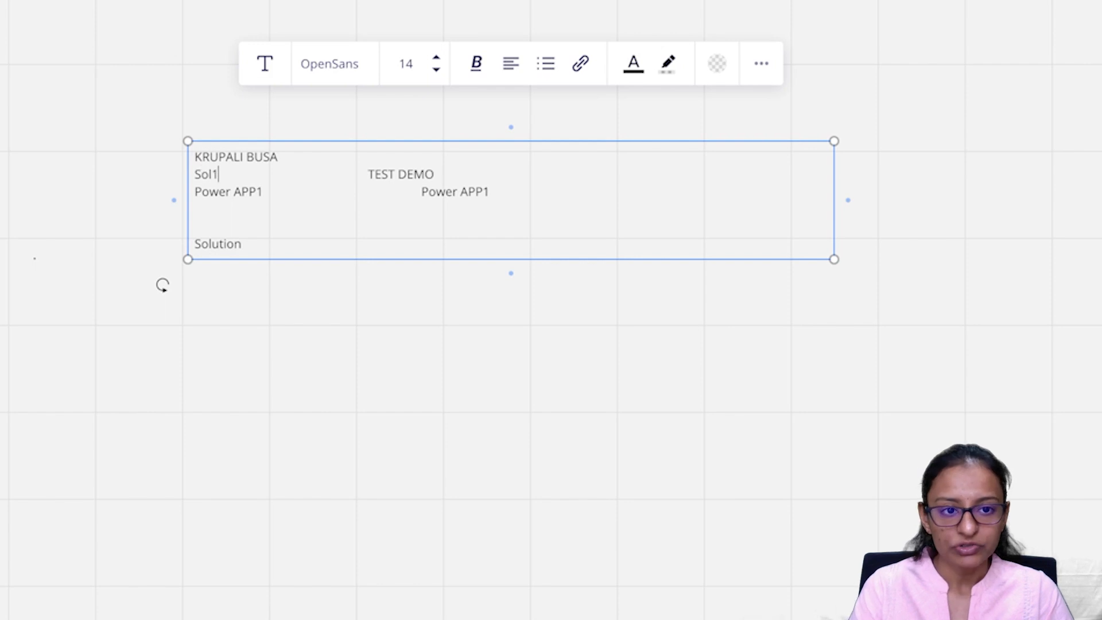
pyautogui.press('BackSpace')
pyautogui.press('BackSpace')
pyautogui.press('BackSpace')
pyautogui.press('BackSpace')
pyautogui.press('BackSpace')
pyautogui.press('BackSpace')
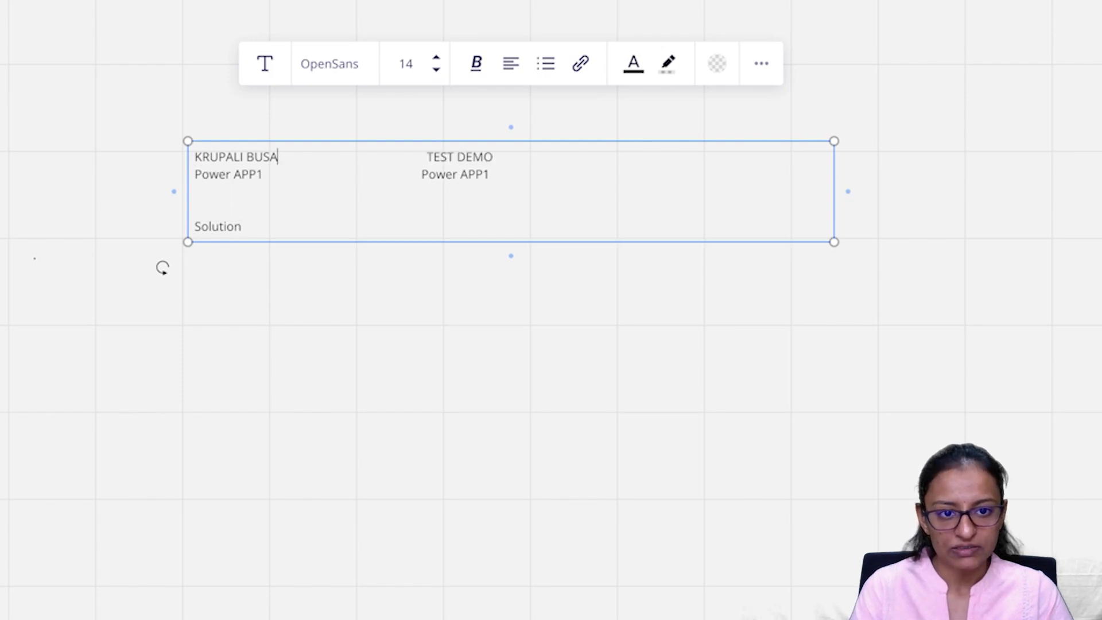
pyautogui.write('A')
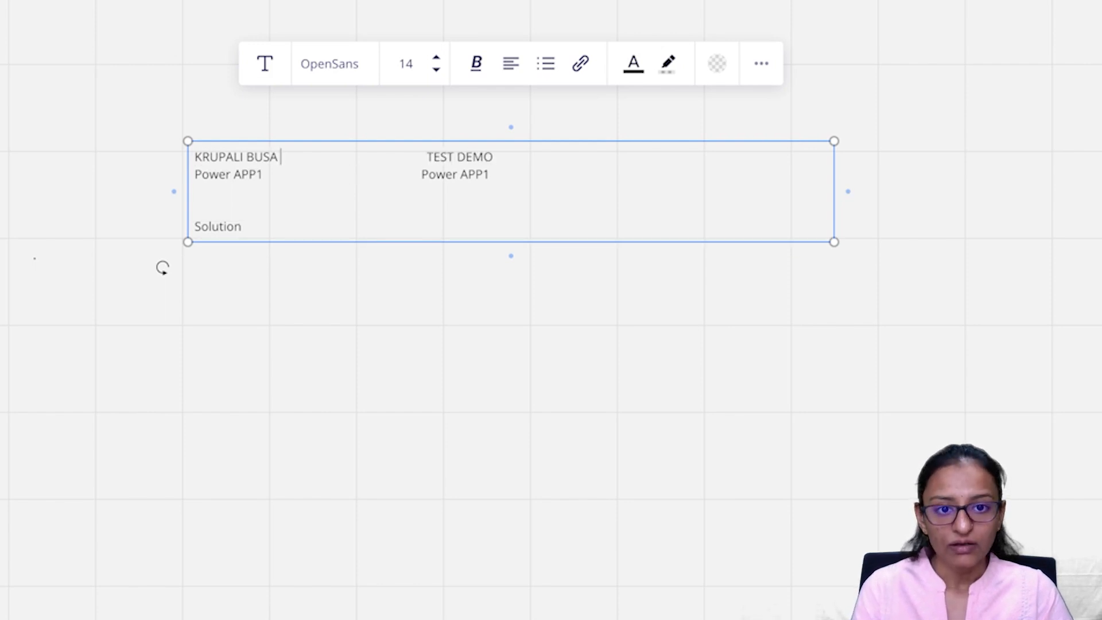
# Step: Add the ENV, APP NAME and SOL row labels to the note
pyautogui.click(511, 156)
pyautogui.press('Return')
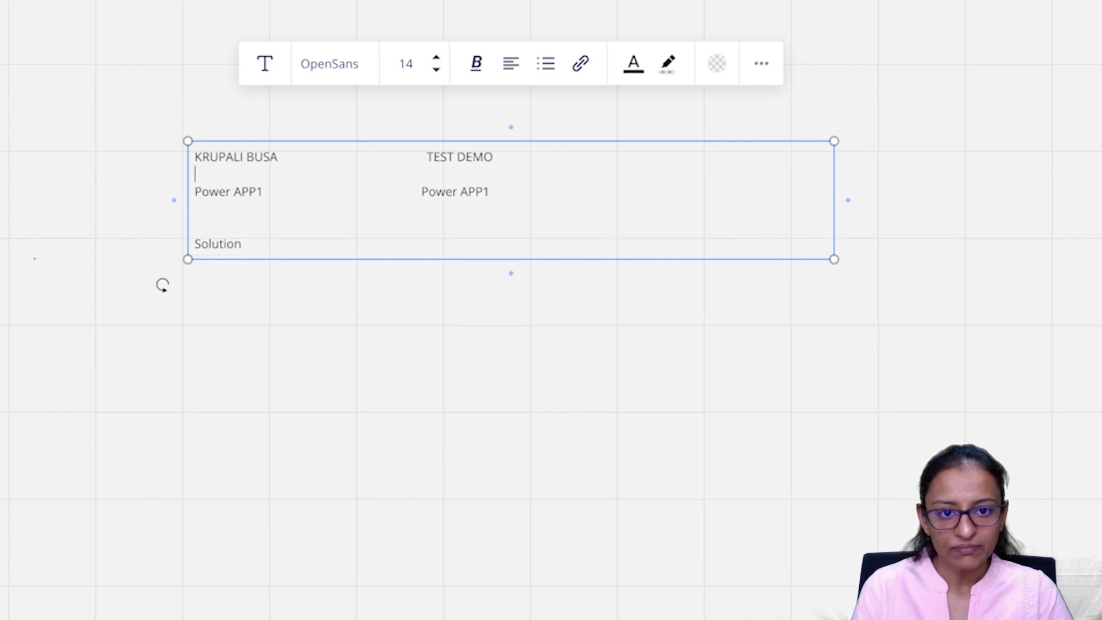
pyautogui.write('ENV')
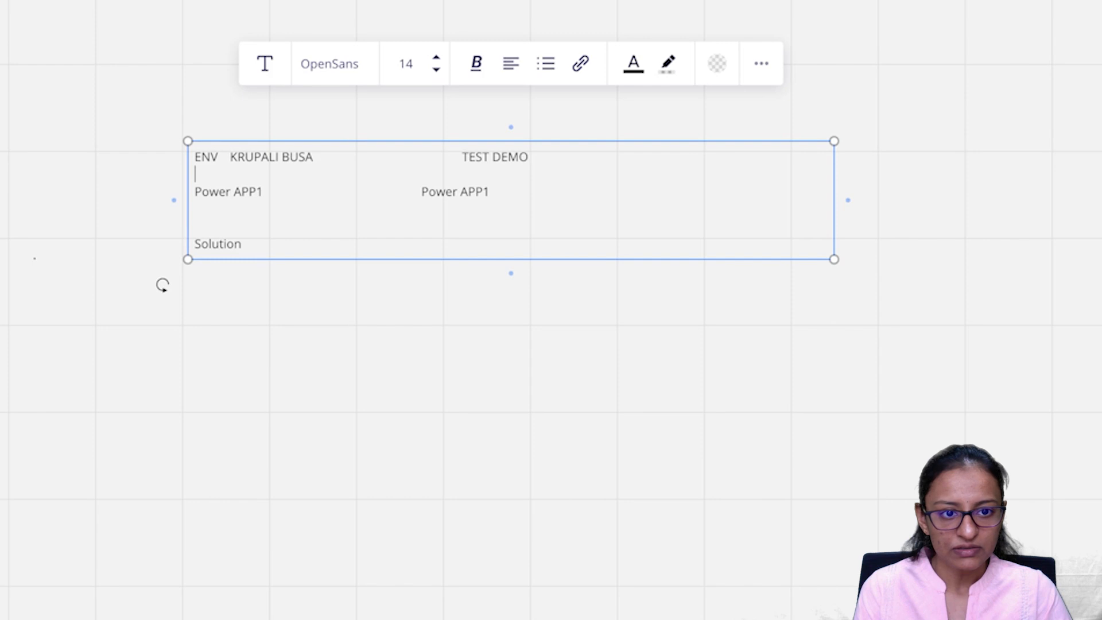
pyautogui.write('APP NAME.')
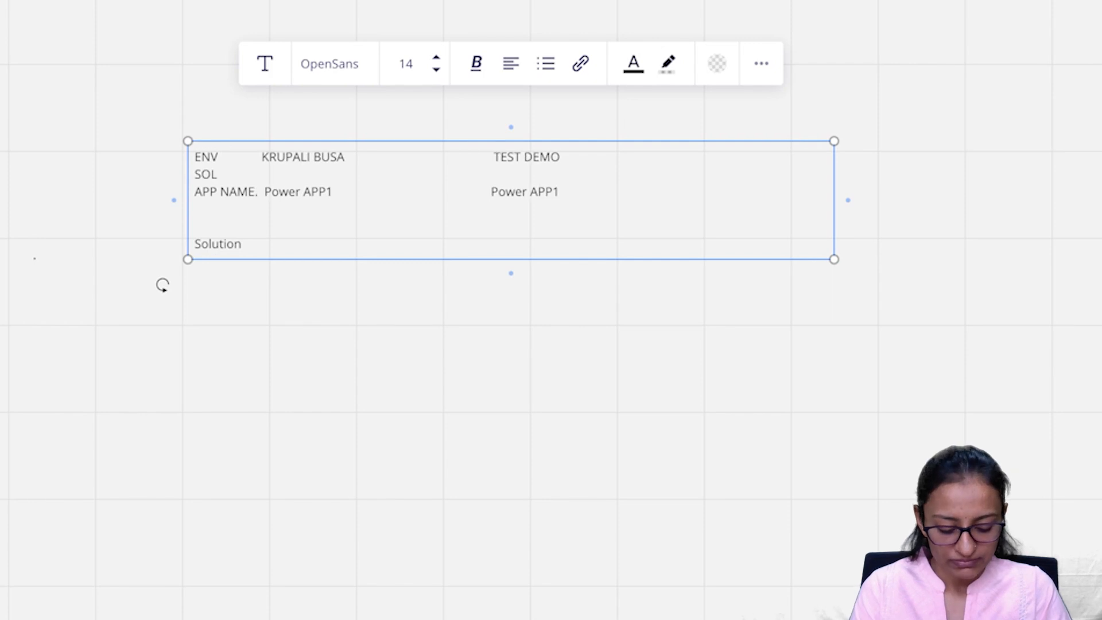
pyautogui.write('SQ')
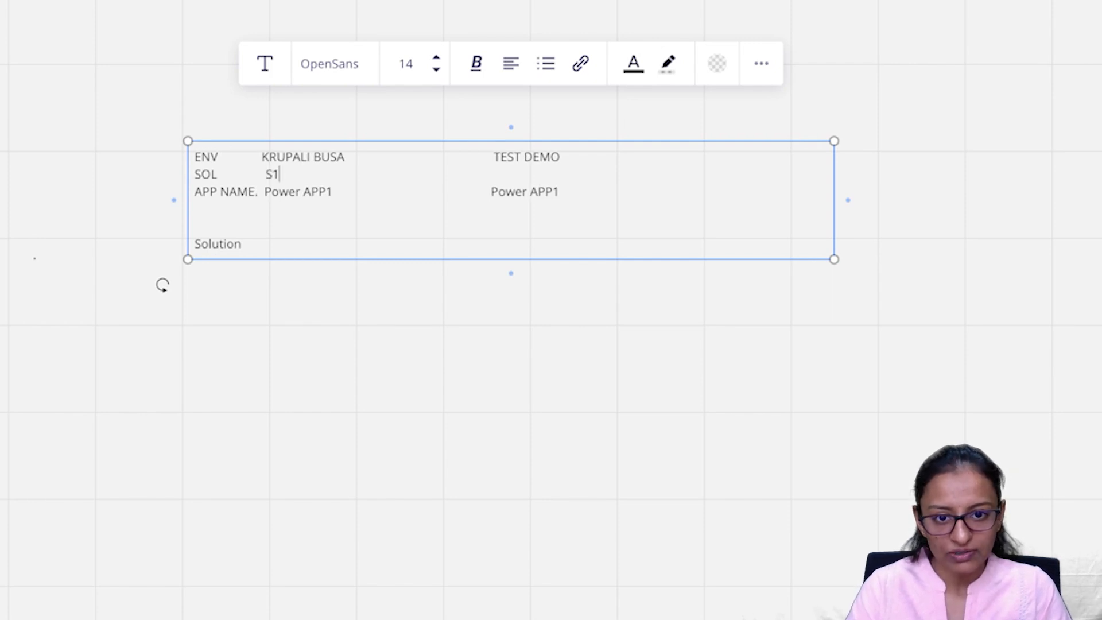
pyautogui.click(511, 180)
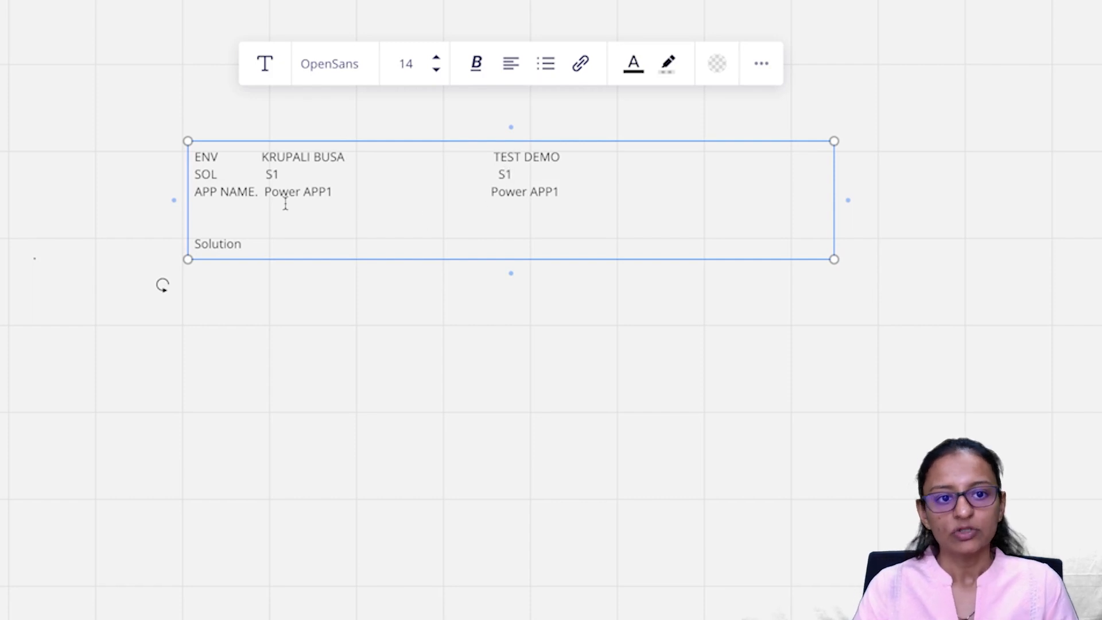
# Step: Highlight the environment names, S1 solutions and Power APP1 entries, then return to Power Apps
pyautogui.moveTo(261, 156); pyautogui.dragTo(346, 157)
pyautogui.moveTo(492, 156); pyautogui.dragTo(576, 158)
pyautogui.moveTo(253, 174); pyautogui.dragTo(282, 175)
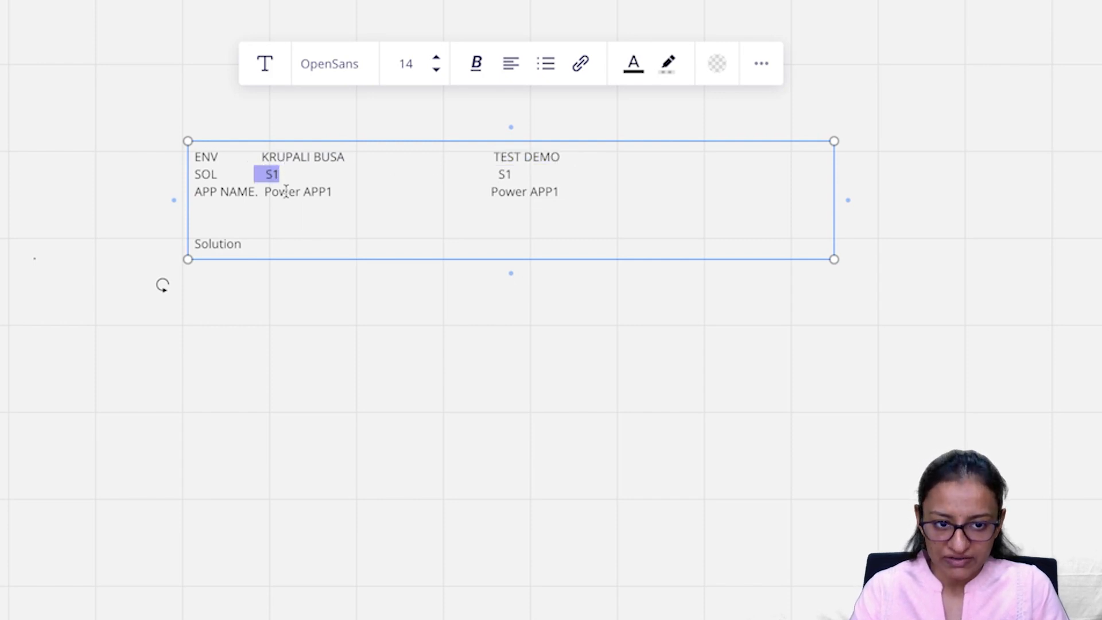
pyautogui.click(272, 173)
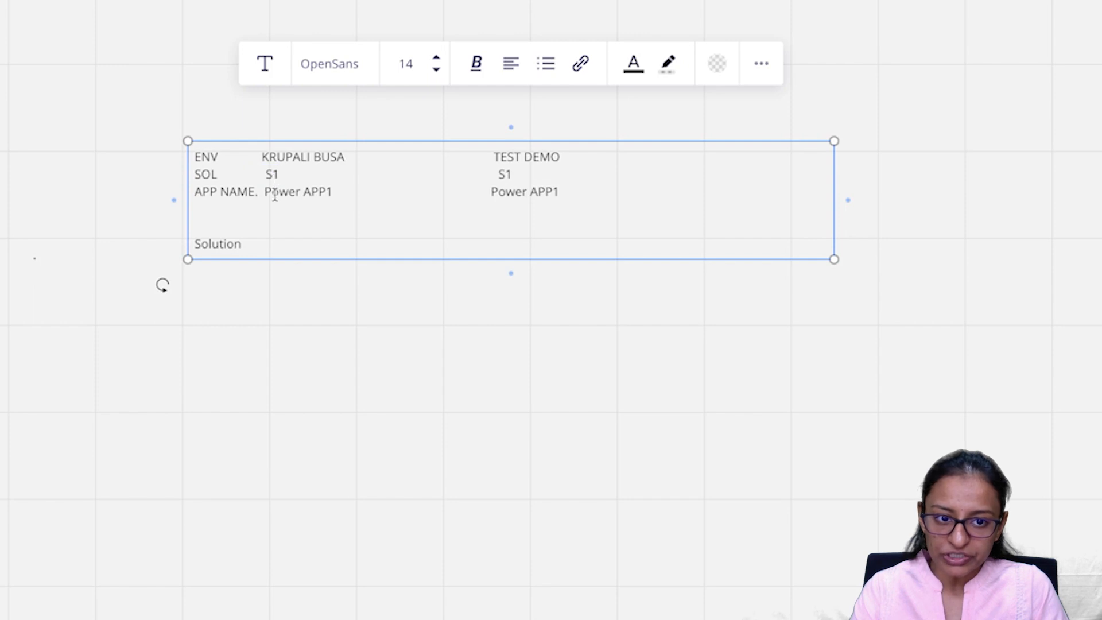
pyautogui.moveTo(269, 191); pyautogui.dragTo(371, 197)
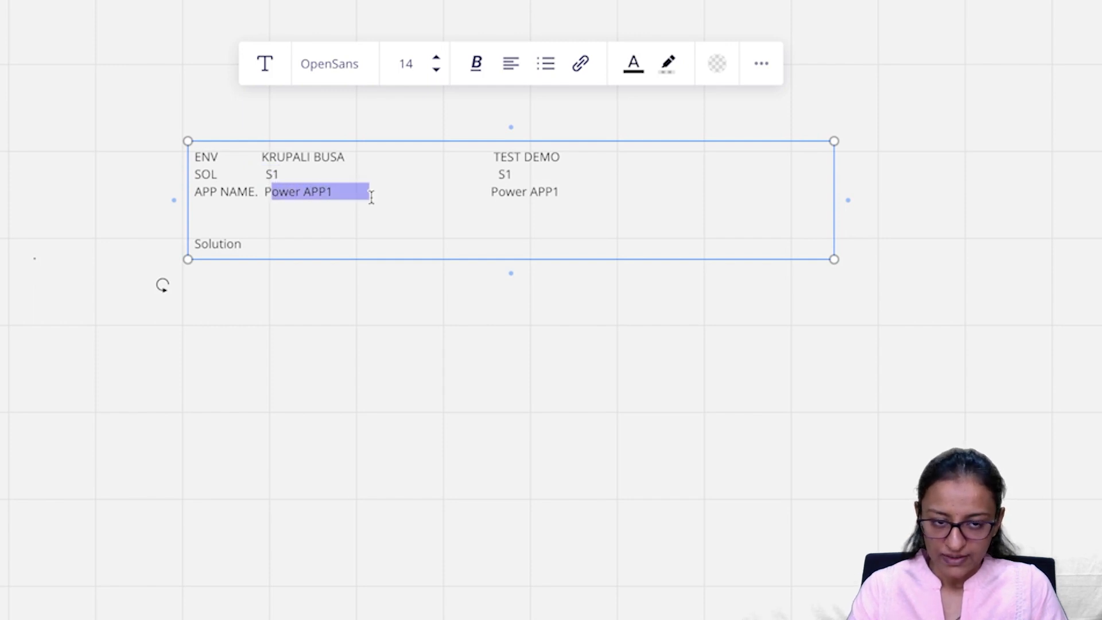
pyautogui.moveTo(265, 173); pyautogui.dragTo(282, 175)
pyautogui.moveTo(496, 174); pyautogui.dragTo(523, 179)
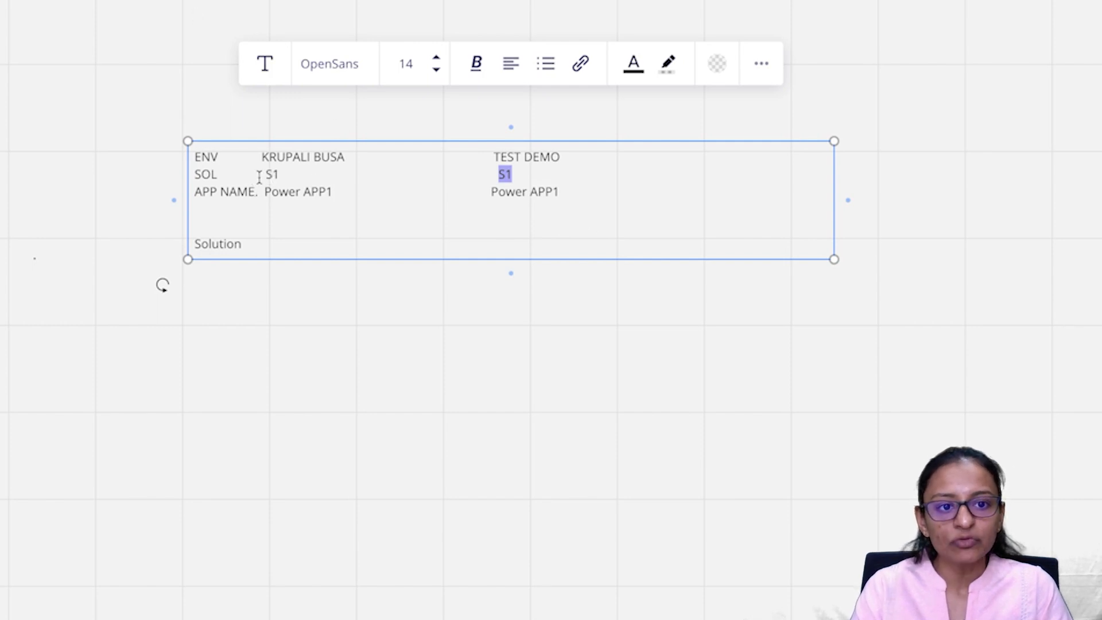
pyautogui.click(189, 26)
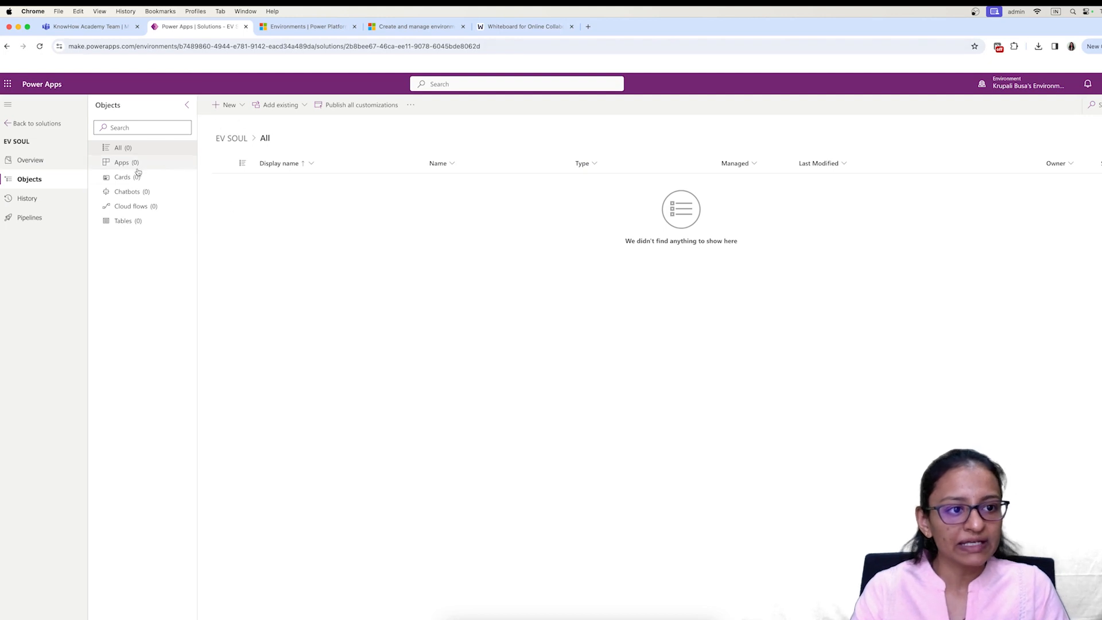
# Step: Open the EV SOUL solution and start a blank canvas app, then cancel it
pyautogui.click(229, 106)
pyautogui.click(310, 307)
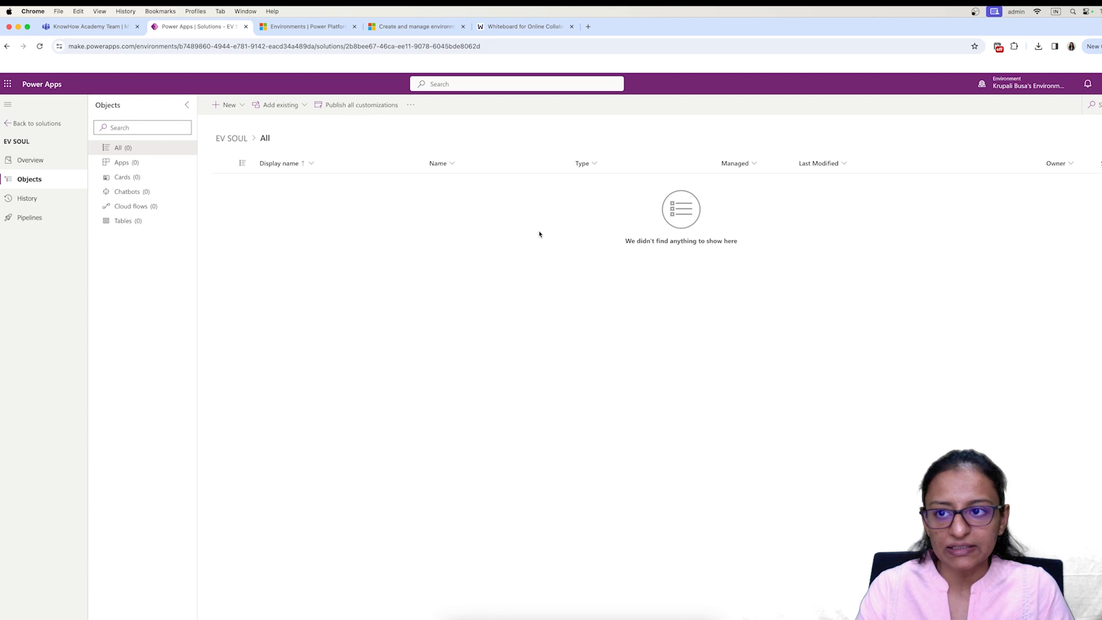
pyautogui.click(35, 123)
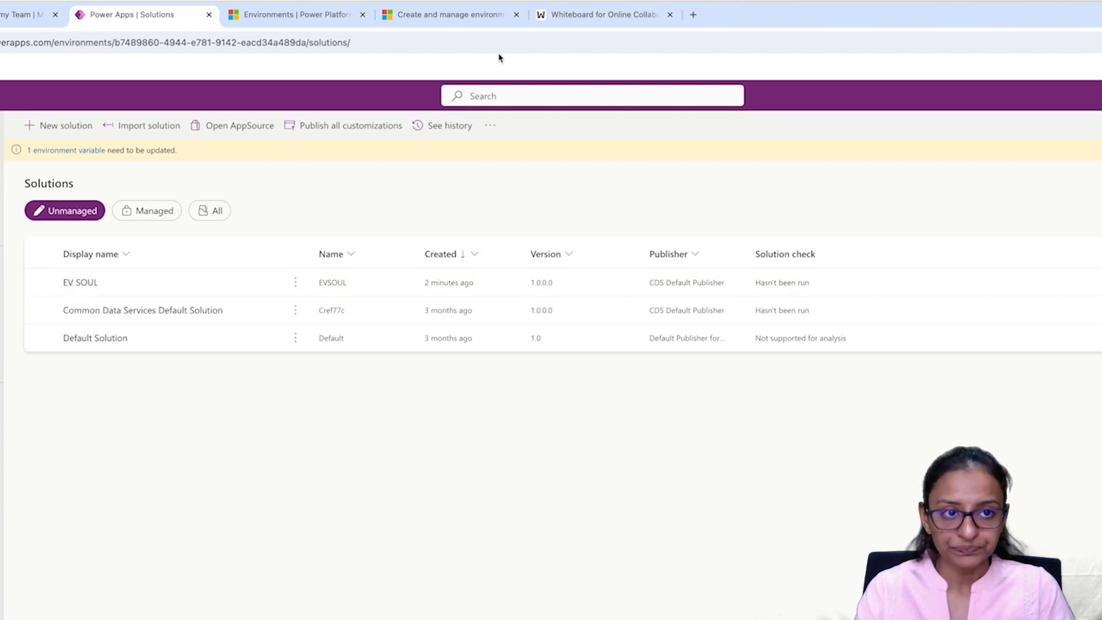
pyautogui.click(79, 284)
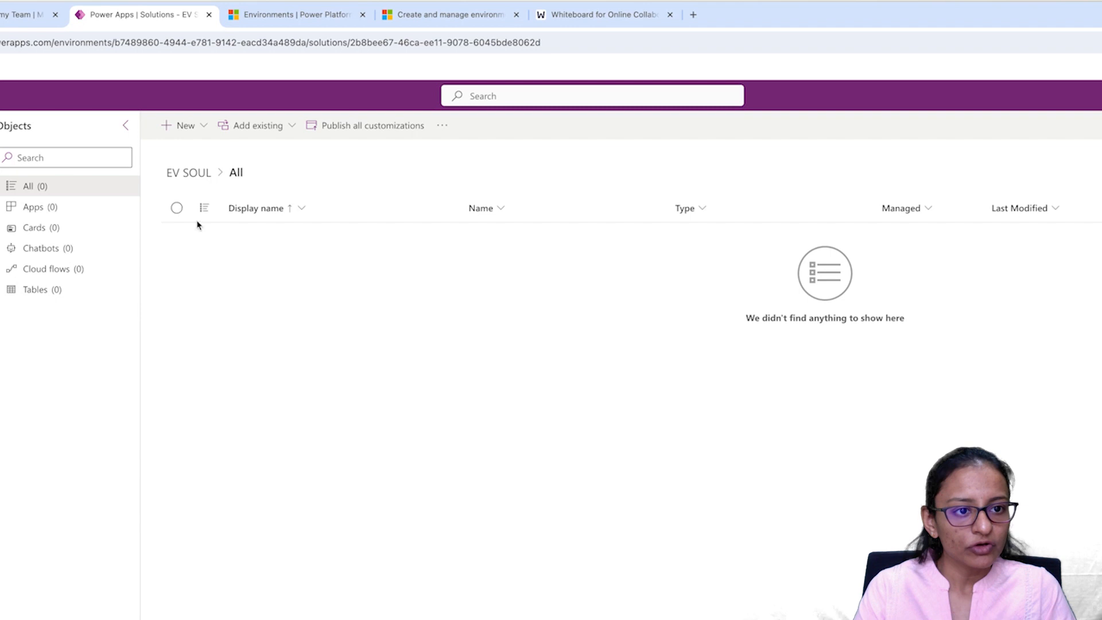
pyautogui.click(182, 126)
pyautogui.moveTo(185, 161)
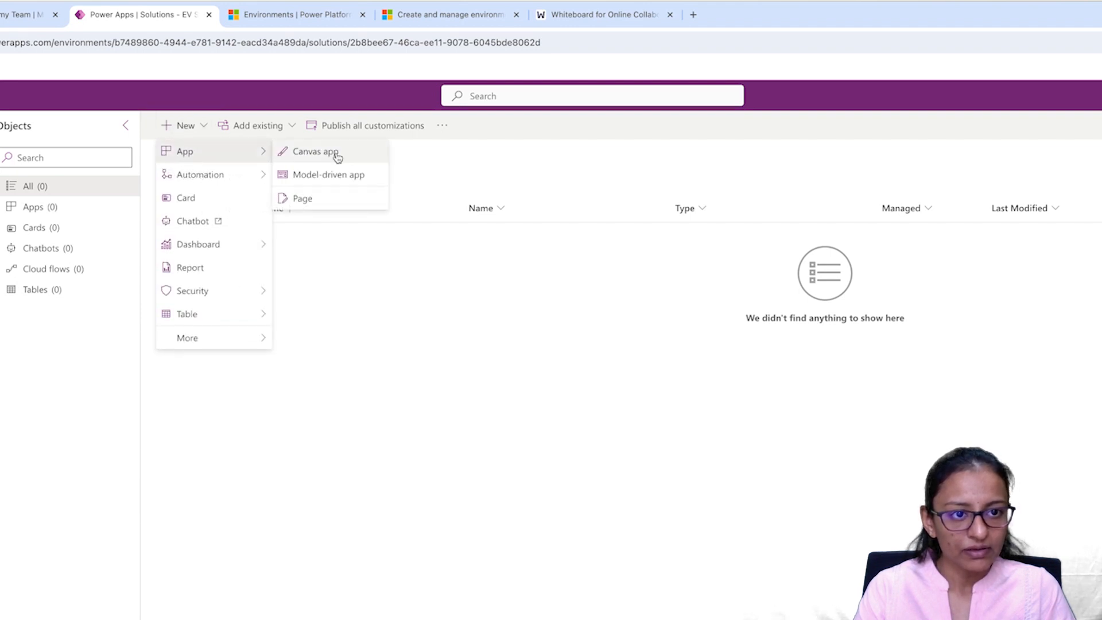
pyautogui.click(334, 153)
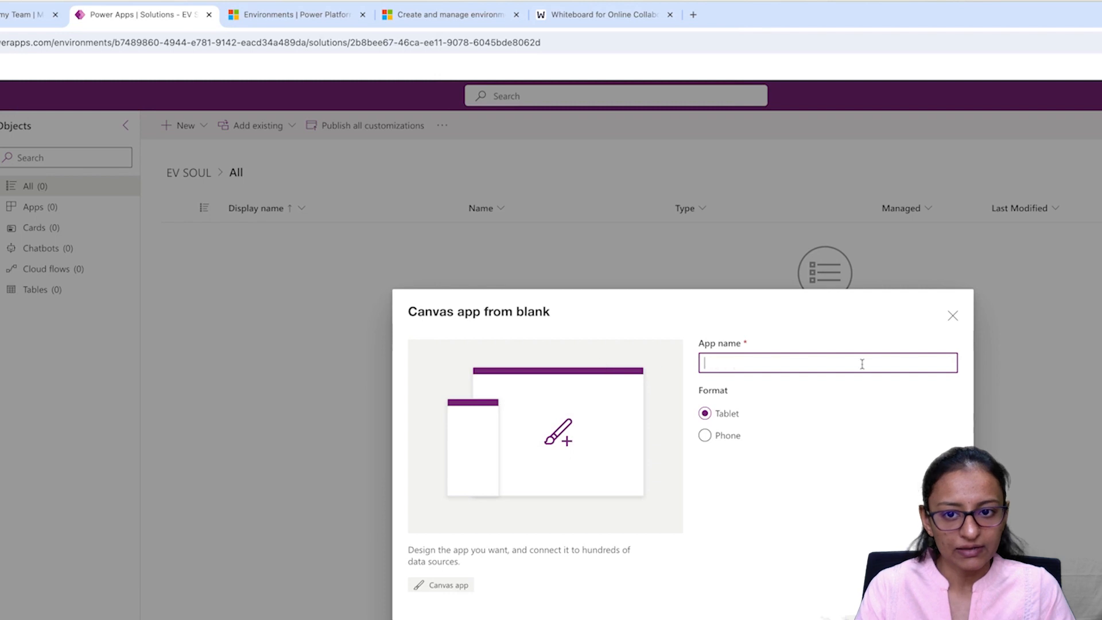
pyautogui.click(952, 315)
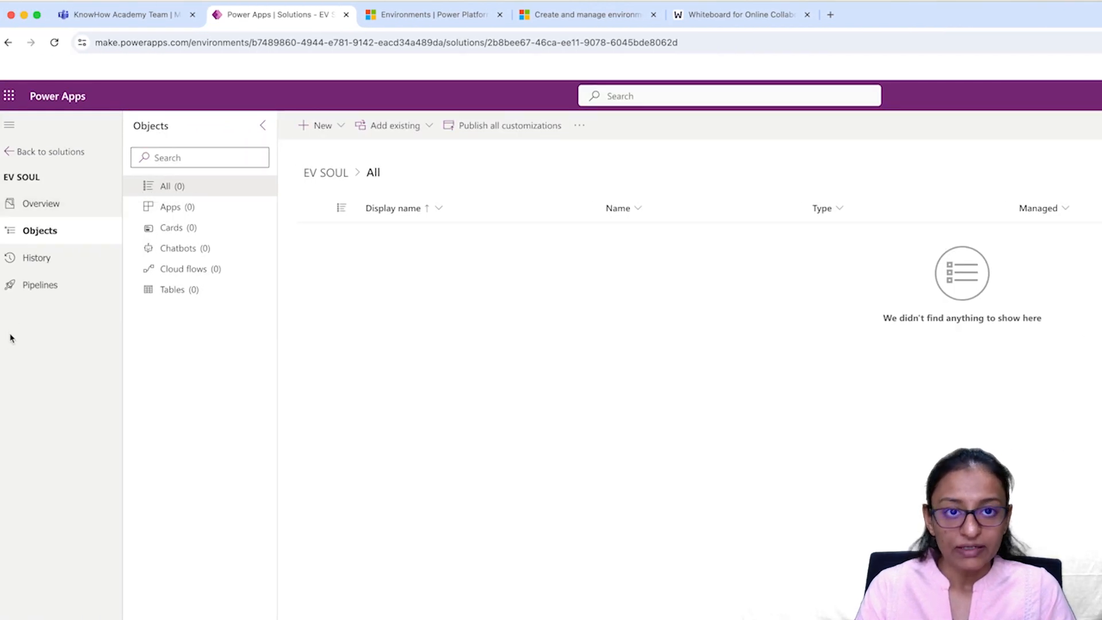
# Step: Return to Solutions, reopen EV SOUL and bring up its New menu
pyautogui.click(8, 43)
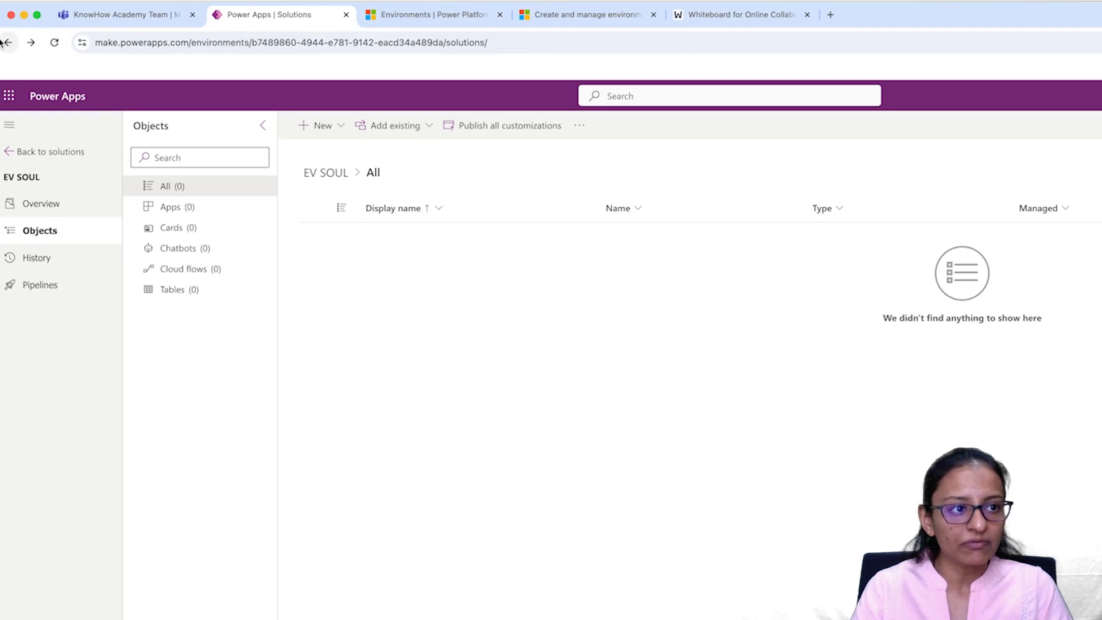
pyautogui.click(40, 182)
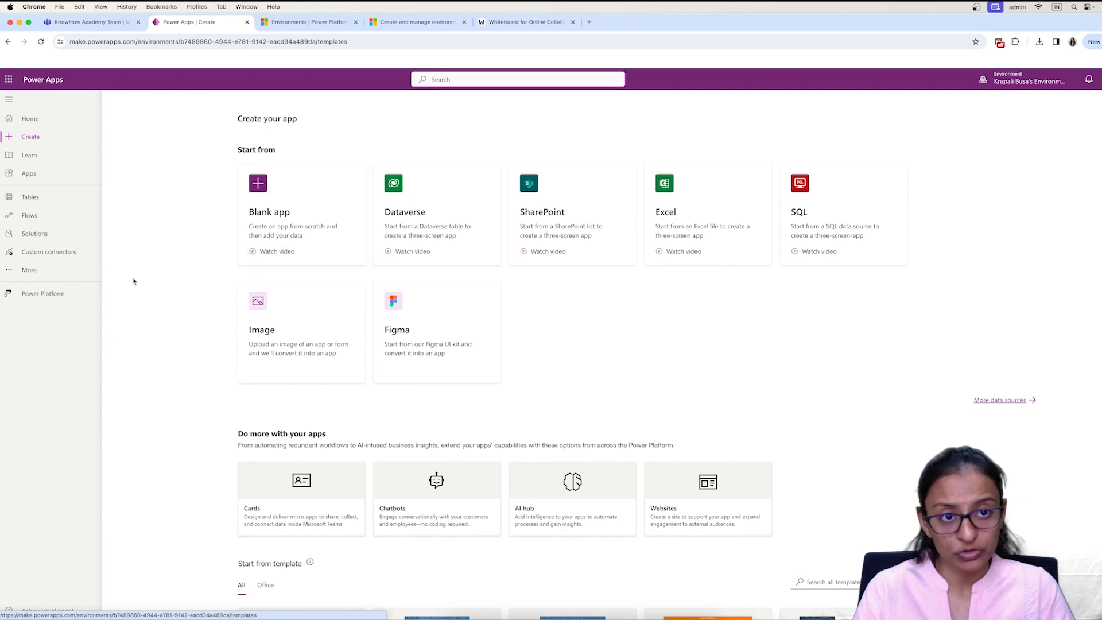
pyautogui.click(32, 236)
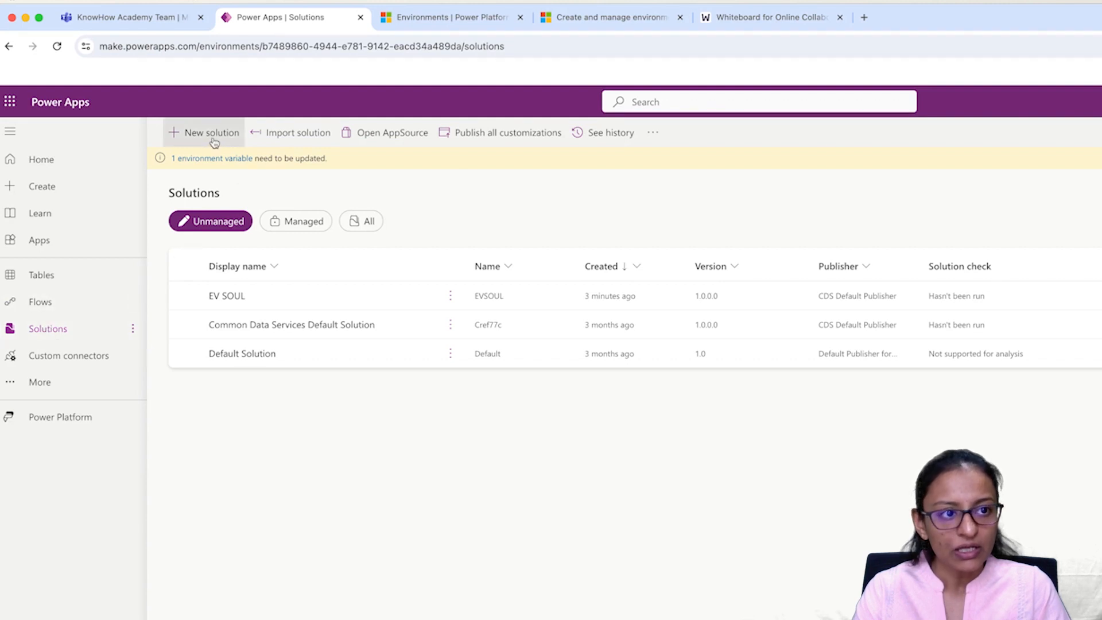
pyautogui.click(221, 297)
pyautogui.click(221, 297)
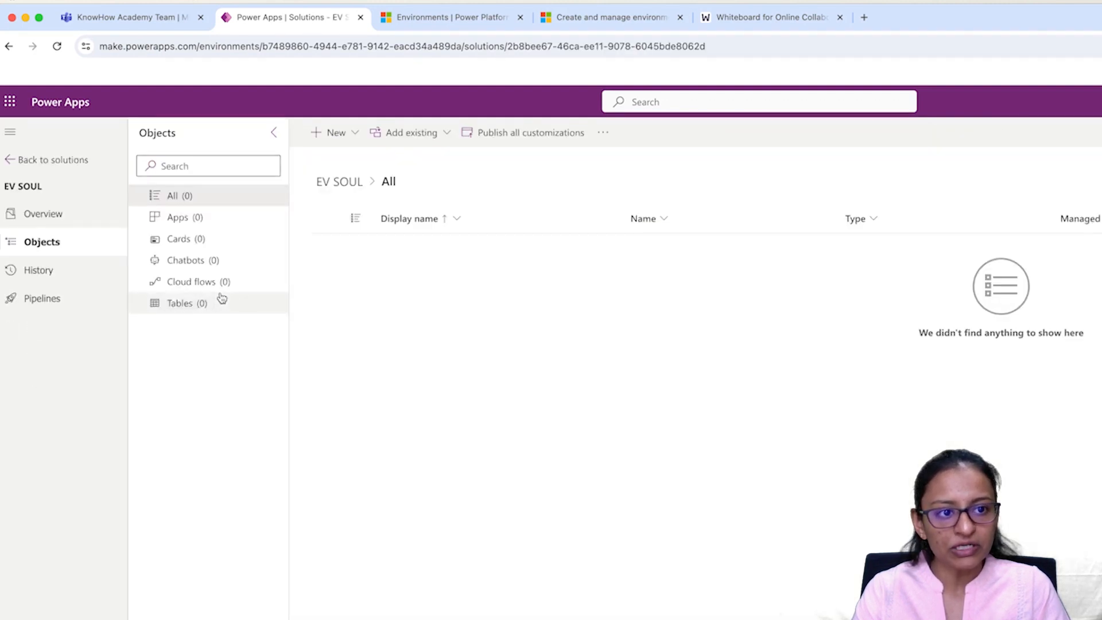
pyautogui.click(343, 128)
# Step: Name the new blank canvas app APP1, keep Tablet format, and create it
pyautogui.moveTo(381, 163)
pyautogui.click(470, 160)
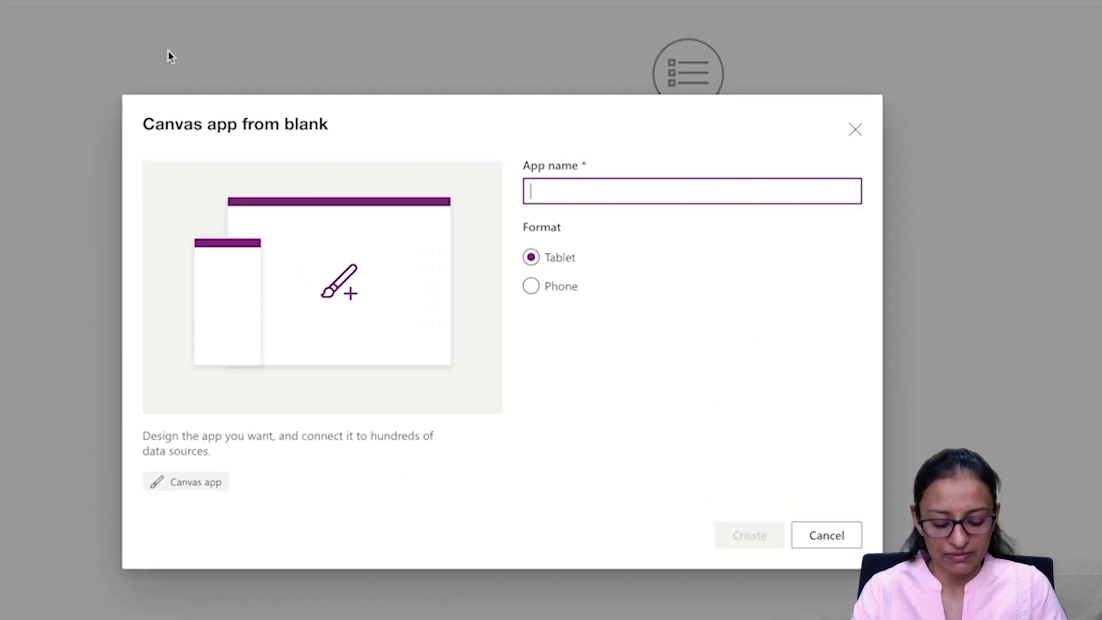
pyautogui.write('P1')
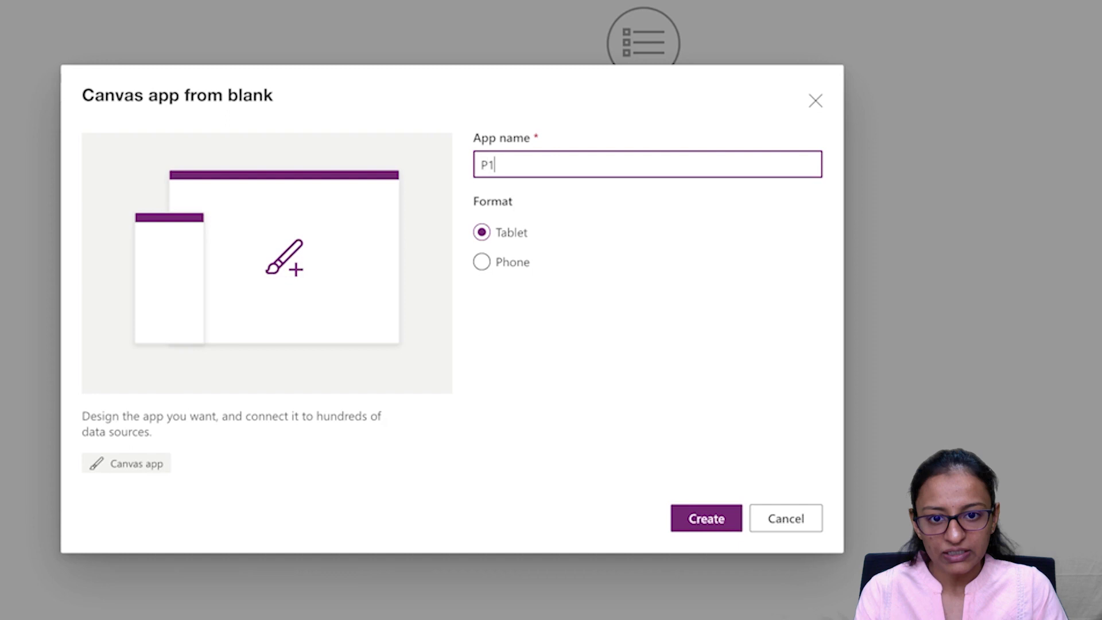
pyautogui.press('BackSpace')
pyautogui.press('BackSpace')
pyautogui.write('APPQ')
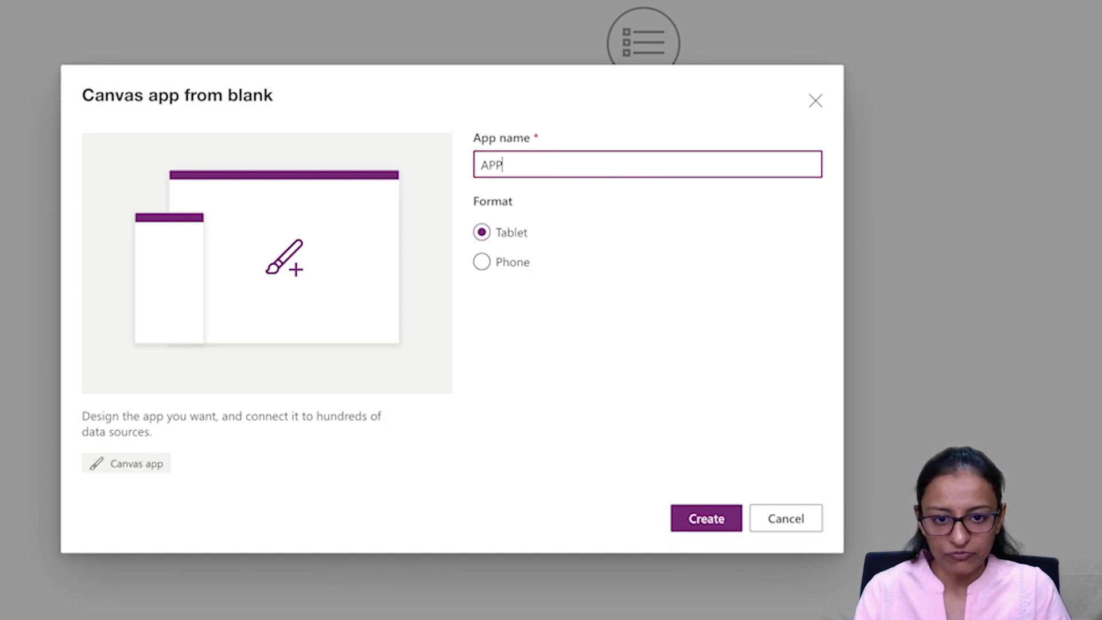
pyautogui.write('@')
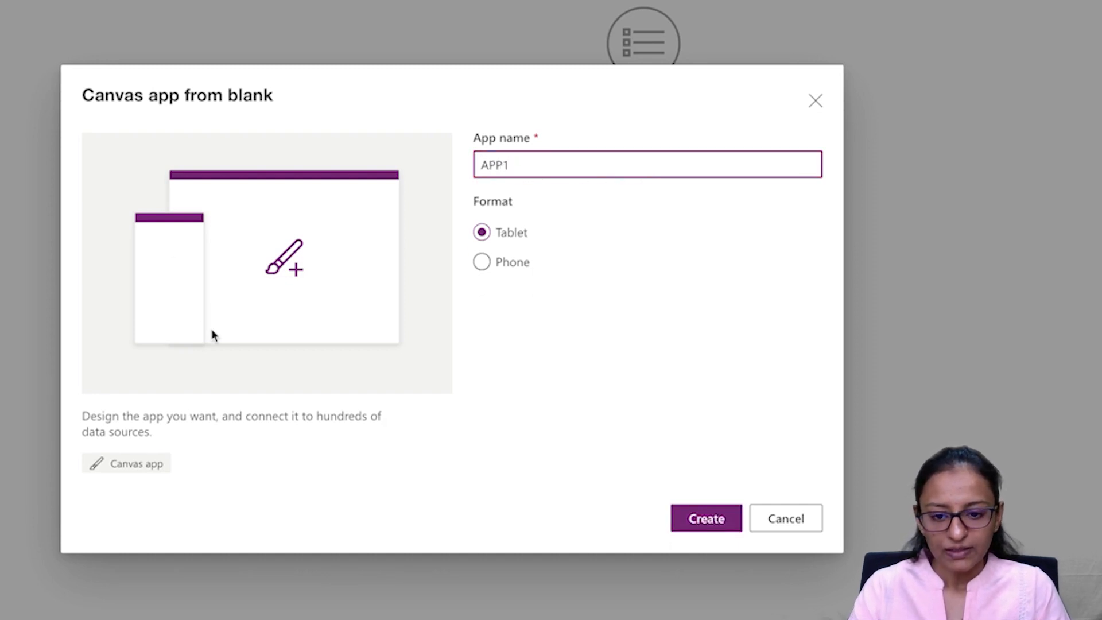
pyautogui.click(696, 517)
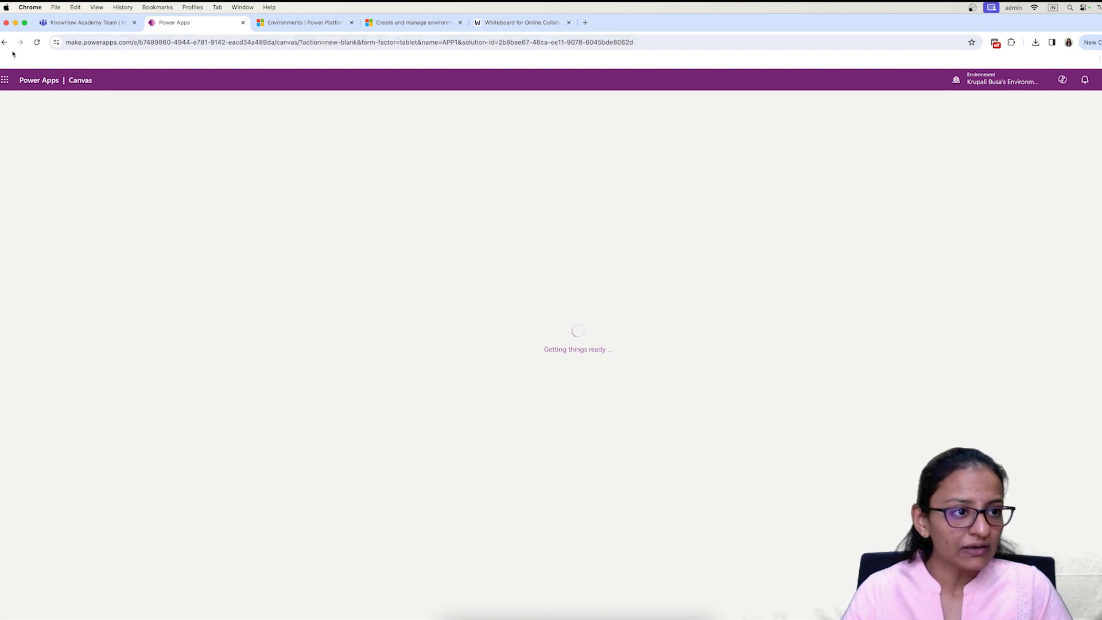
# Step: Launch SharePoint in a new tab from the Microsoft 365 app launcher
pyautogui.click(4, 80)
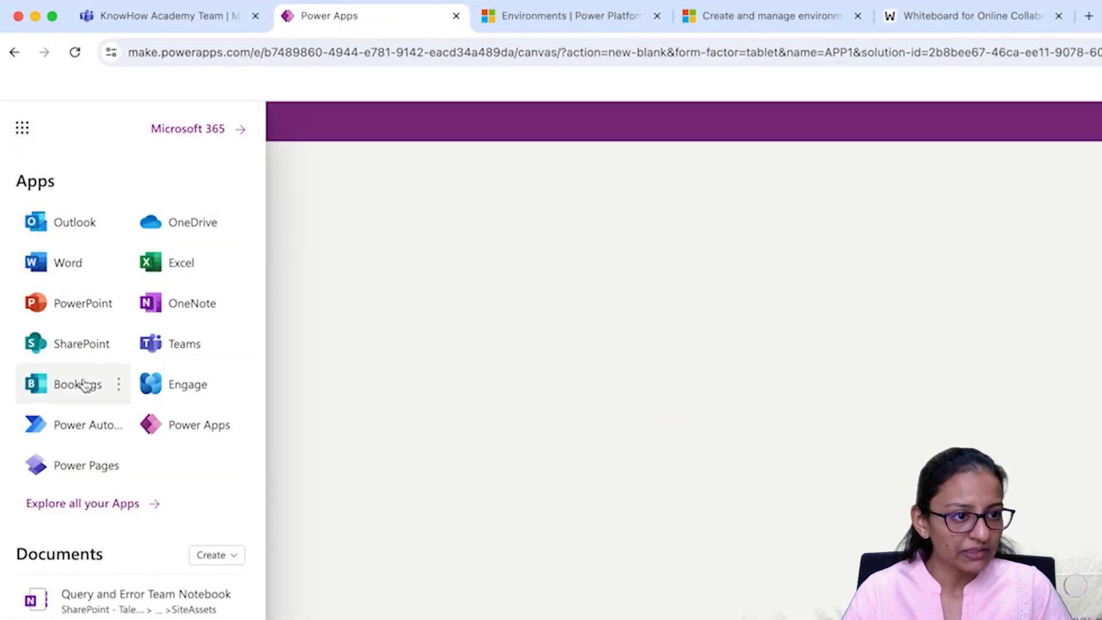
pyautogui.click(84, 346)
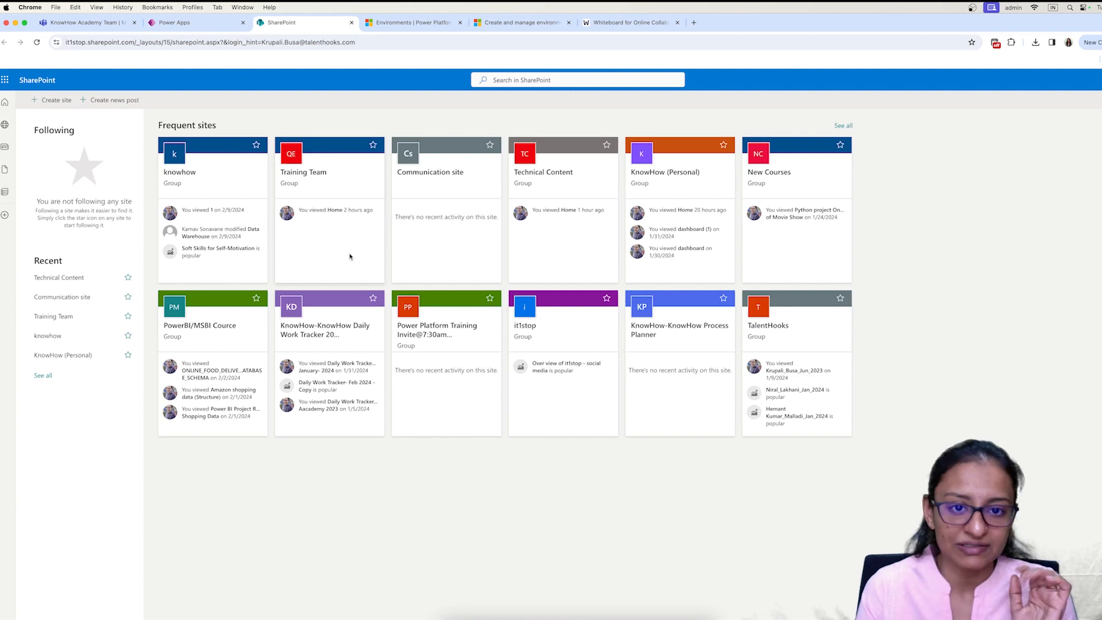
# Step: From the Technical Content site, create a blank list named list1 saved to that site
pyautogui.click(543, 194)
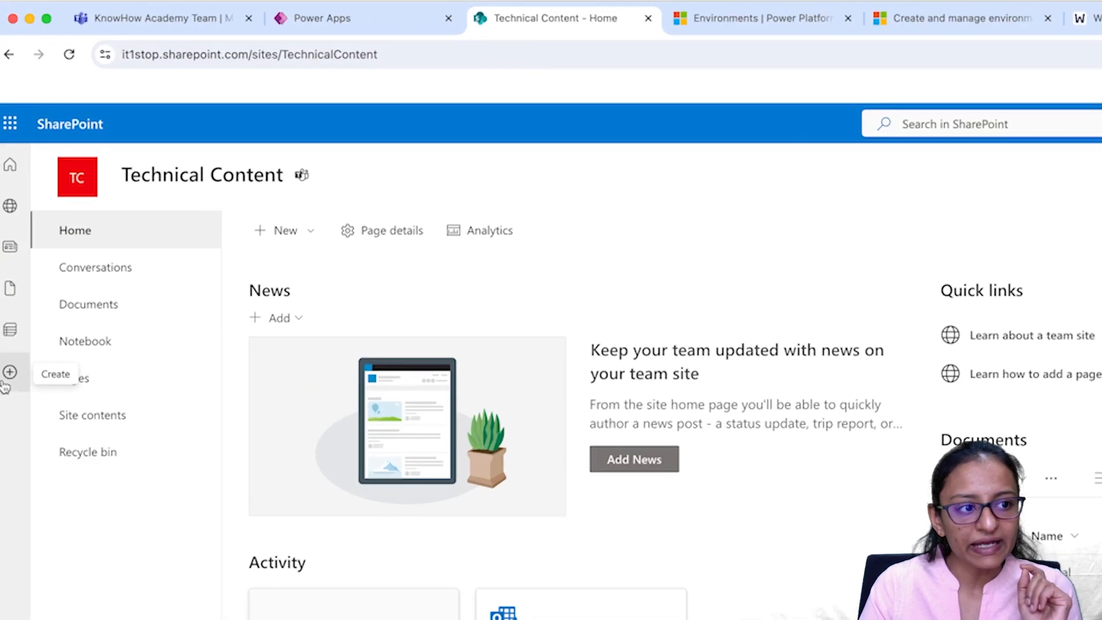
pyautogui.click(6, 381)
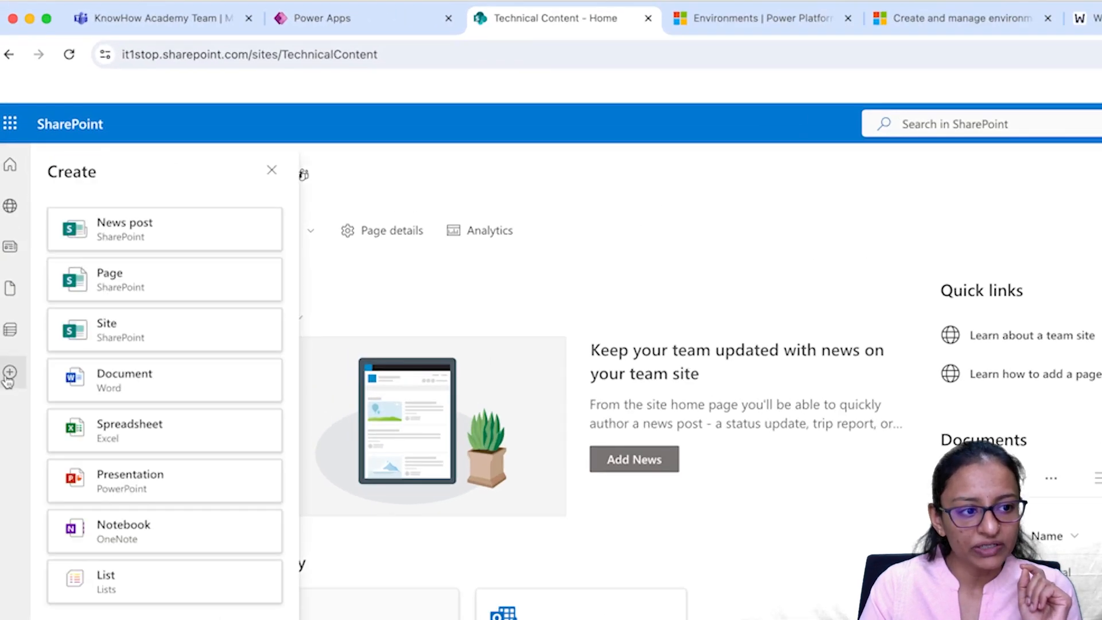
pyautogui.click(131, 596)
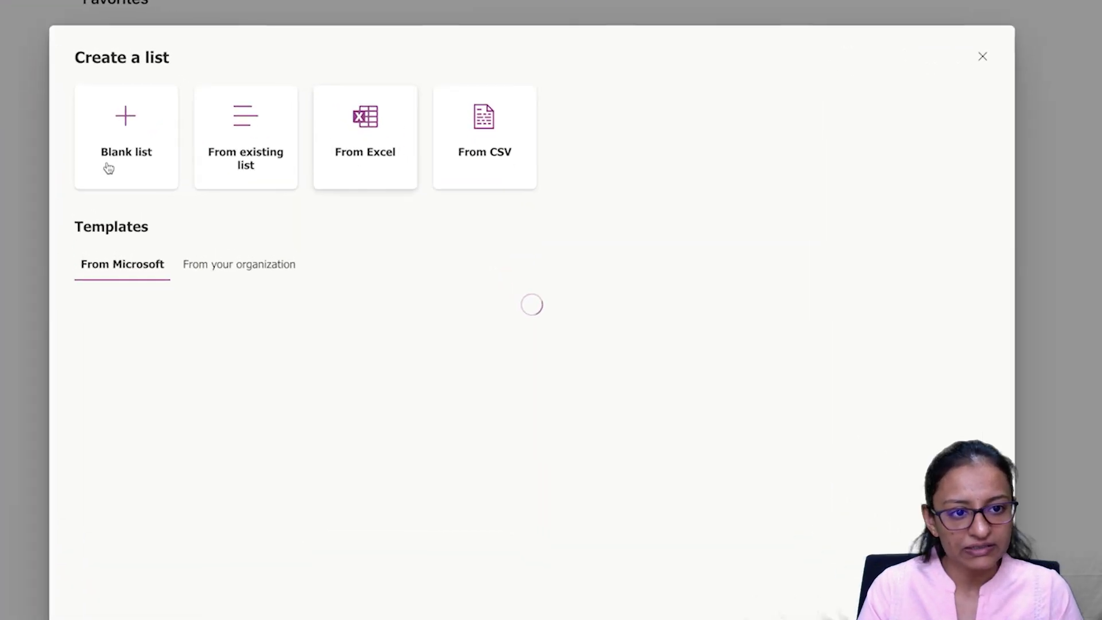
pyautogui.click(108, 167)
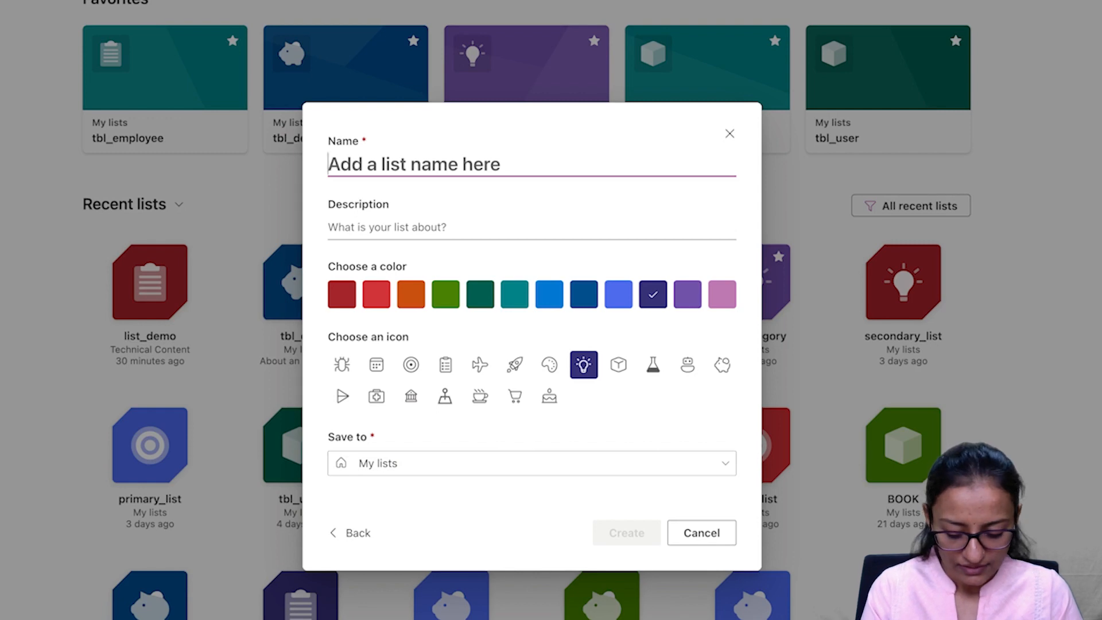
pyautogui.write('list1')
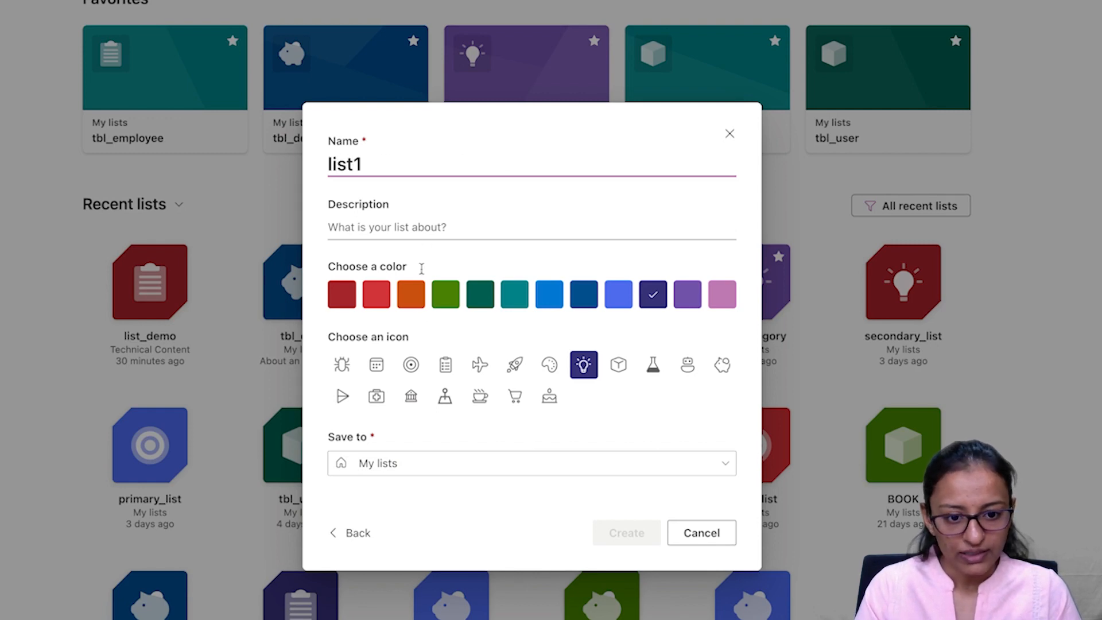
pyautogui.click(391, 466)
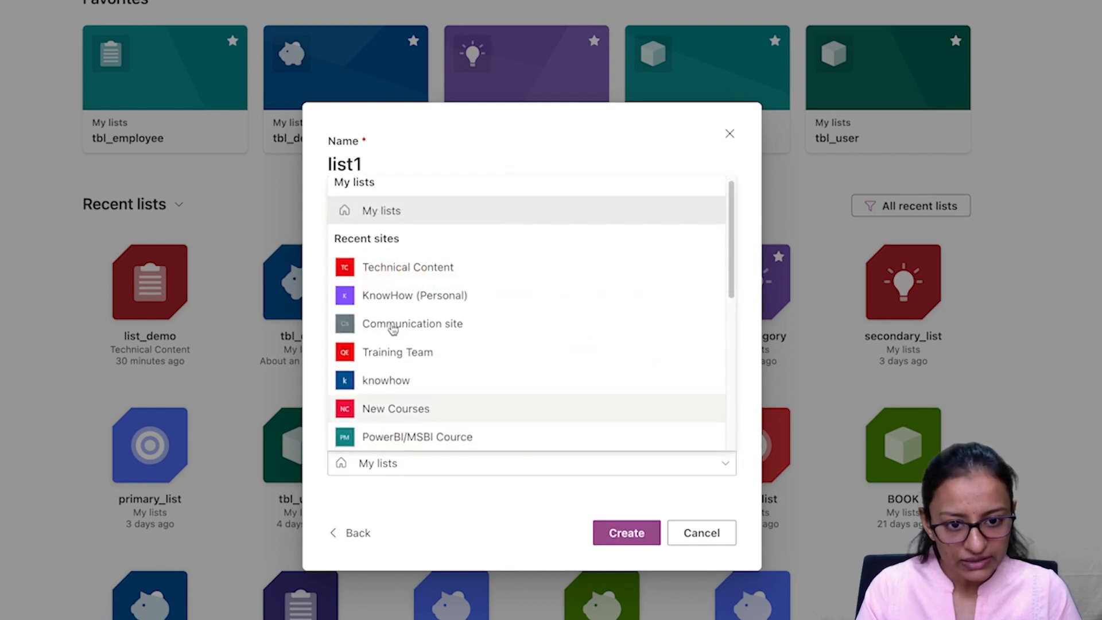
pyautogui.click(401, 266)
pyautogui.click(619, 552)
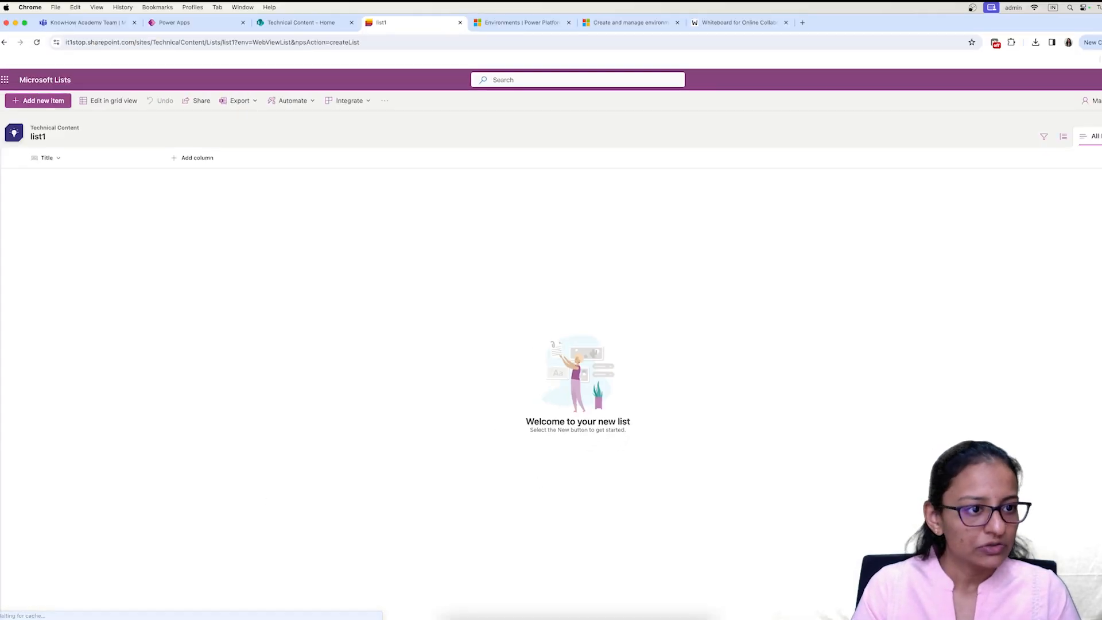
# Step: Add a single-line text column named dep_id to list1
pyautogui.click(54, 159)
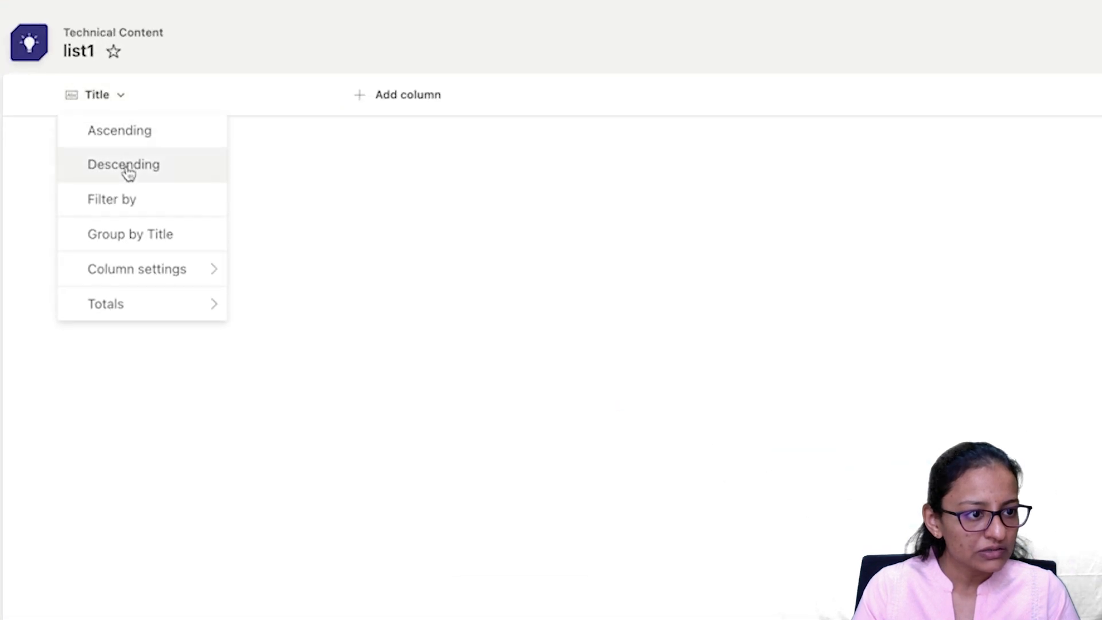
pyautogui.click(128, 281)
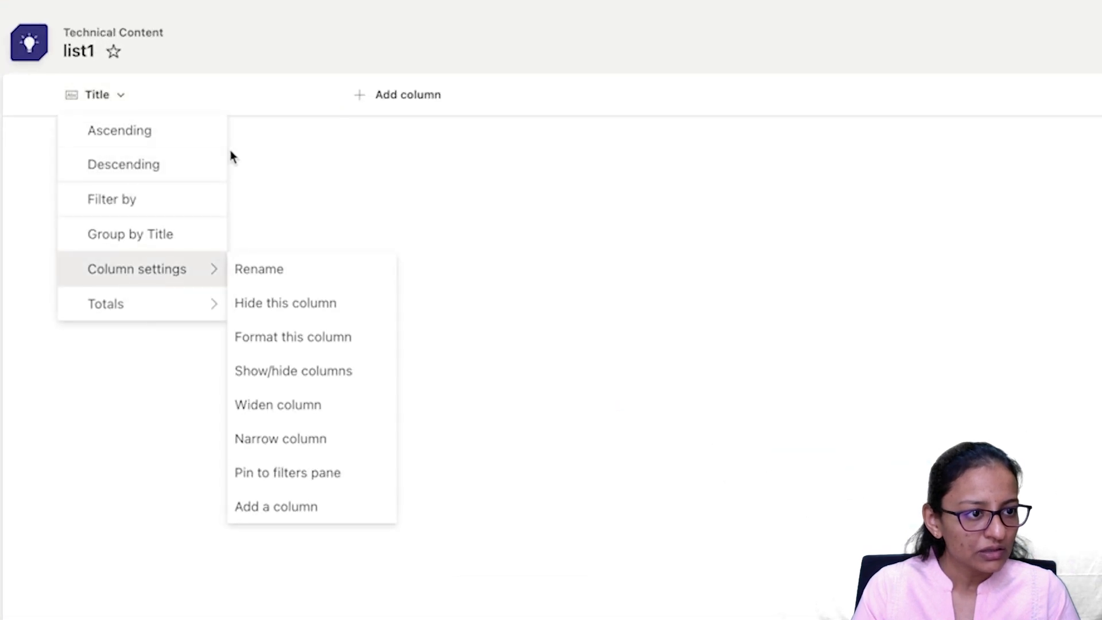
pyautogui.click(361, 98)
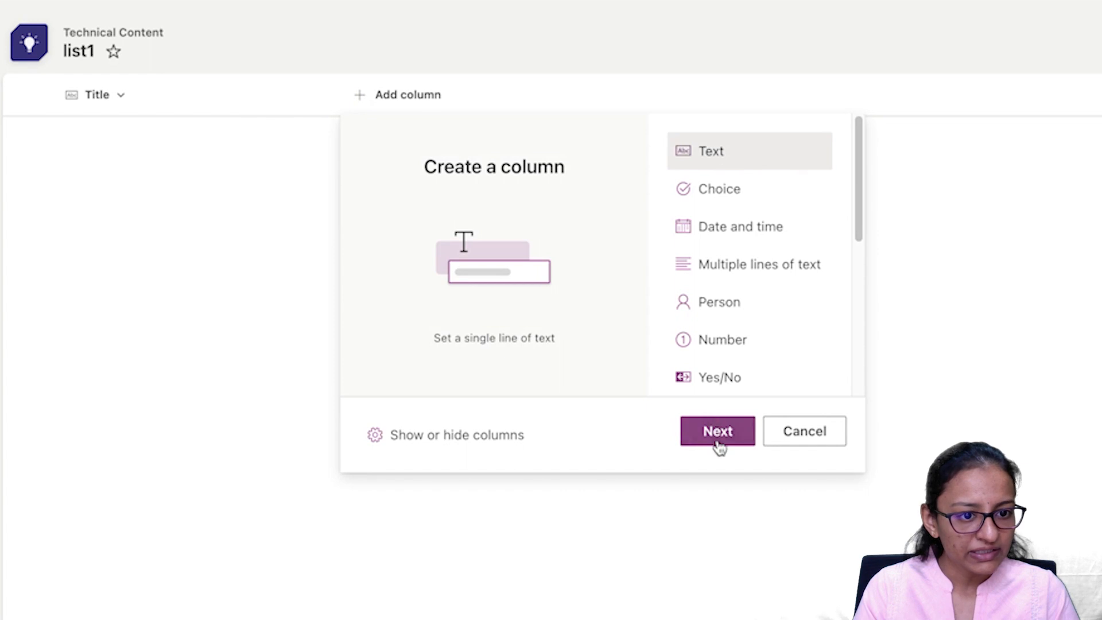
pyautogui.click(718, 445)
pyautogui.write('dep_od')
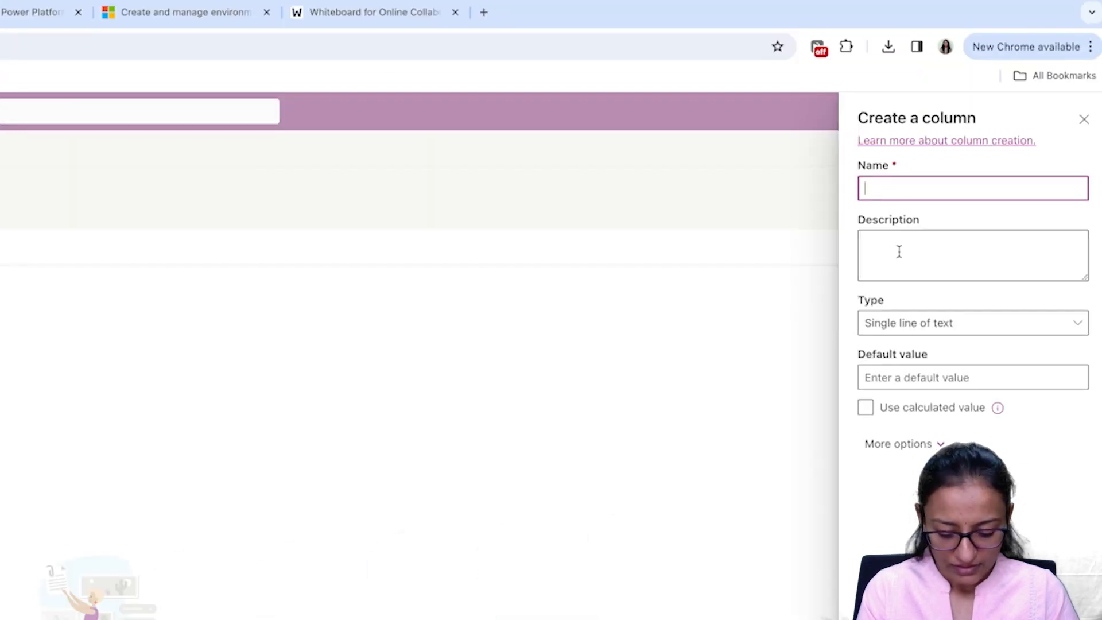
pyautogui.press('BackSpace')
pyautogui.press('BackSpace')
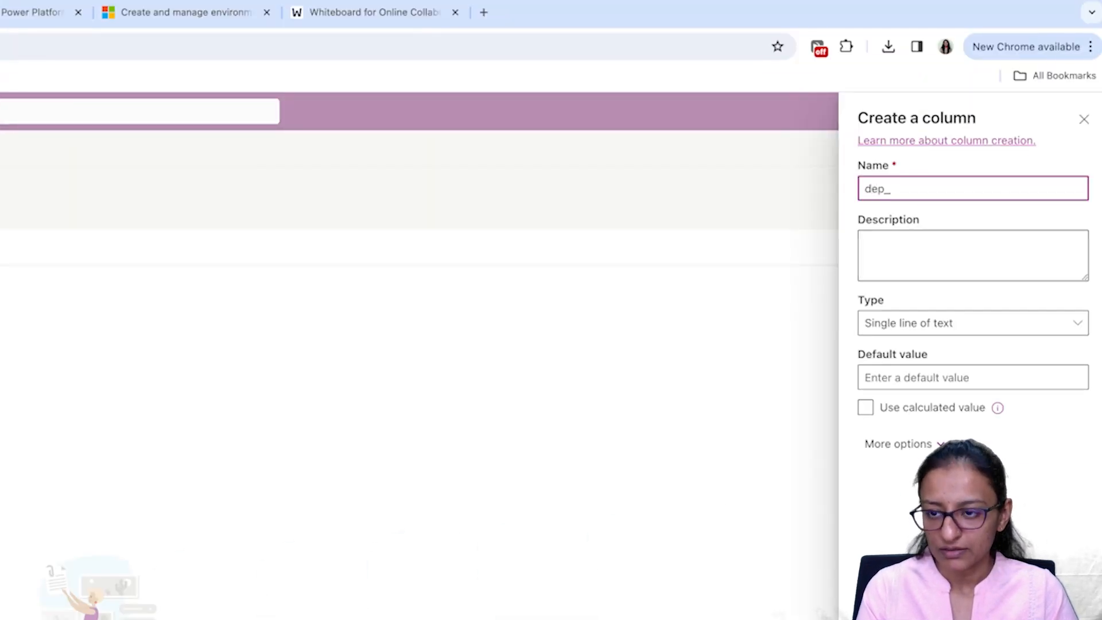
pyautogui.write('id')
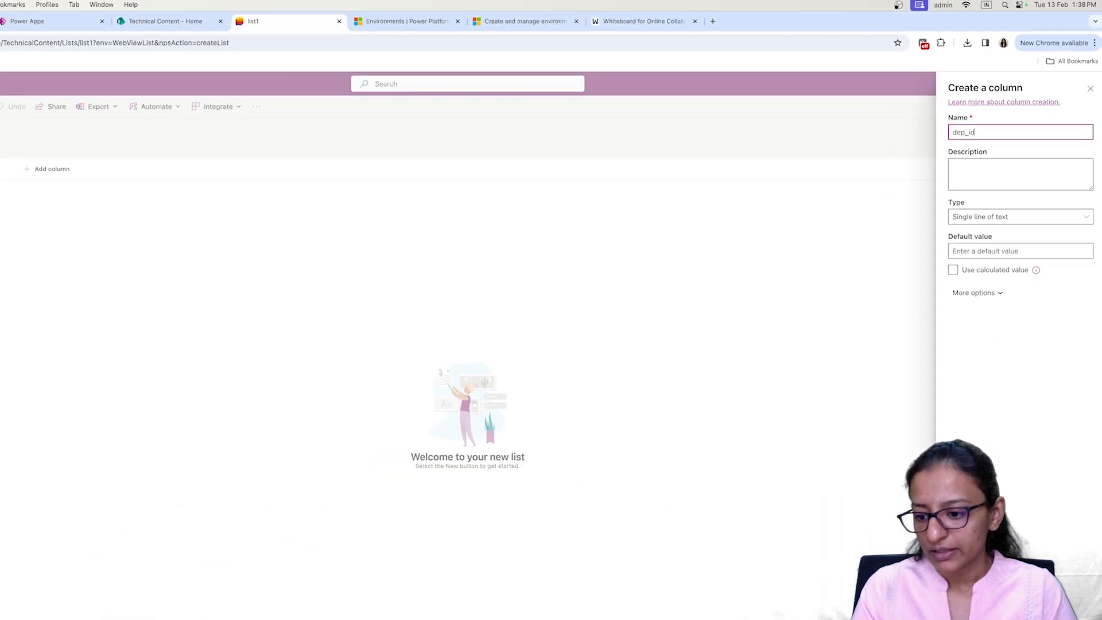
pyautogui.click(978, 603)
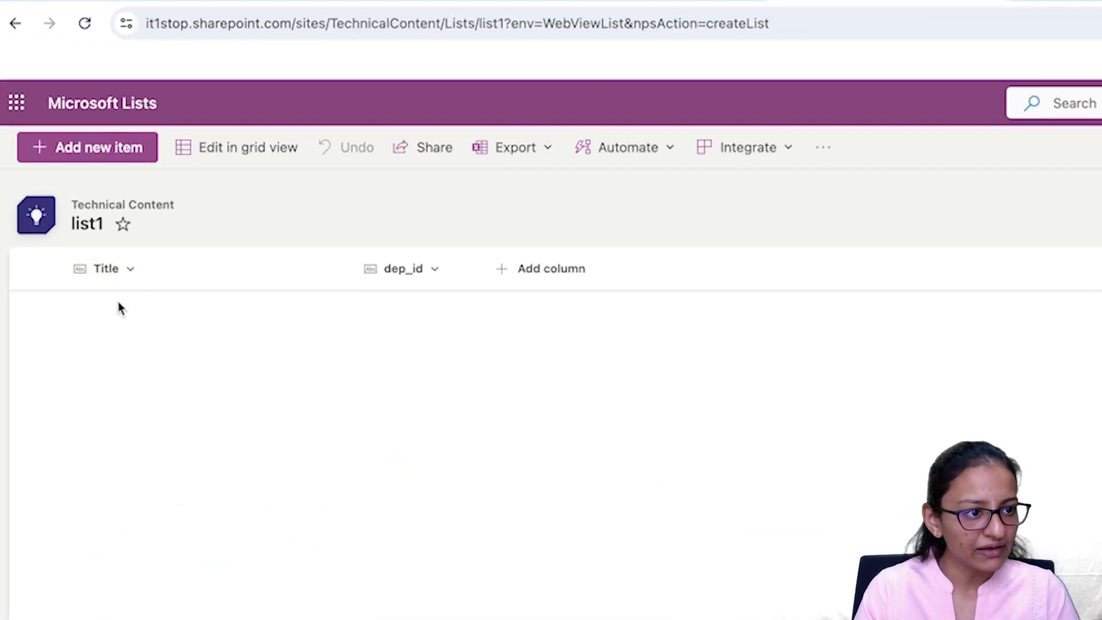
# Step: In grid view, add the item Sales with dep_id dep1
pyautogui.click(195, 151)
pyautogui.click(158, 311)
pyautogui.write('SAle')
pyautogui.press('BackSpace')
pyautogui.press('BackSpace')
pyautogui.press('BackSpace')
pyautogui.write('ales')
pyautogui.press('Tab')
pyautogui.write('dep1')
pyautogui.press('Return')
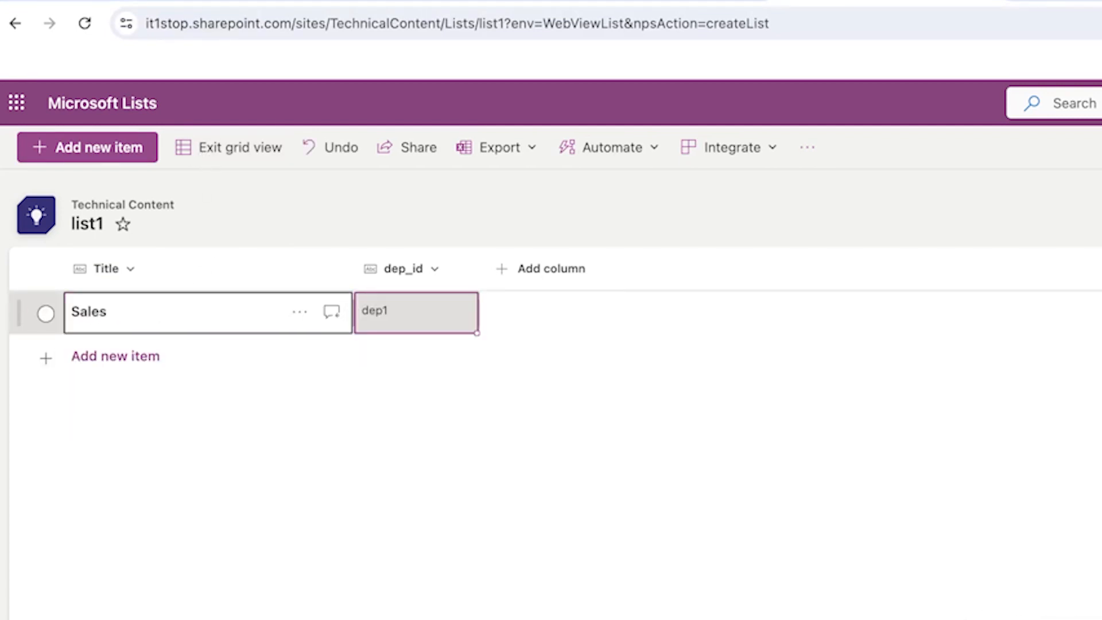
# Step: Add items Technical with dep_id dep2 and Marketing with dep_id dep3
pyautogui.click(98, 359)
pyautogui.write('Techinca')
pyautogui.press('BackSpace')
pyautogui.press('BackSpace')
pyautogui.press('BackSpace')
pyautogui.write('cal')
pyautogui.press('Tab')
pyautogui.write('dep2')
pyautogui.press('Return')
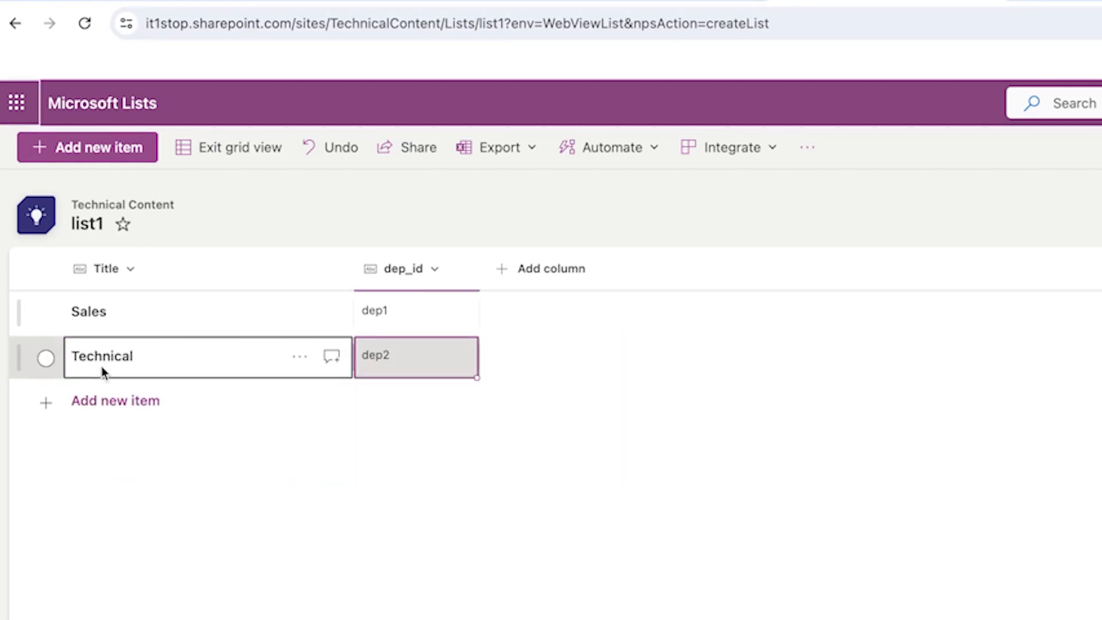
pyautogui.click(86, 401)
pyautogui.write('Marketing')
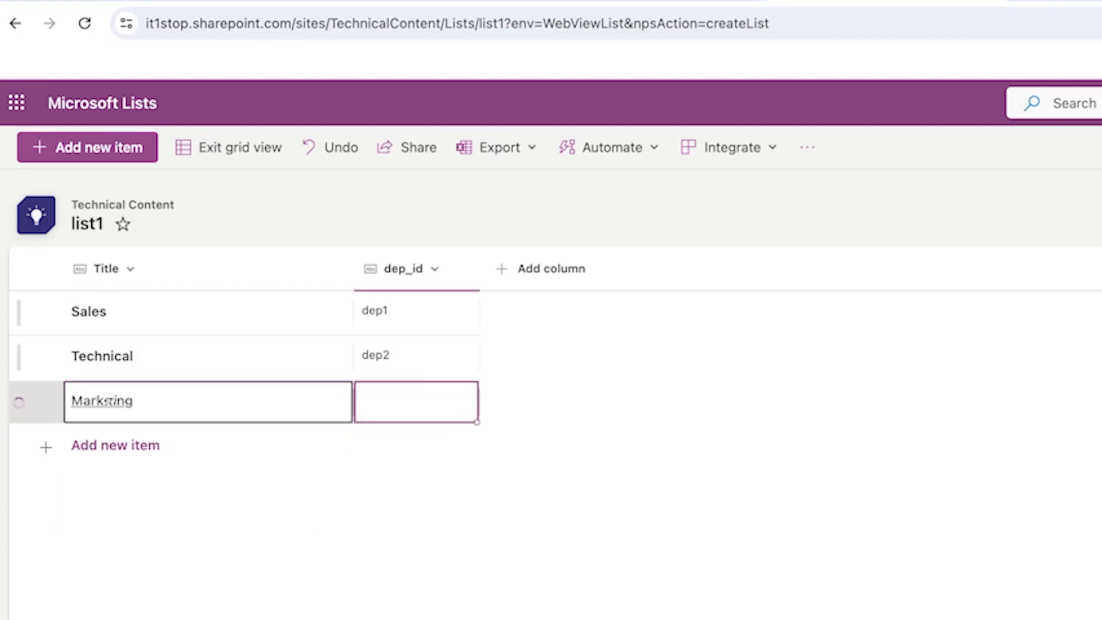
pyautogui.write('dep3')
pyautogui.press('Return')
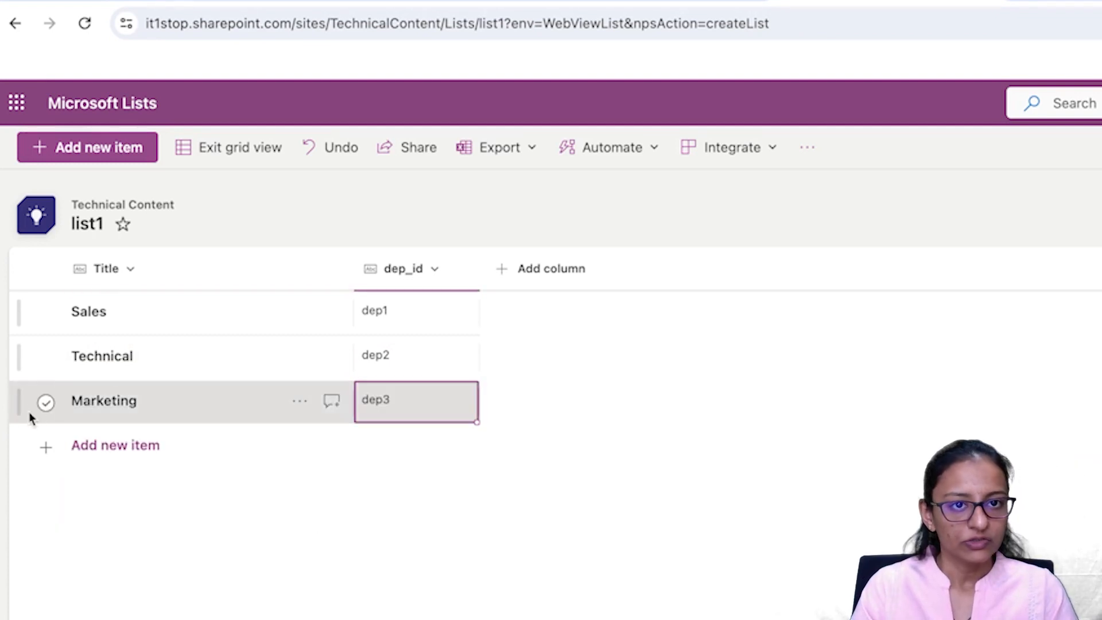
pyautogui.click(103, 421)
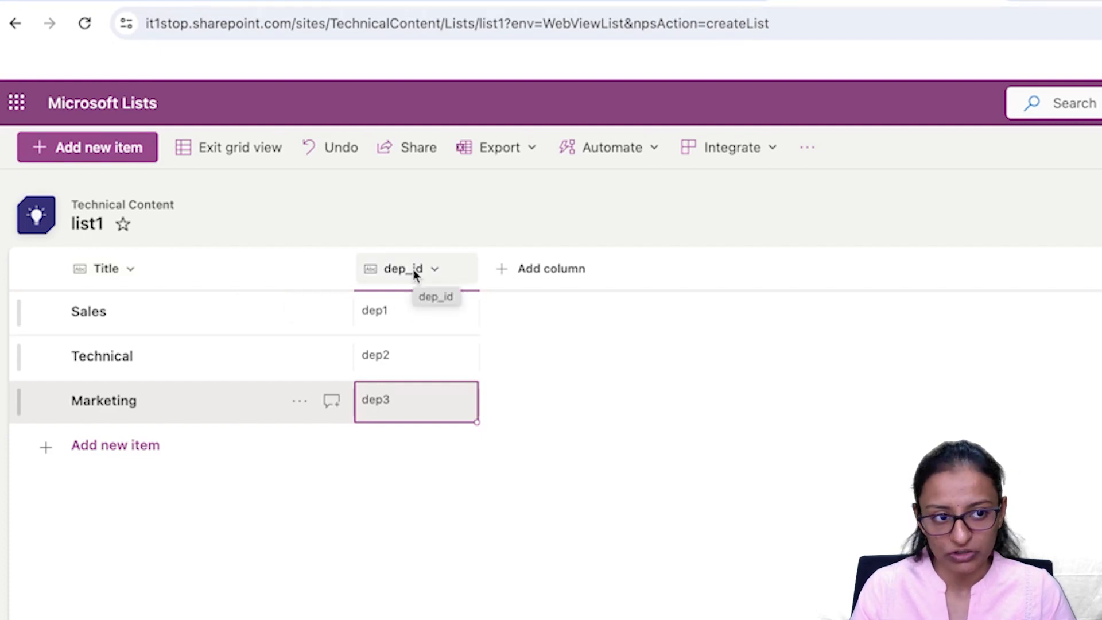
# Step: Copy list1's columns into a new list named list2, saved to Technical Content
pyautogui.click(16, 24)
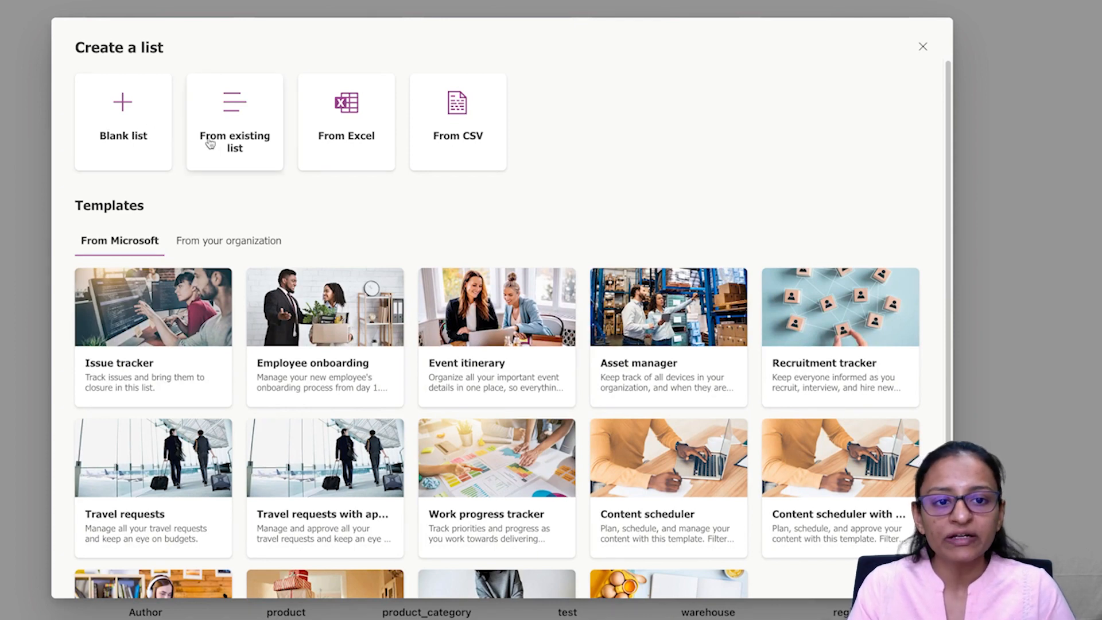
pyautogui.click(210, 143)
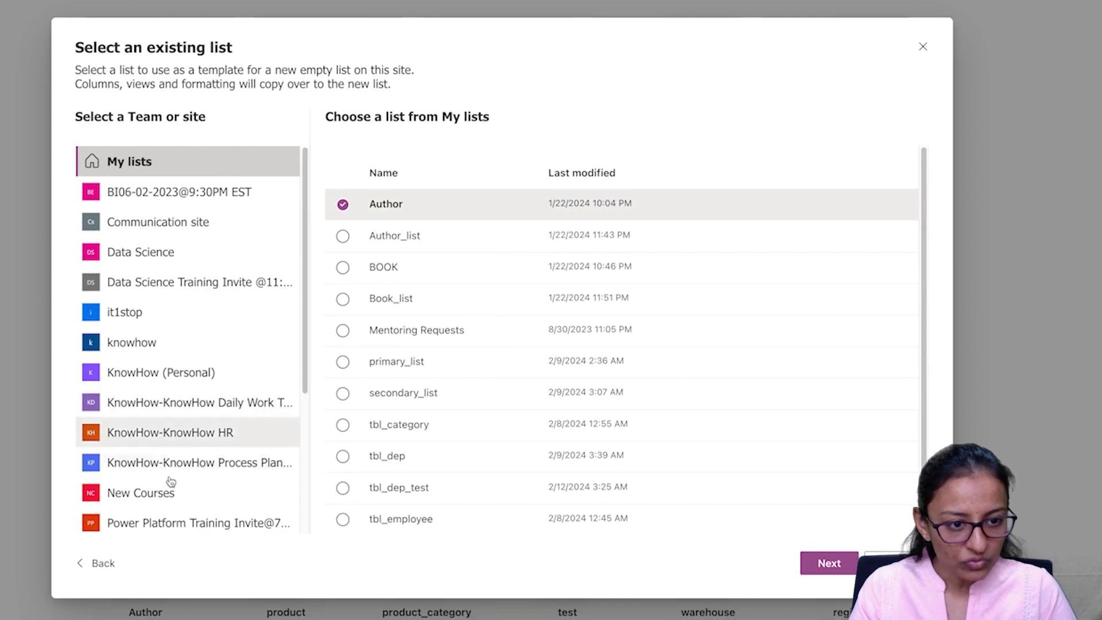
pyautogui.scroll(-4, 212, 474)
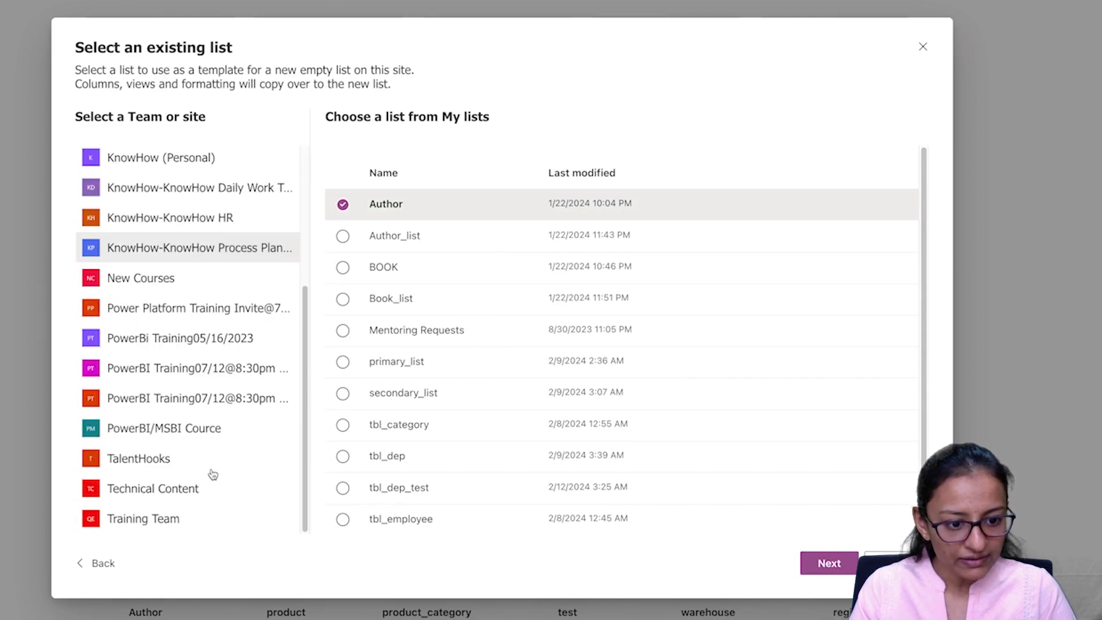
pyautogui.click(199, 497)
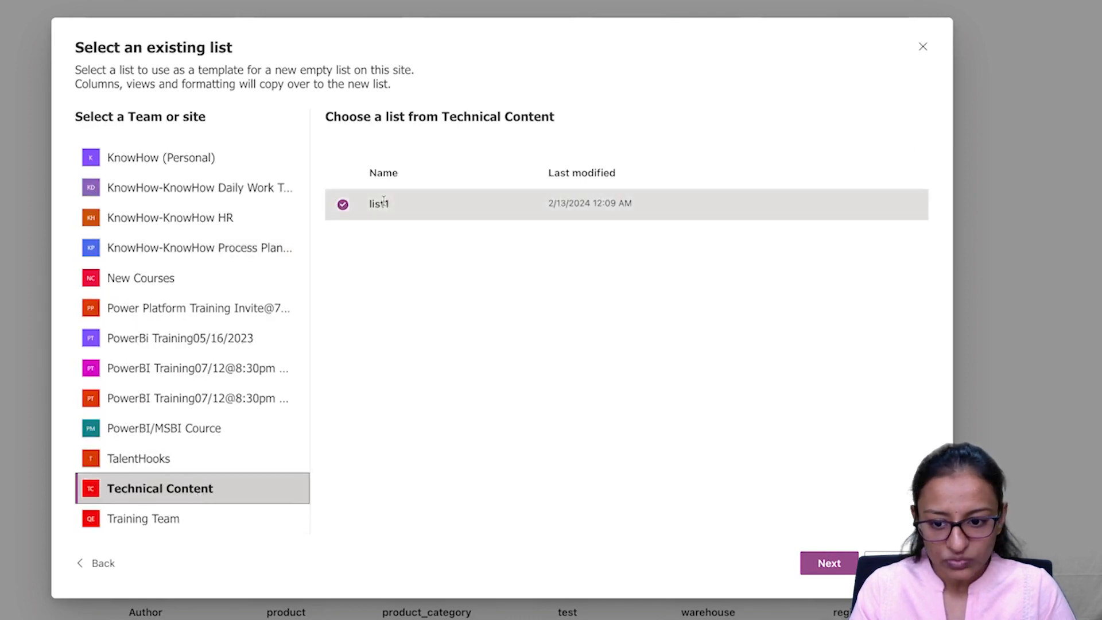
pyautogui.click(826, 563)
pyautogui.press('BackSpace')
pyautogui.write('2')
pyautogui.click(416, 431)
pyautogui.click(389, 244)
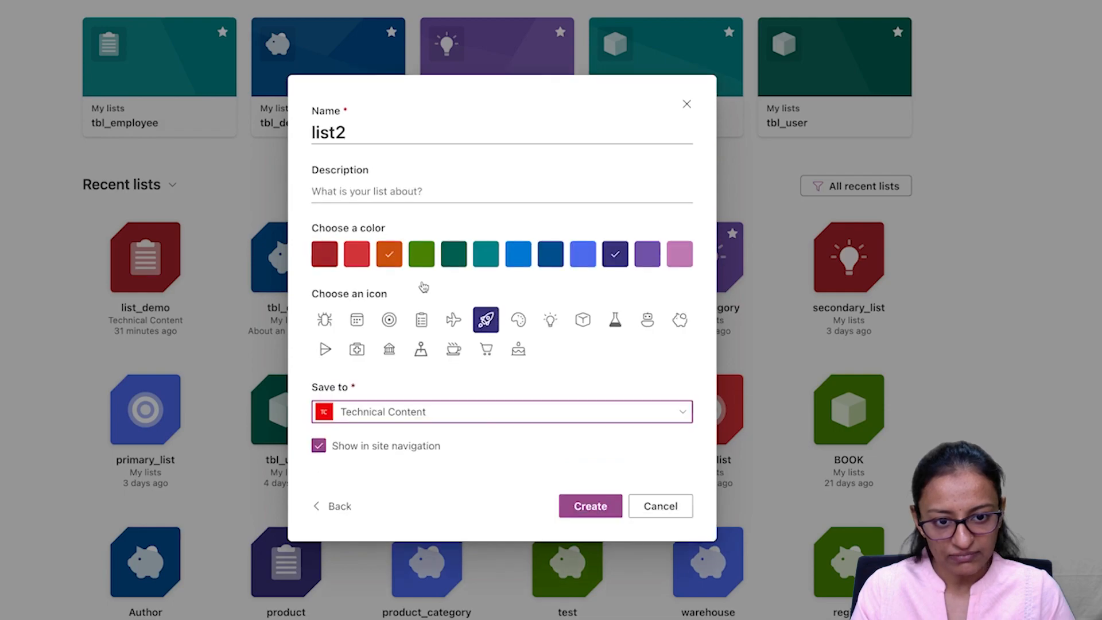
pyautogui.click(589, 508)
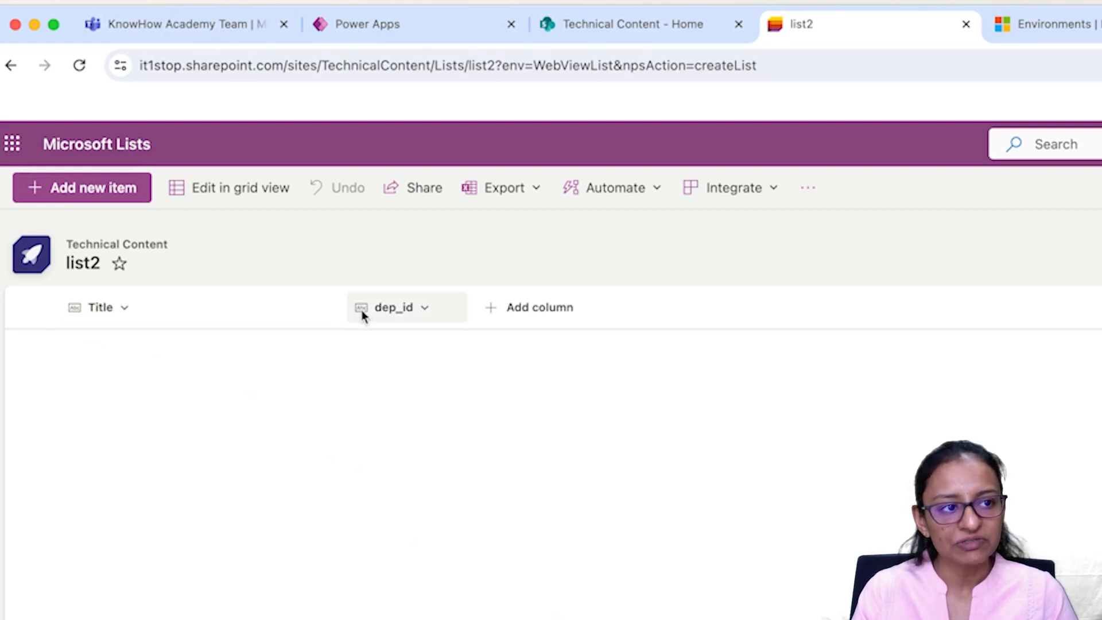
pyautogui.click(79, 66)
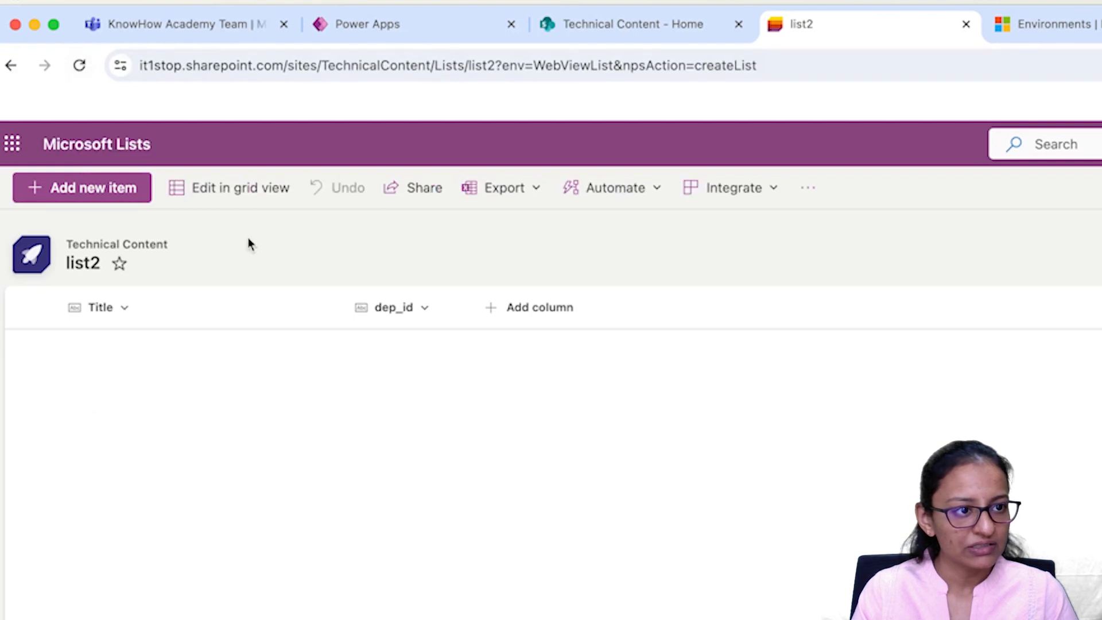
# Step: In grid view, add the item Test 1 dep with dep_id 1
pyautogui.click(247, 192)
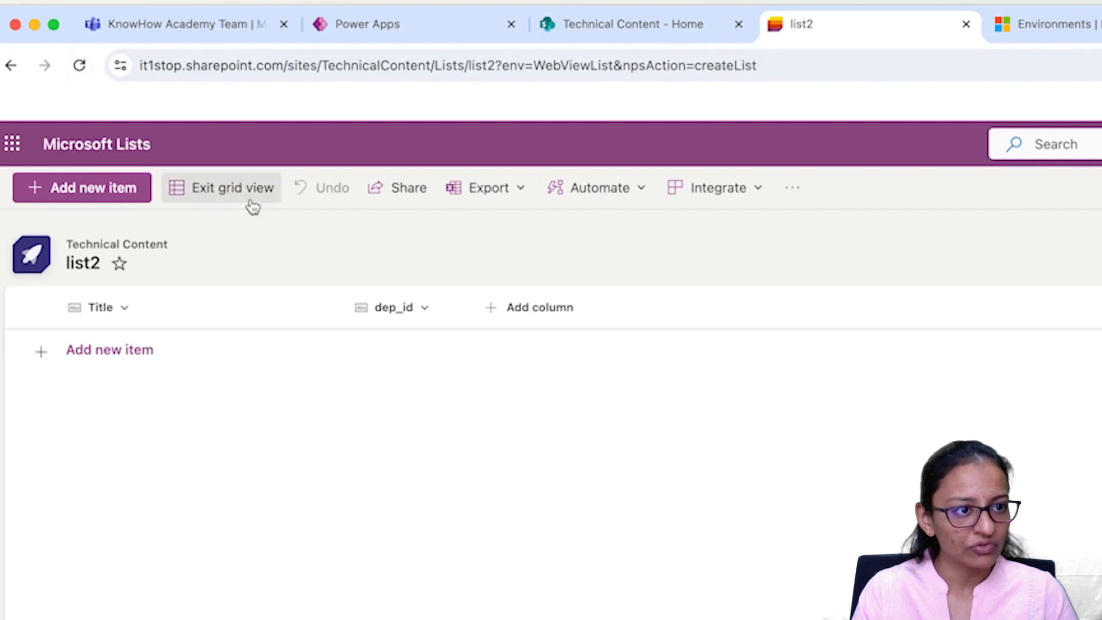
pyautogui.click(103, 356)
pyautogui.write('Test')
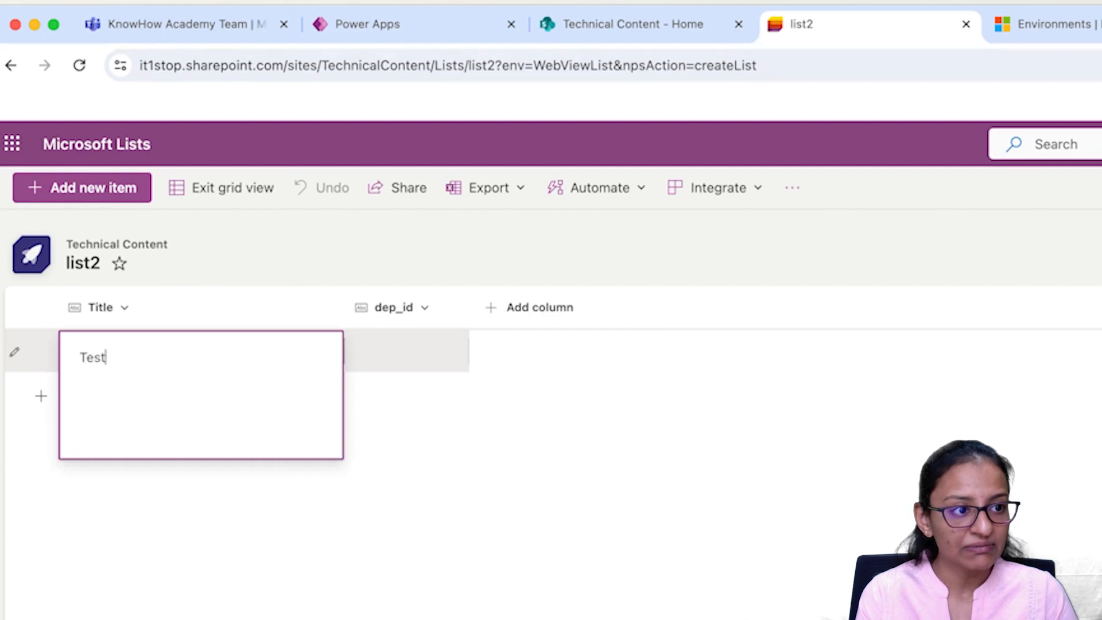
pyautogui.write(' 1 dep')
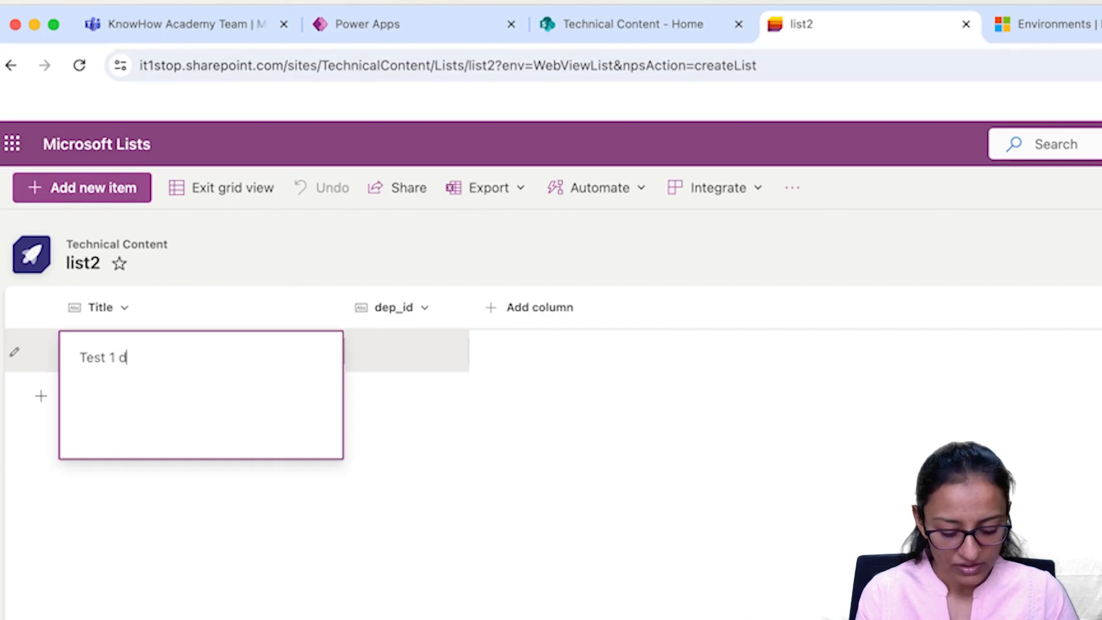
pyautogui.press('Tab')
pyautogui.write('dep')
pyautogui.press('BackSpace')
pyautogui.press('BackSpace')
pyautogui.press('BackSpace')
pyautogui.write('1')
pyautogui.press('Return')
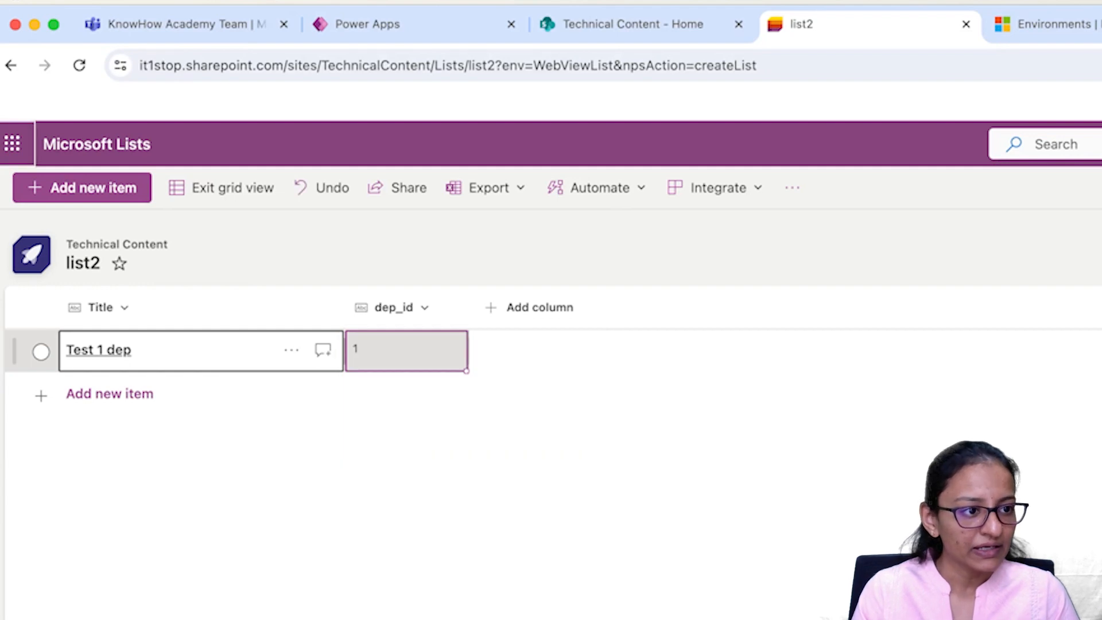
# Step: Add a second item, Test 2 dep, with dep_id 2
pyautogui.click(154, 411)
pyautogui.write('Test 2 dep')
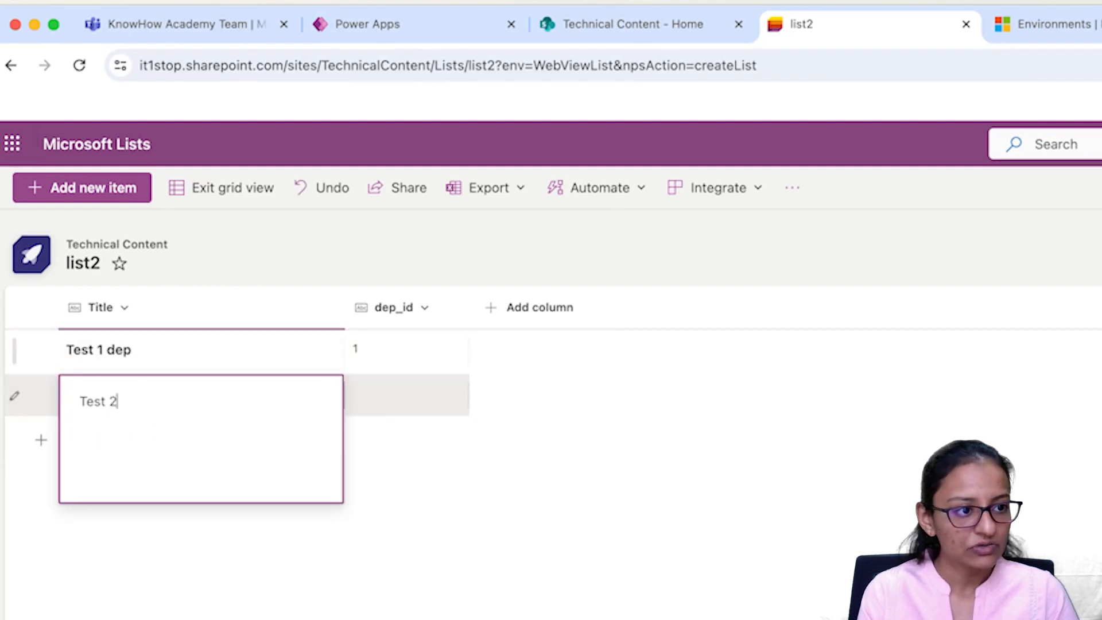
pyautogui.press('BackSpace')
pyautogui.write('p')
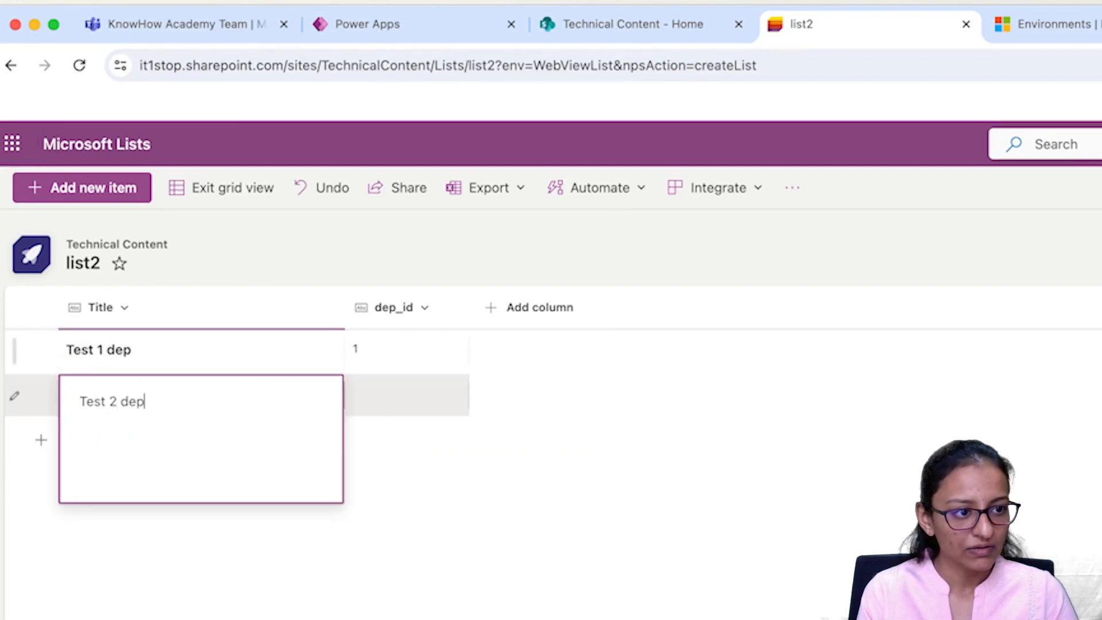
pyautogui.press('Tab')
pyautogui.write('22')
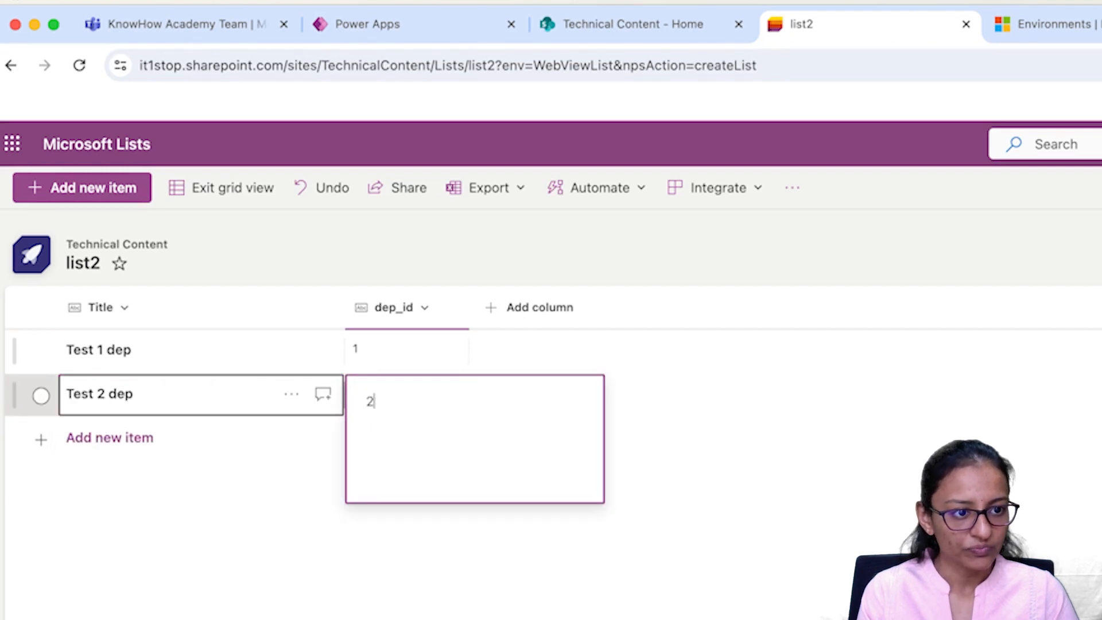
pyautogui.press('Return')
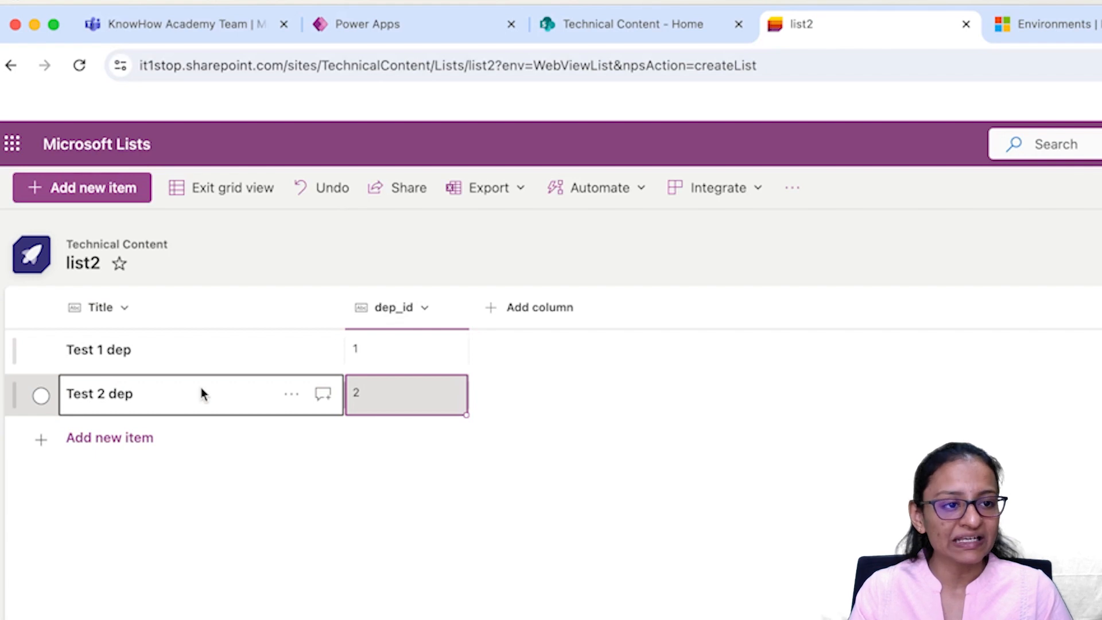
# Step: Return to the APP1 editor, reload it, and save APP1
pyautogui.click(410, 39)
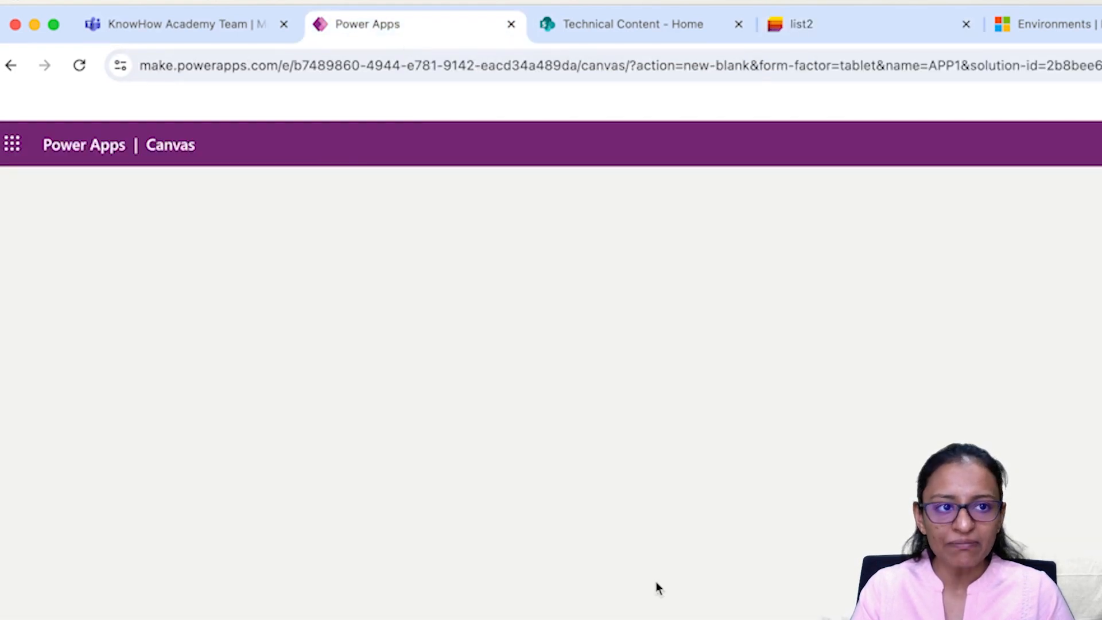
pyautogui.click(867, 32)
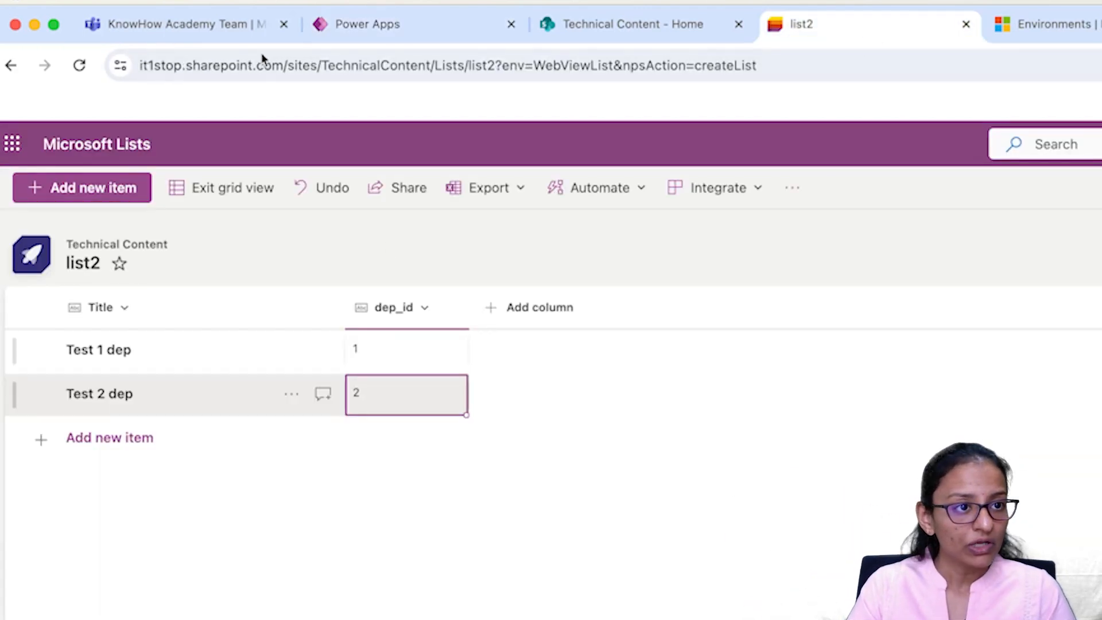
pyautogui.click(343, 22)
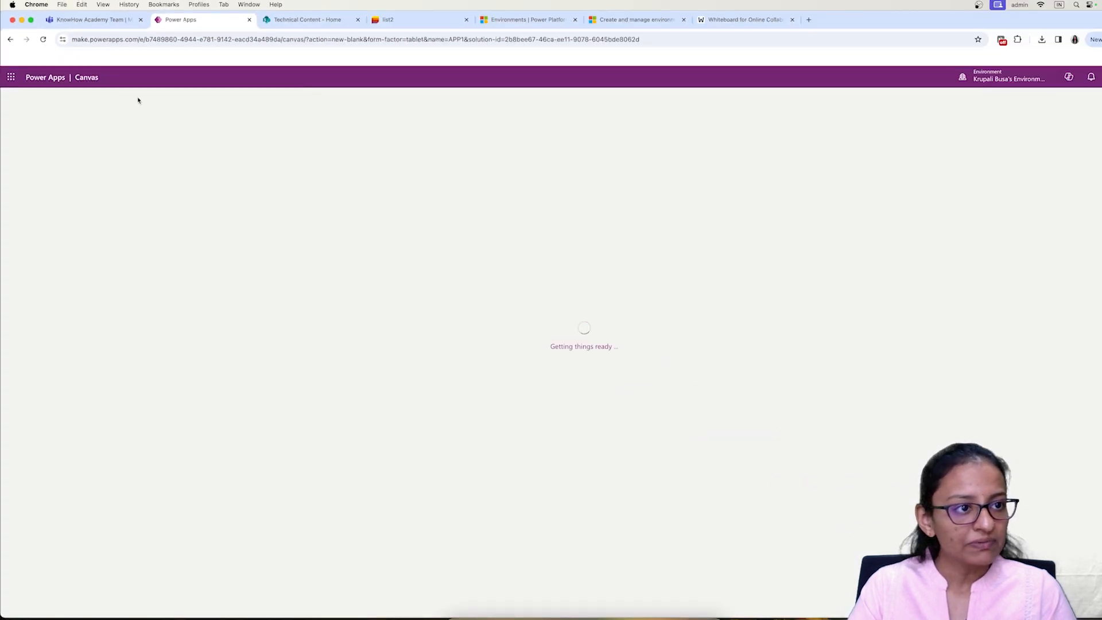
pyautogui.click(42, 42)
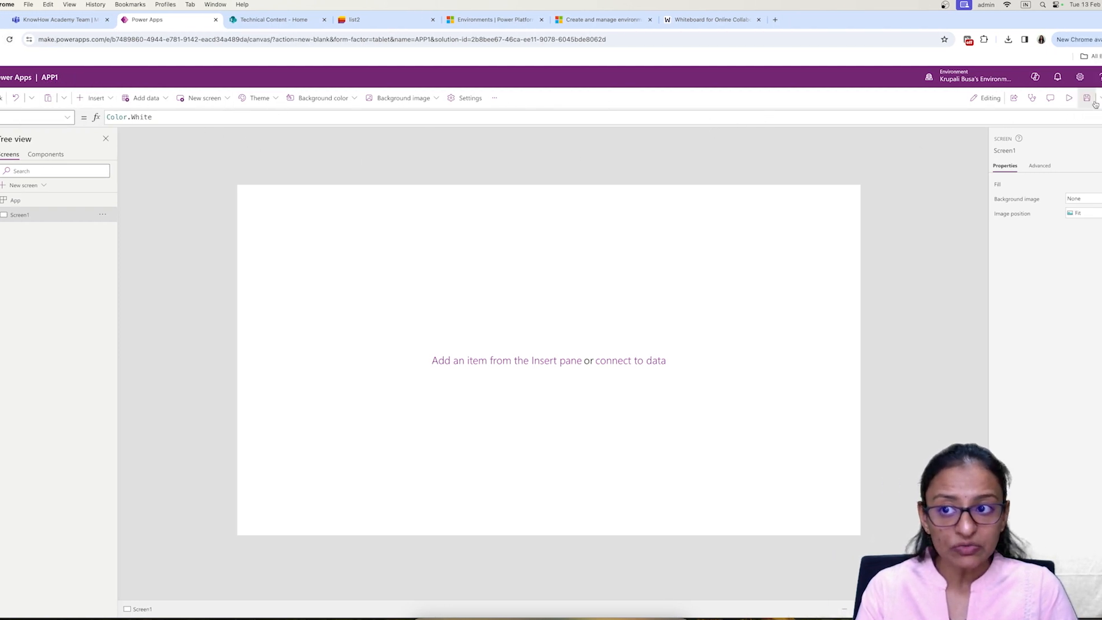
pyautogui.click(1056, 103)
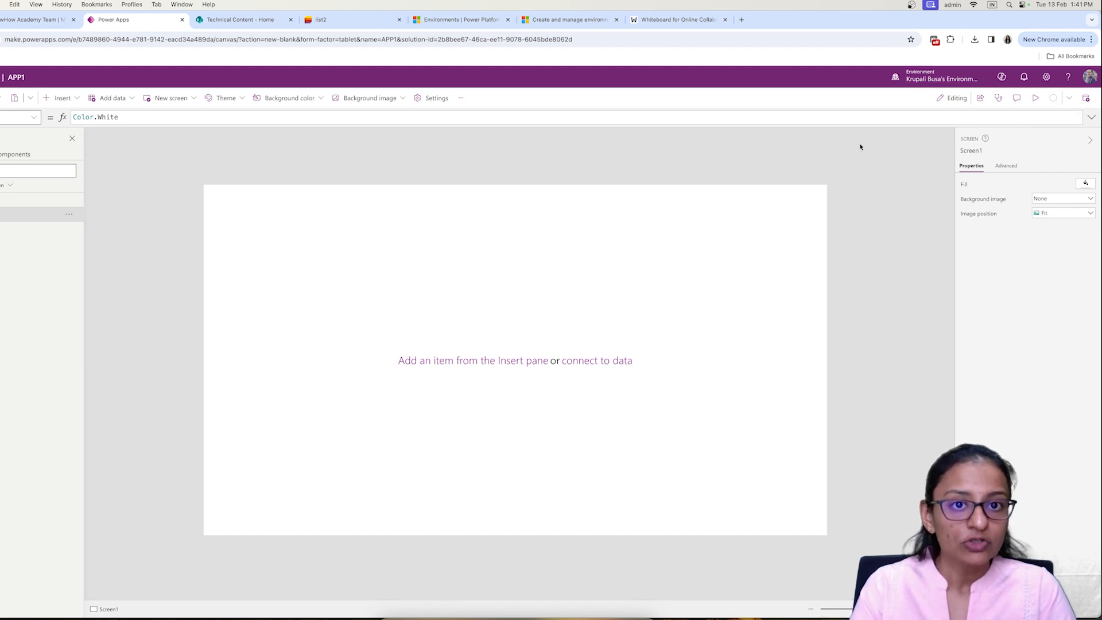
# Step: Leave the APP1 editor, confirming the leave prompt
pyautogui.click(467, 23)
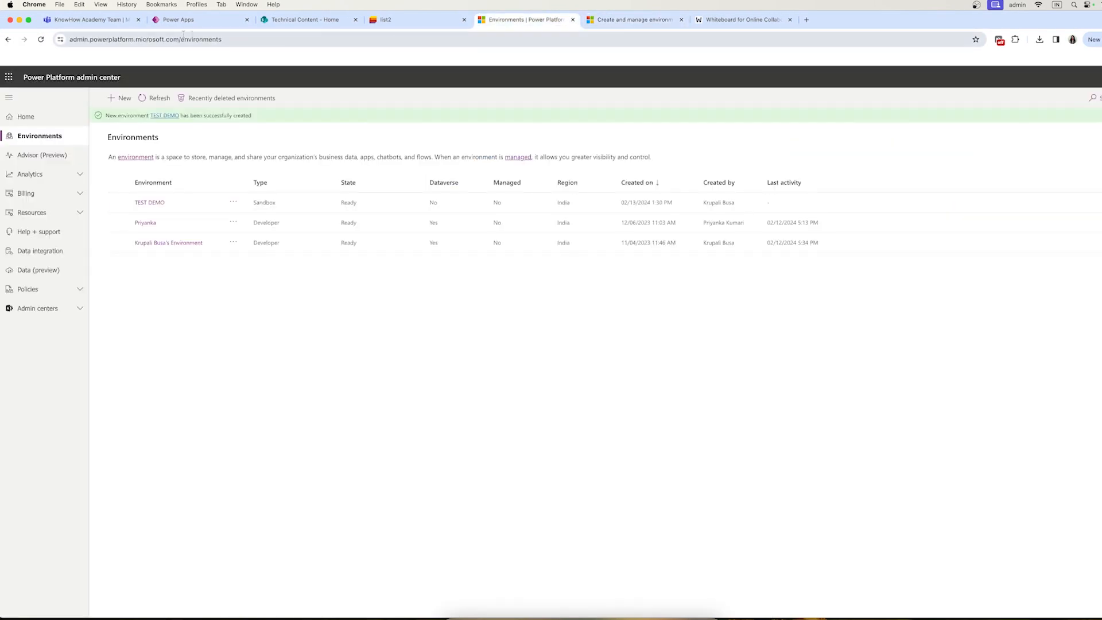
pyautogui.click(179, 19)
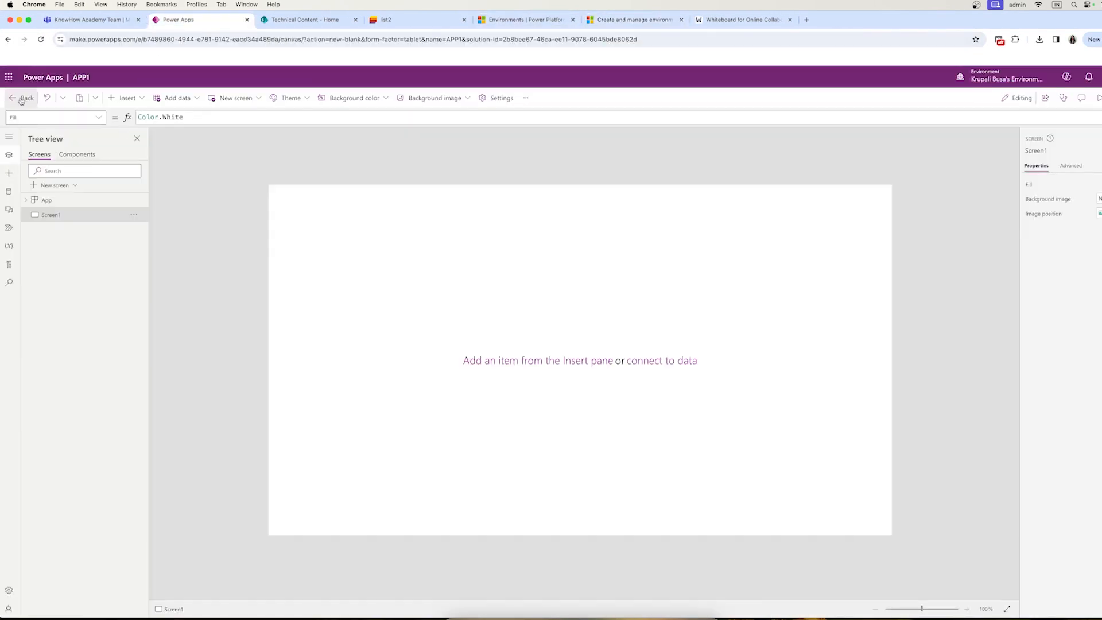
pyautogui.click(23, 98)
pyautogui.click(628, 382)
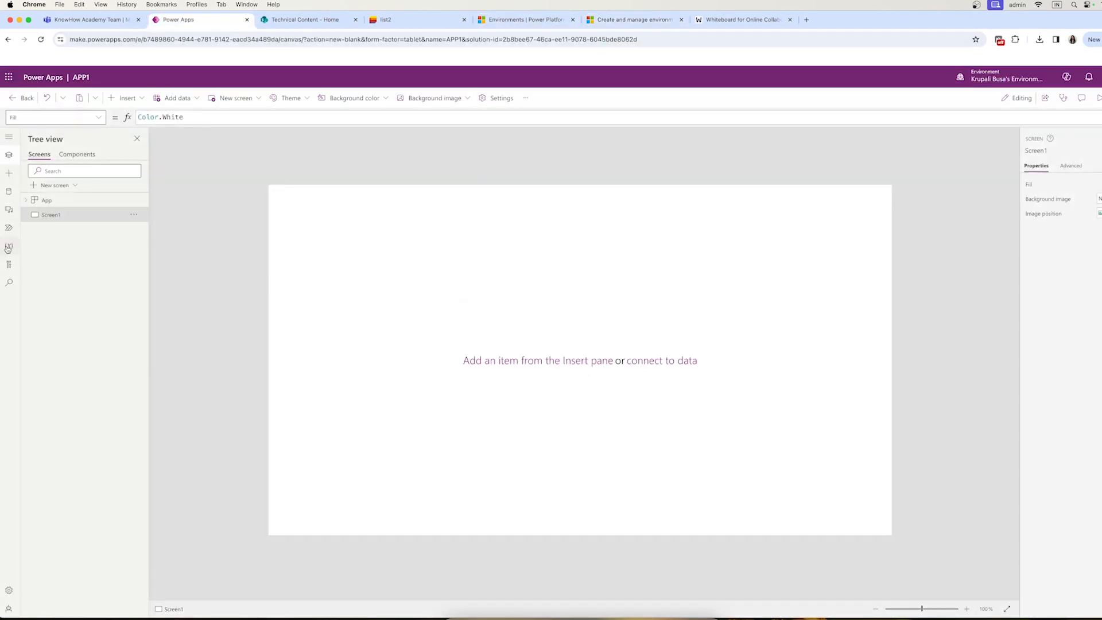
pyautogui.click(23, 98)
pyautogui.click(610, 380)
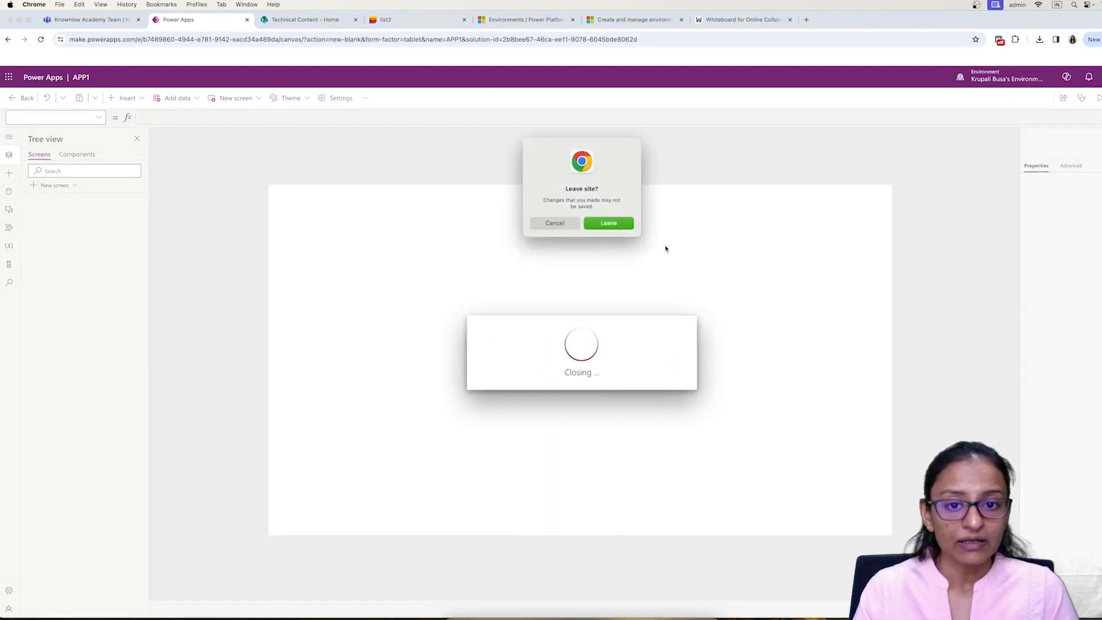
# Step: Confirm leaving the page, open Solutions in a new tab, and launch APP1 from home
pyautogui.click(612, 225)
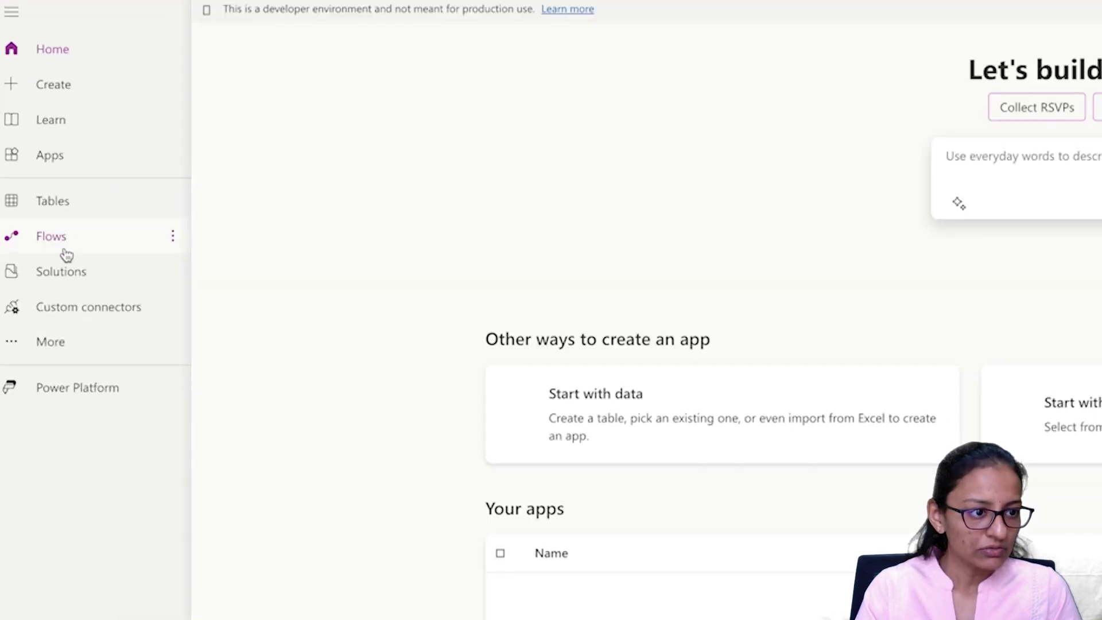
pyautogui.rightClick(67, 276)
pyautogui.click(104, 285)
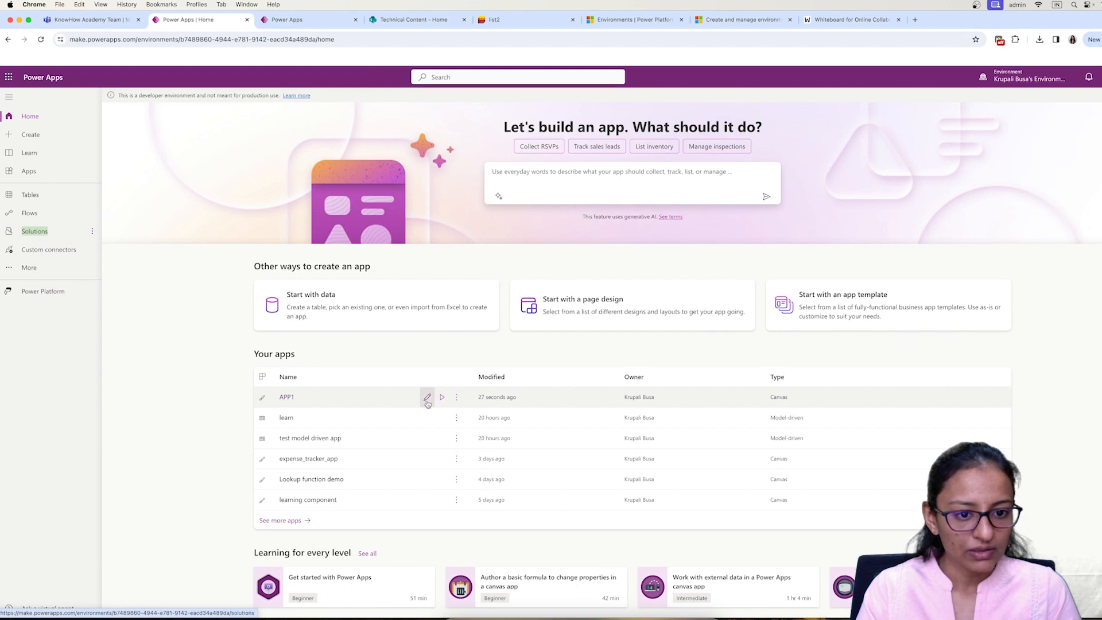
pyautogui.click(288, 22)
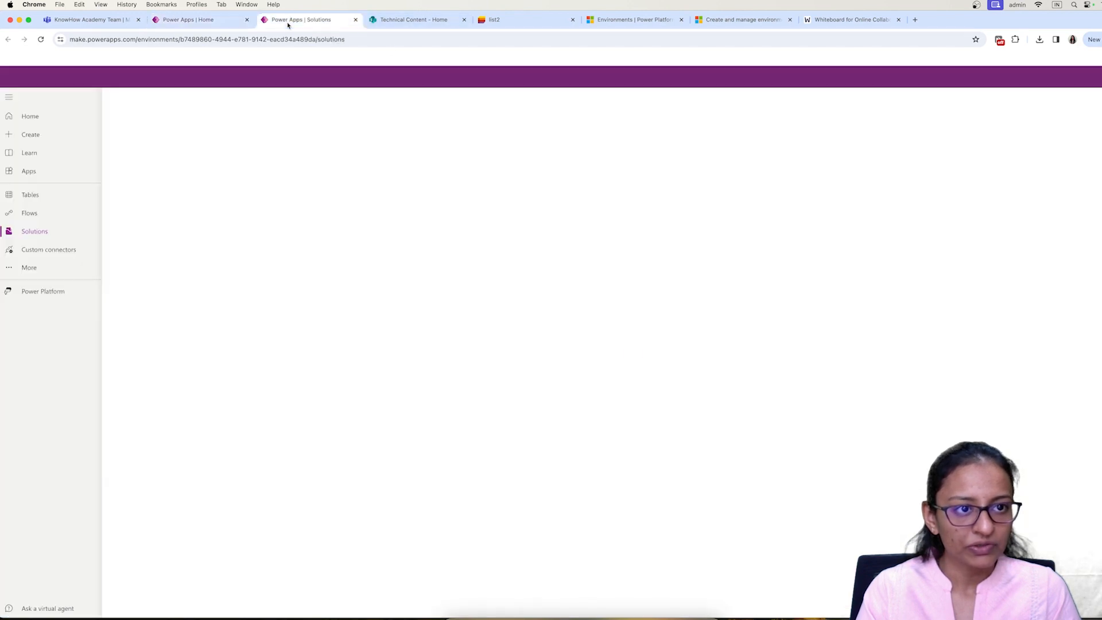
pyautogui.click(206, 26)
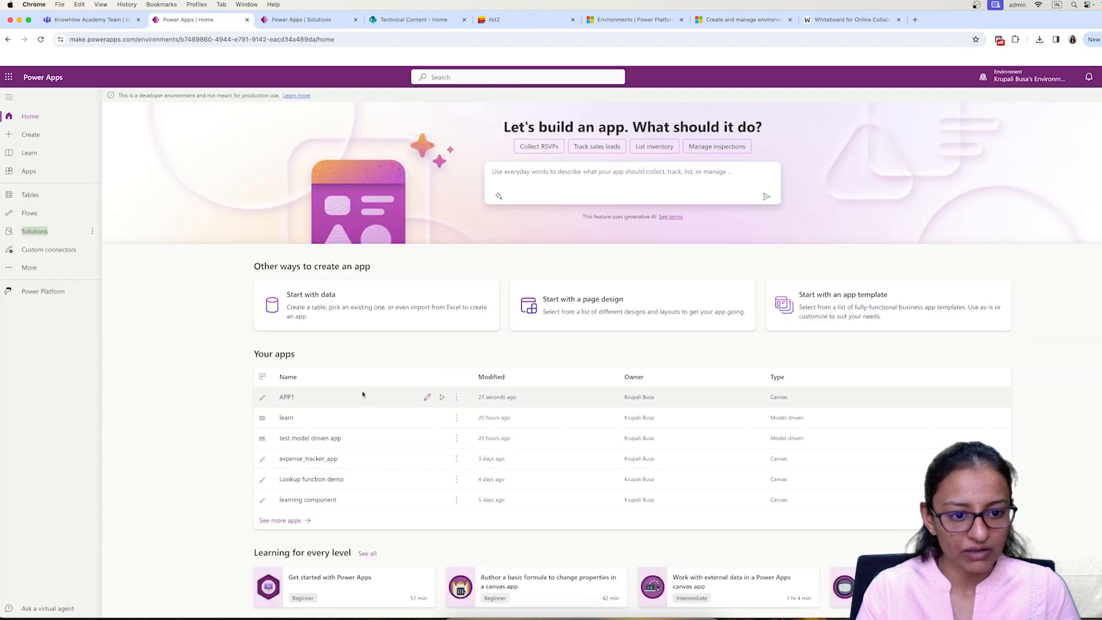
pyautogui.click(423, 396)
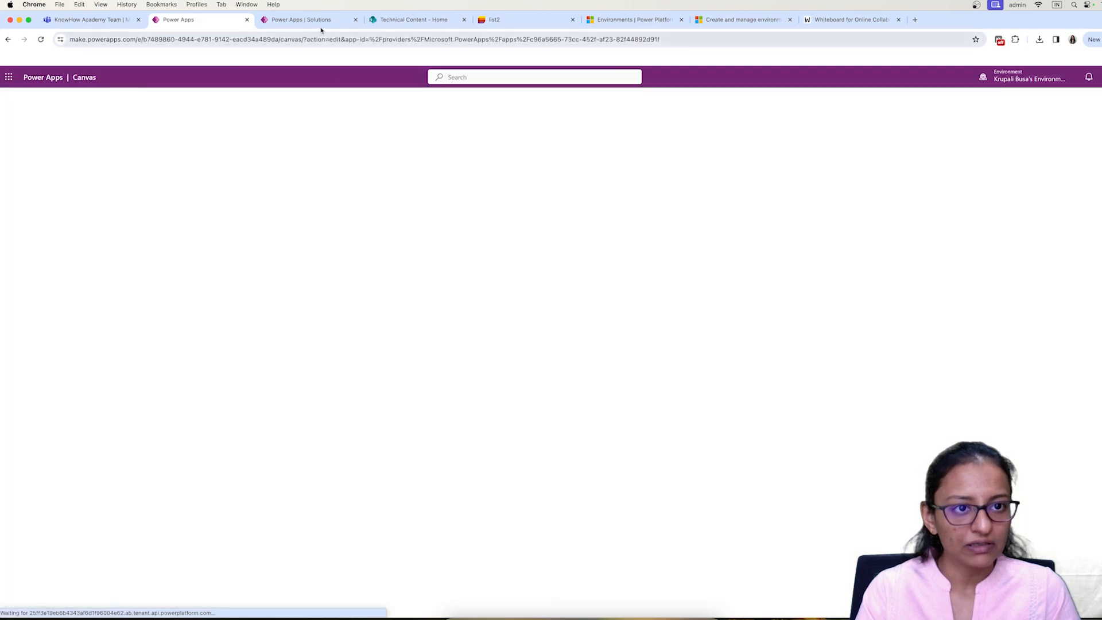
pyautogui.click(321, 22)
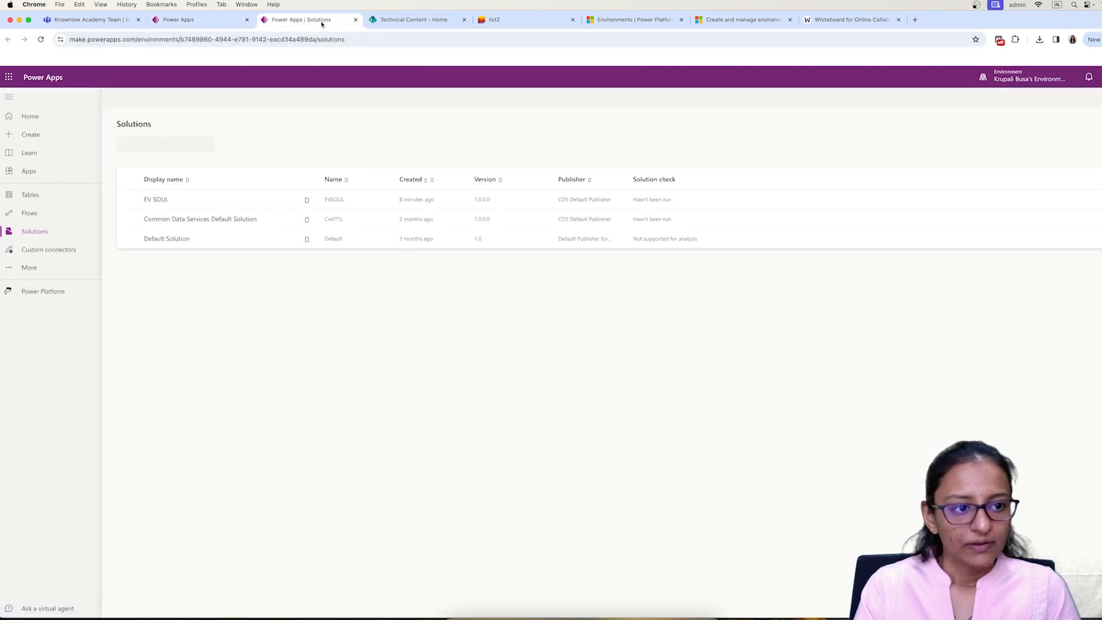
# Step: Sort solutions by display name A to Z, open and refresh EV SOUL, then return to APP1
pyautogui.click(164, 199)
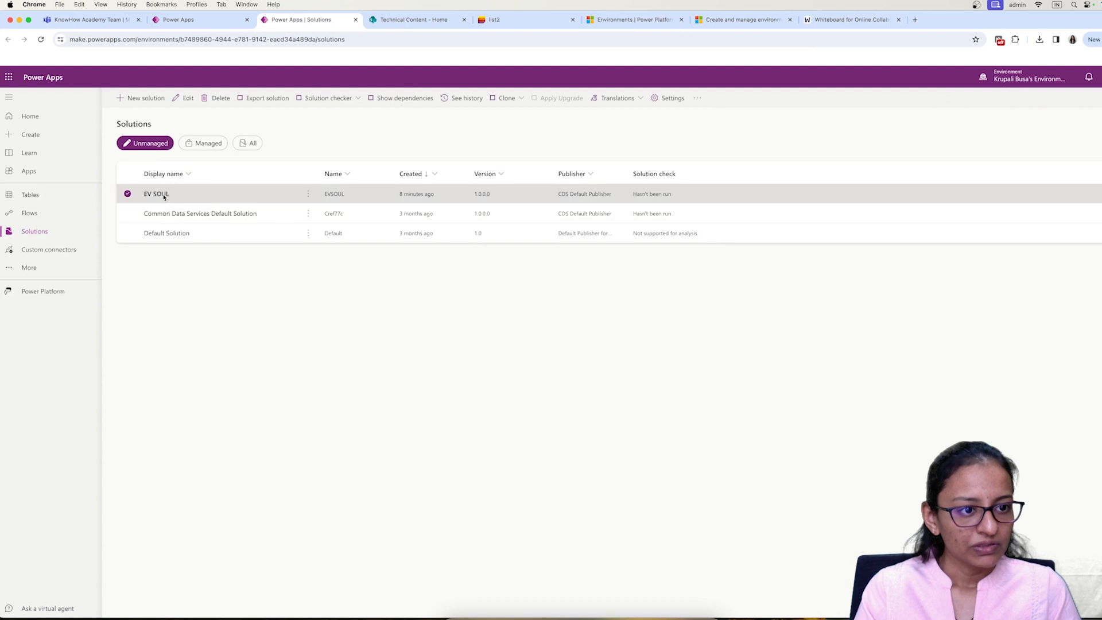
pyautogui.click(163, 191)
pyautogui.click(164, 213)
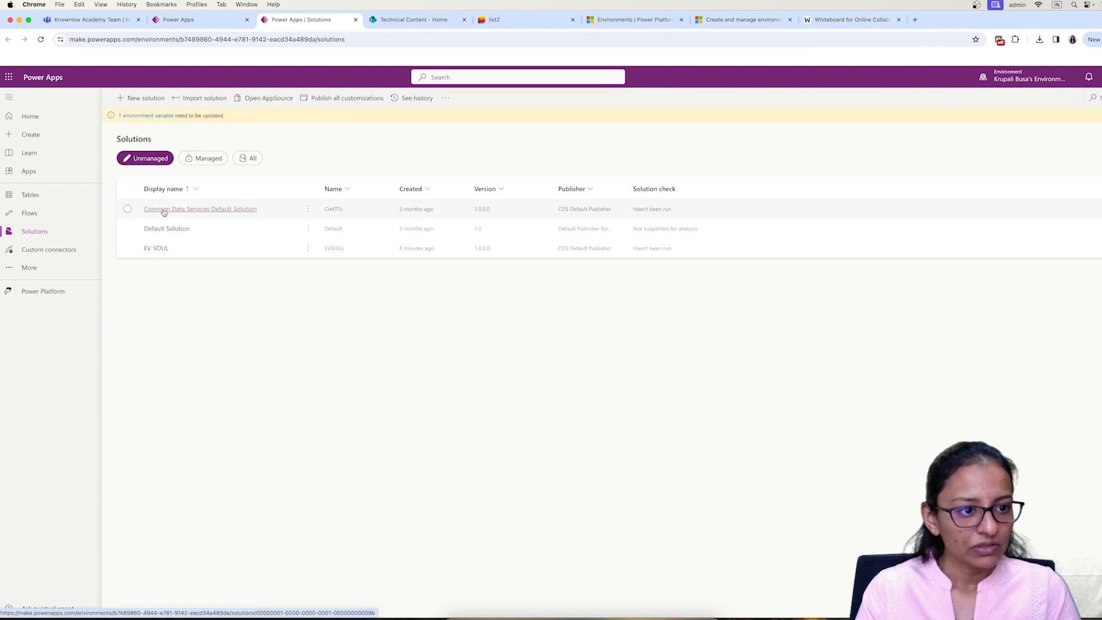
pyautogui.click(156, 248)
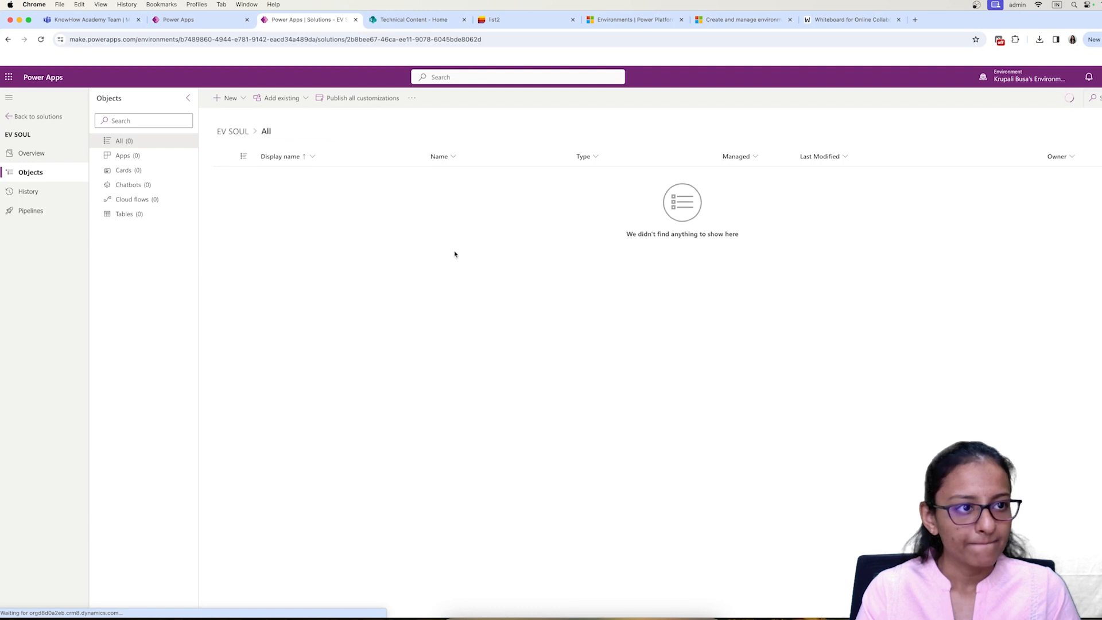
pyautogui.click(40, 40)
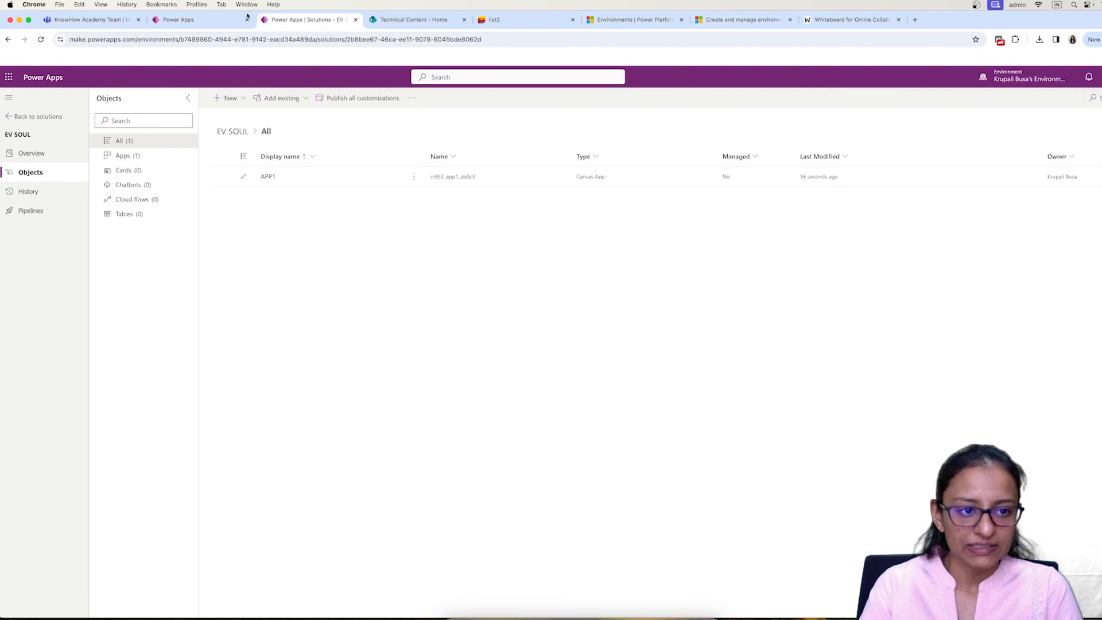
pyautogui.click(275, 176)
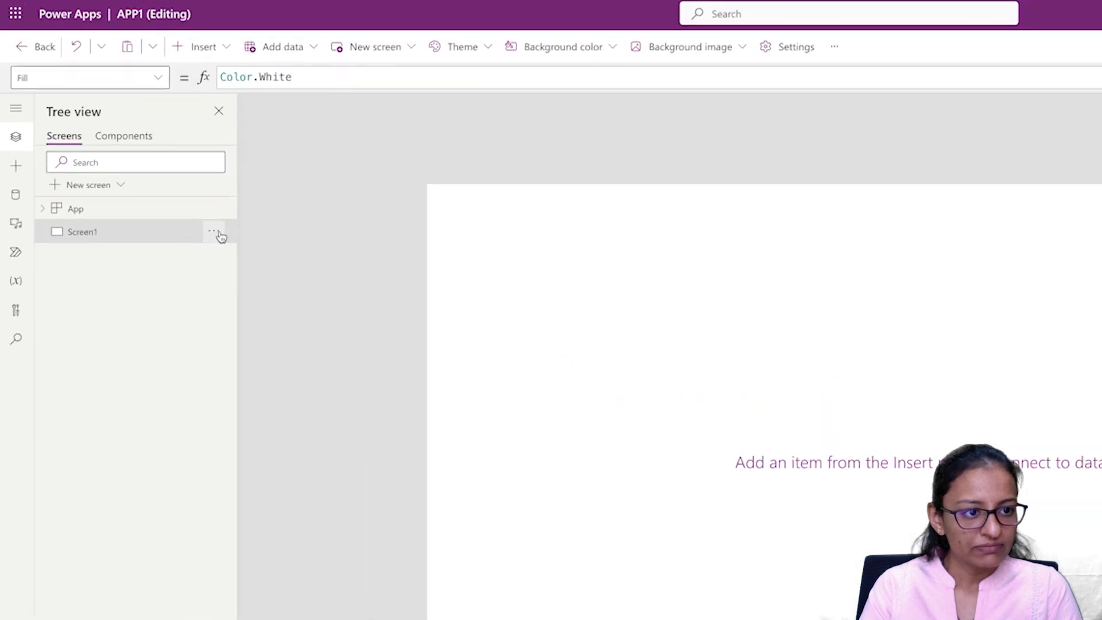
# Step: In Tree view, rename Screen1 to APP Screen 1
pyautogui.click(134, 214)
pyautogui.click(137, 247)
pyautogui.press('BackSpace')
pyautogui.write('APP Screen 12')
pyautogui.press('Return')
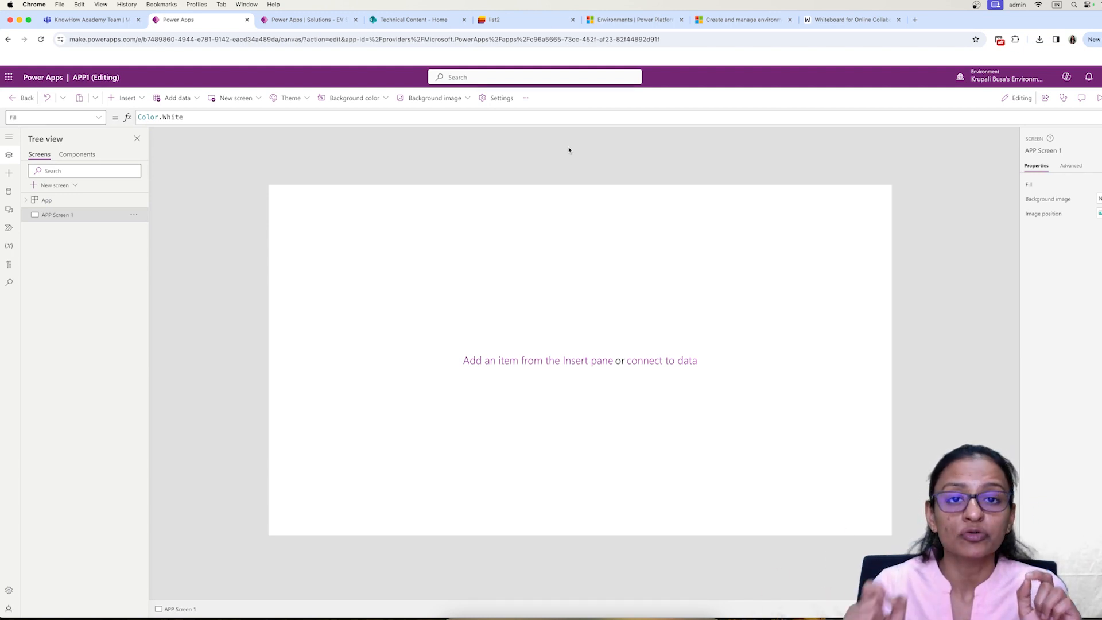
# Step: In APP1's General settings, turn on 'Automatically create environment variables when adding data sources'
pyautogui.click(500, 99)
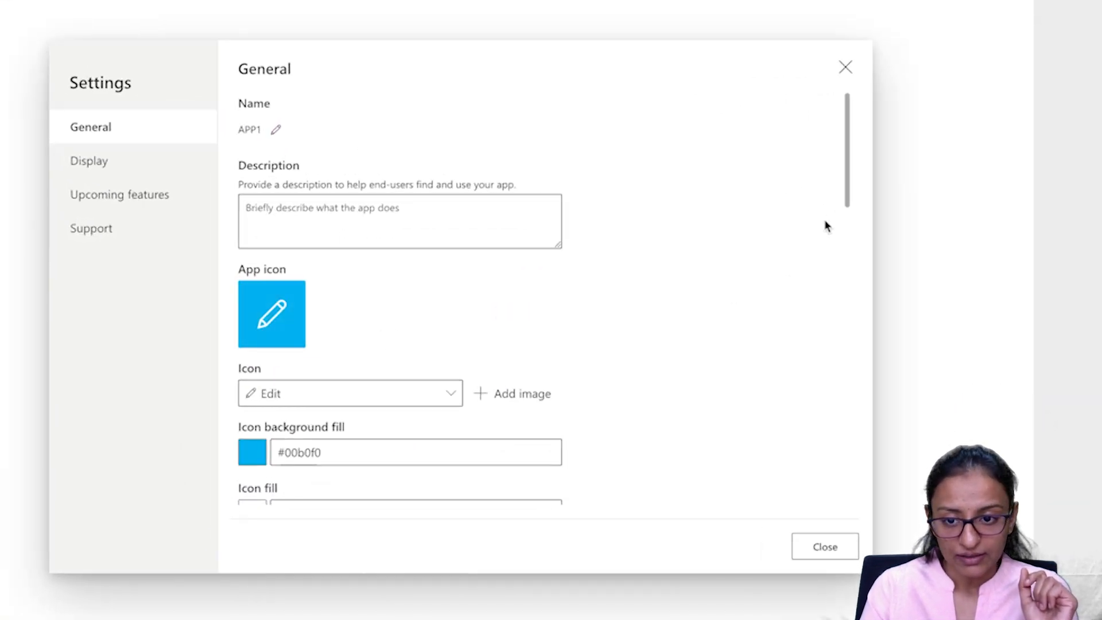
pyautogui.scroll(-2, 845, 201)
pyautogui.moveTo(847, 230); pyautogui.dragTo(709, 473)
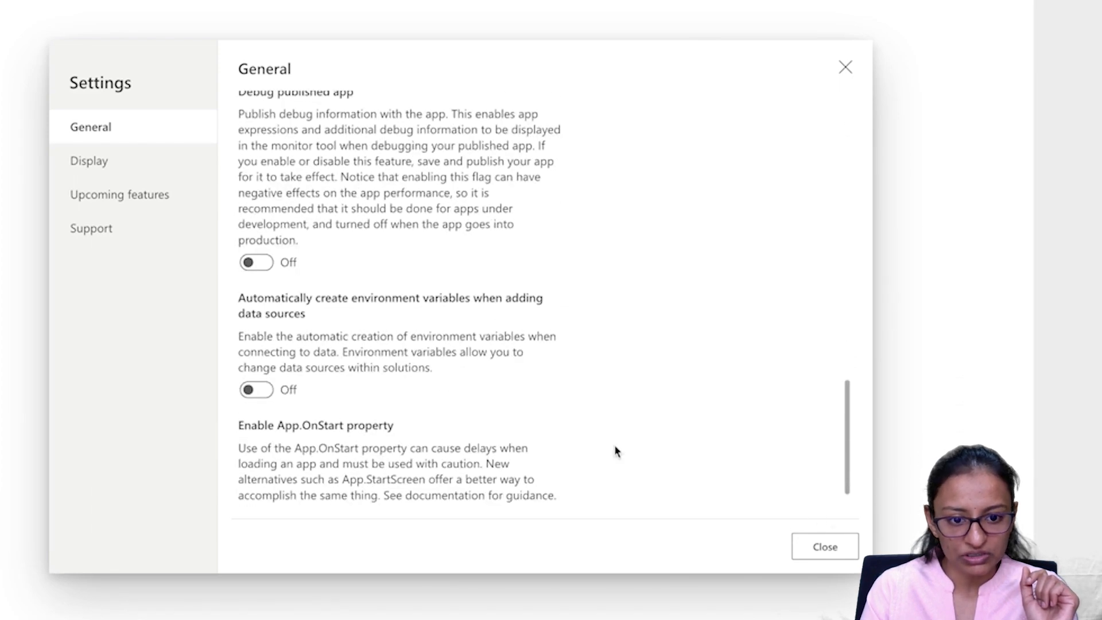
pyautogui.click(265, 385)
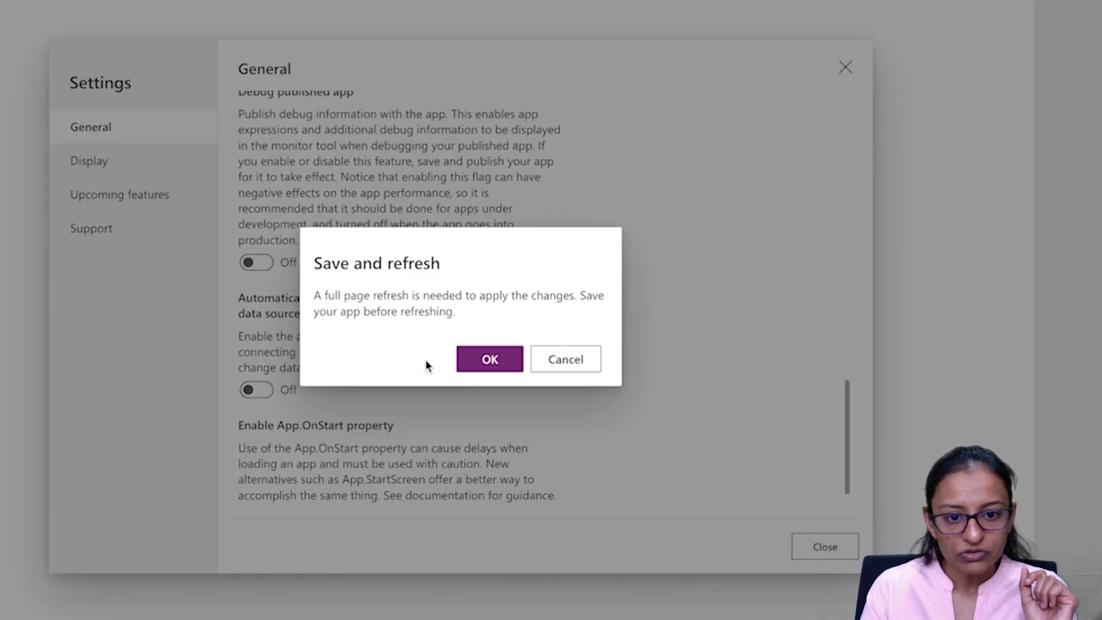
pyautogui.click(478, 362)
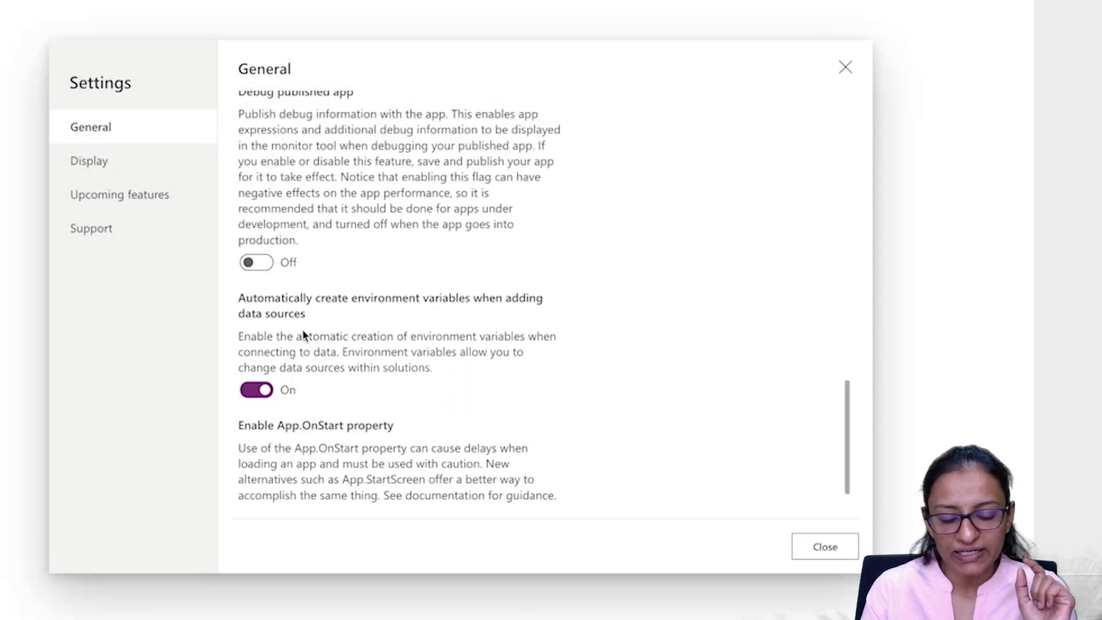
pyautogui.click(824, 545)
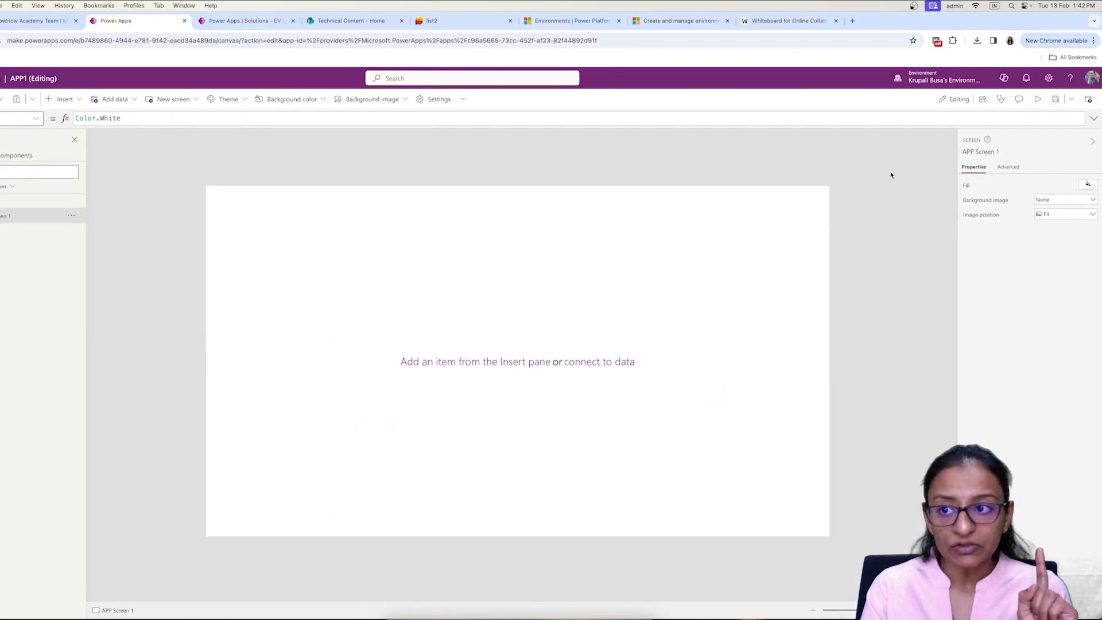
# Step: Save APP1 and reload the editor page, confirming the Reload site prompt
pyautogui.click(1054, 98)
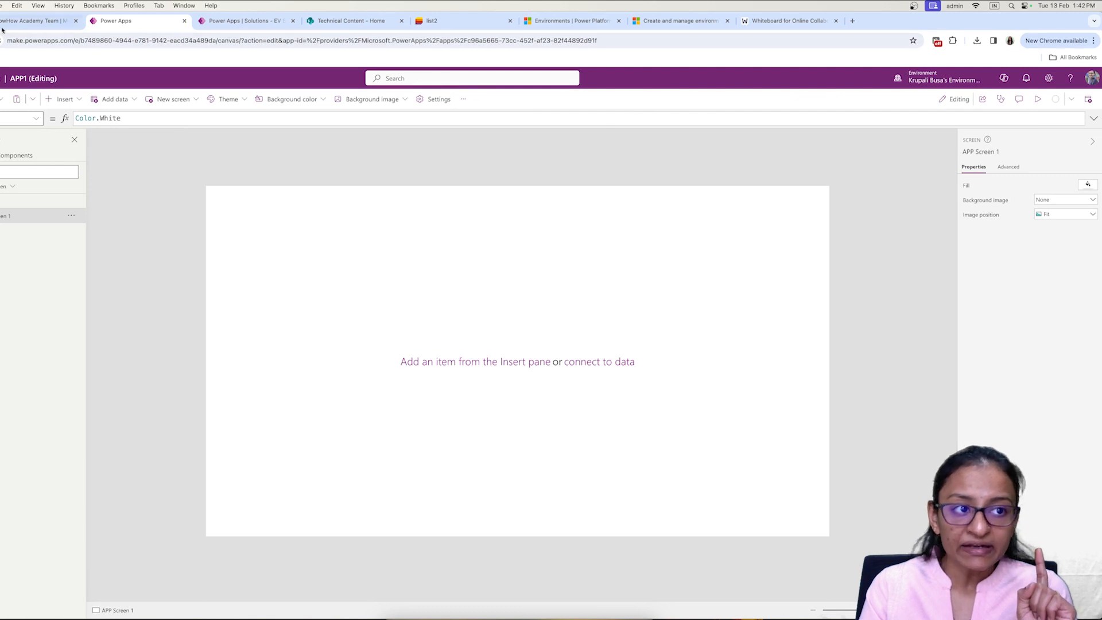
pyautogui.click(43, 41)
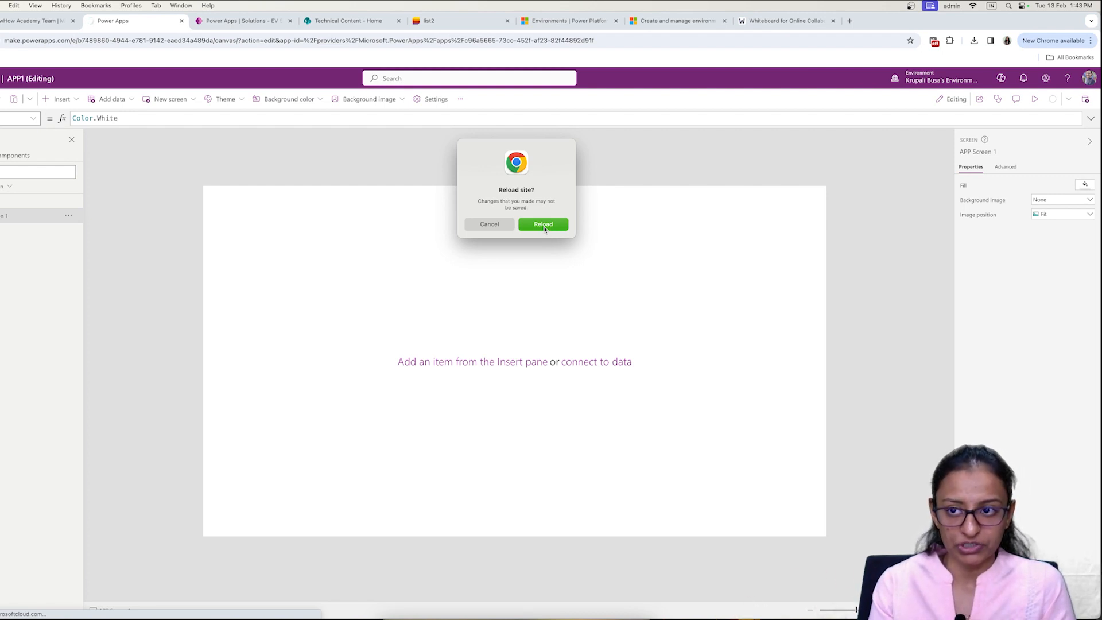
pyautogui.click(486, 224)
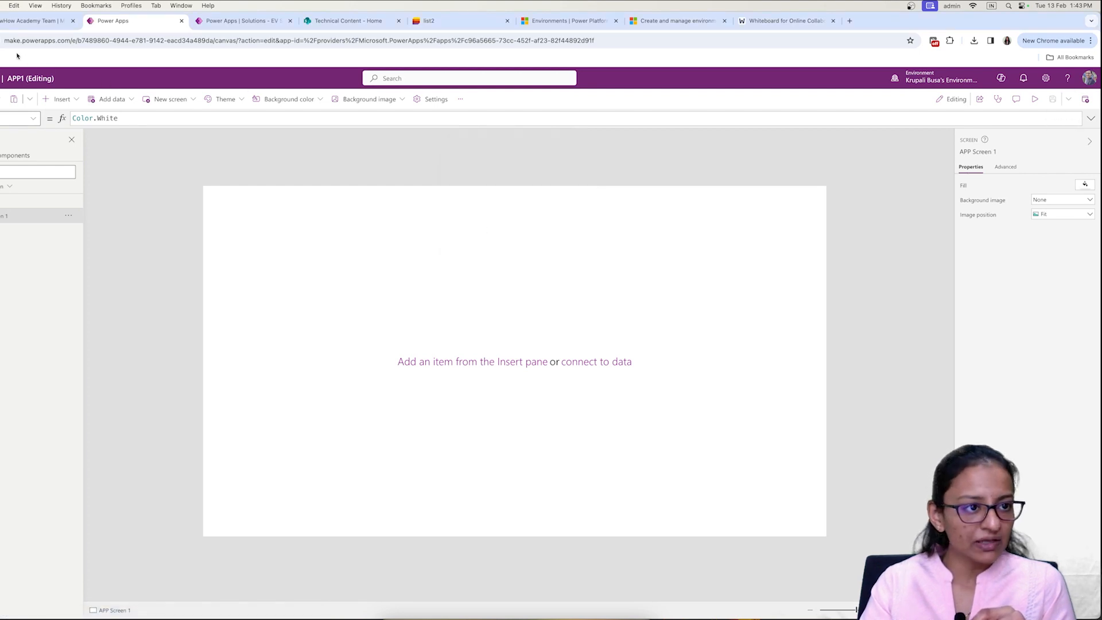
pyautogui.click(38, 40)
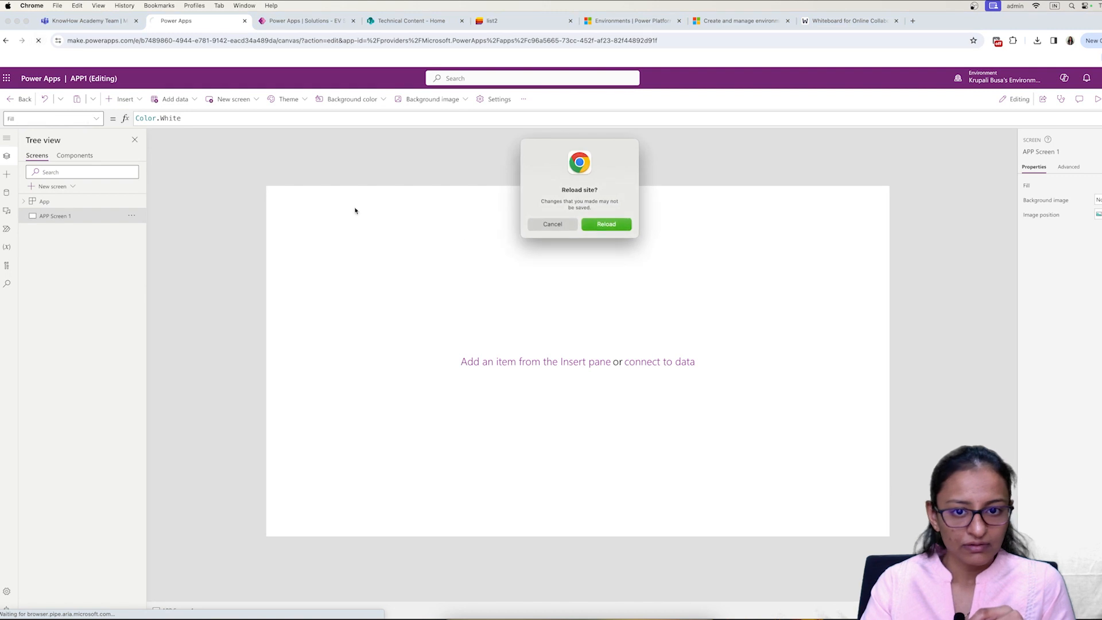
pyautogui.click(620, 225)
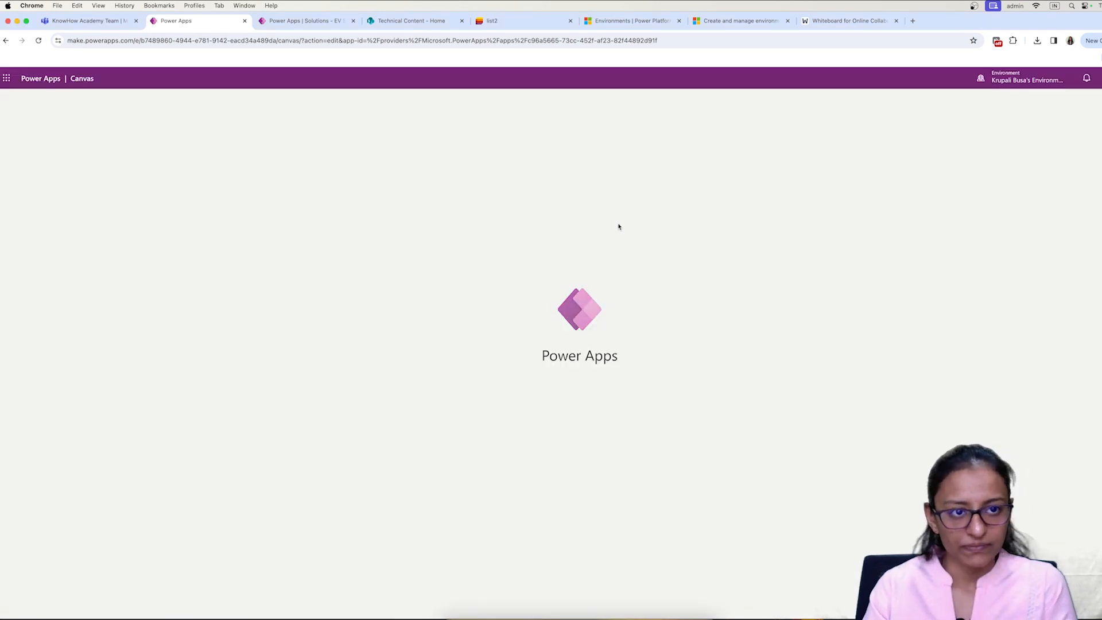
# Step: Return to the APP1 editor tab and show its Data pane
pyautogui.click(589, 22)
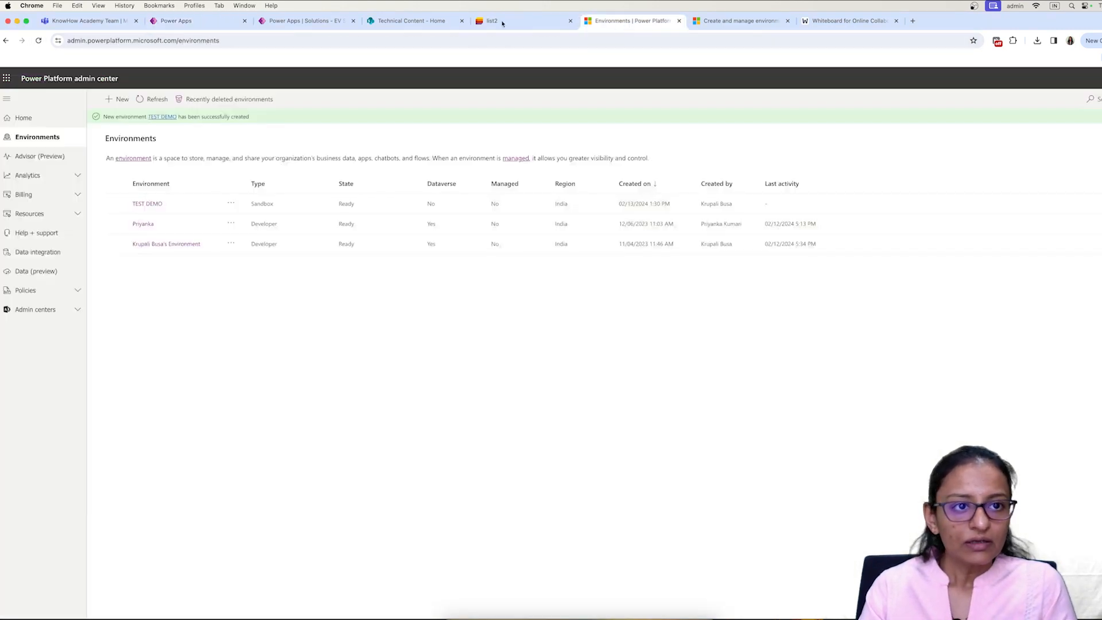
pyautogui.click(355, 24)
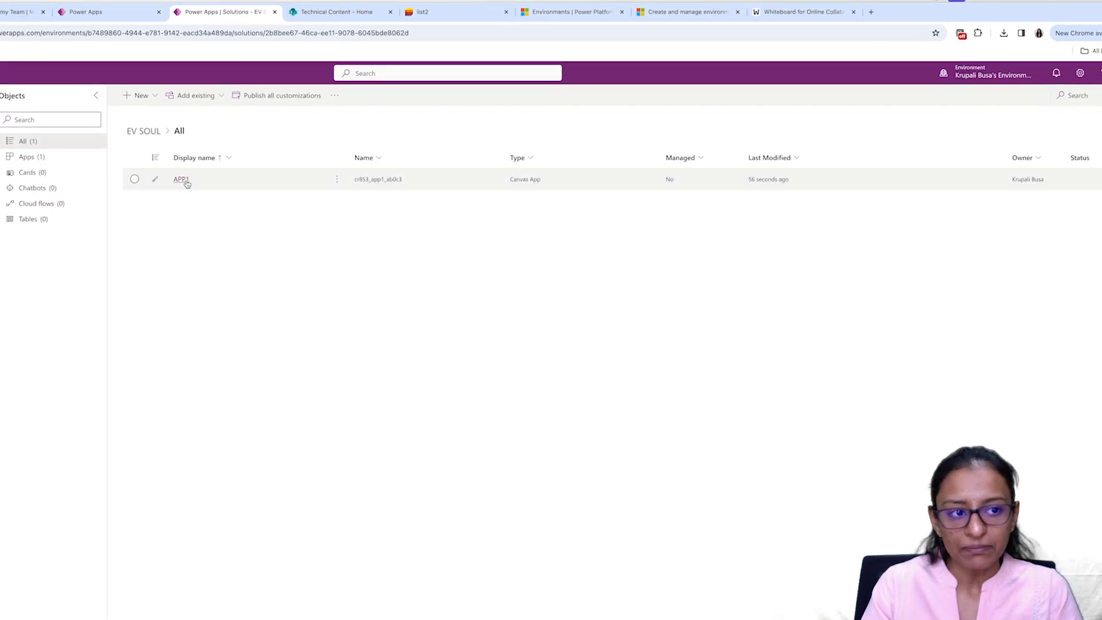
pyautogui.click(109, 13)
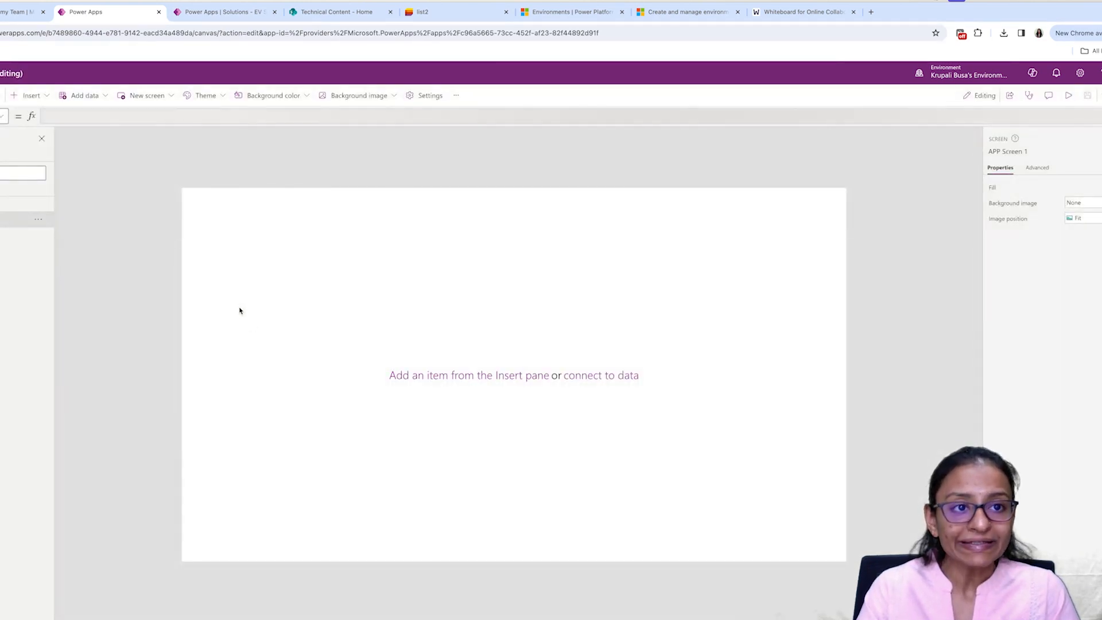
pyautogui.click(241, 12)
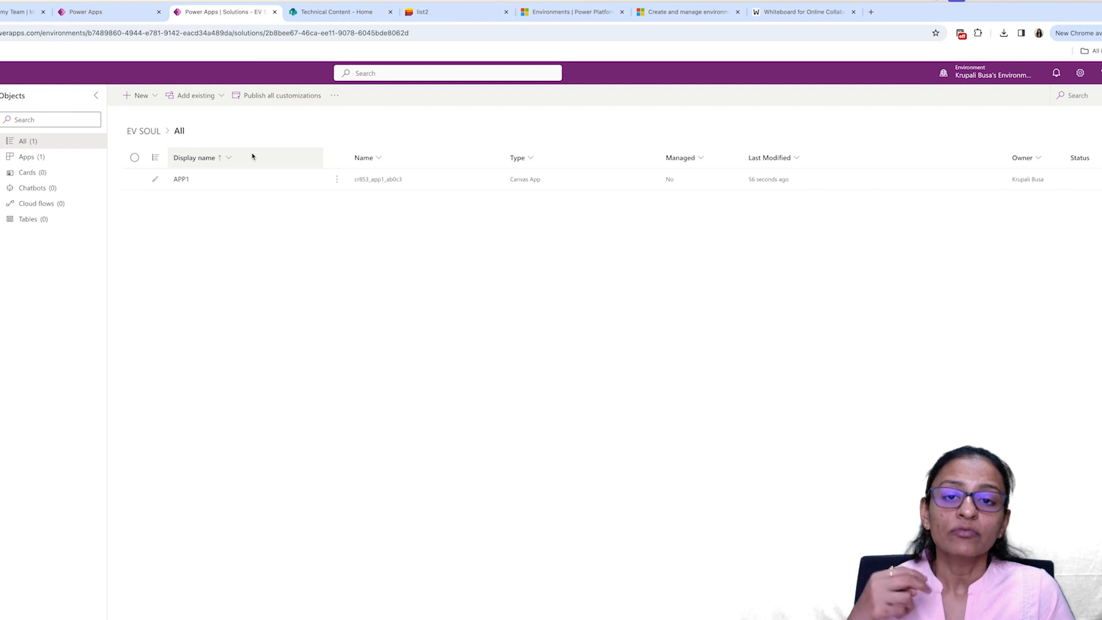
pyautogui.click(91, 17)
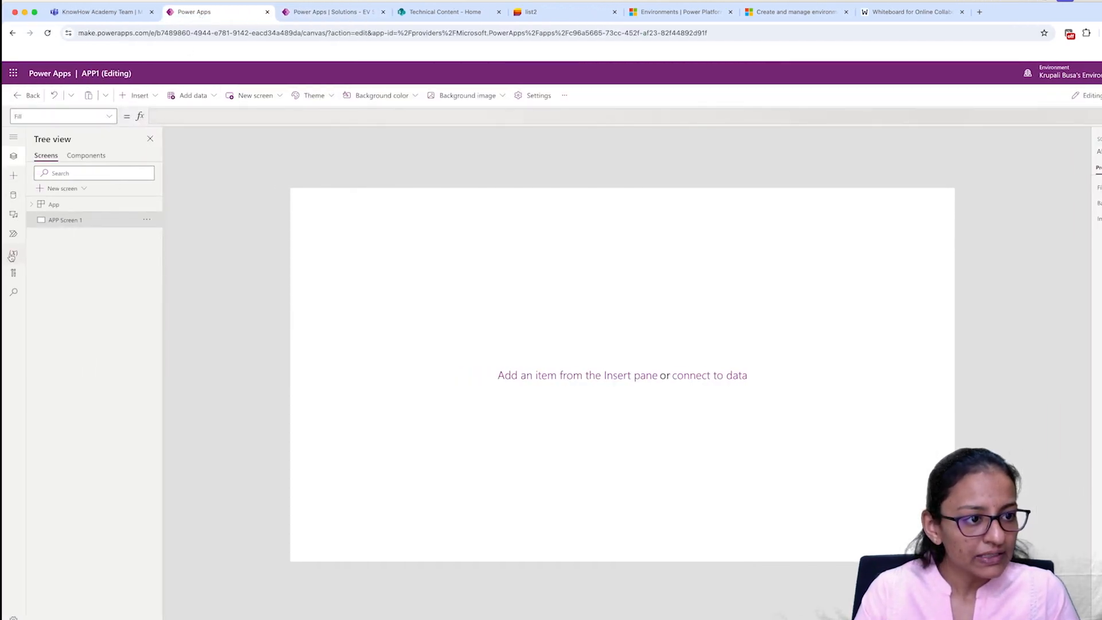
pyautogui.click(14, 194)
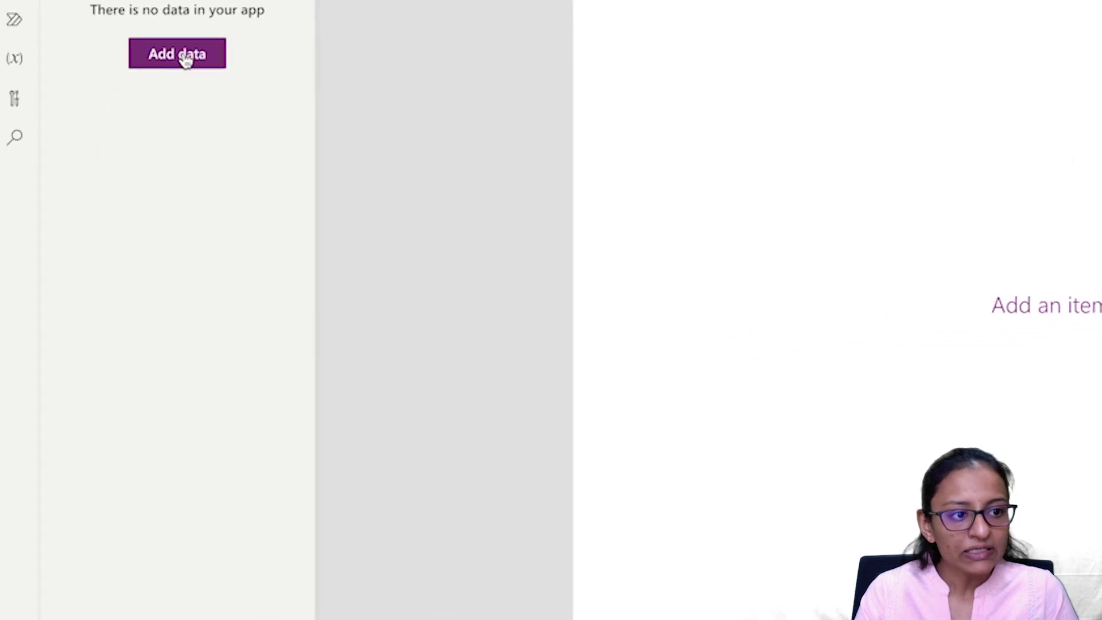
# Step: Add SharePoint data using the existing connection, choosing list1 from the Technical Content site
pyautogui.click(181, 56)
pyautogui.write('sha')
pyautogui.press('Escape')
pyautogui.write('sharep')
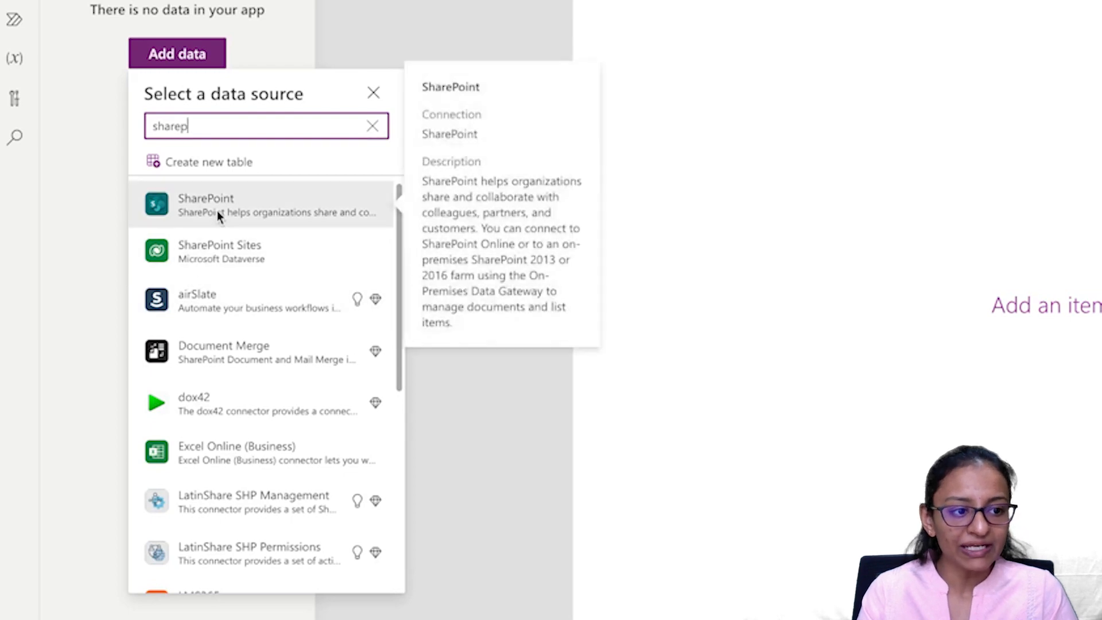
pyautogui.moveTo(223, 272)
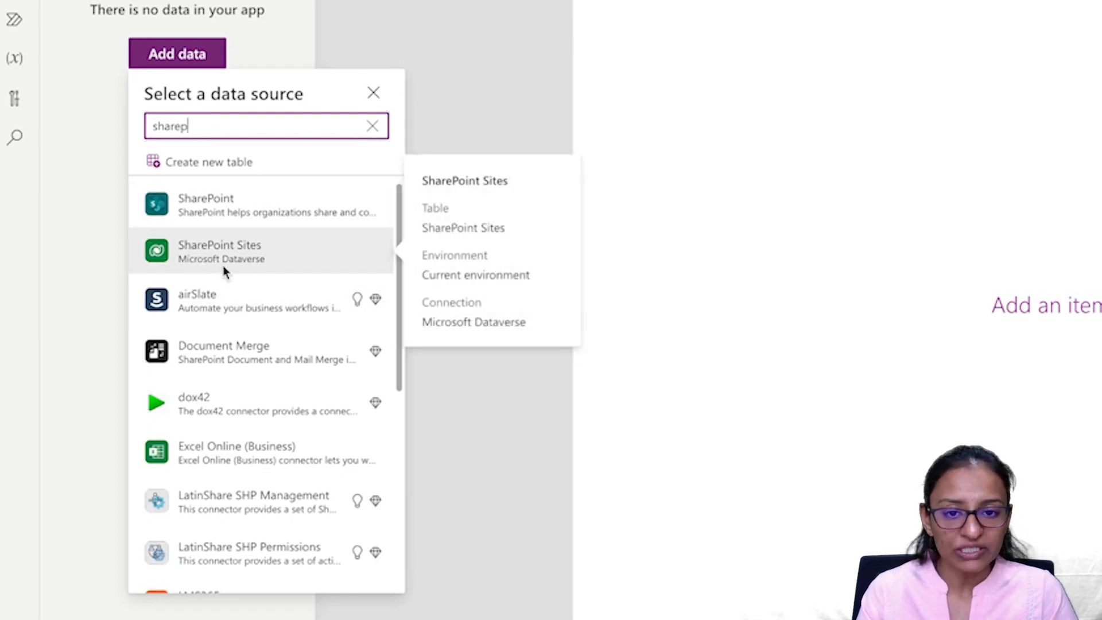
pyautogui.click(220, 229)
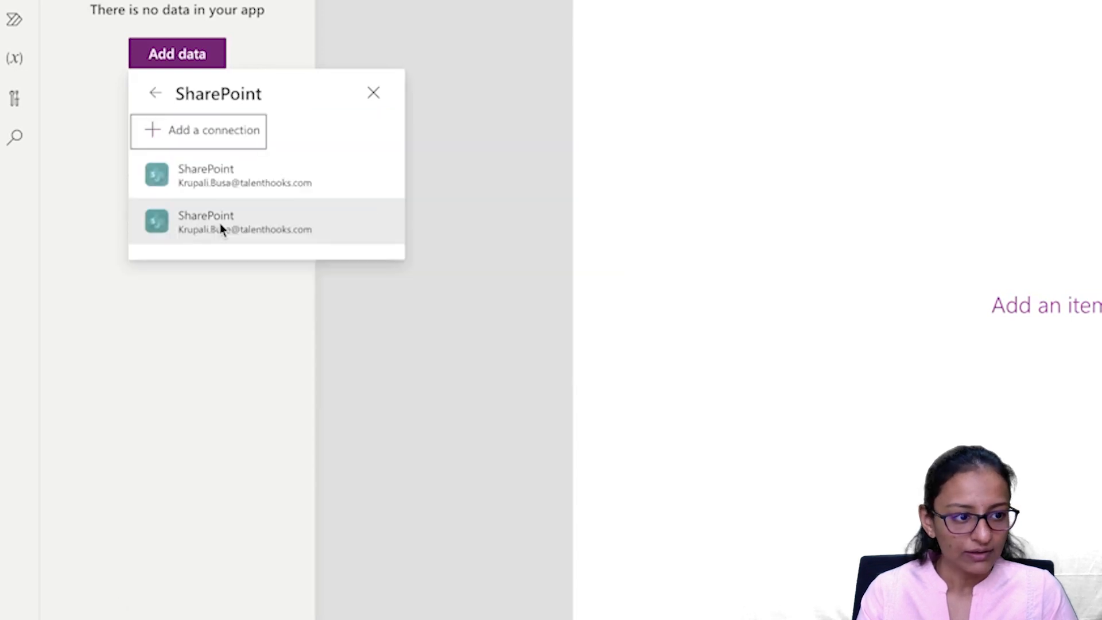
pyautogui.click(223, 231)
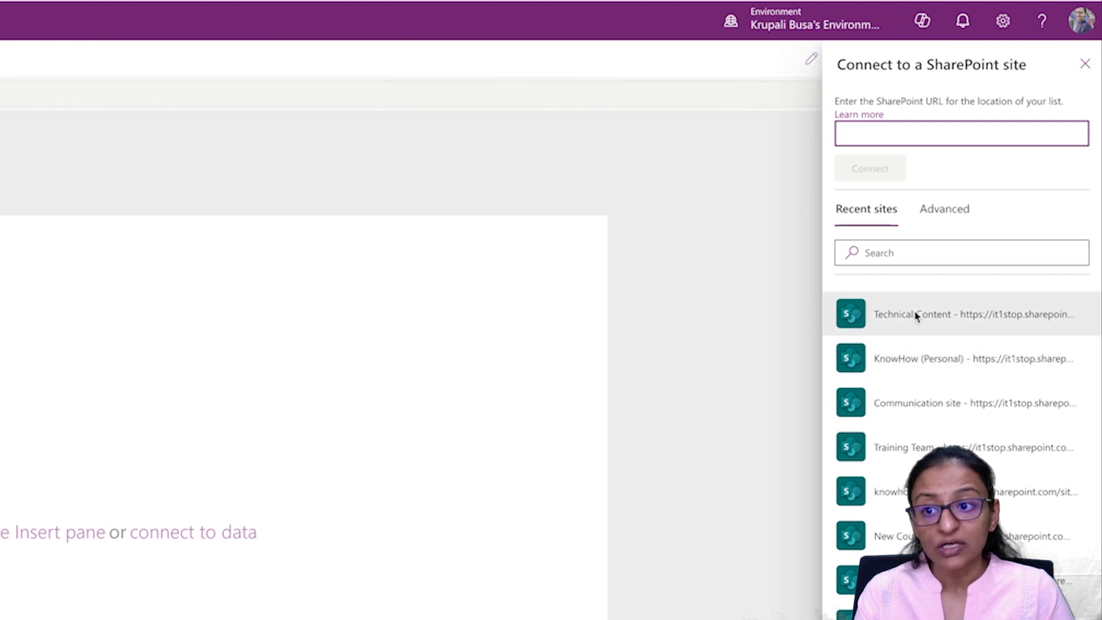
pyautogui.click(915, 315)
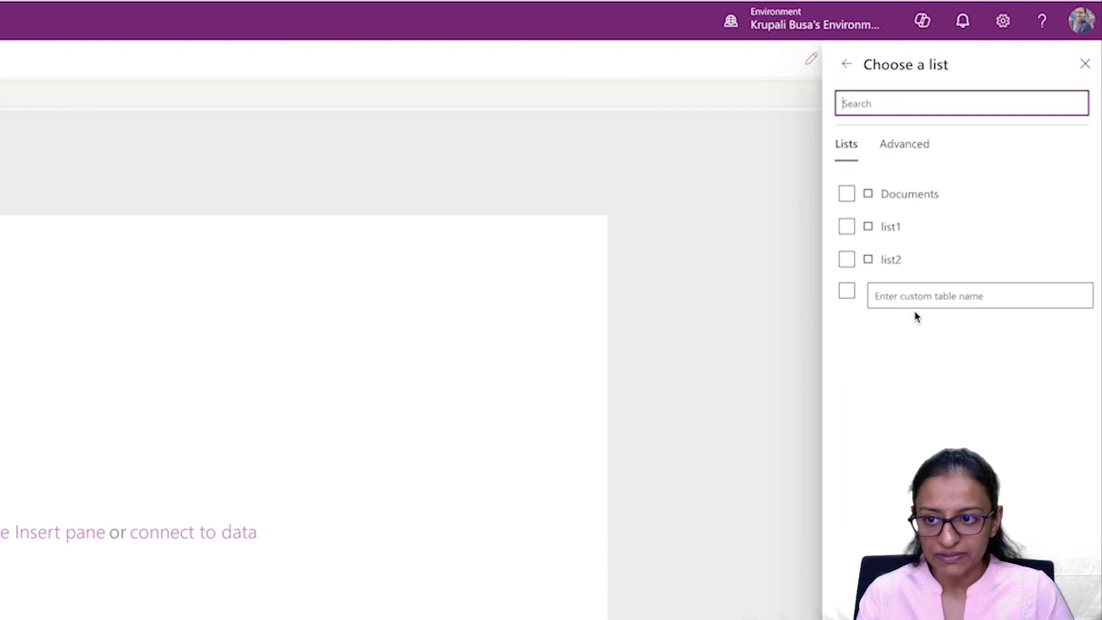
pyautogui.click(847, 228)
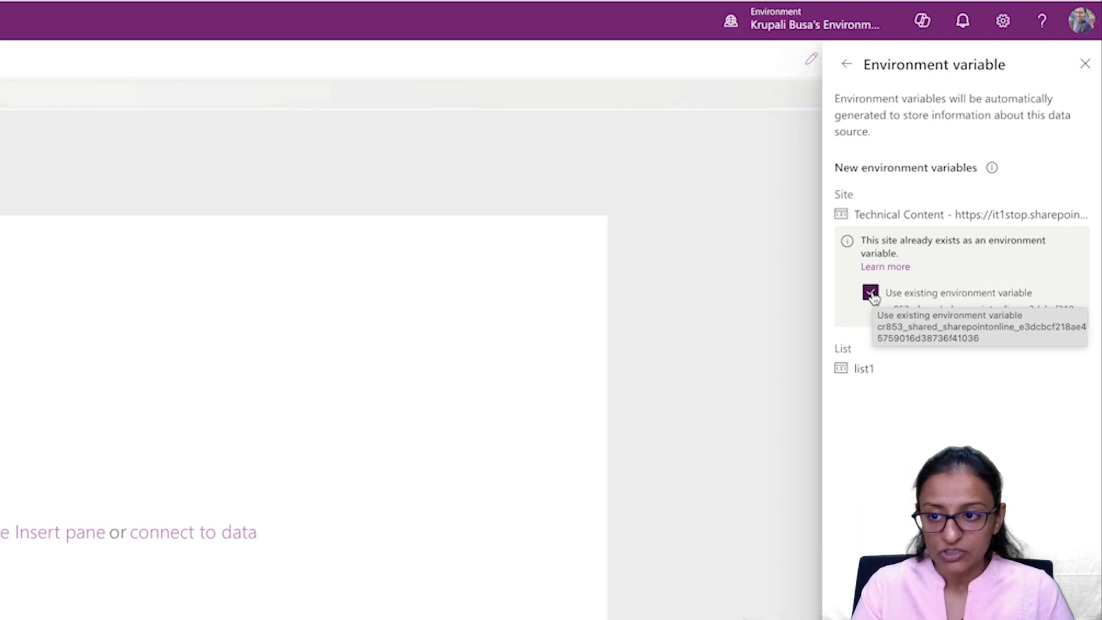
# Step: Toggle 'Use existing environment variable' off and back on, then connect list1 to APP1
pyautogui.click(871, 294)
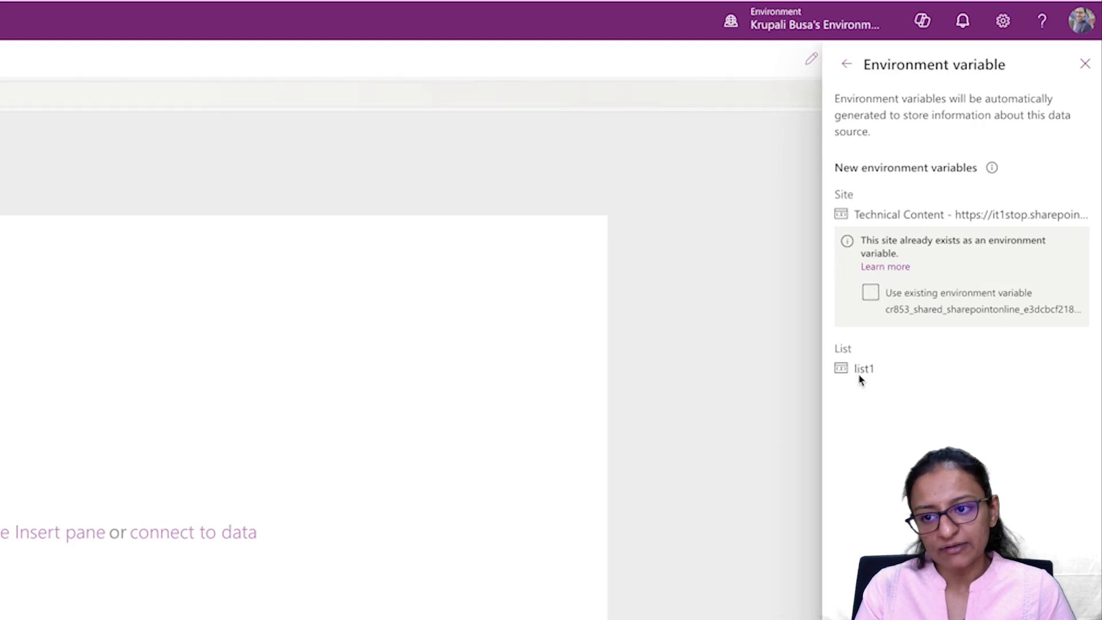
pyautogui.click(873, 291)
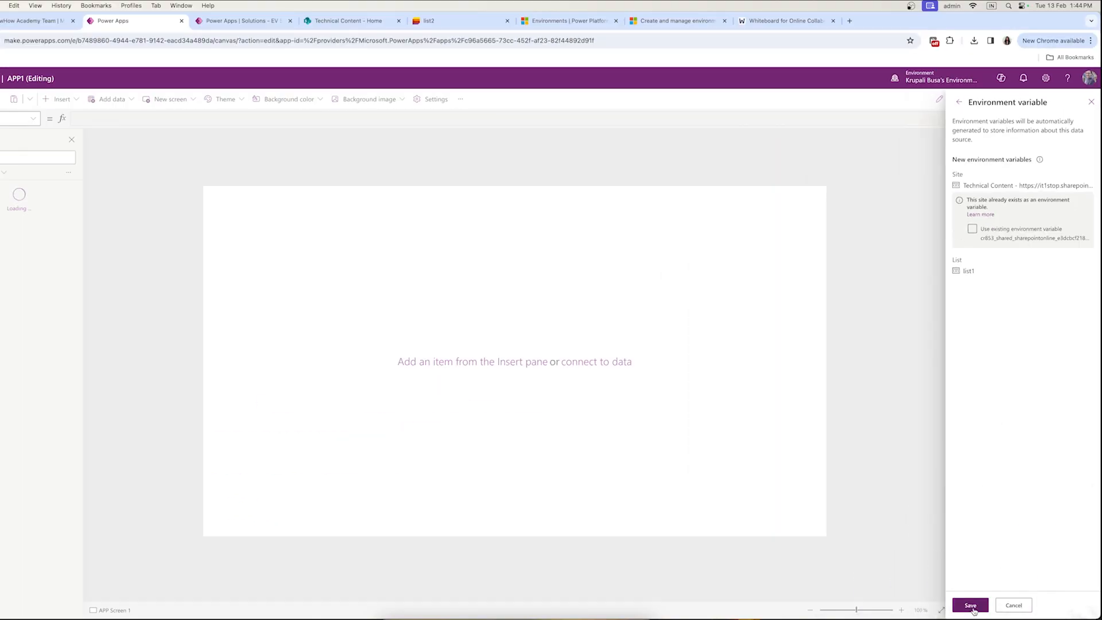
pyautogui.click(969, 606)
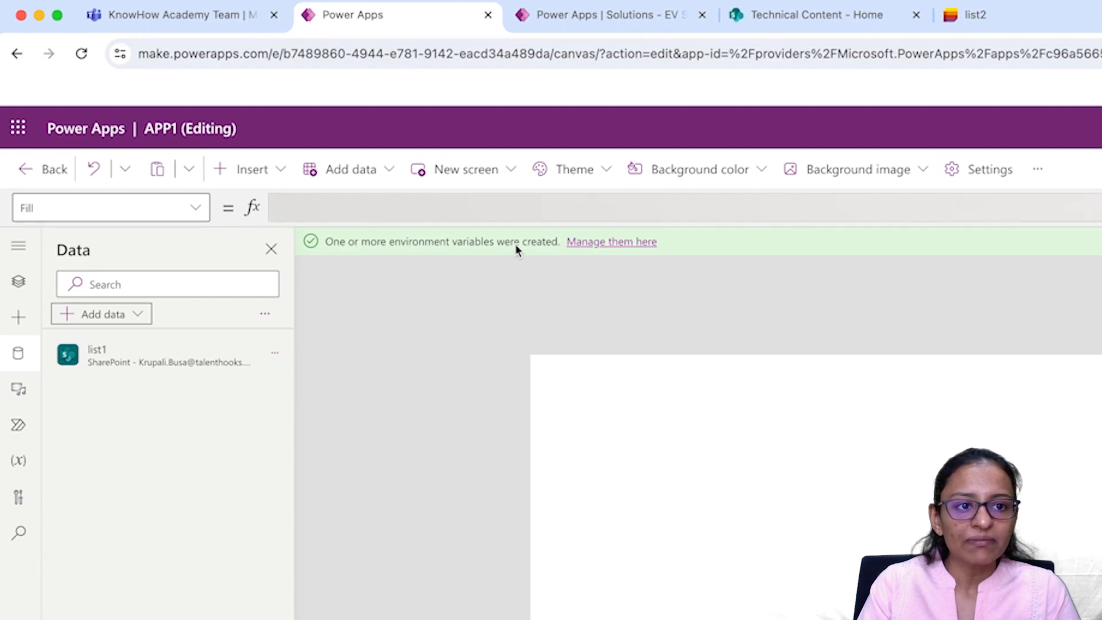
pyautogui.click(609, 252)
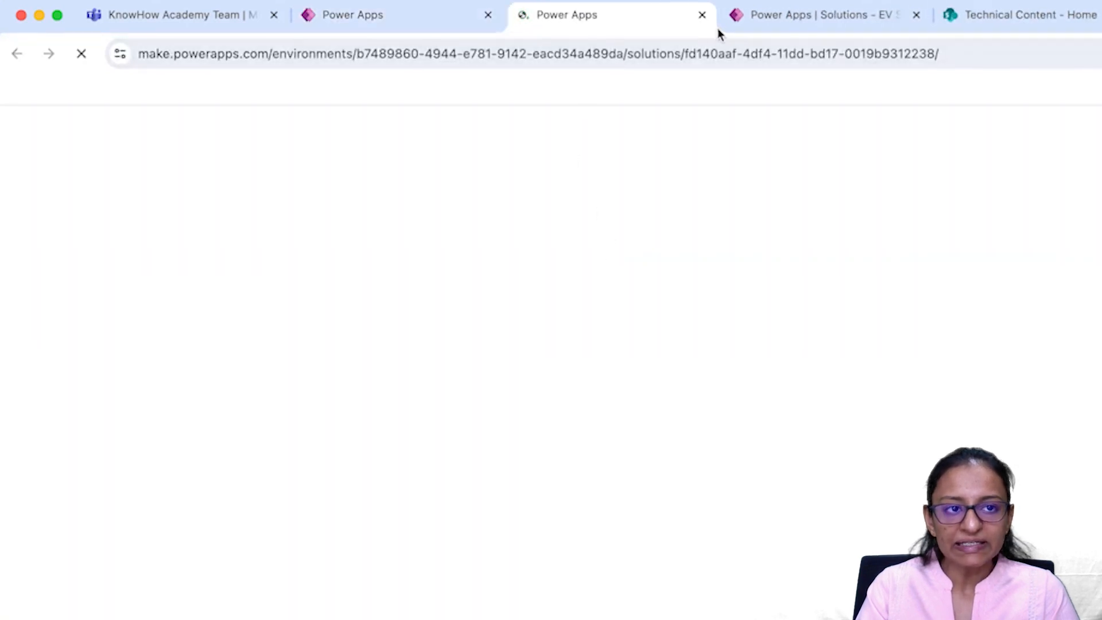
# Step: Dismiss the environment variables notice and move between the Default Solution and EV SOUL tabs
pyautogui.click(405, 18)
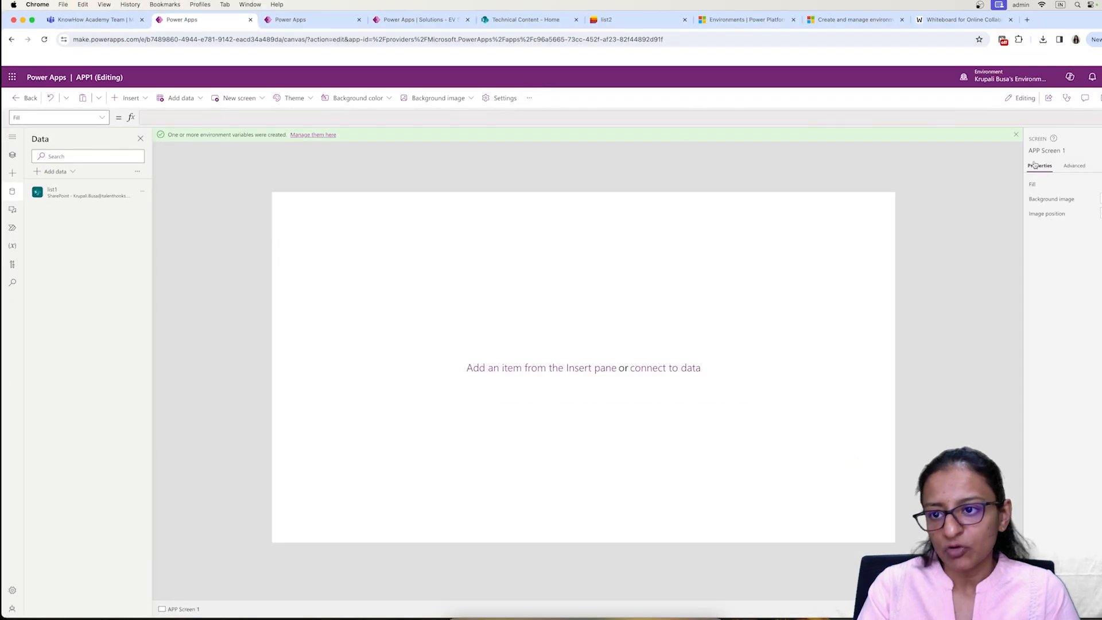
pyautogui.click(1016, 135)
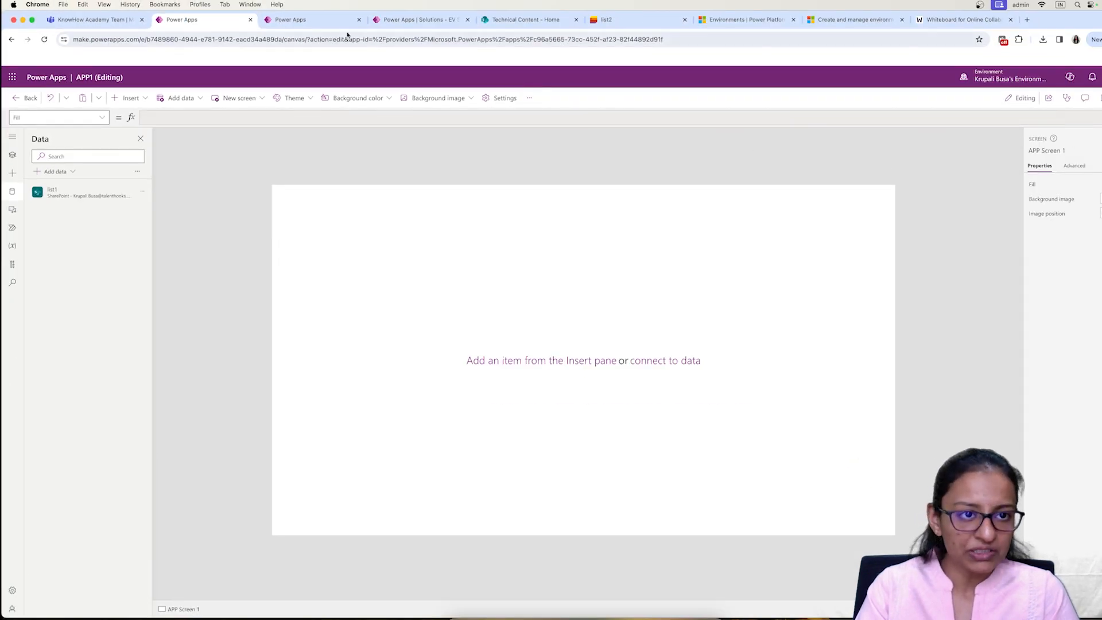
pyautogui.click(303, 21)
pyautogui.click(394, 21)
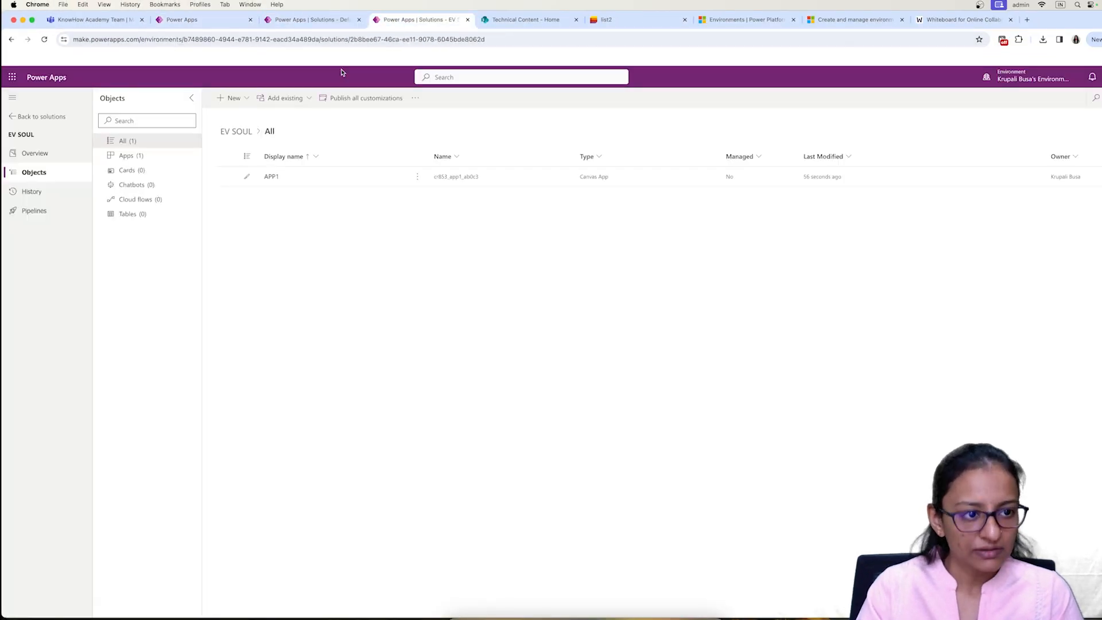
pyautogui.click(302, 21)
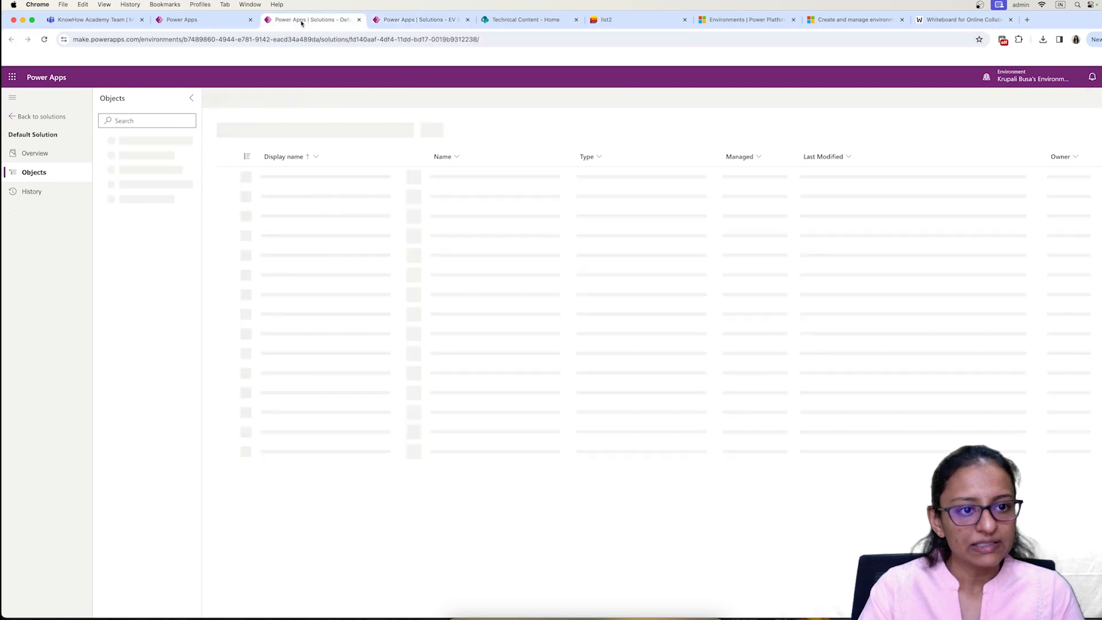
pyautogui.click(413, 19)
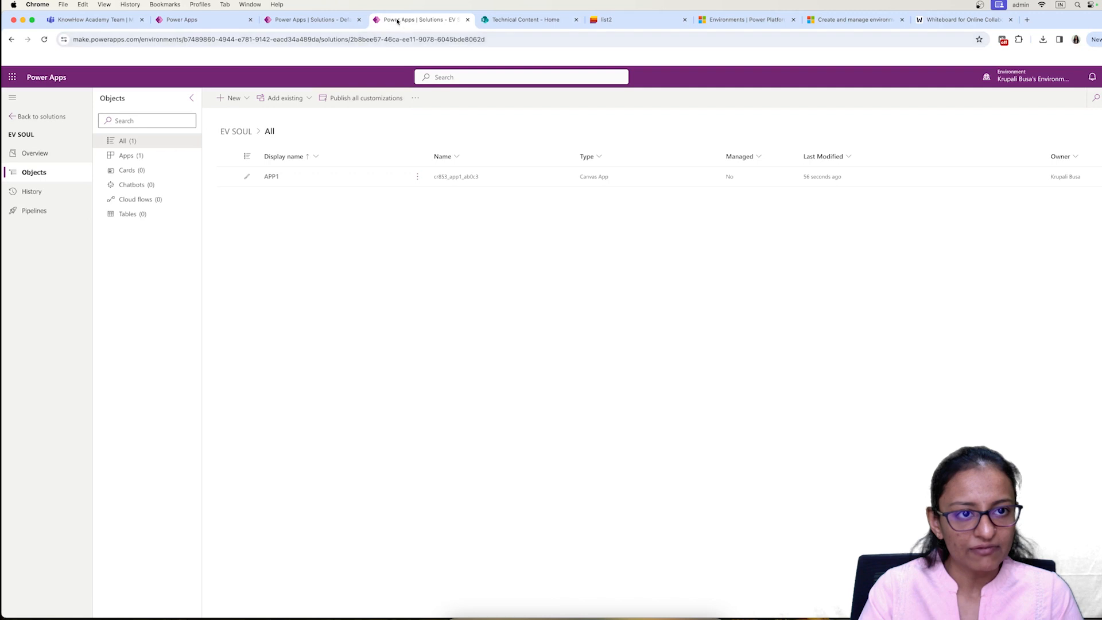
pyautogui.click(302, 21)
pyautogui.hotkey('ctrl', 'Tab')
# Step: Close the Default Solution tab and refresh the EV SOUL solution's object list
pyautogui.click(46, 39)
pyautogui.hotkey('ctrl', 'shift', 'Tab')
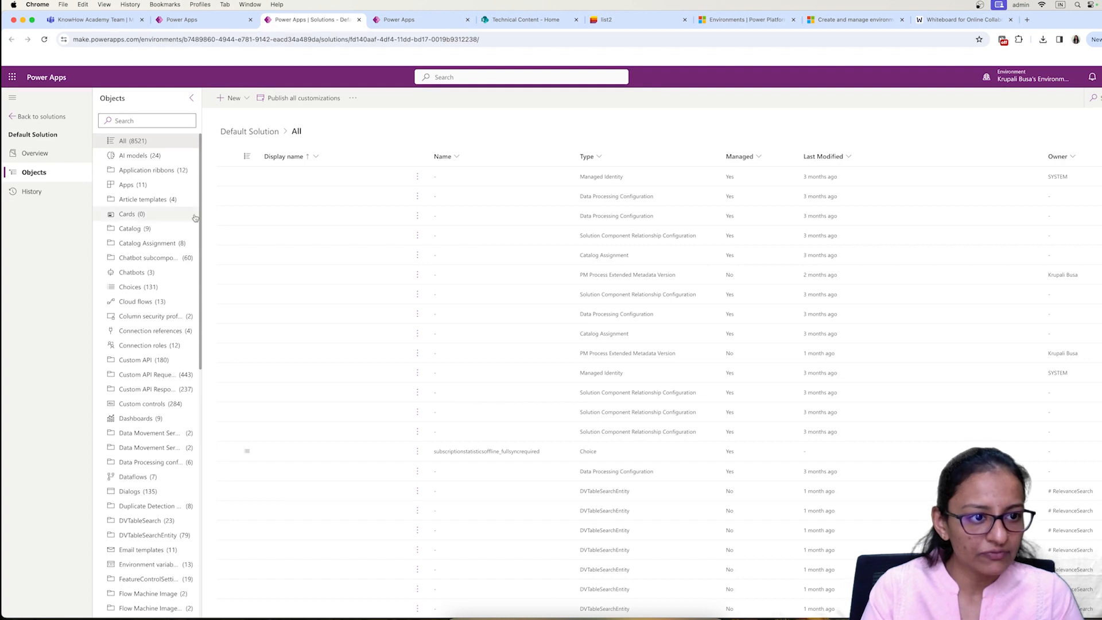
pyautogui.press('super+w')
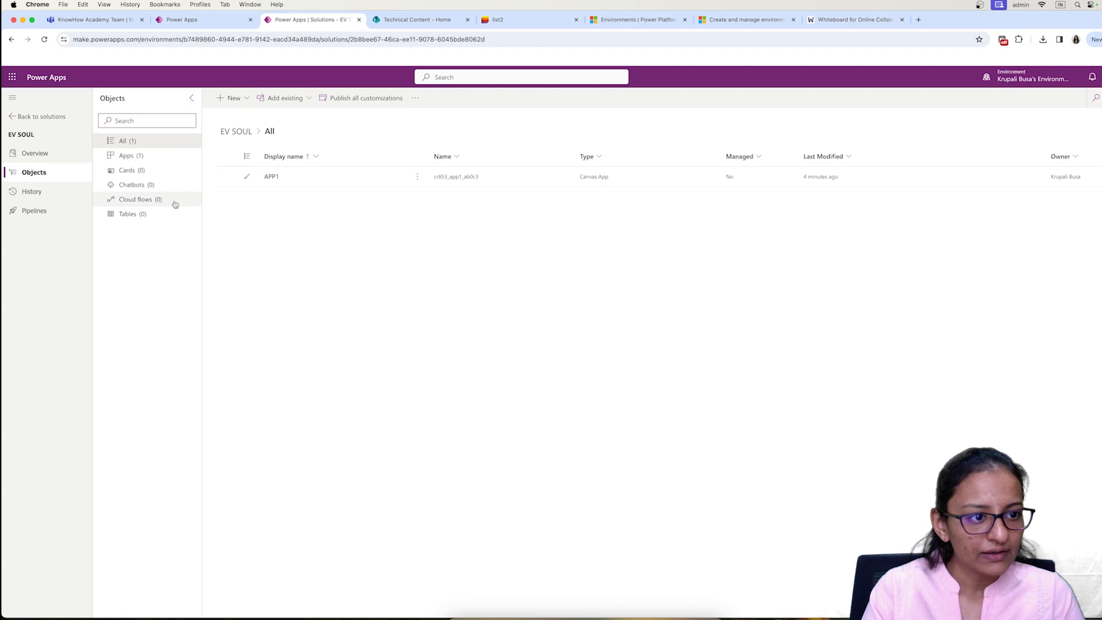
pyautogui.click(43, 40)
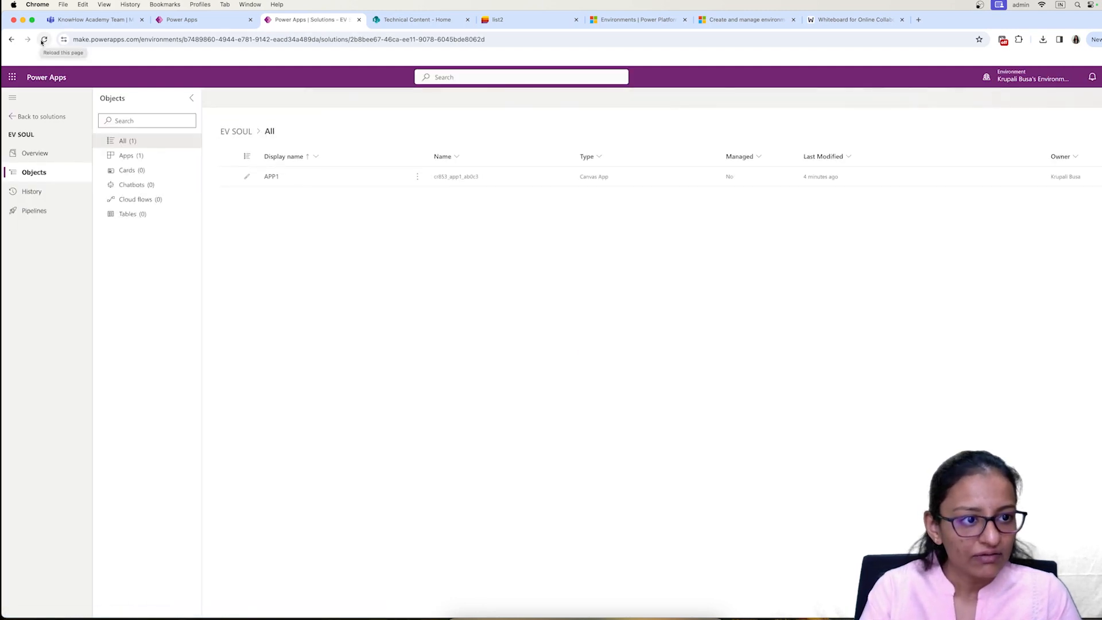
pyautogui.click(189, 21)
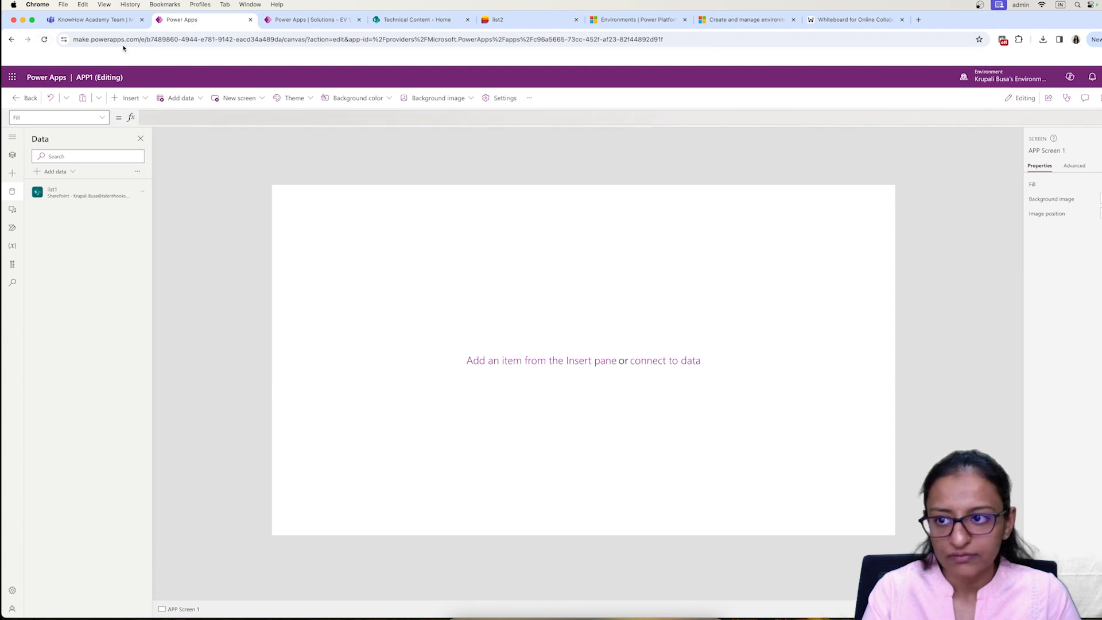
pyautogui.hotkey('ctrl', 'Tab')
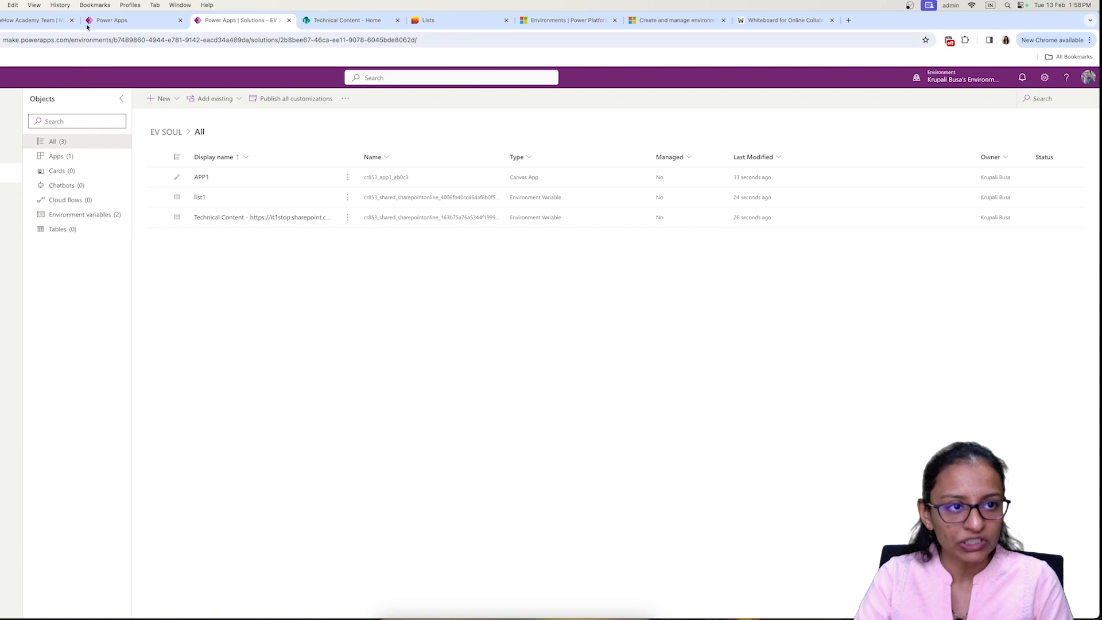
# Step: Leave the old APP1 tab, reopen APP1 via Edit in EV SOUL, and show its list1 data
pyautogui.click(109, 20)
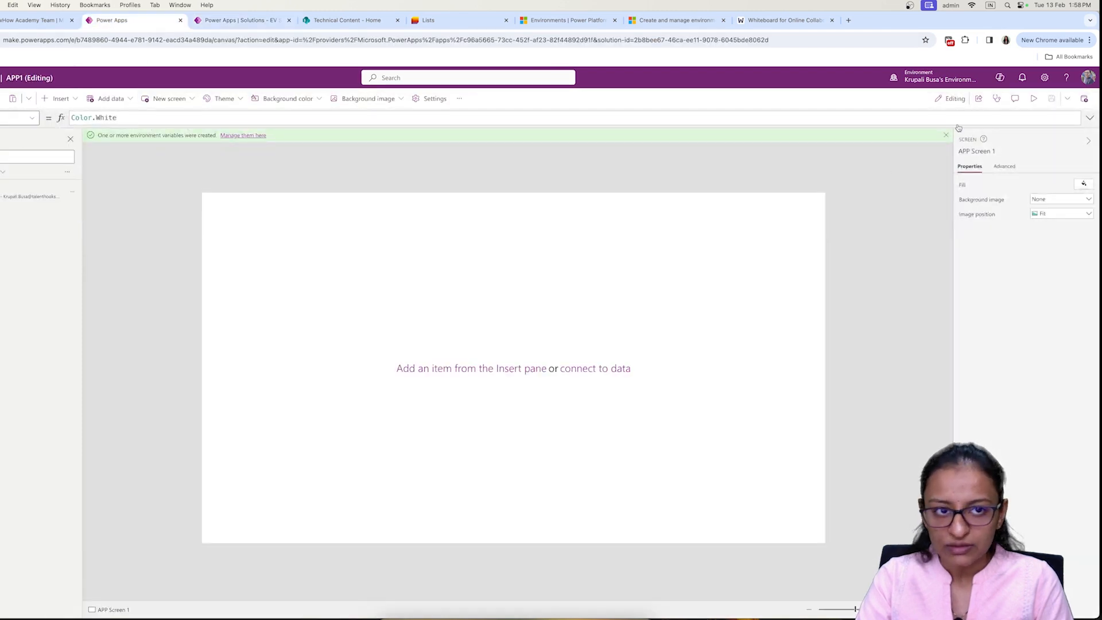
pyautogui.click(179, 21)
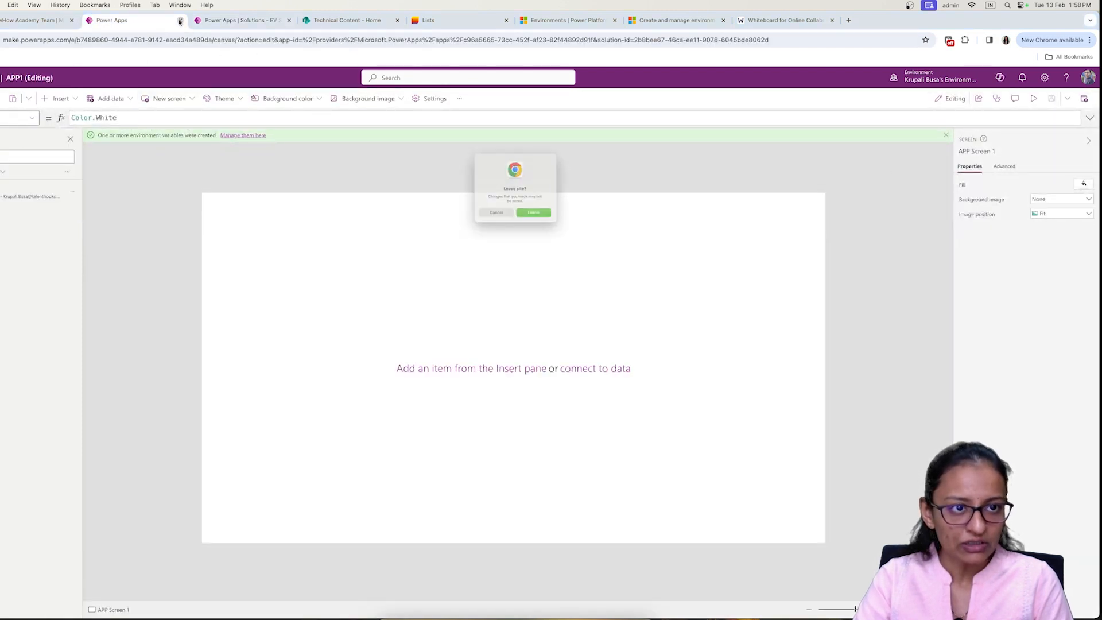
pyautogui.click(538, 226)
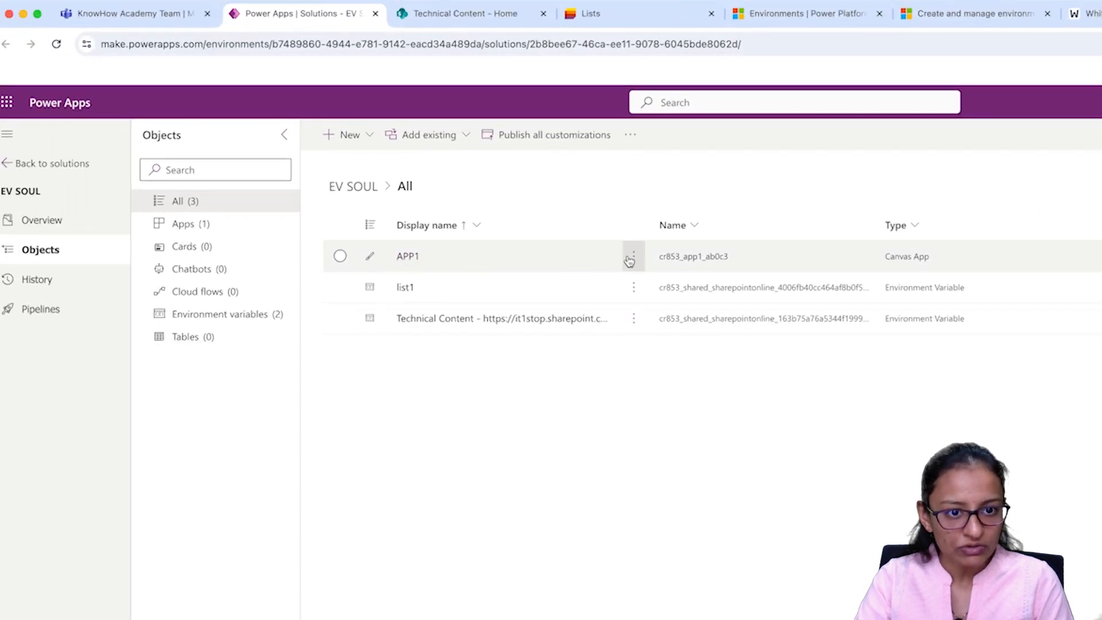
pyautogui.click(633, 256)
pyautogui.click(642, 284)
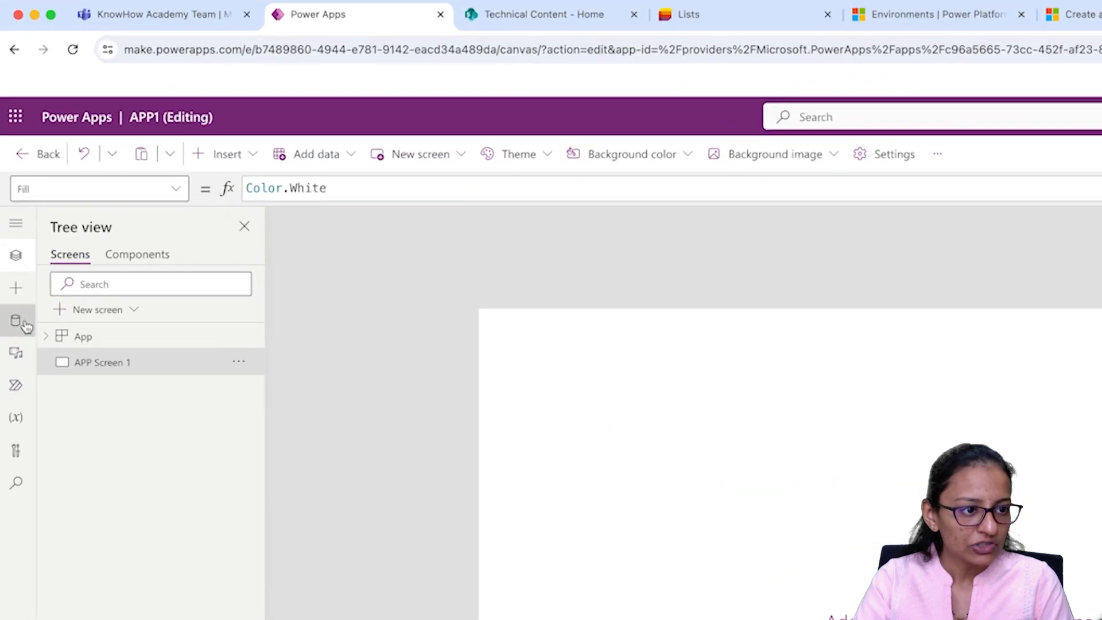
pyautogui.click(8, 193)
pyautogui.moveTo(131, 330)
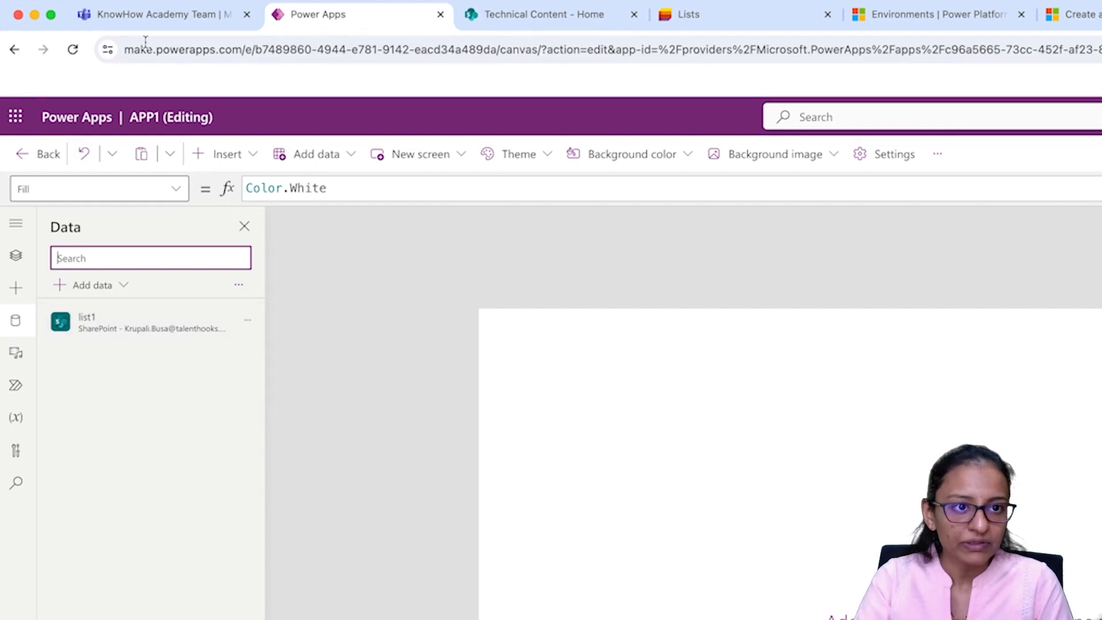
# Step: Launch Power Apps in a new tab from the app launcher and go to Solutions
pyautogui.click(525, 25)
pyautogui.click(322, 23)
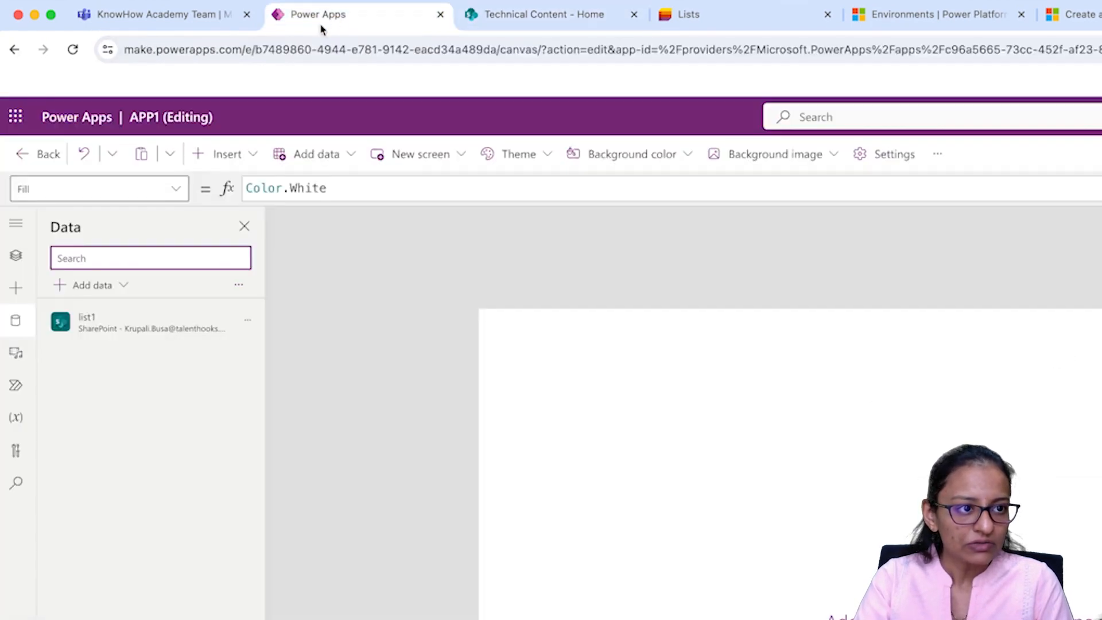
pyautogui.click(17, 119)
pyautogui.click(179, 403)
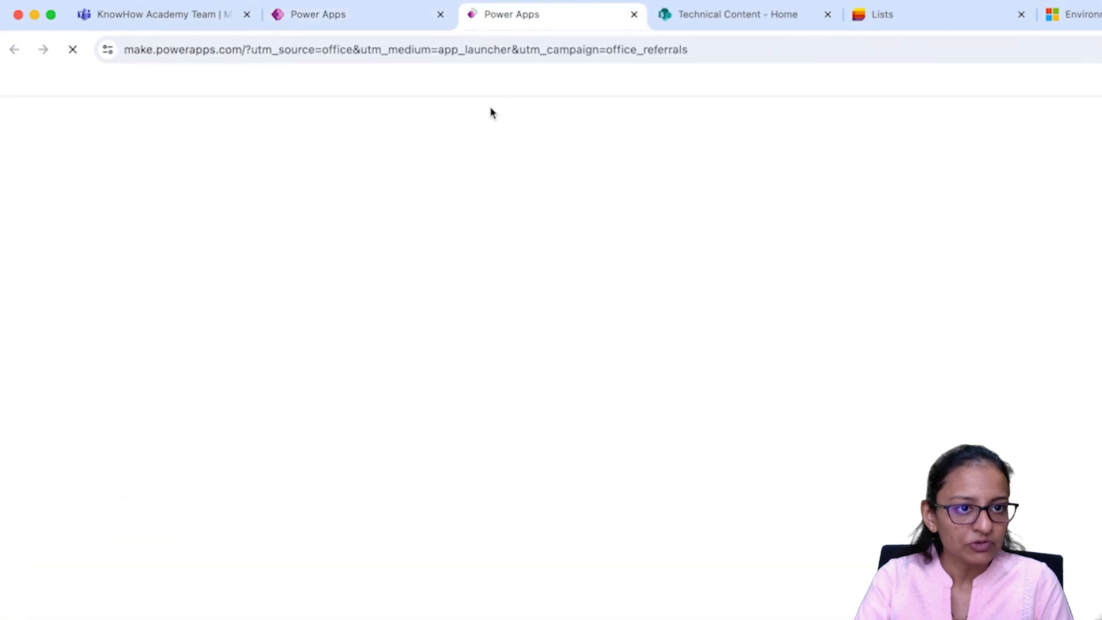
pyautogui.click(686, 25)
pyautogui.click(561, 26)
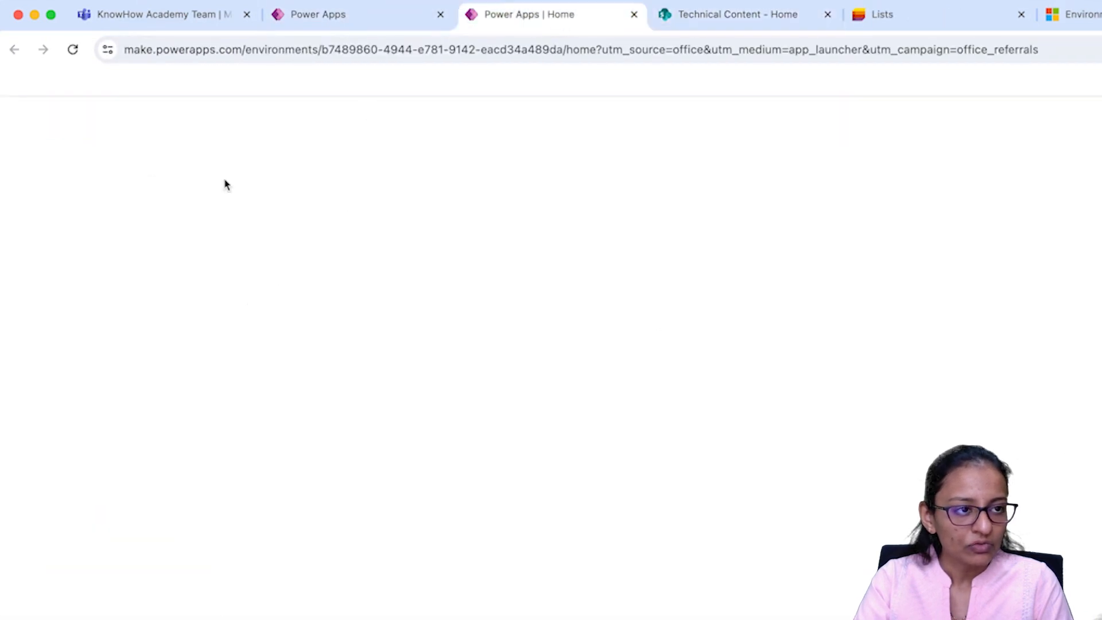
pyautogui.click(65, 406)
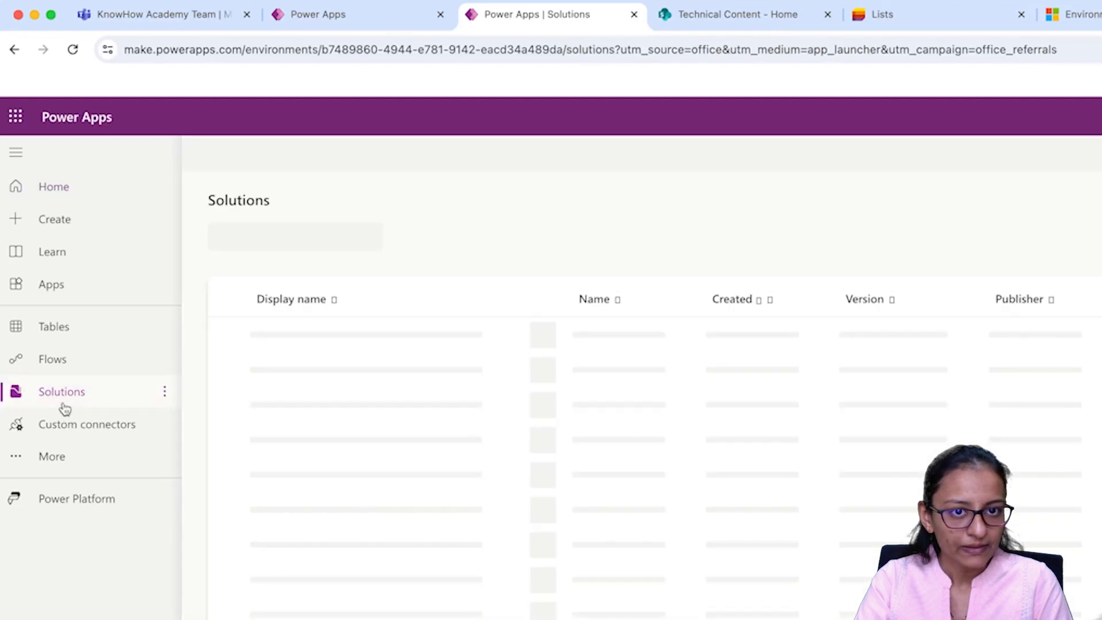
pyautogui.click(743, 23)
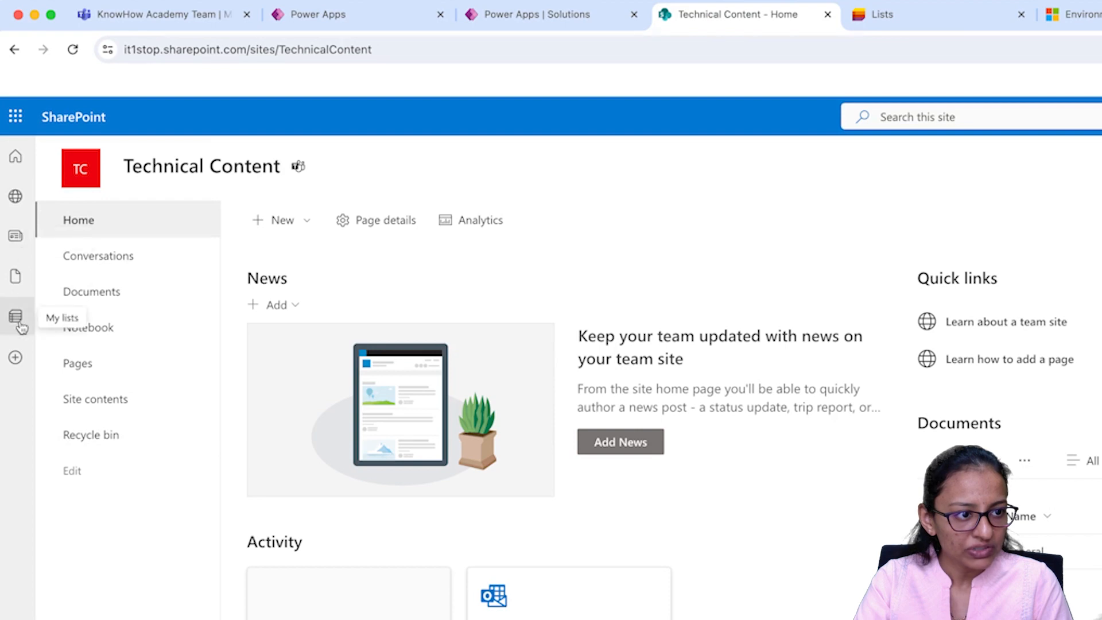
# Step: Begin a new List from + Create on Technical Content, then close the Create a list dialog
pyautogui.click(18, 317)
pyautogui.click(15, 357)
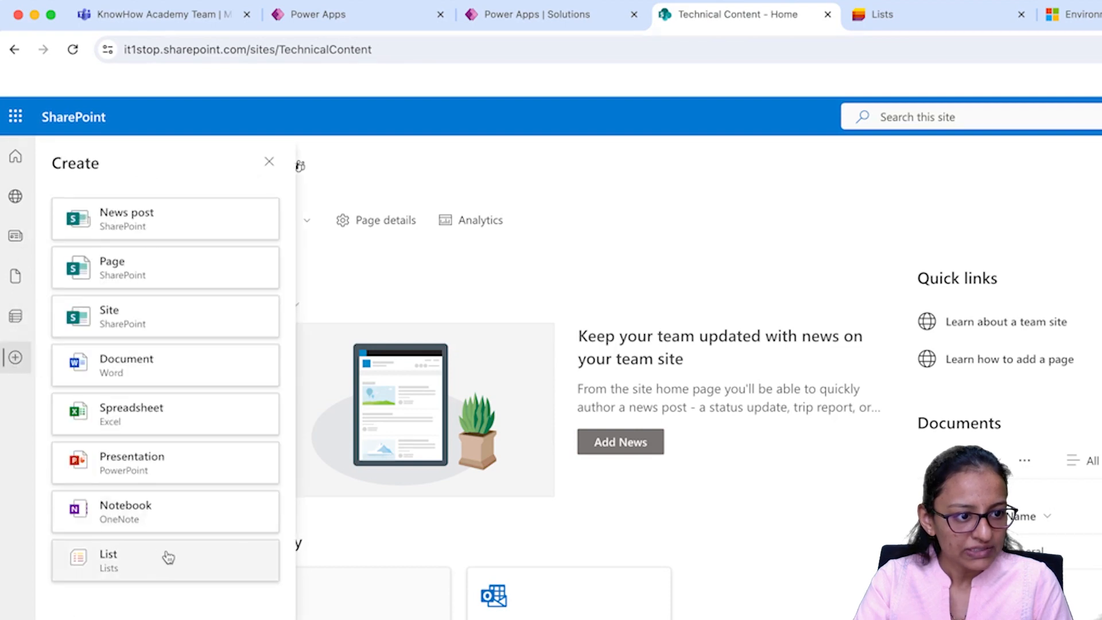
pyautogui.click(167, 556)
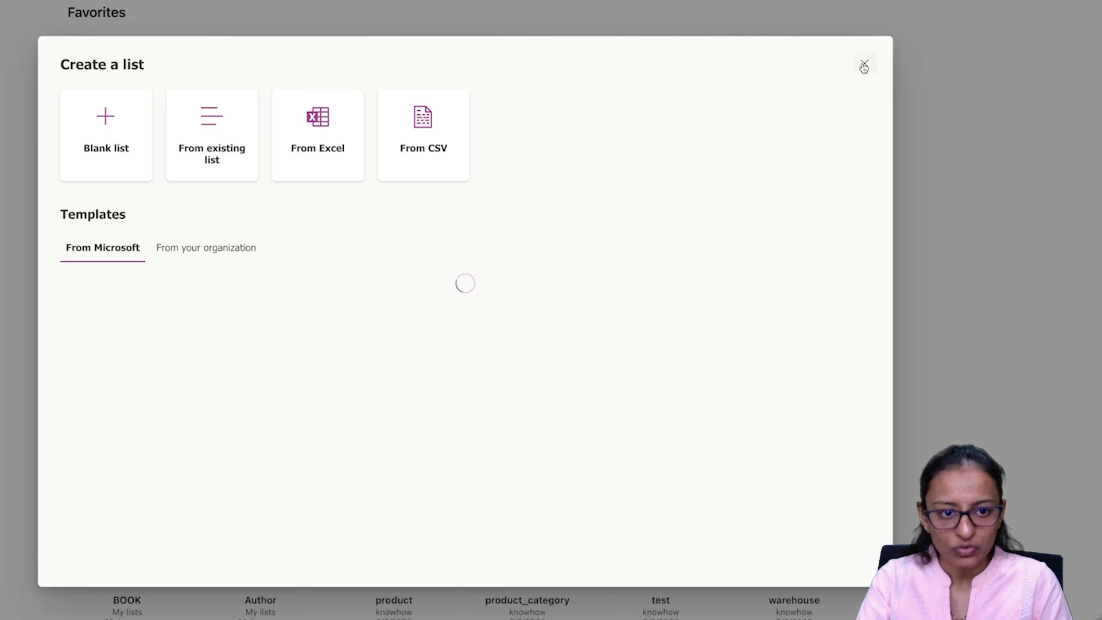
pyautogui.click(864, 63)
pyautogui.click(201, 21)
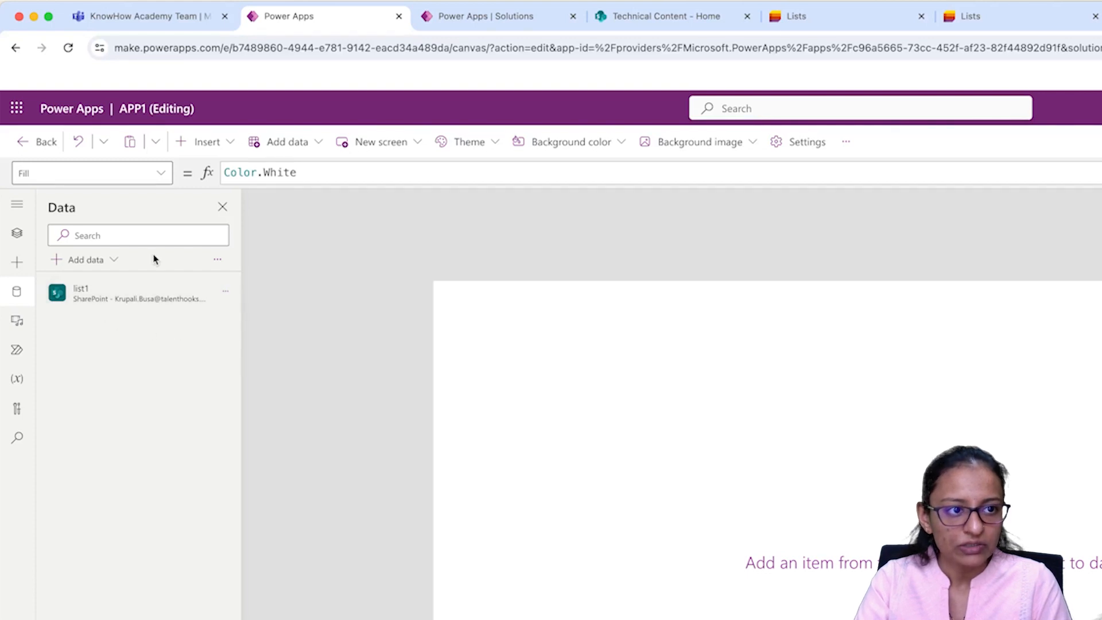
# Step: Insert a vertical gallery bound to list1 with Title and subtitle layout, and save APP1
pyautogui.click(207, 143)
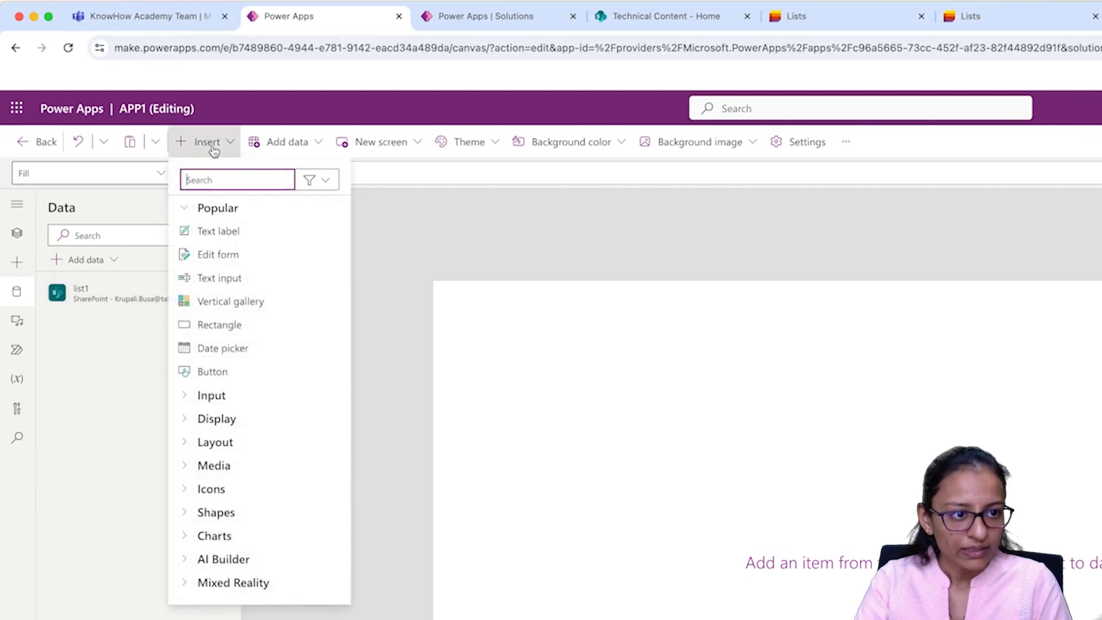
pyautogui.click(222, 313)
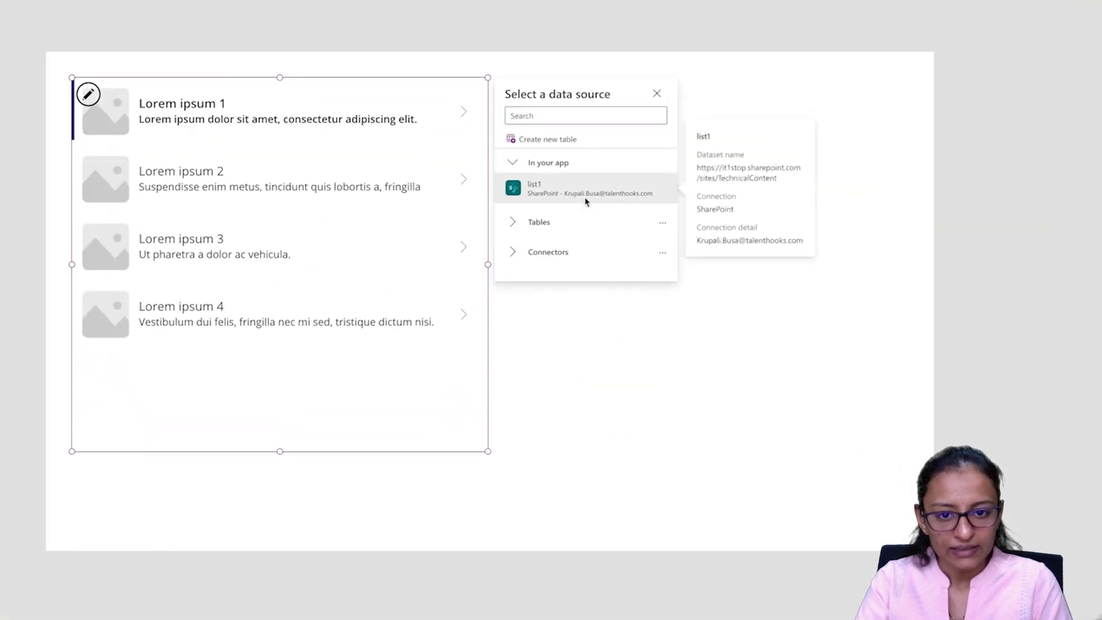
pyautogui.click(586, 198)
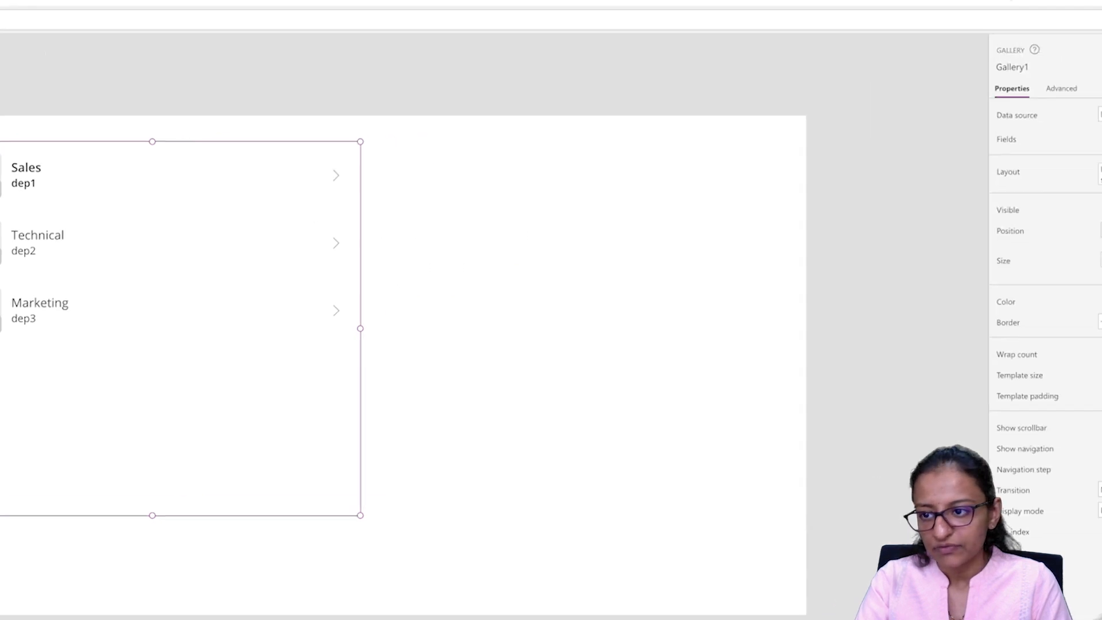
pyautogui.click(1044, 222)
pyautogui.click(1003, 352)
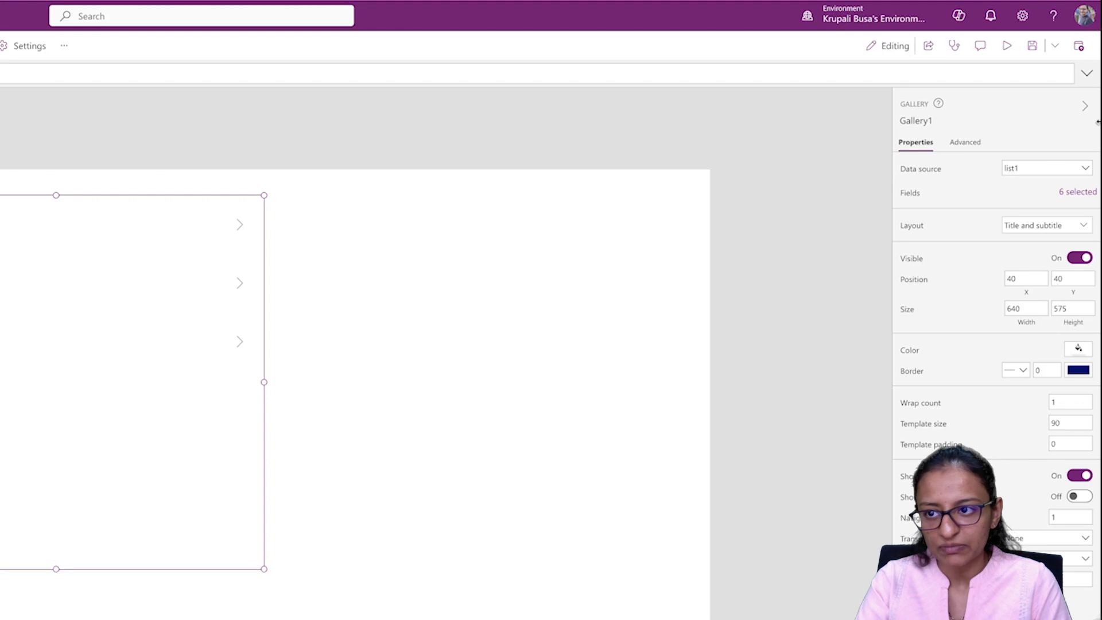
pyautogui.click(1025, 55)
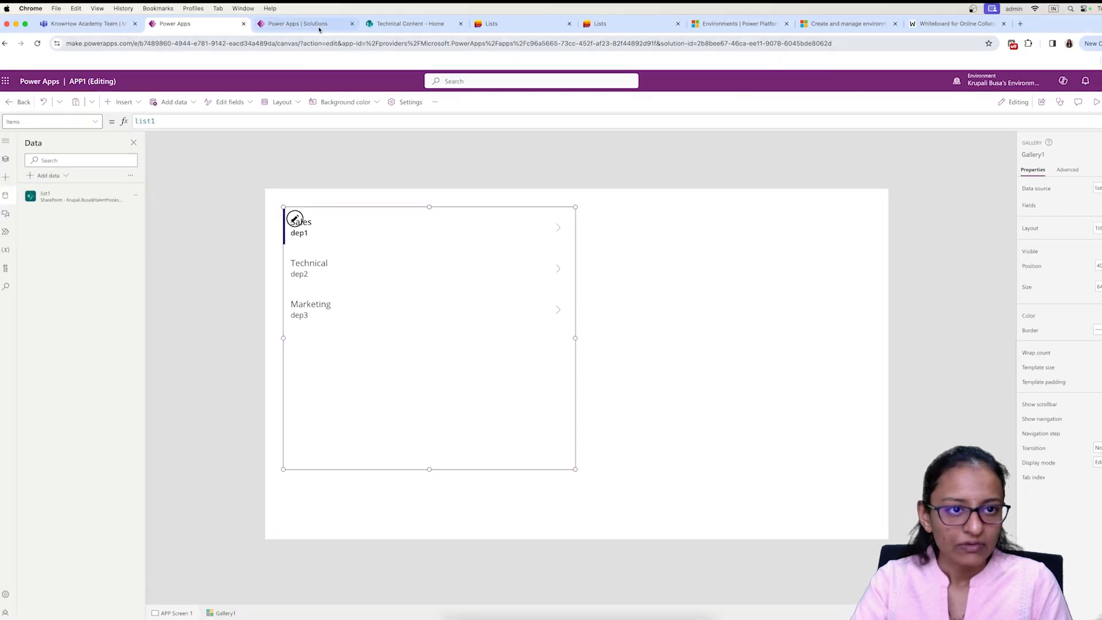
pyautogui.click(317, 24)
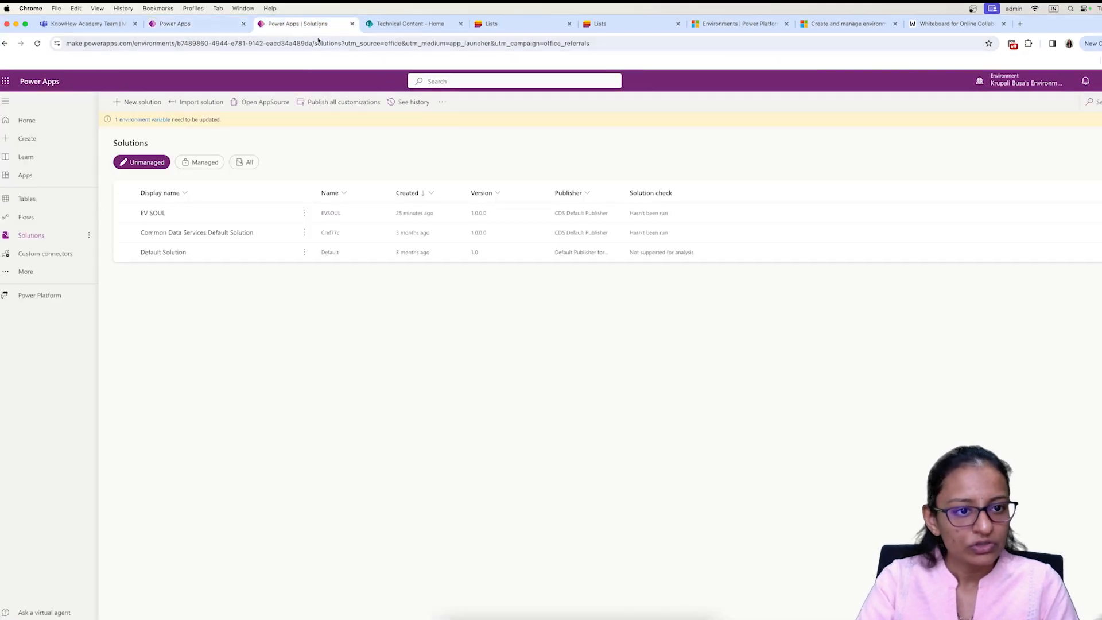
# Step: Inspect EV SOUL's objects, then return to the APP1 editor showing the list1 gallery
pyautogui.click(158, 215)
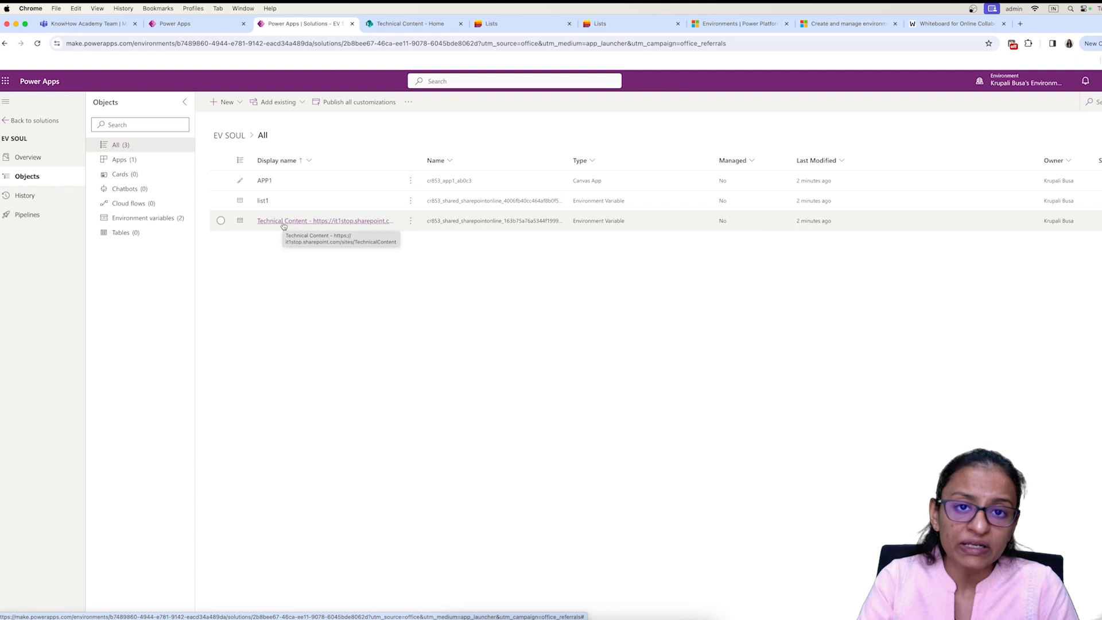
pyautogui.hotkey('ctrl', 'shift', 'Tab')
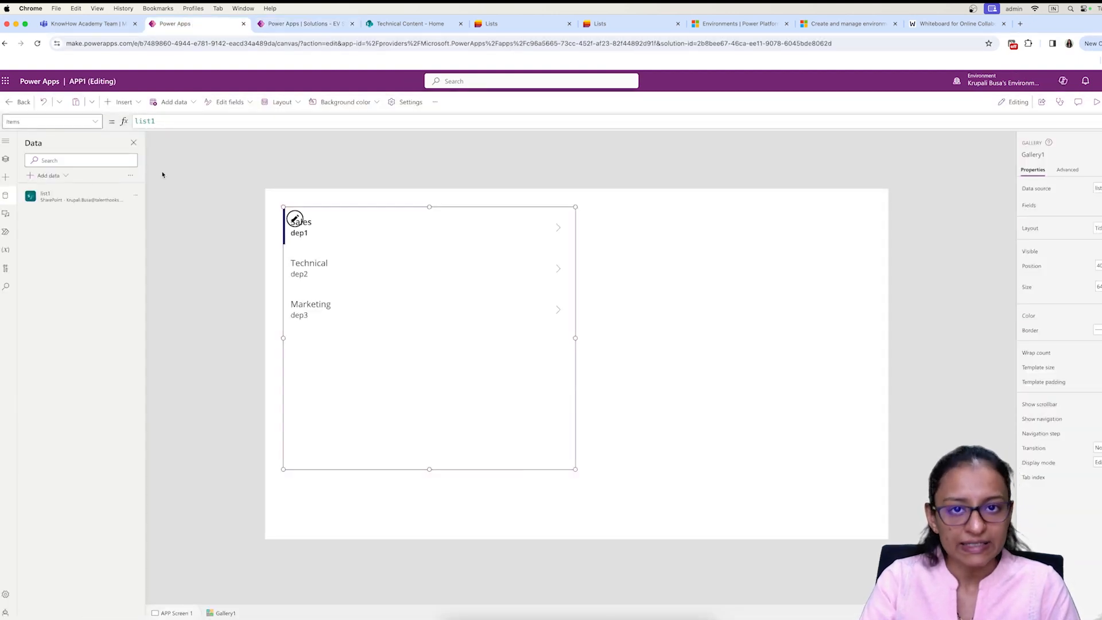
pyautogui.click(370, 24)
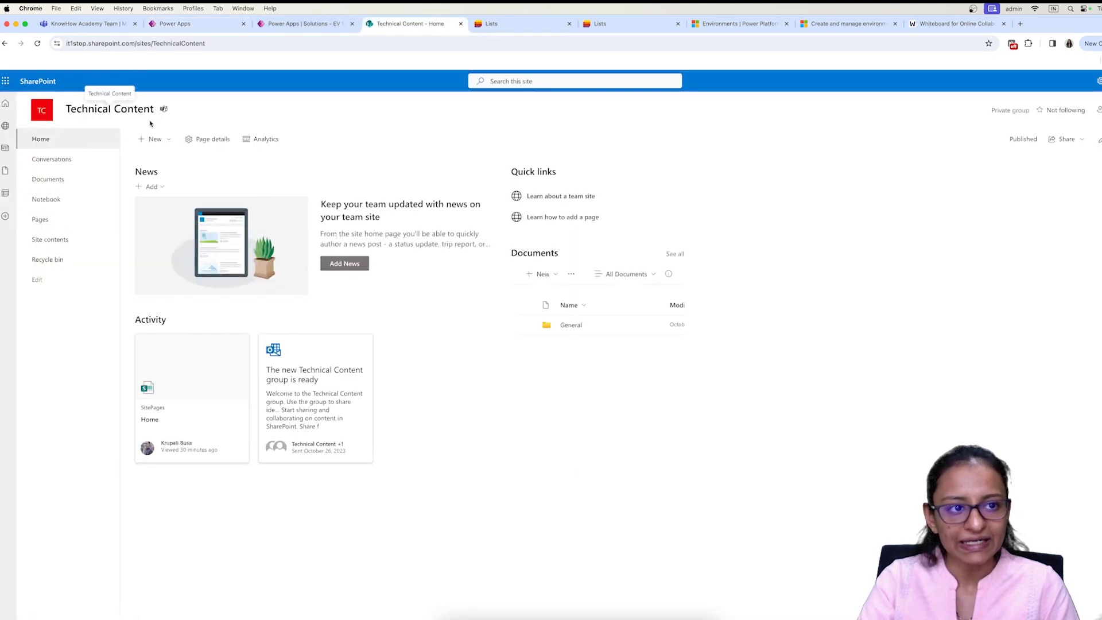
# Step: Switch back and forth between the EV SOUL solution objects and the Technical Content SharePoint site
pyautogui.click(298, 26)
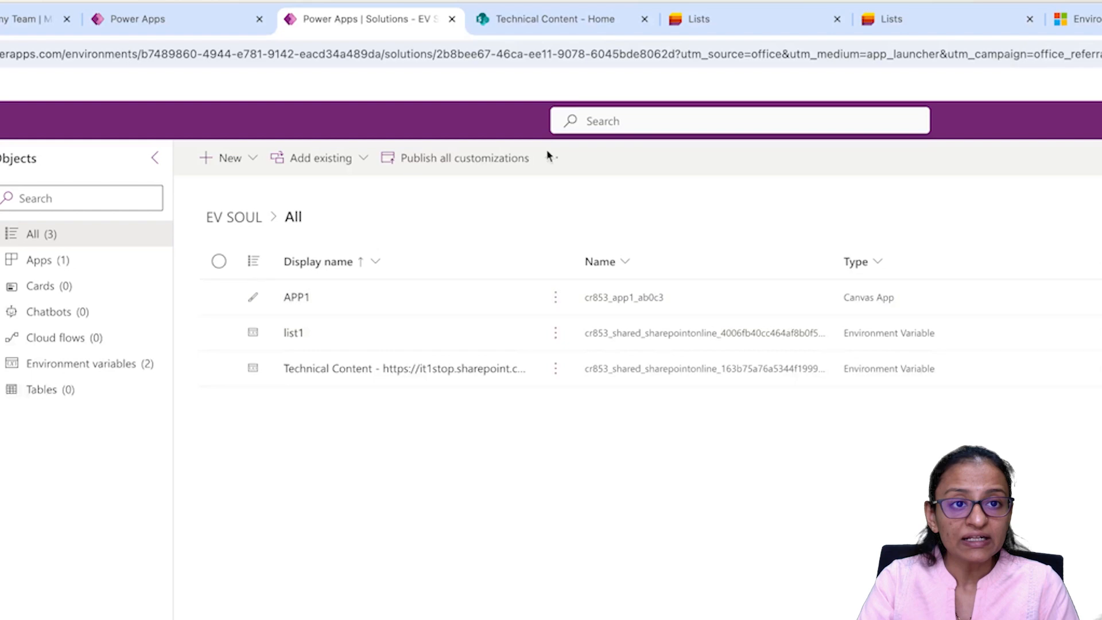
pyautogui.click(579, 22)
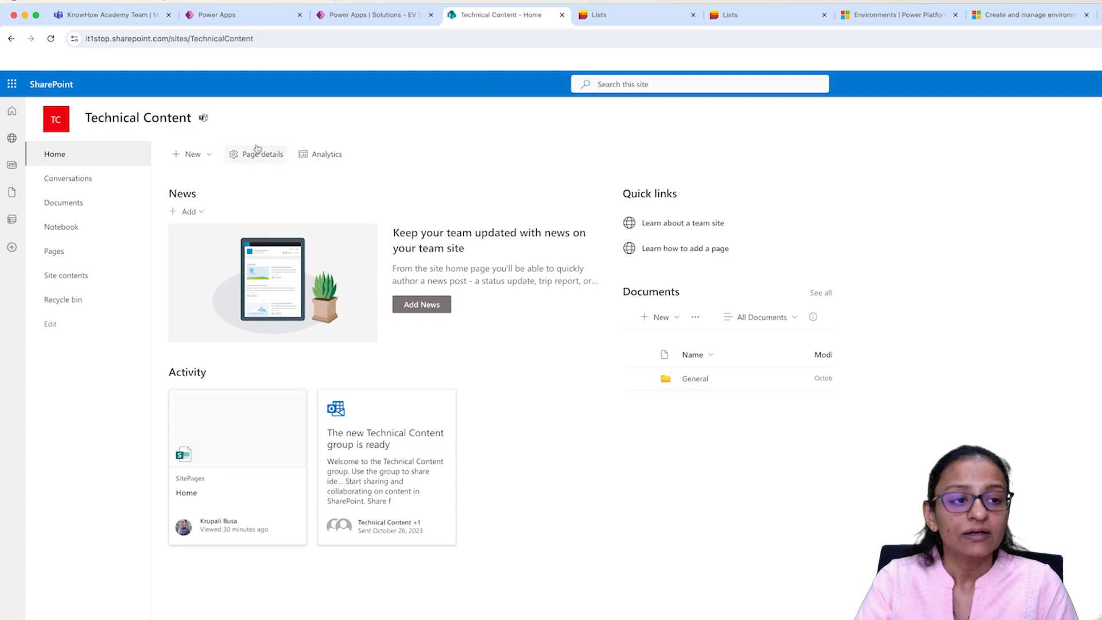
pyautogui.click(393, 17)
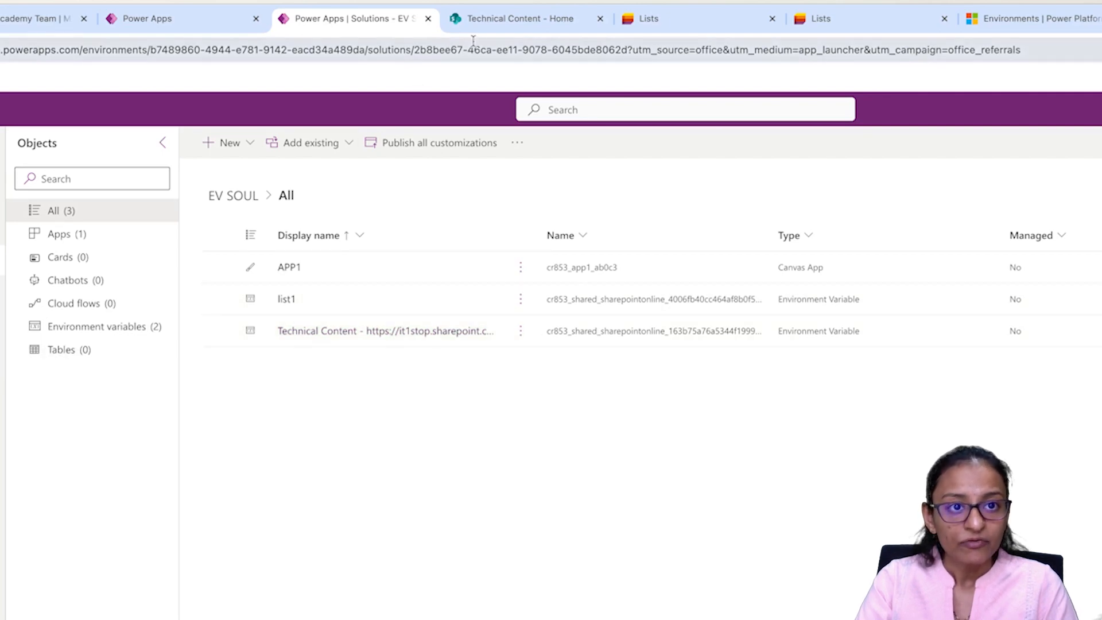
pyautogui.click(476, 18)
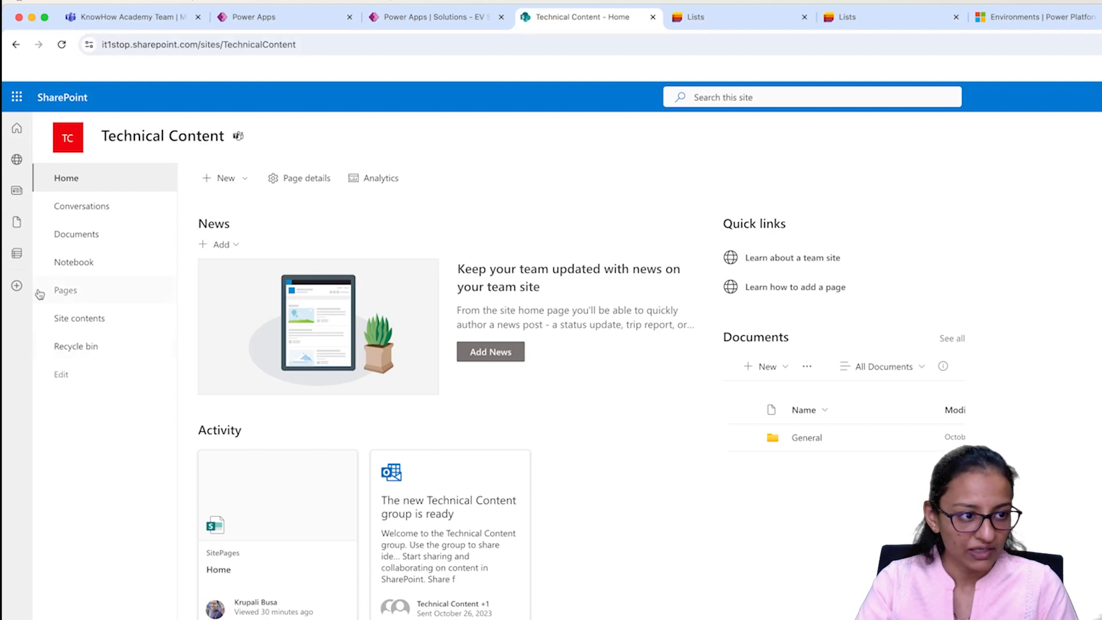
# Step: Open list1 to check its Sales, Technical and Marketing rows, then return to EV SOUL
pyautogui.click(16, 285)
pyautogui.click(107, 456)
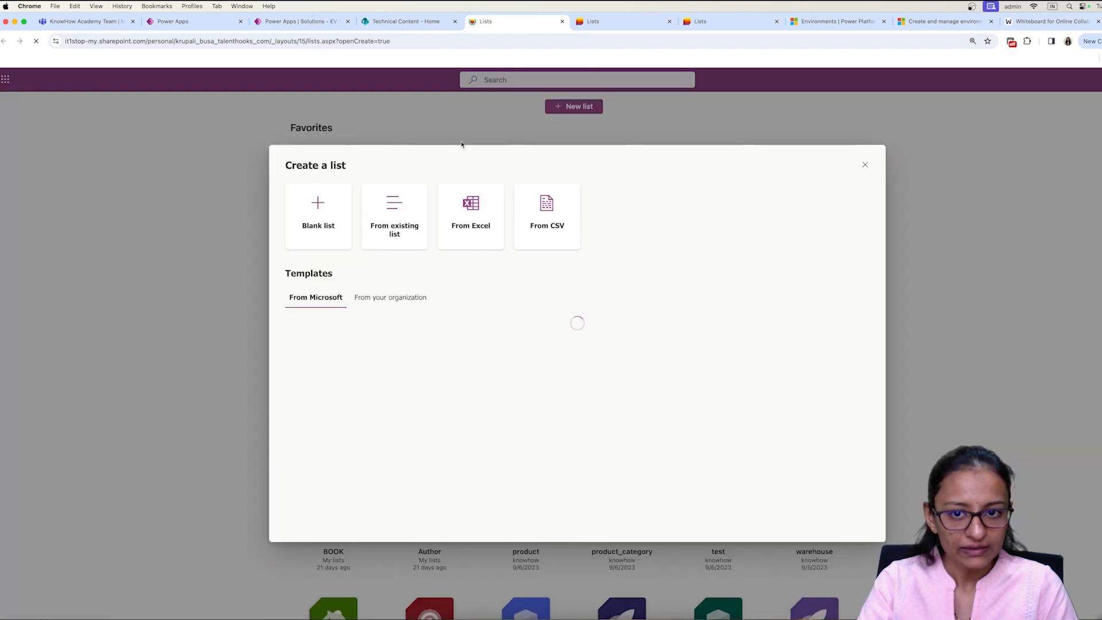
pyautogui.click(864, 165)
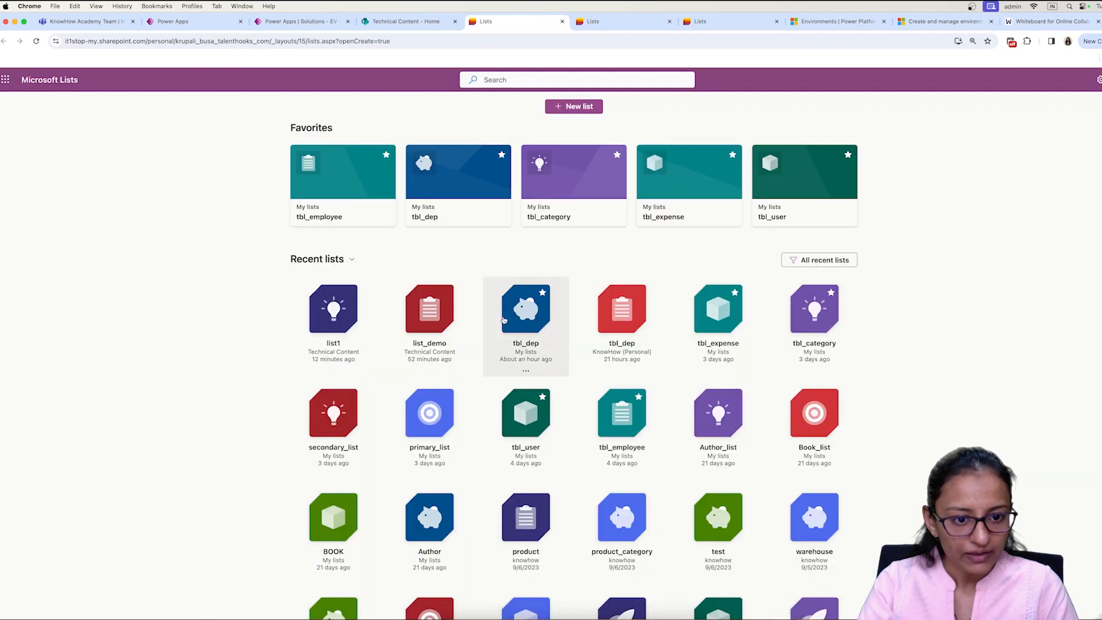
pyautogui.click(325, 319)
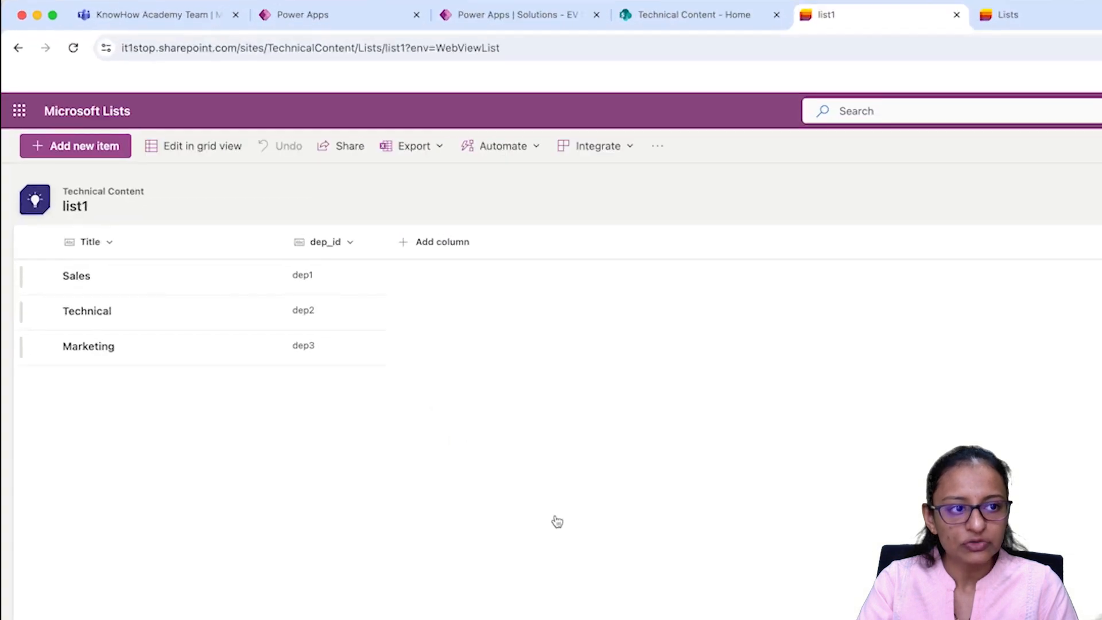
pyautogui.click(682, 24)
pyautogui.click(580, 14)
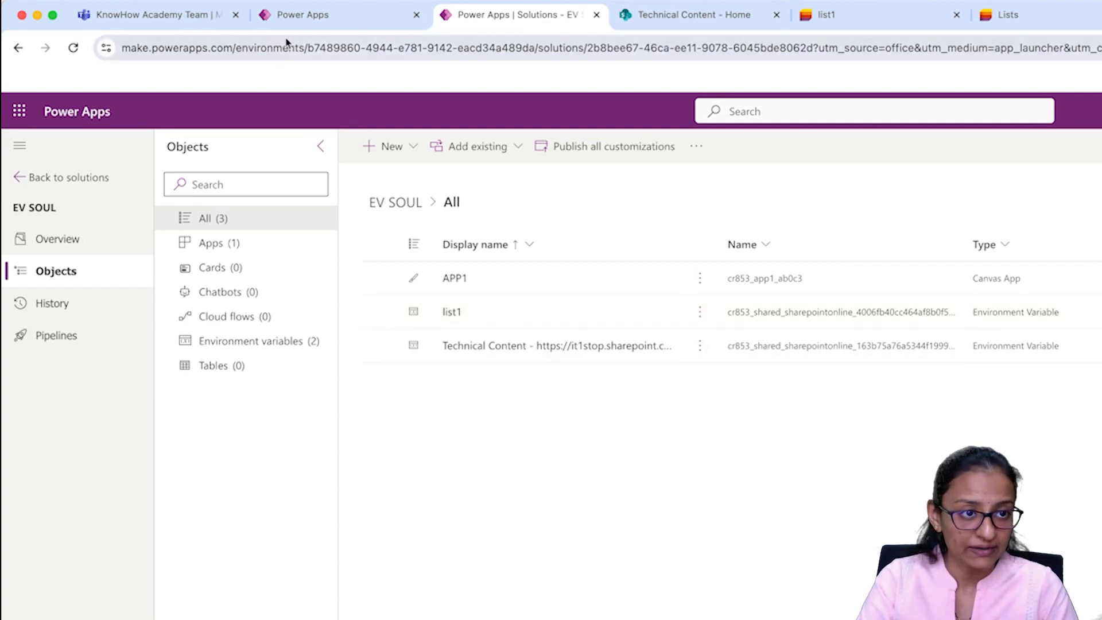
# Step: Publish this version of APP1 from its editor and go back to the EV SOUL solution
pyautogui.click(300, 26)
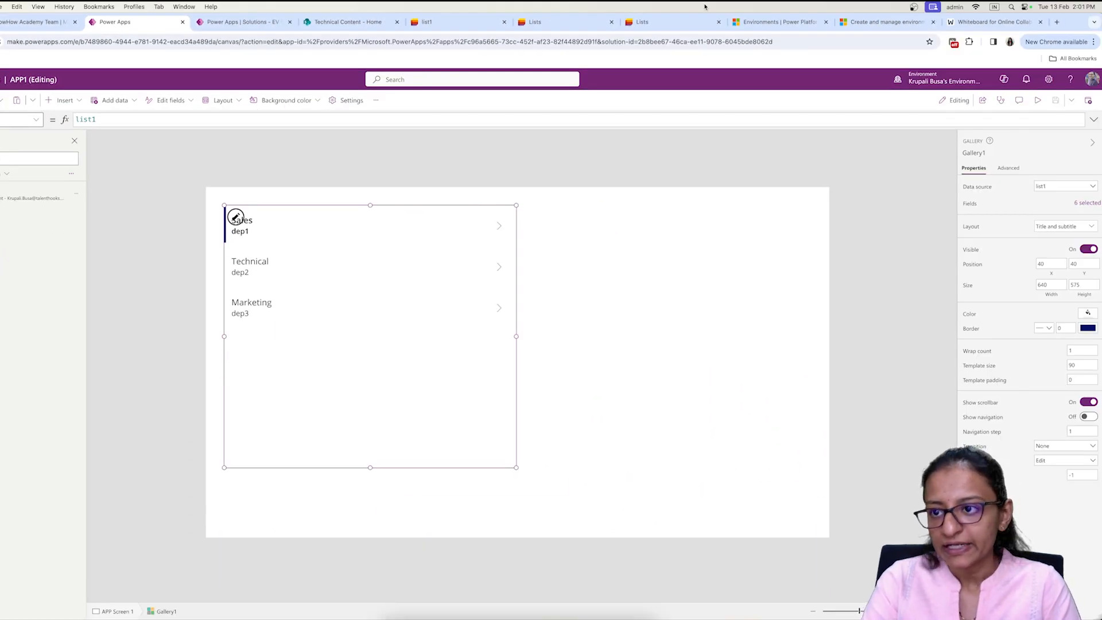
pyautogui.click(1088, 100)
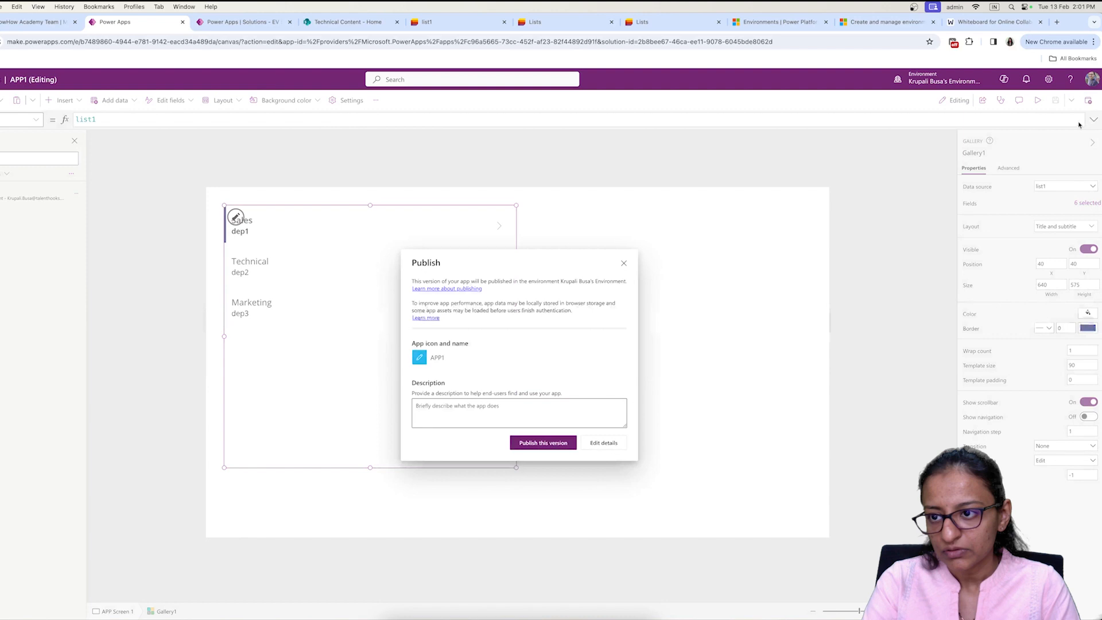
pyautogui.click(555, 443)
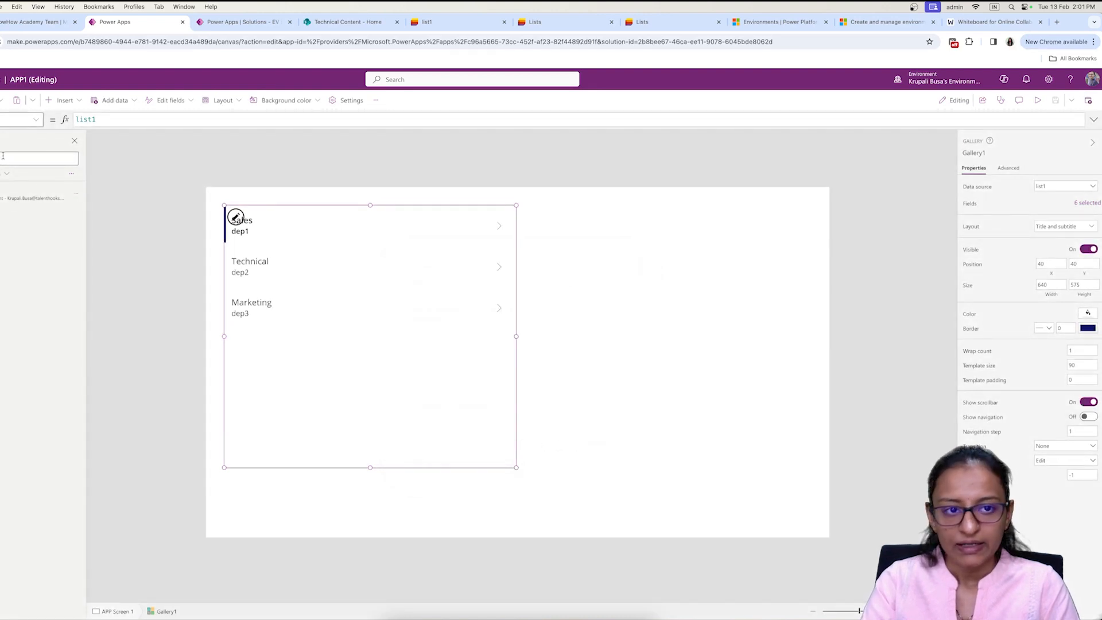
pyautogui.click(6, 44)
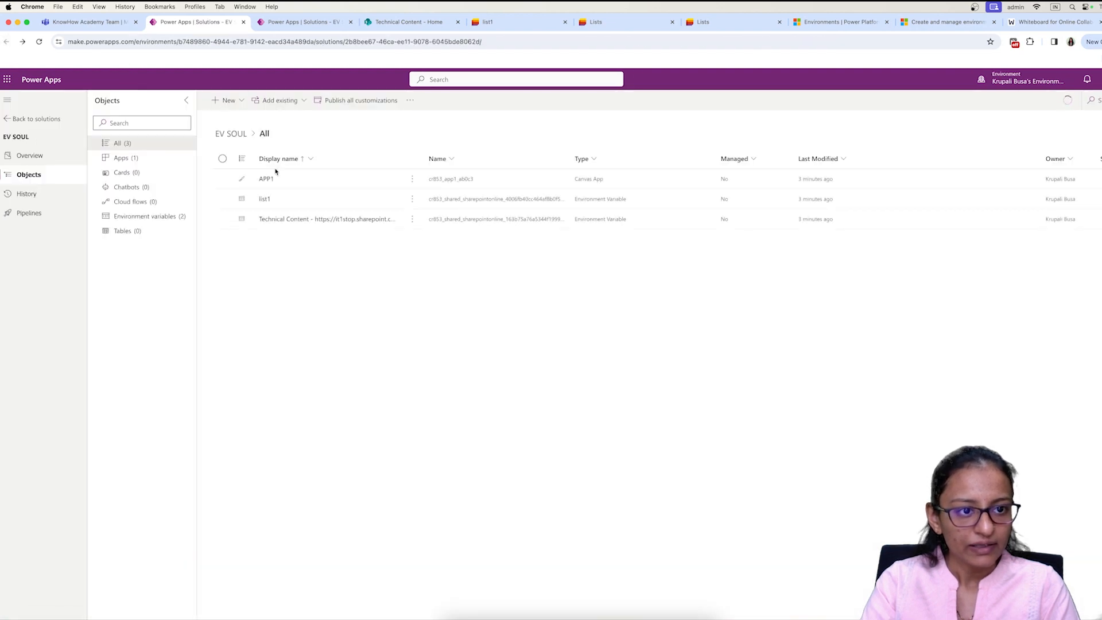
# Step: Go back to the Solutions list and open Select environment to see TEST DEMO
pyautogui.click(38, 118)
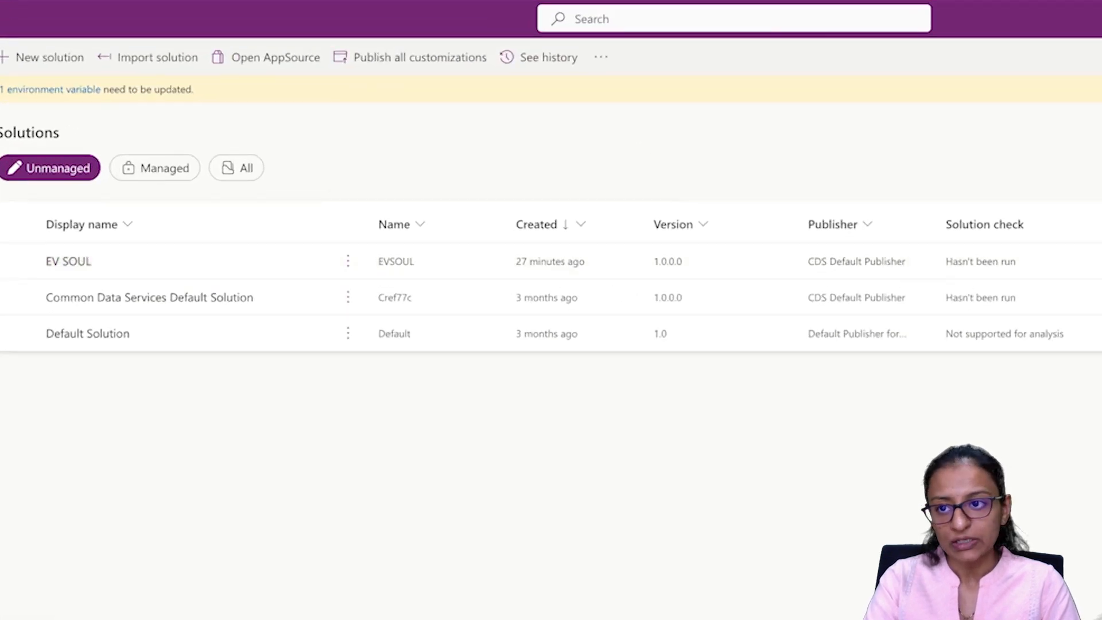
pyautogui.click(1101, 29)
pyautogui.moveTo(868, 384)
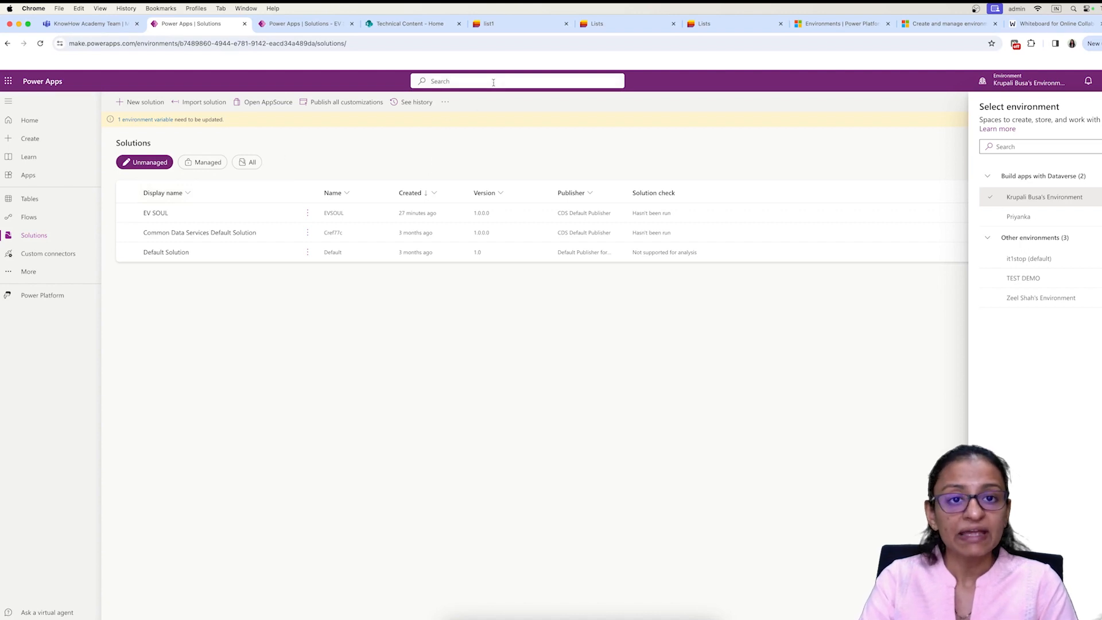
# Step: On the Technical Content SharePoint site, browse My sites, My news, My files and My lists
pyautogui.click(414, 25)
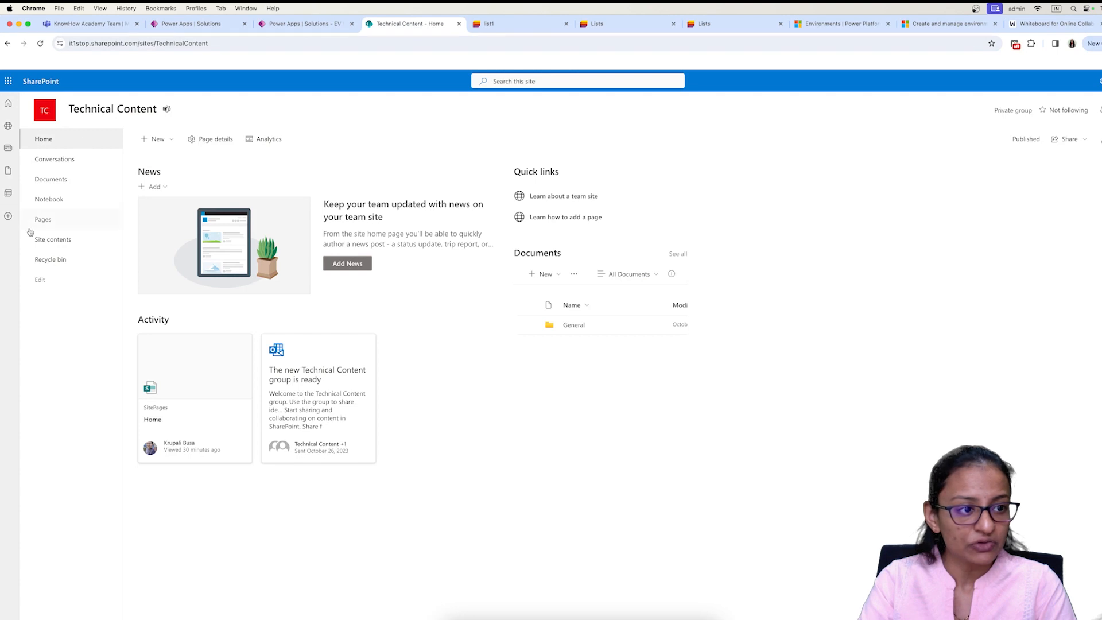
pyautogui.click(8, 216)
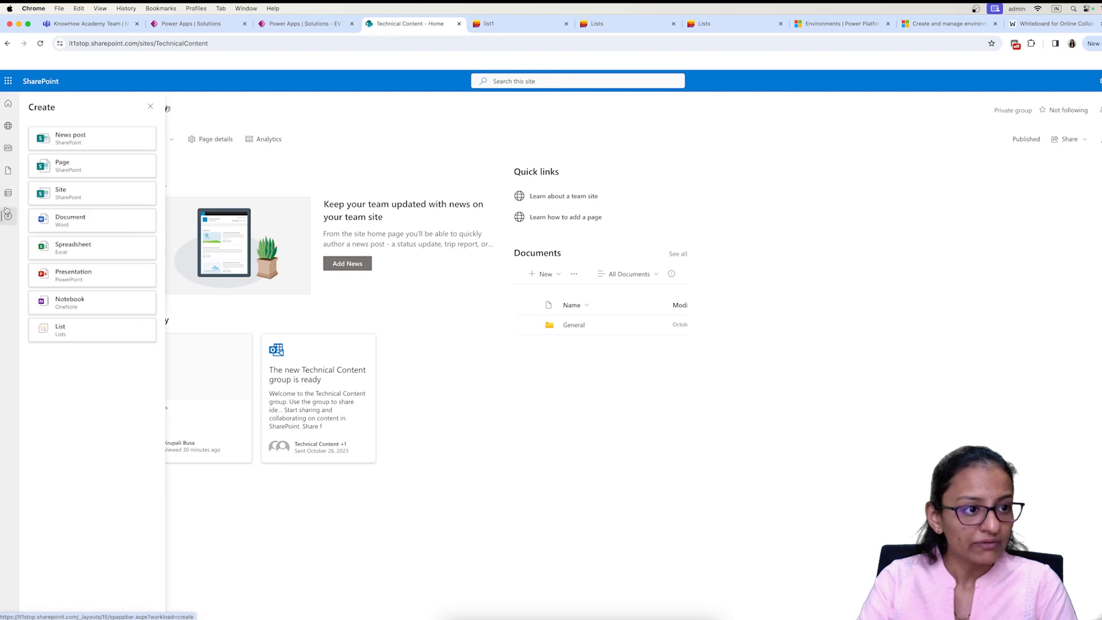
pyautogui.click(8, 125)
pyautogui.click(8, 147)
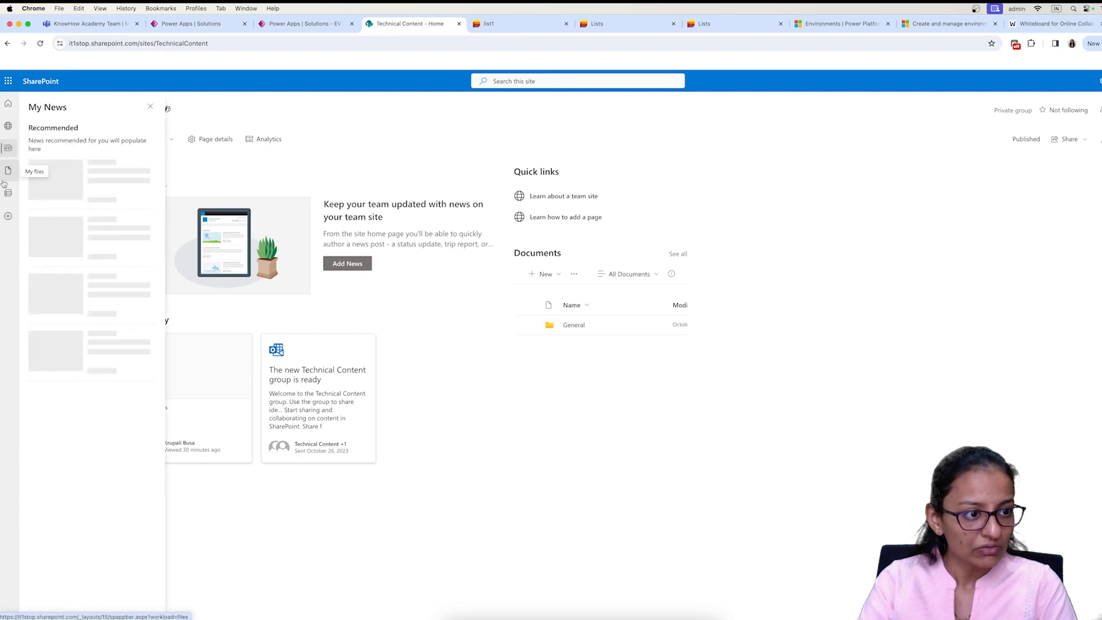
pyautogui.click(7, 173)
pyautogui.click(9, 194)
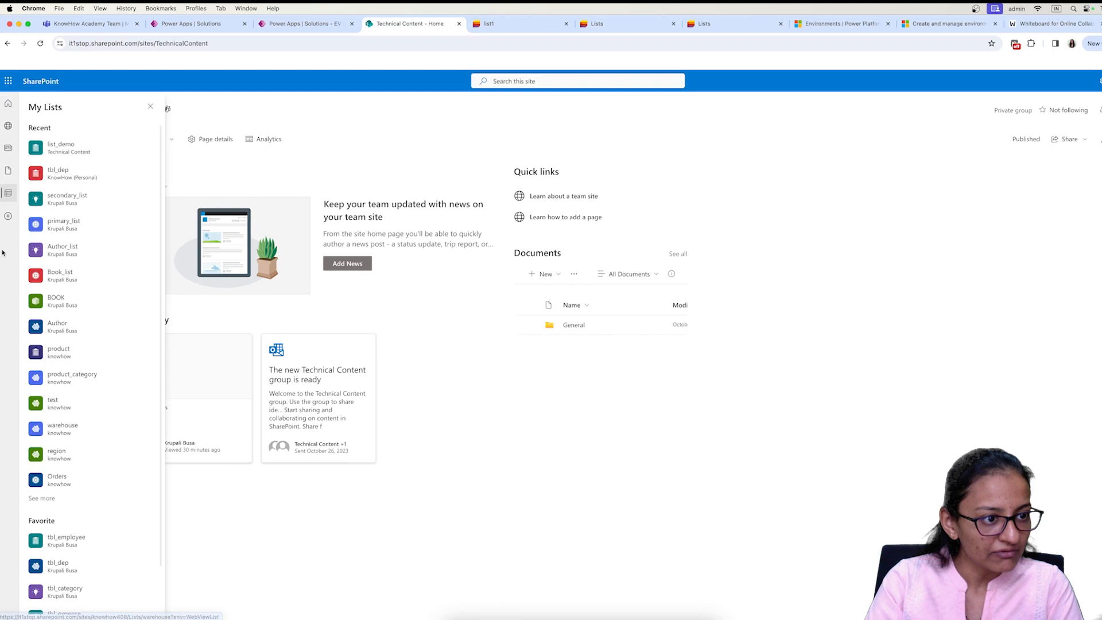
# Step: Dismiss the Create a list dialog to review list1 and list2, then return to EV SOUL
pyautogui.click(8, 225)
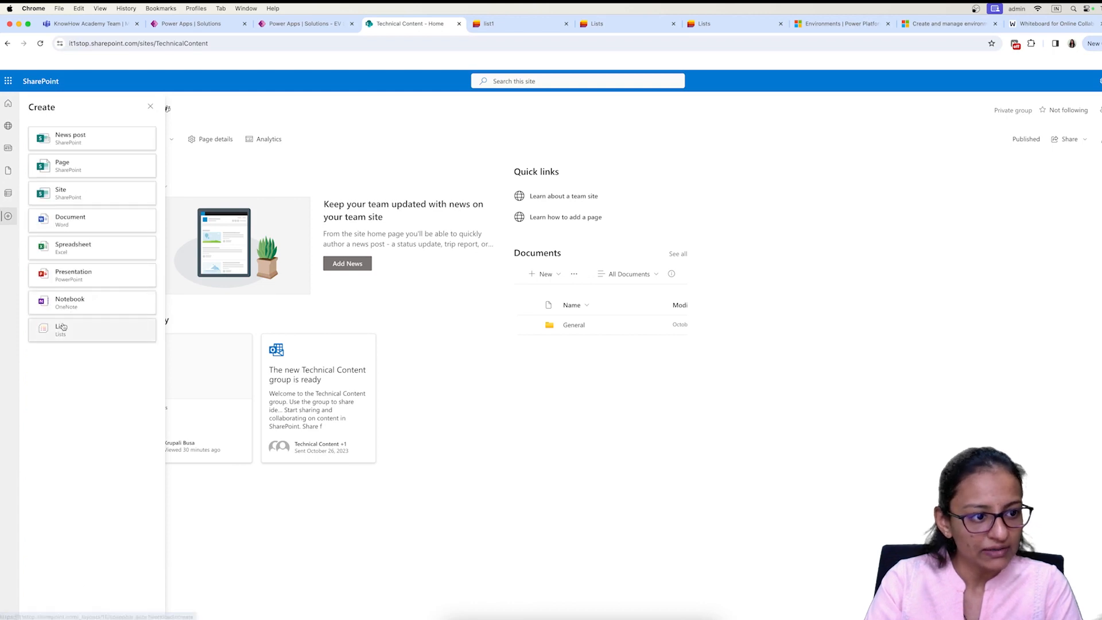
pyautogui.click(68, 328)
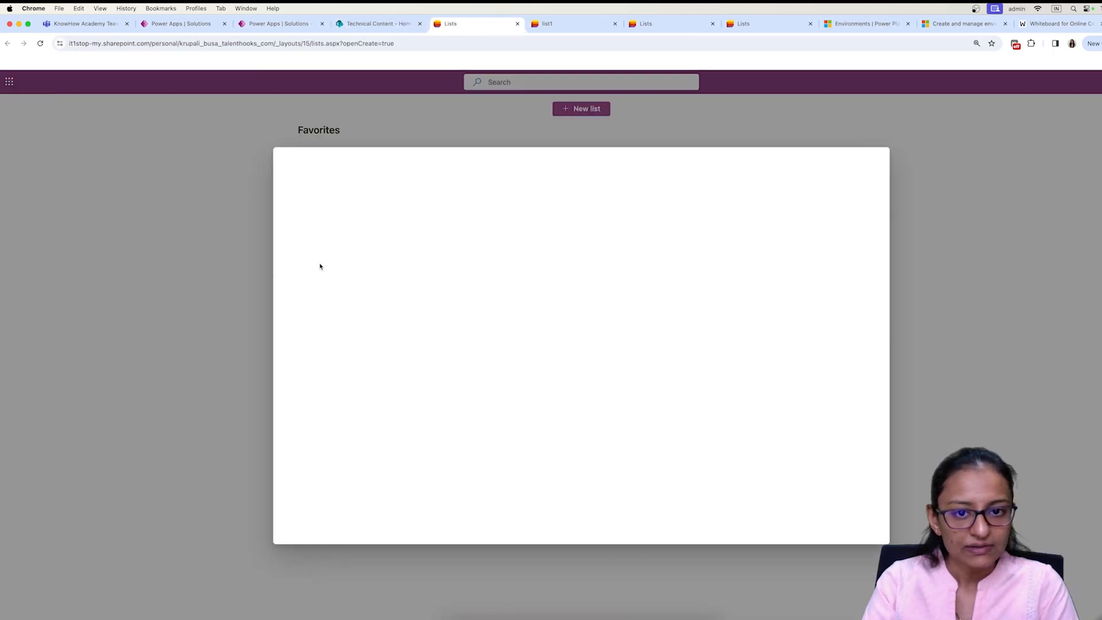
pyautogui.click(870, 167)
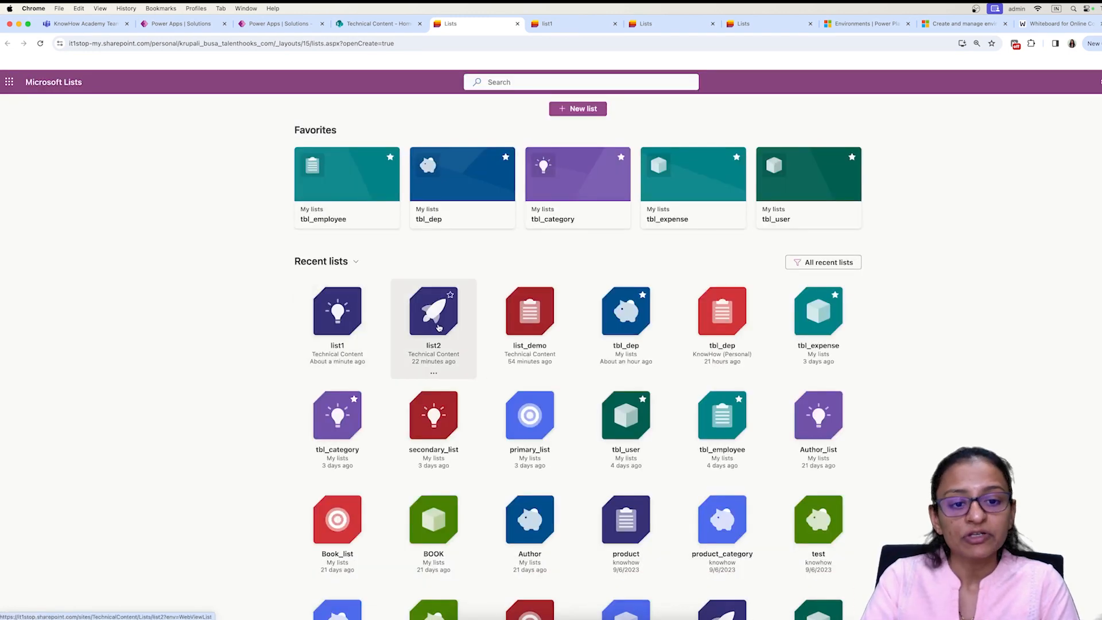
pyautogui.click(270, 26)
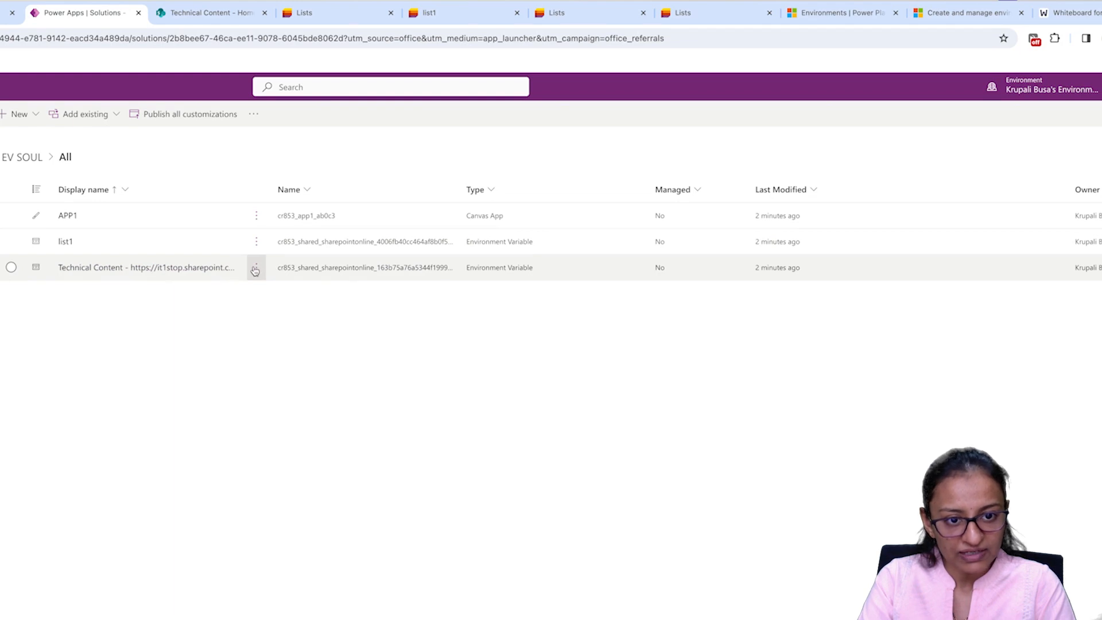
# Step: Remove the Technical Content variable's current site value from the EV SOUL solution
pyautogui.click(255, 270)
pyautogui.click(275, 293)
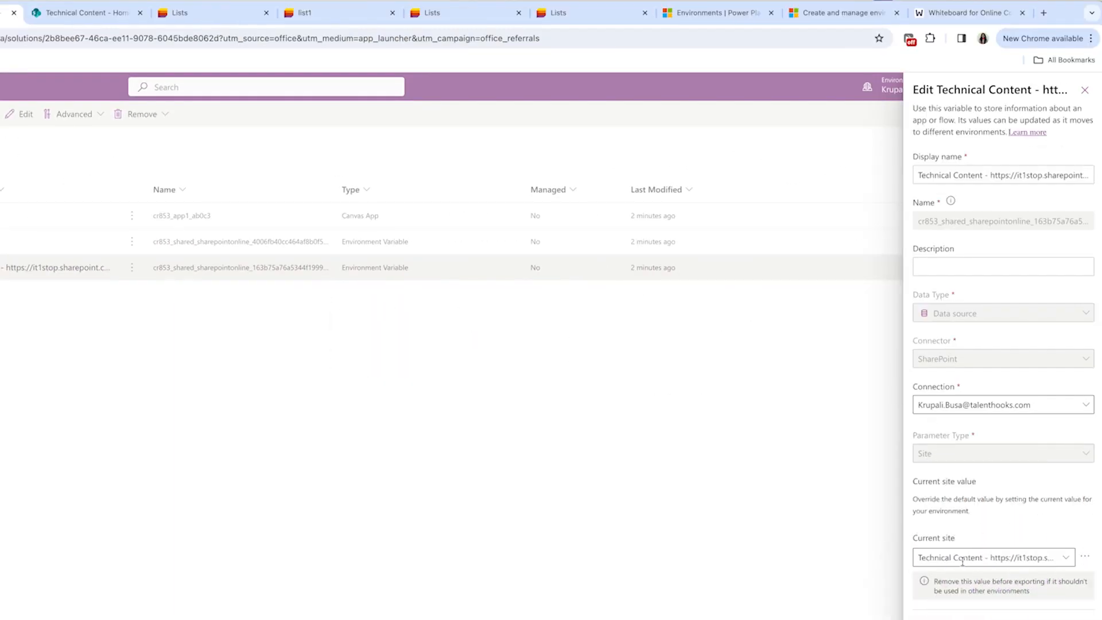
pyautogui.click(1088, 342)
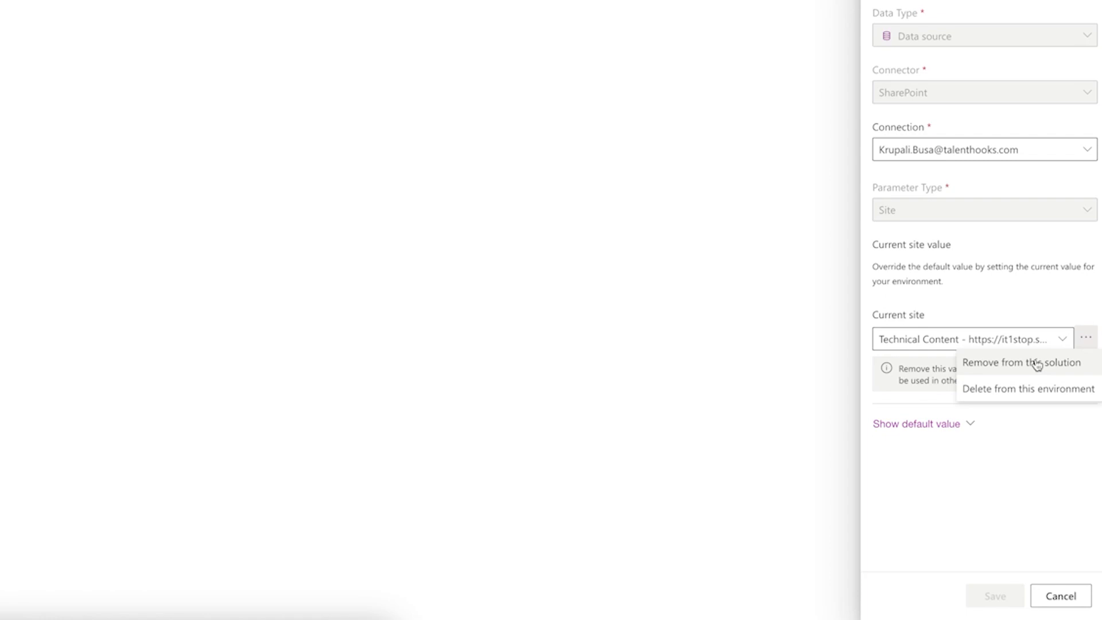
pyautogui.click(1036, 363)
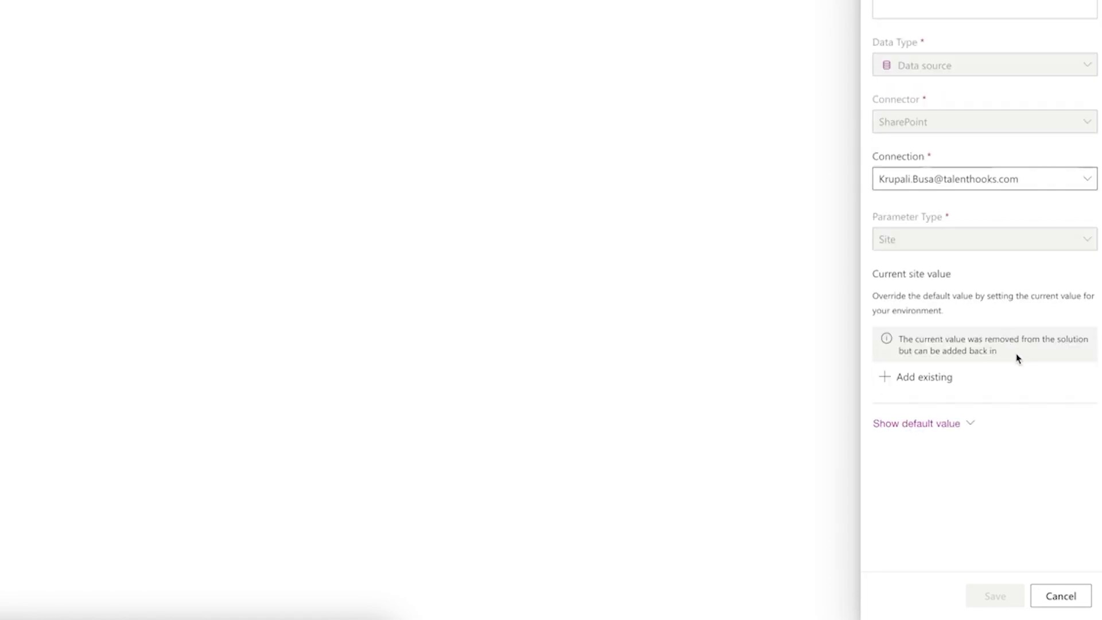
pyautogui.click(1060, 595)
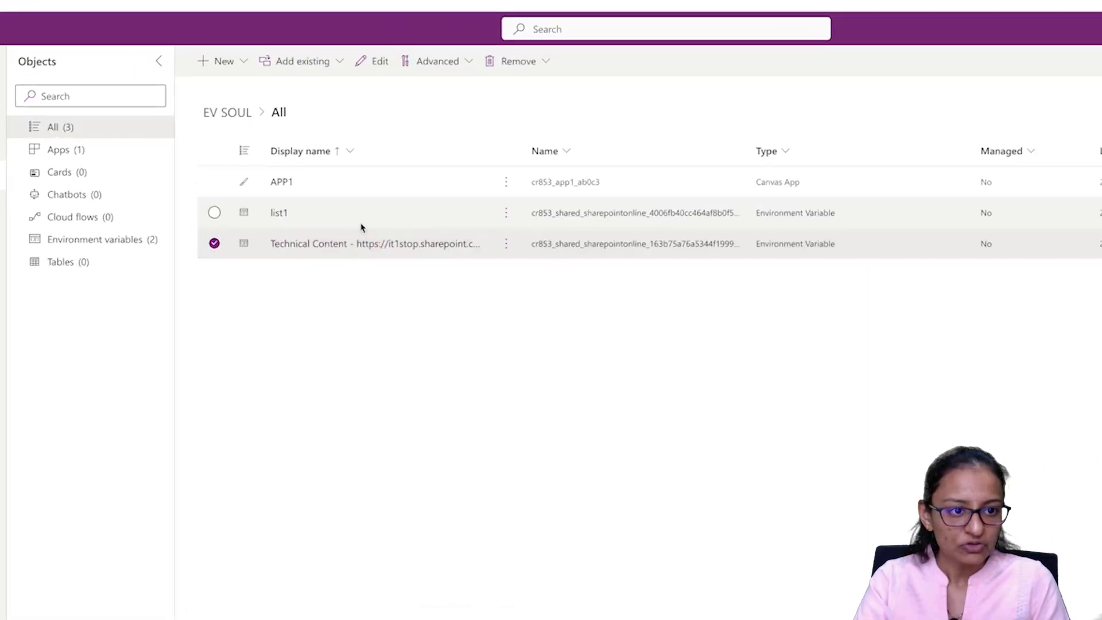
# Step: Remove list1's current list value from the solution and reload the solution page
pyautogui.click(356, 195)
pyautogui.click(571, 253)
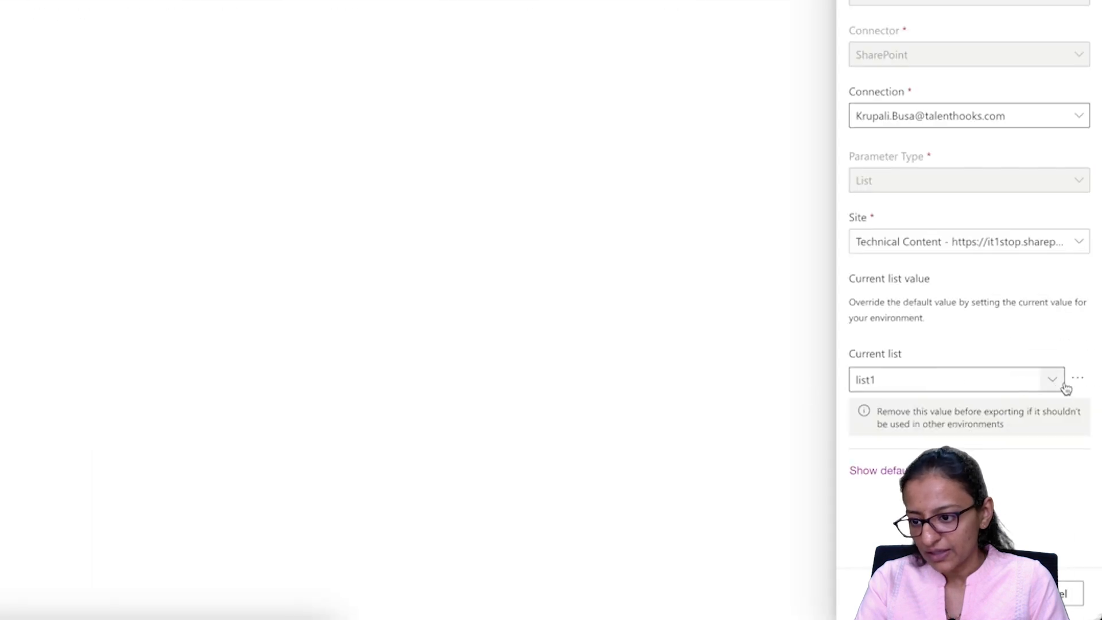
pyautogui.click(1051, 380)
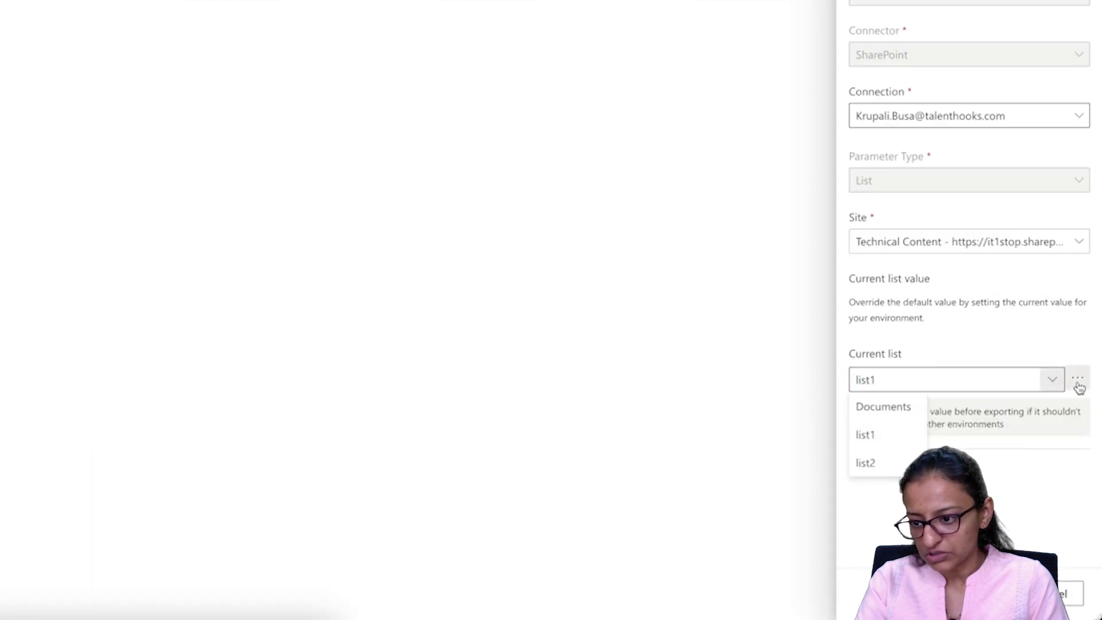
pyautogui.click(1077, 380)
pyautogui.click(1038, 404)
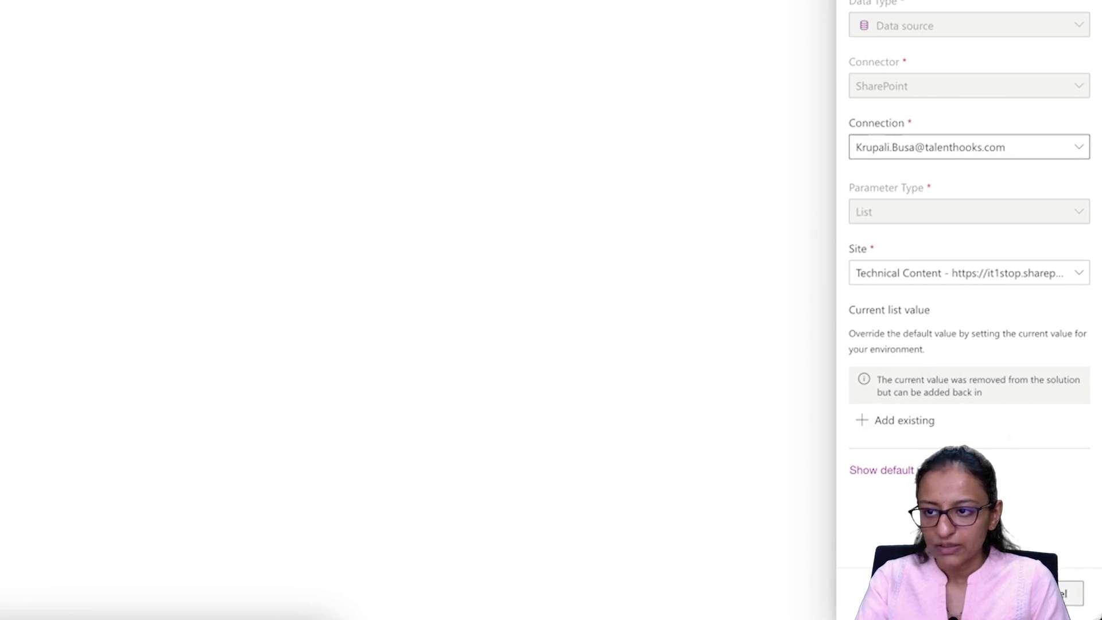
pyautogui.click(1090, 91)
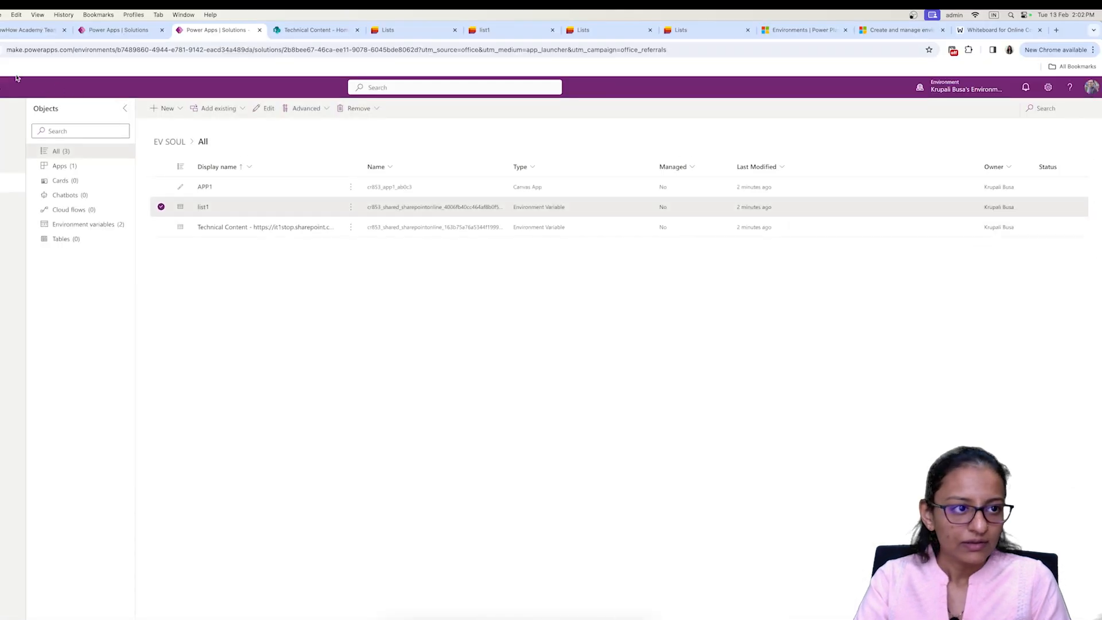
pyautogui.click(44, 50)
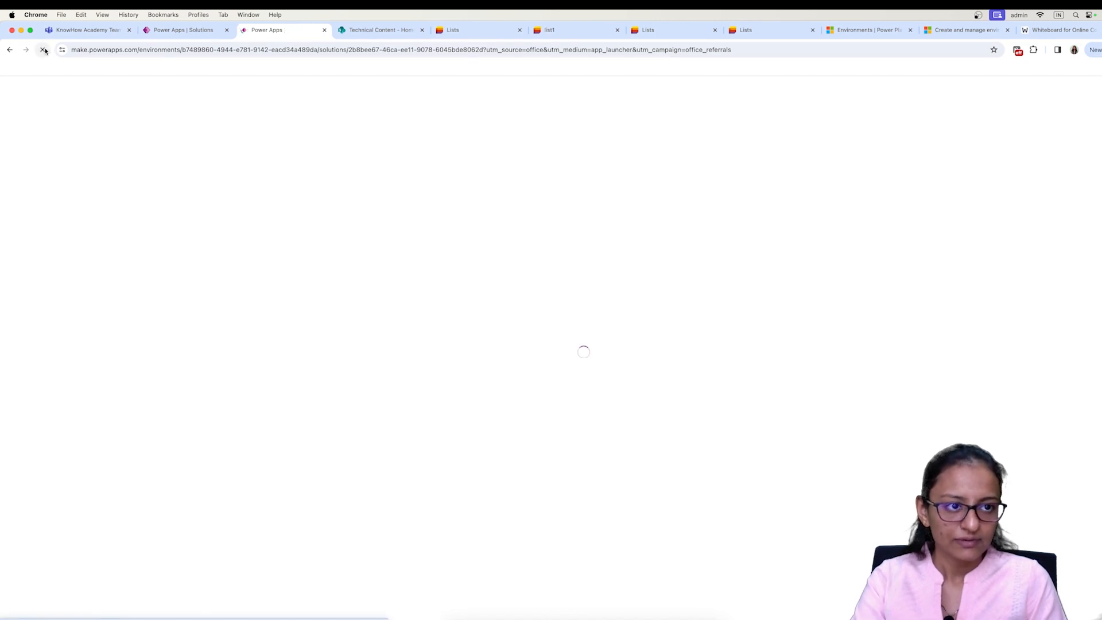
# Step: Open the EV SOUL solution and look at APP1's actions menu without choosing anything
pyautogui.click(197, 32)
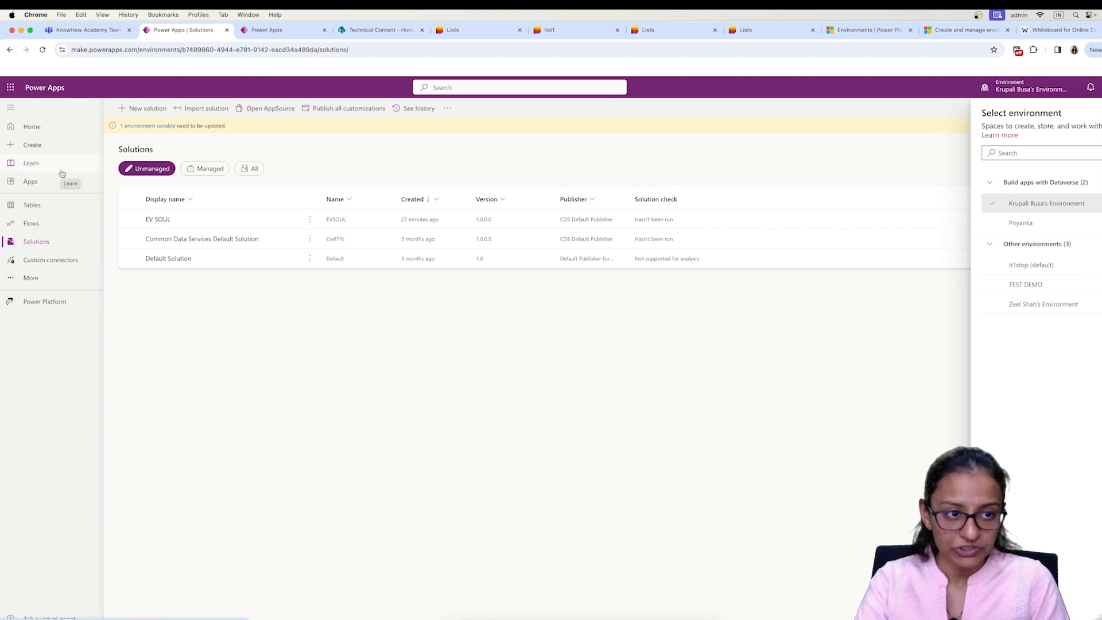
pyautogui.click(156, 220)
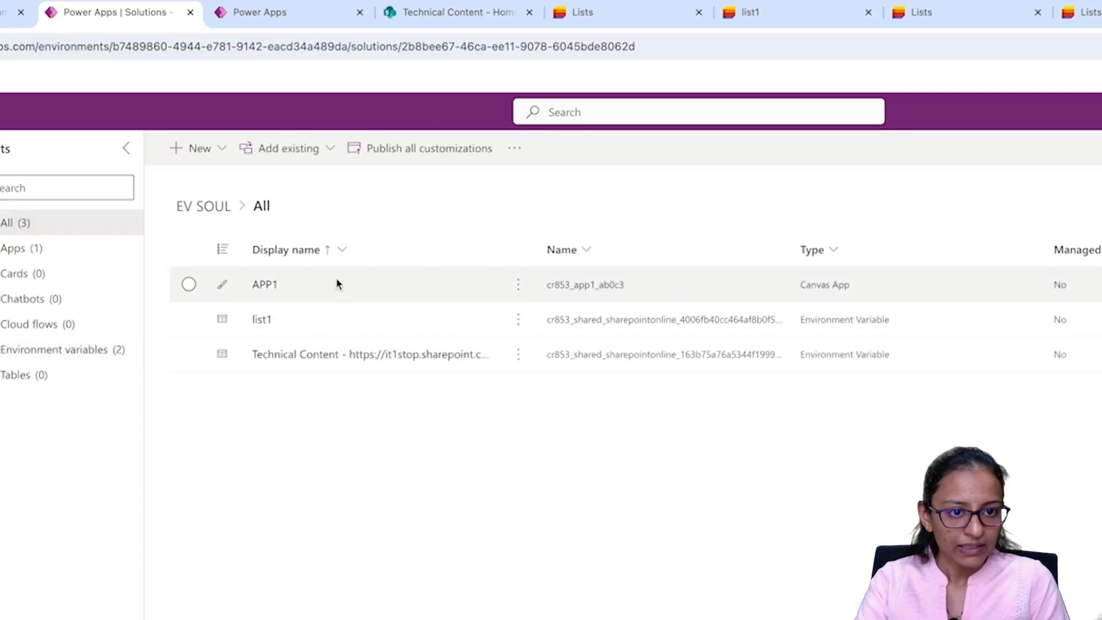
pyautogui.click(518, 284)
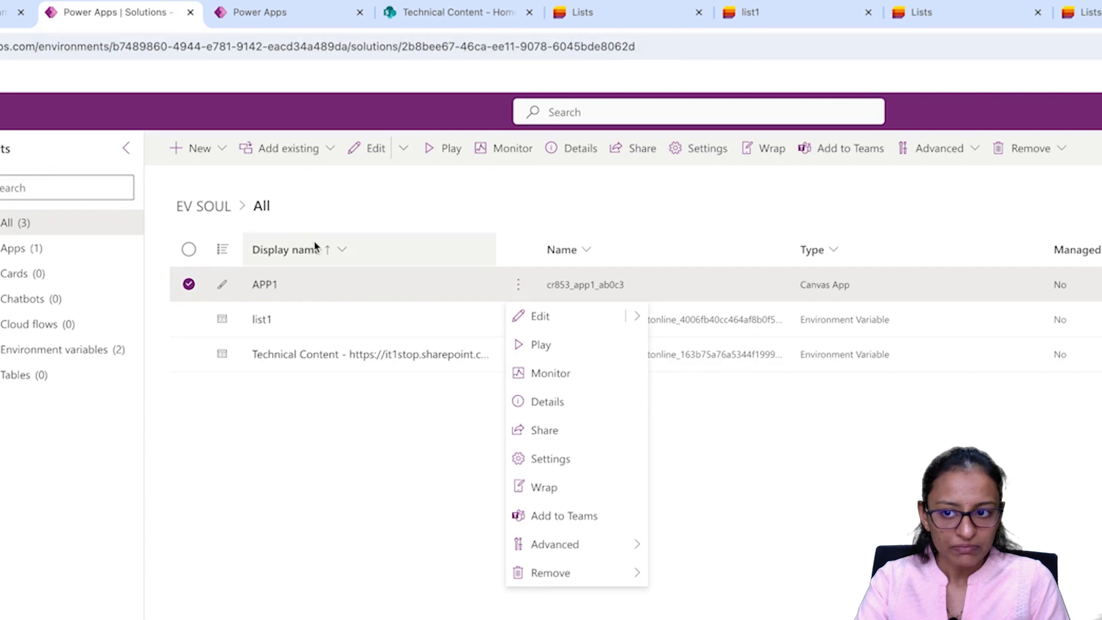
pyautogui.press('Escape')
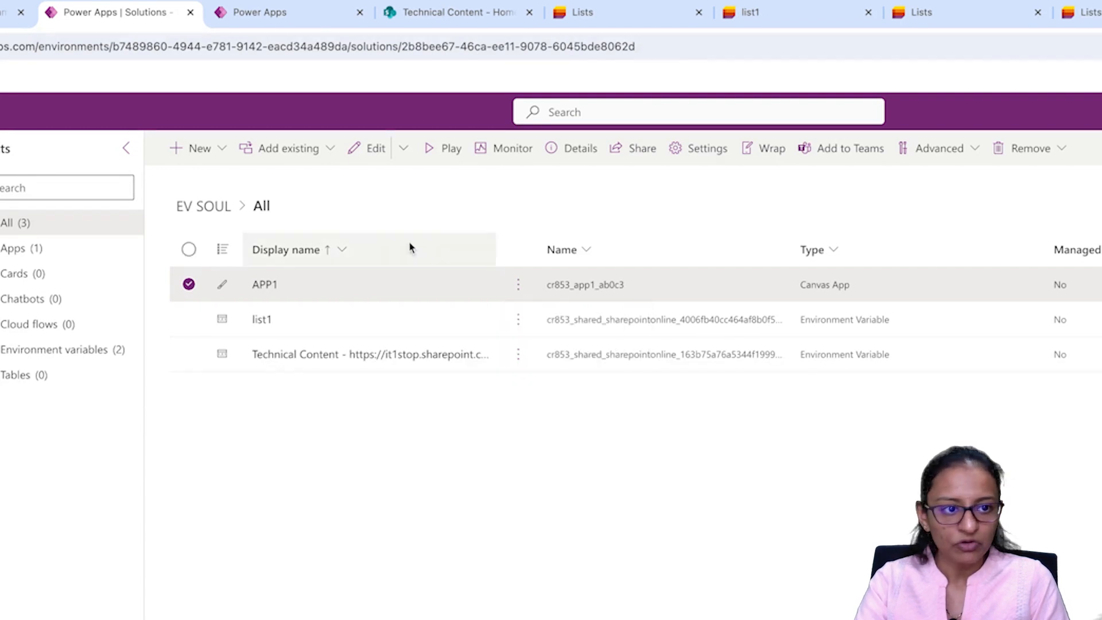
# Step: Select TEST DEMO from the environment picker
pyautogui.click(270, 25)
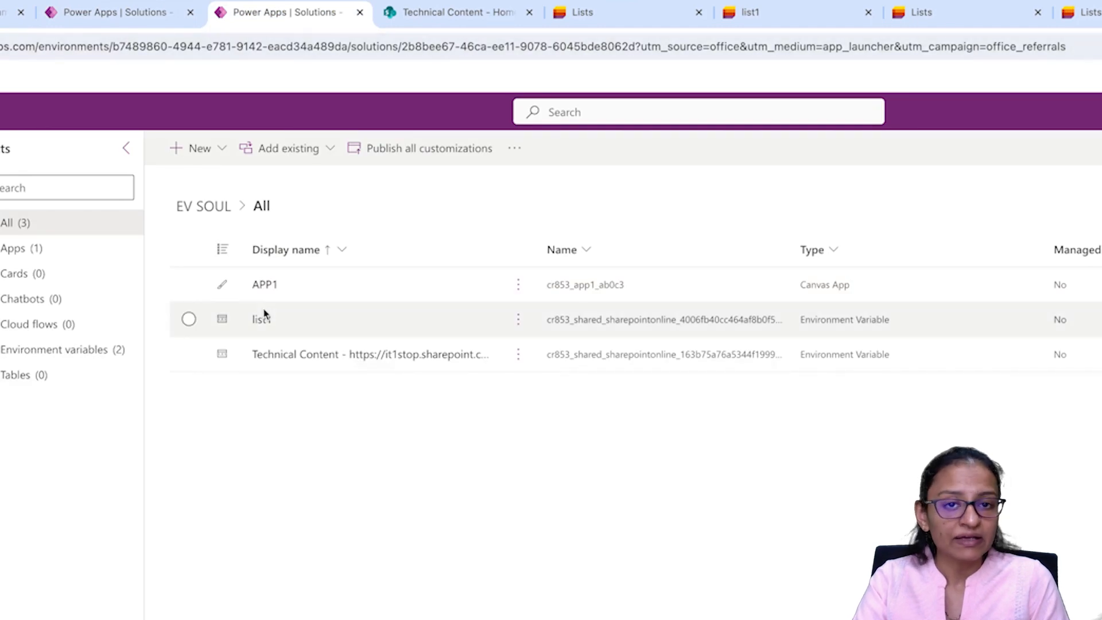
pyautogui.click(122, 23)
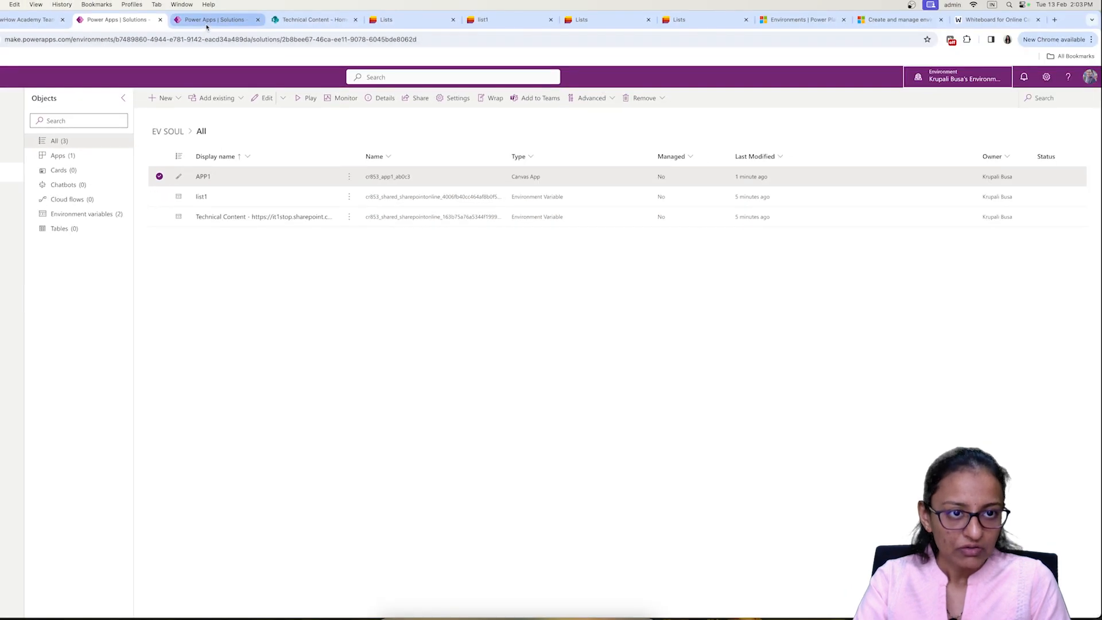
pyautogui.click(207, 27)
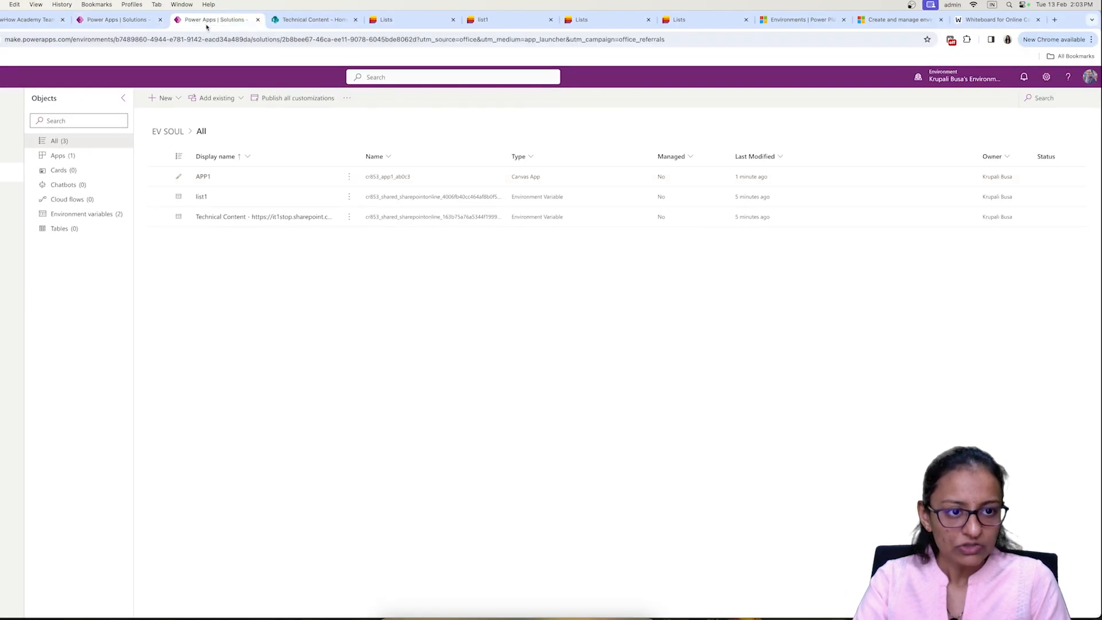
pyautogui.click(969, 83)
pyautogui.click(972, 269)
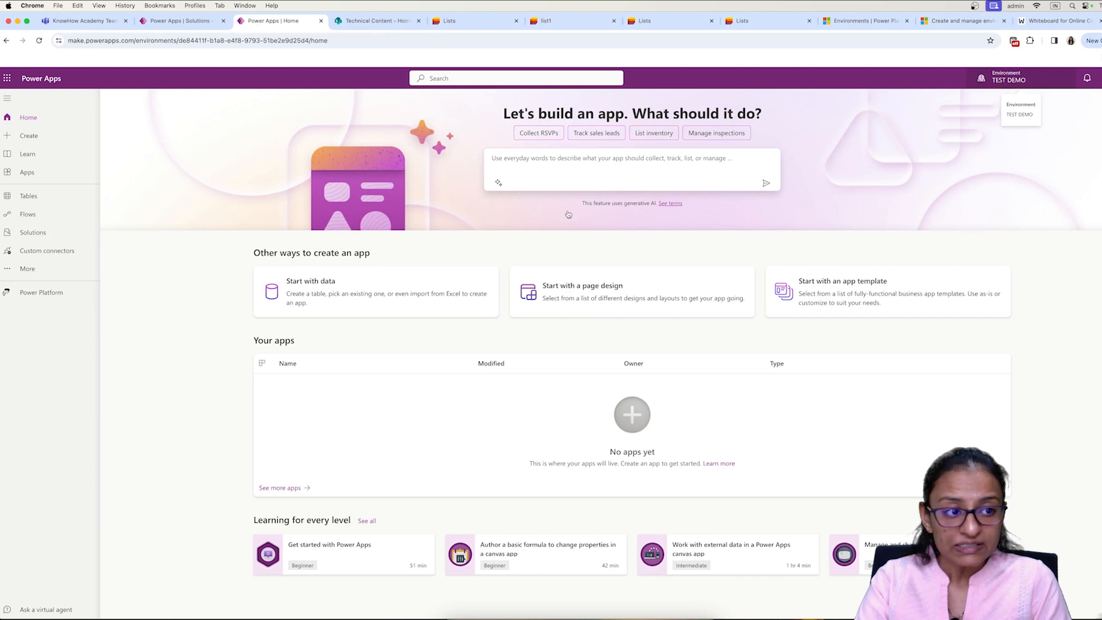
# Step: From TEST DEMO's Solutions area, create a Dataverse database keeping USD and English (United States)
pyautogui.click(28, 237)
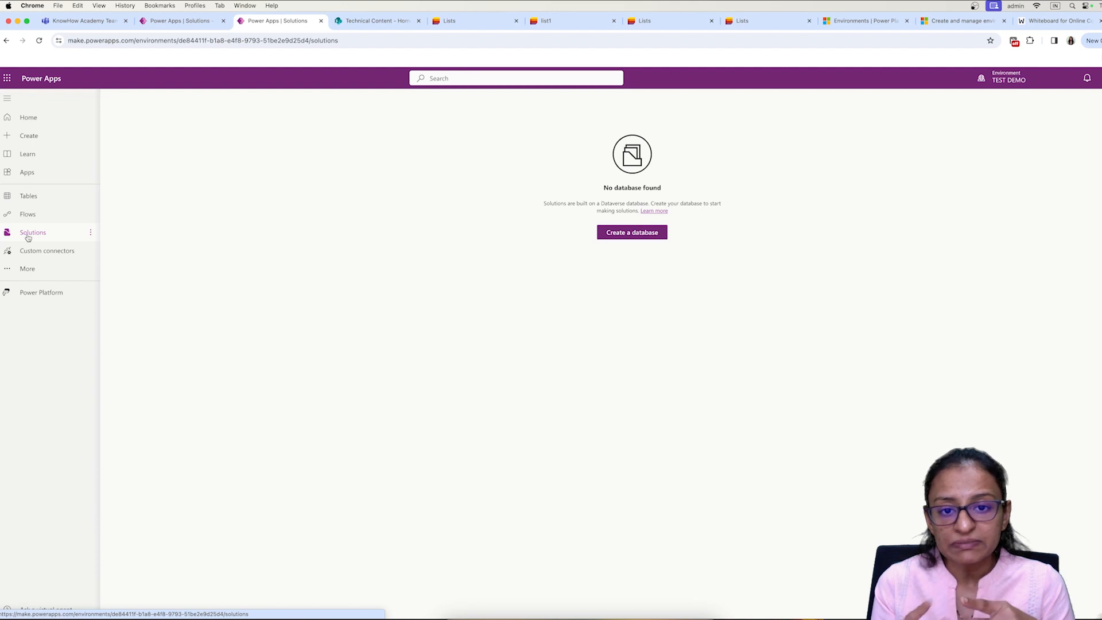
pyautogui.click(617, 235)
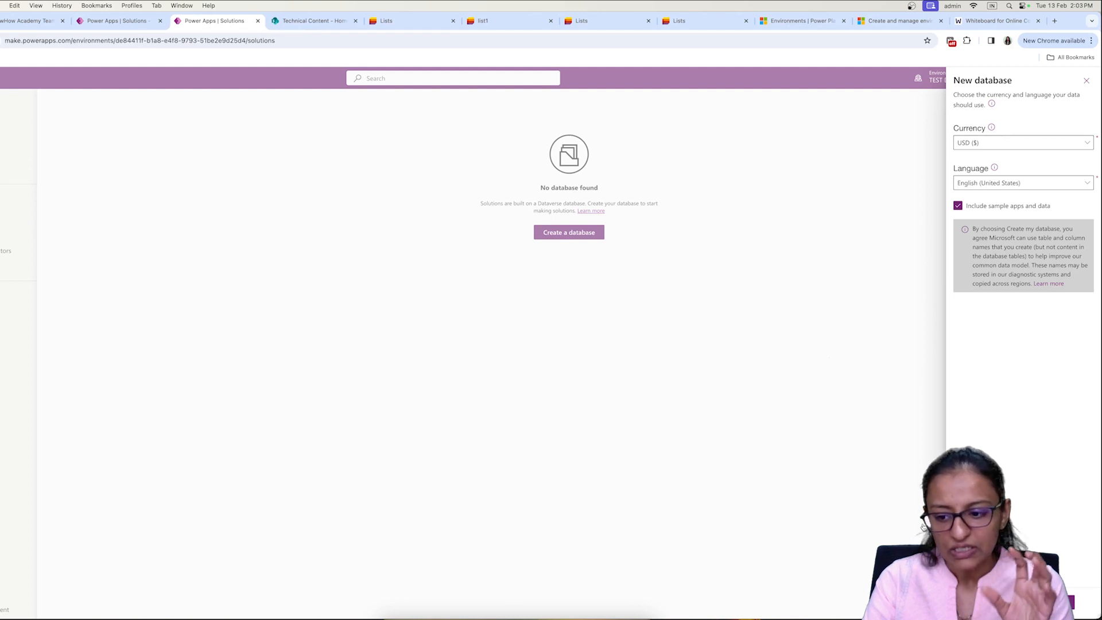
pyautogui.click(1033, 603)
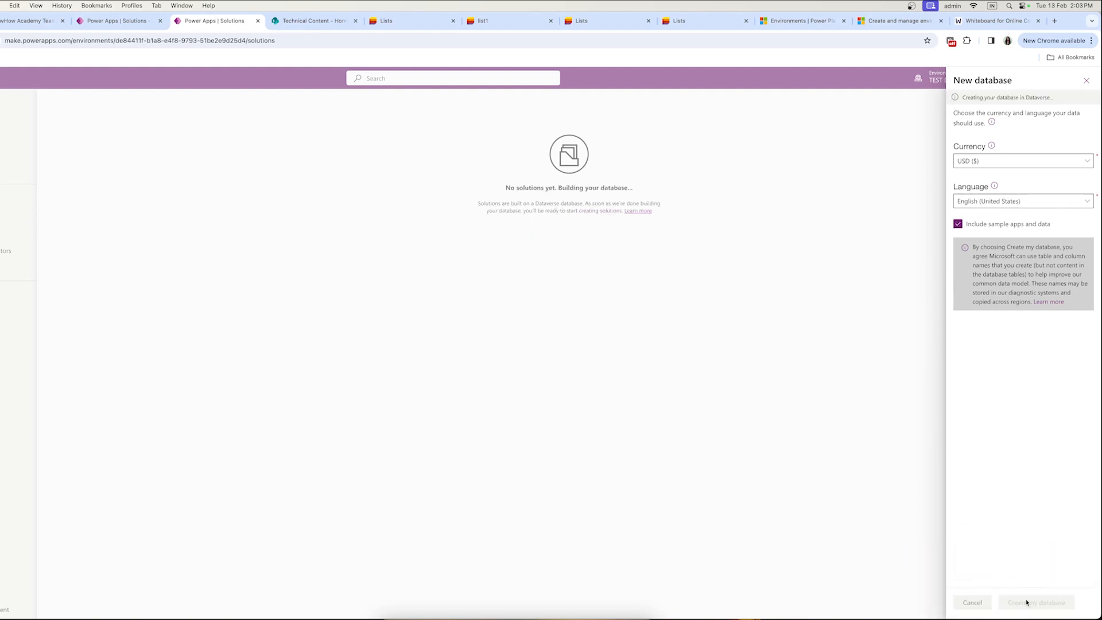
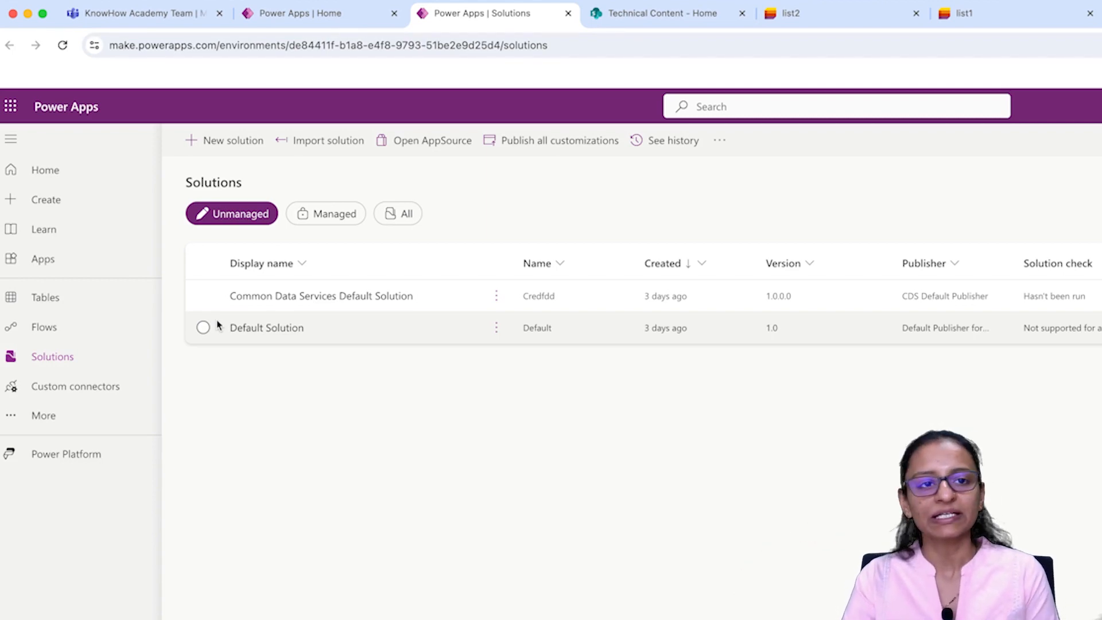
# Step: From the Power Apps home page, switch to the personal developer environment and list its solutions, including EV SOUL
pyautogui.click(279, 13)
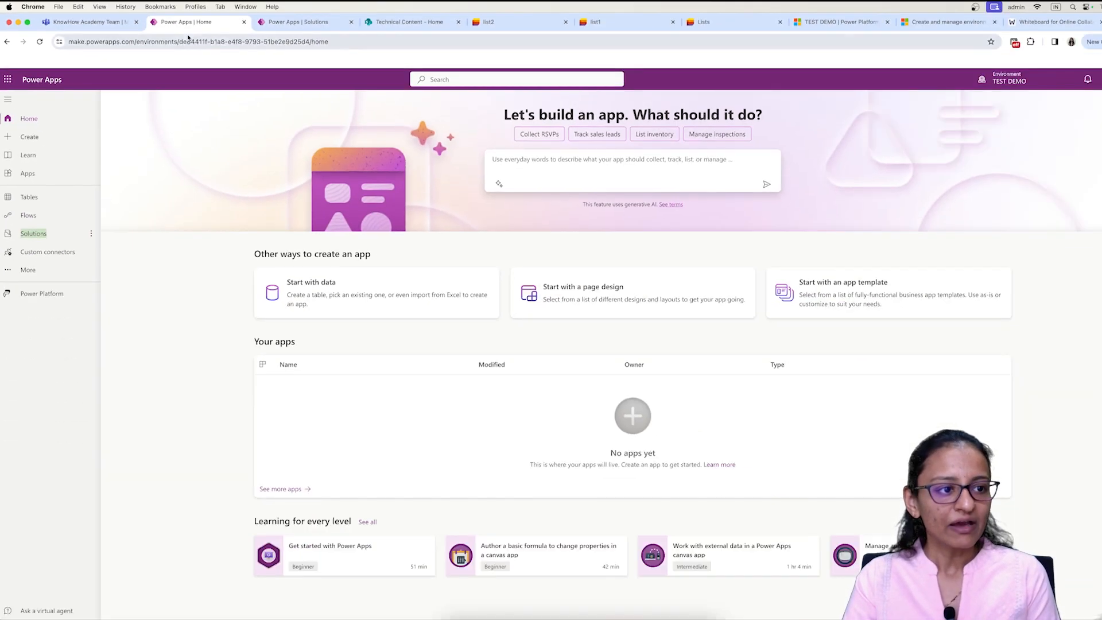
pyautogui.click(998, 86)
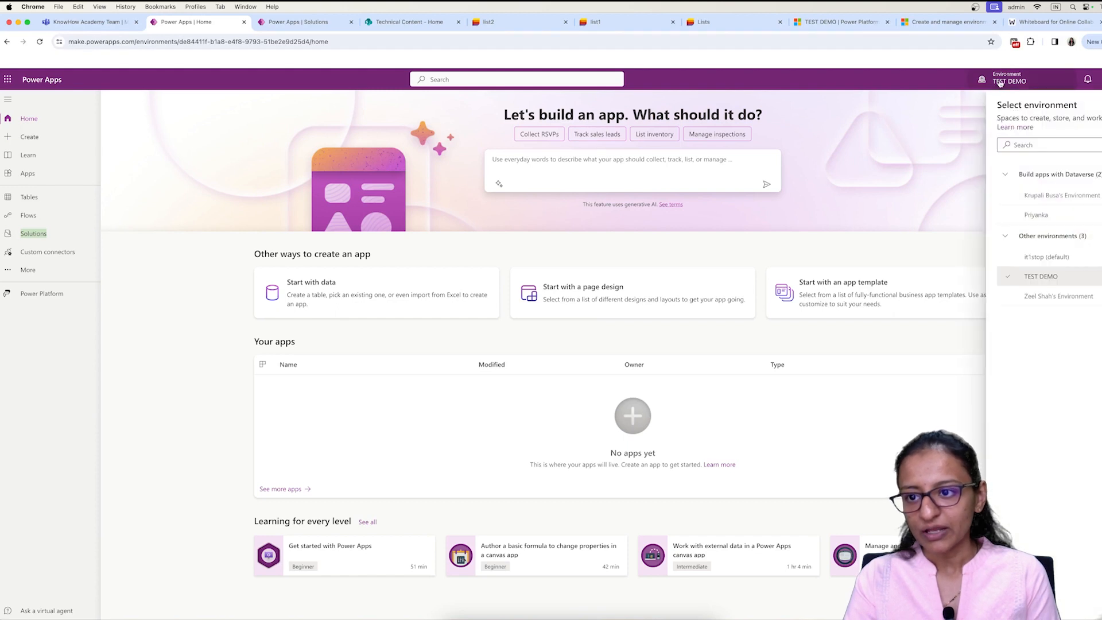
pyautogui.click(1004, 88)
pyautogui.click(1004, 88)
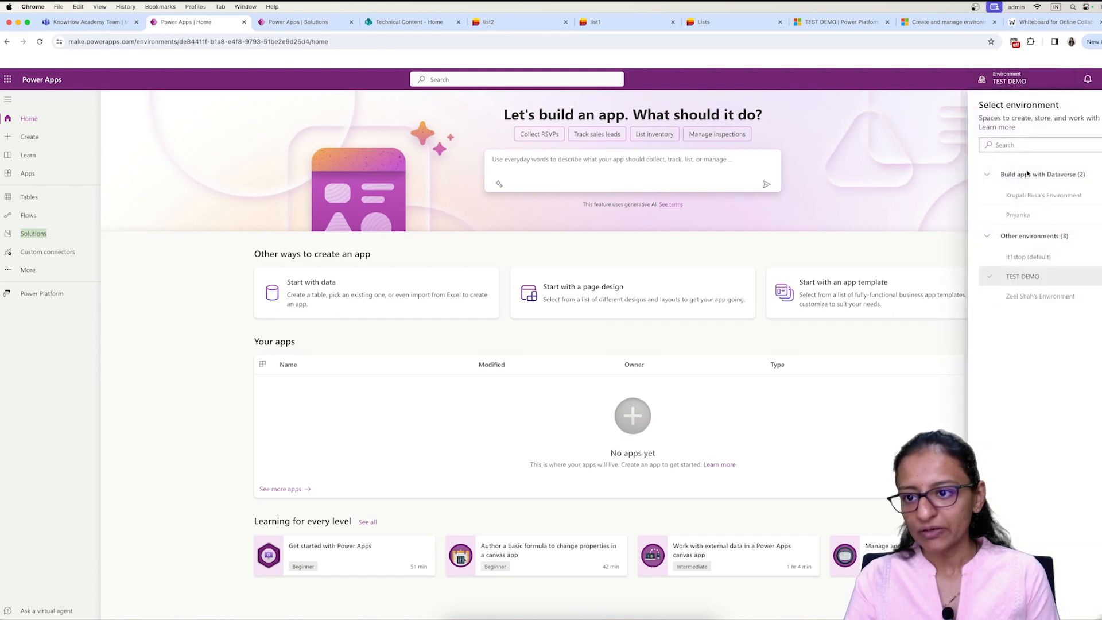
pyautogui.click(1018, 196)
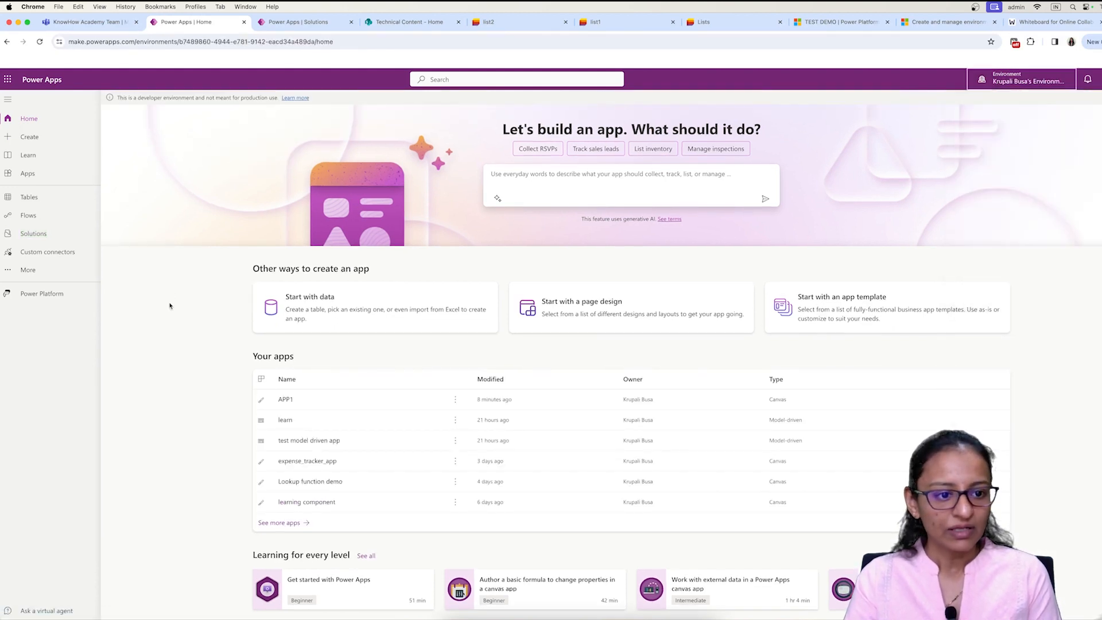
pyautogui.click(41, 233)
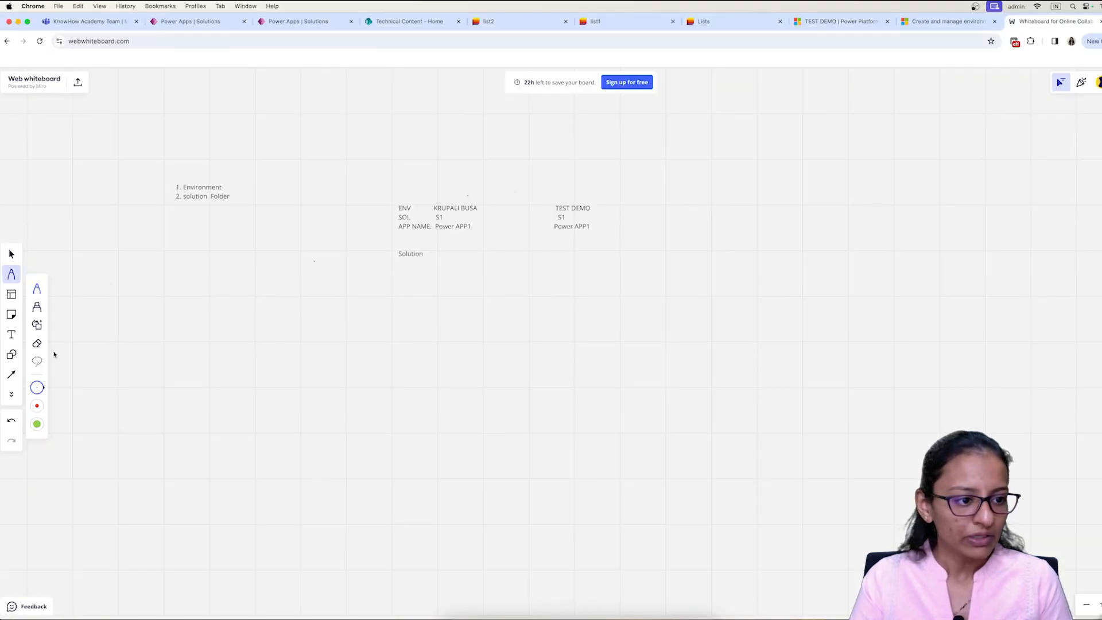
# Step: Add a wide whiteboard text note reading 'Export : We need to export solution from one env to another'
pyautogui.click(10, 334)
pyautogui.click(201, 302)
pyautogui.moveTo(436, 389); pyautogui.dragTo(563, 388)
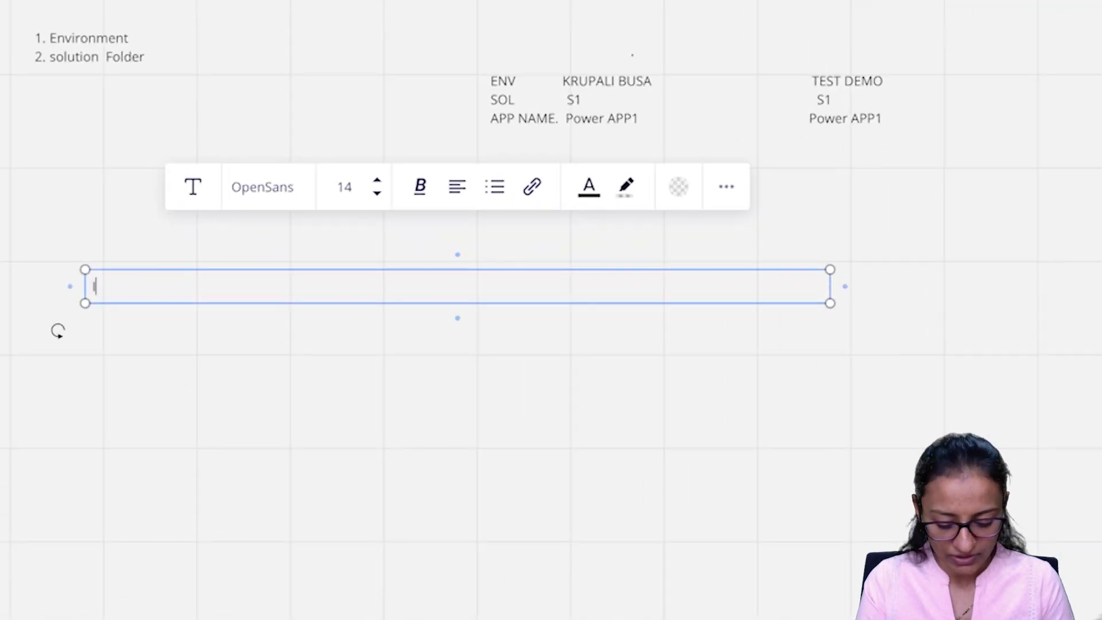
pyautogui.write('Export :')
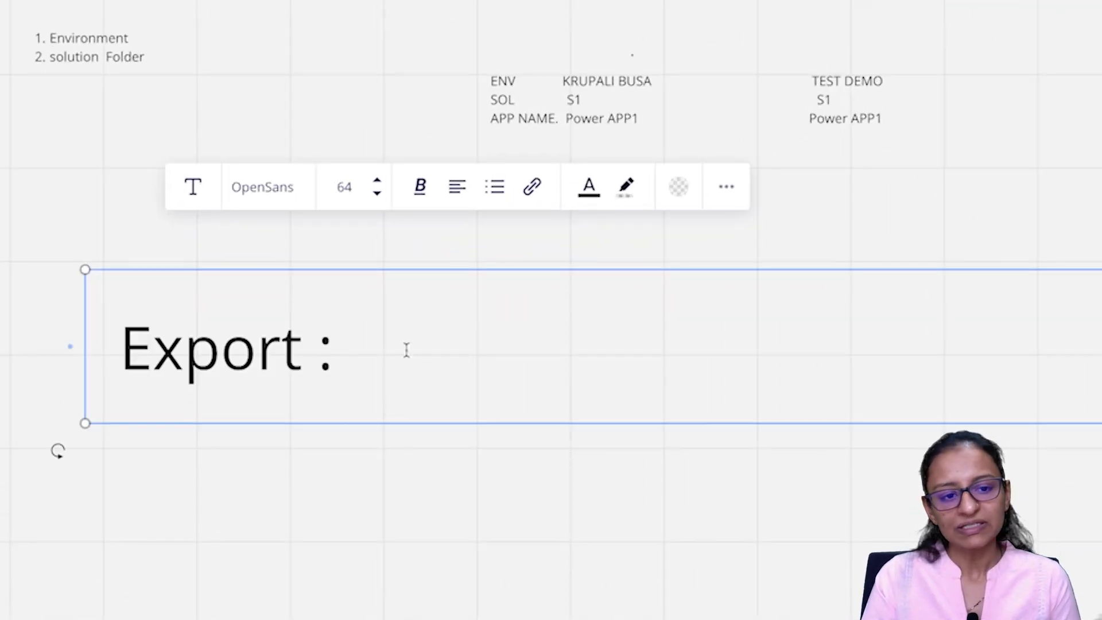
pyautogui.click(198, 22)
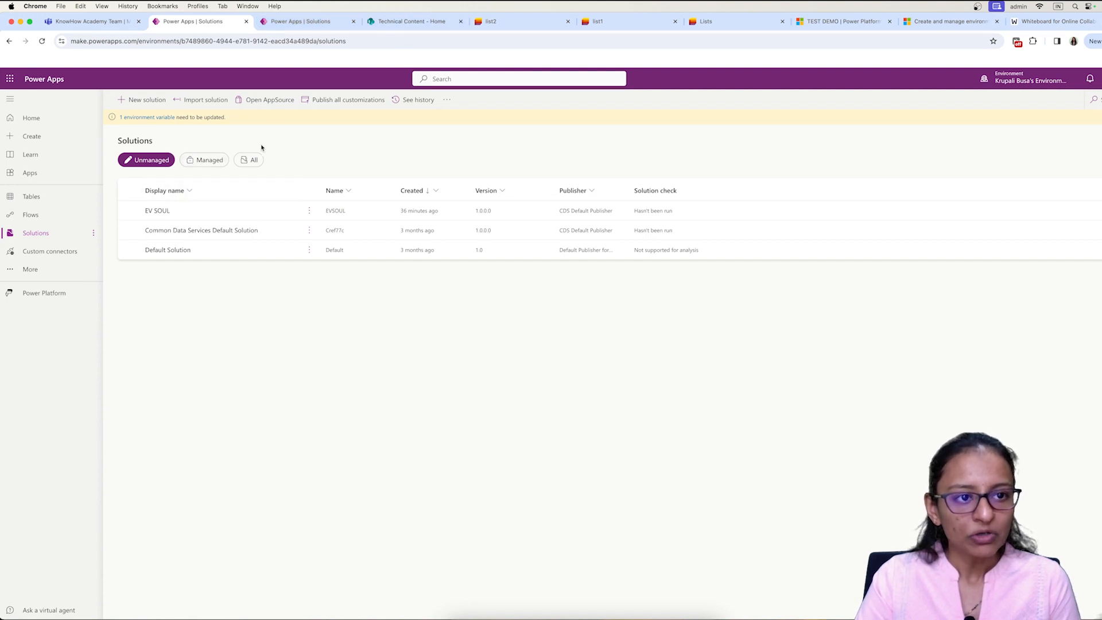
pyautogui.click(1076, 27)
pyautogui.write('We nedd')
pyautogui.press('BackSpace')
pyautogui.press('BackSpace')
pyautogui.write('e')
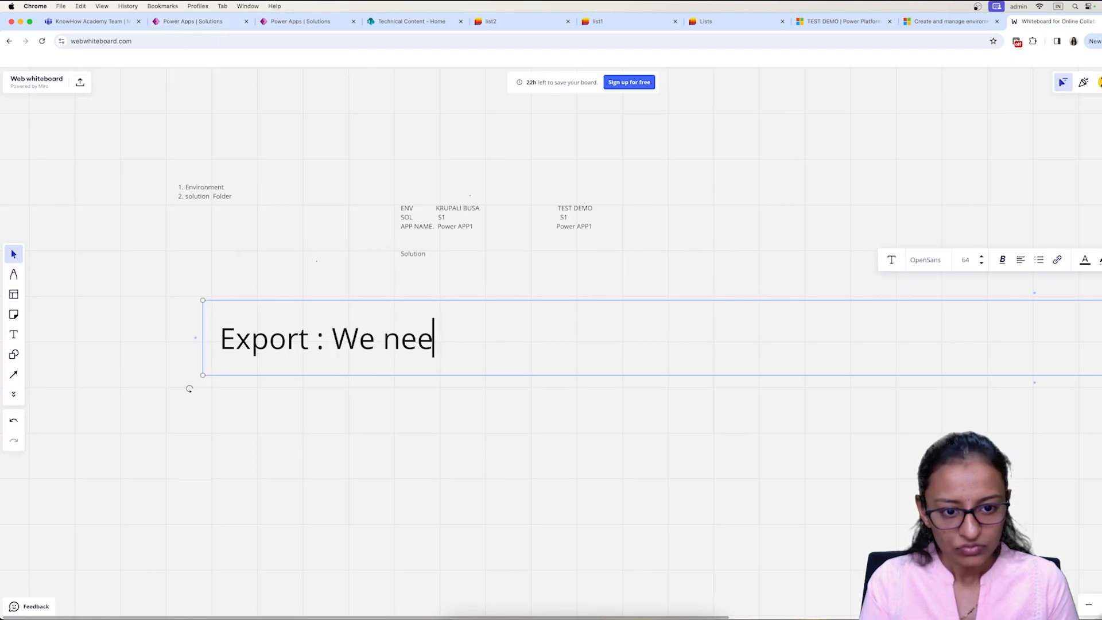
pyautogui.write('d to exp')
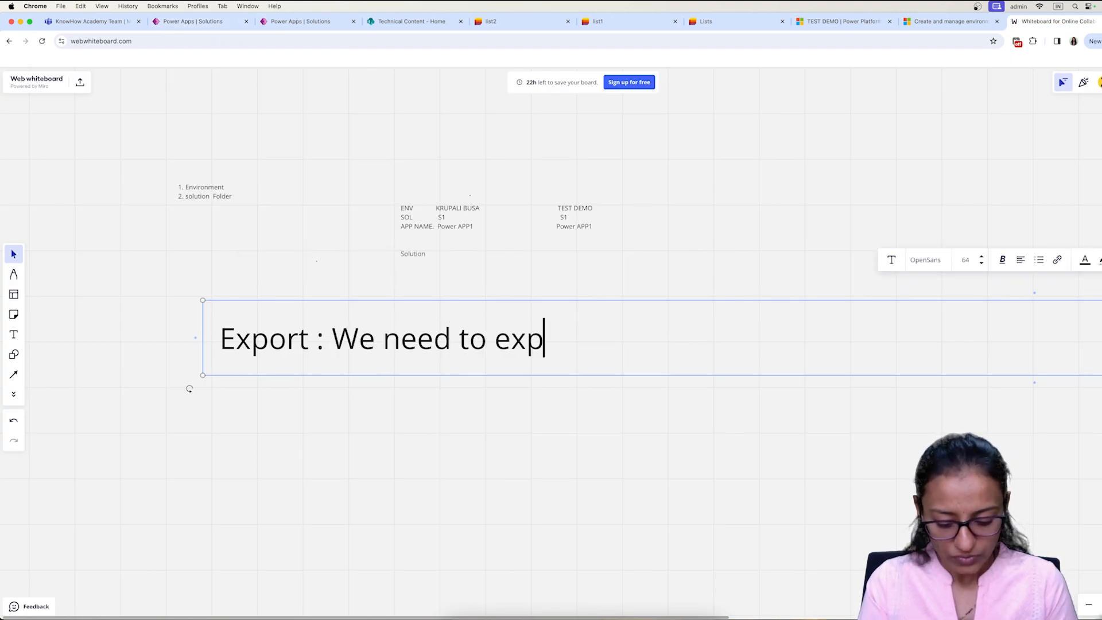
pyautogui.write('ort soi')
pyautogui.press('BackSpace')
pyautogui.write('lution from one env ')
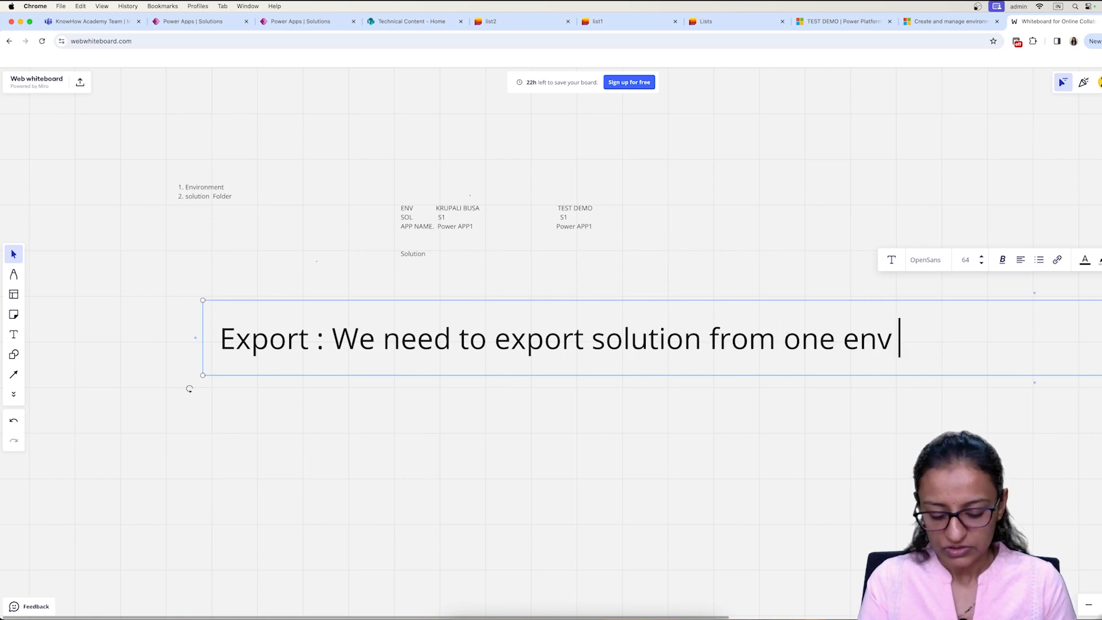
pyautogui.write('to another')
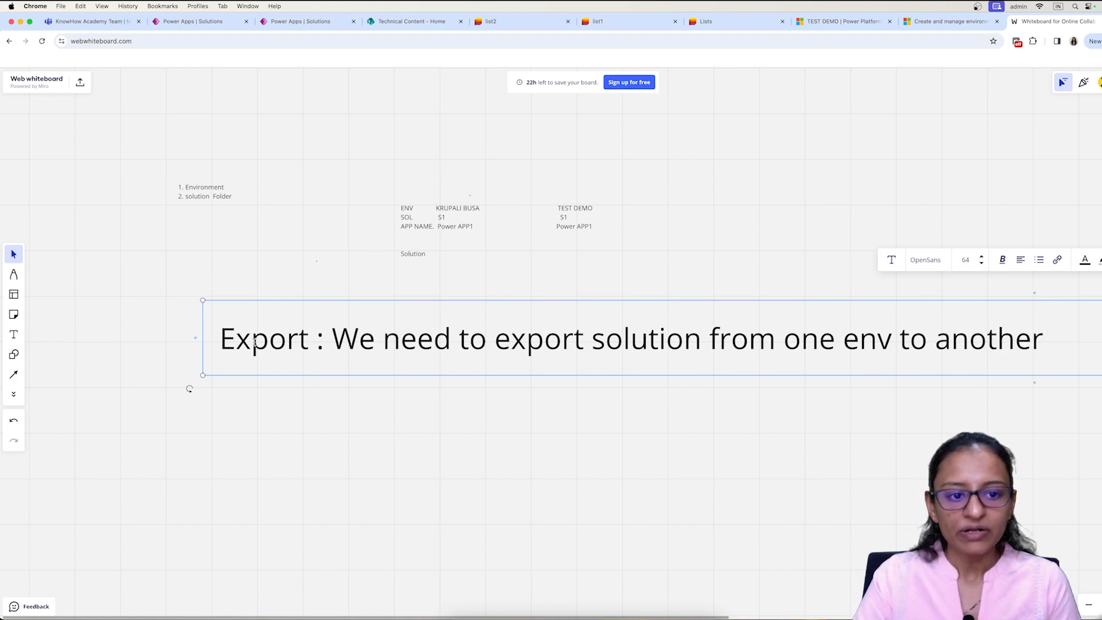
# Step: Select EV SOUL, begin exporting it, and publish all pending customizations
pyautogui.click(215, 23)
pyautogui.click(66, 287)
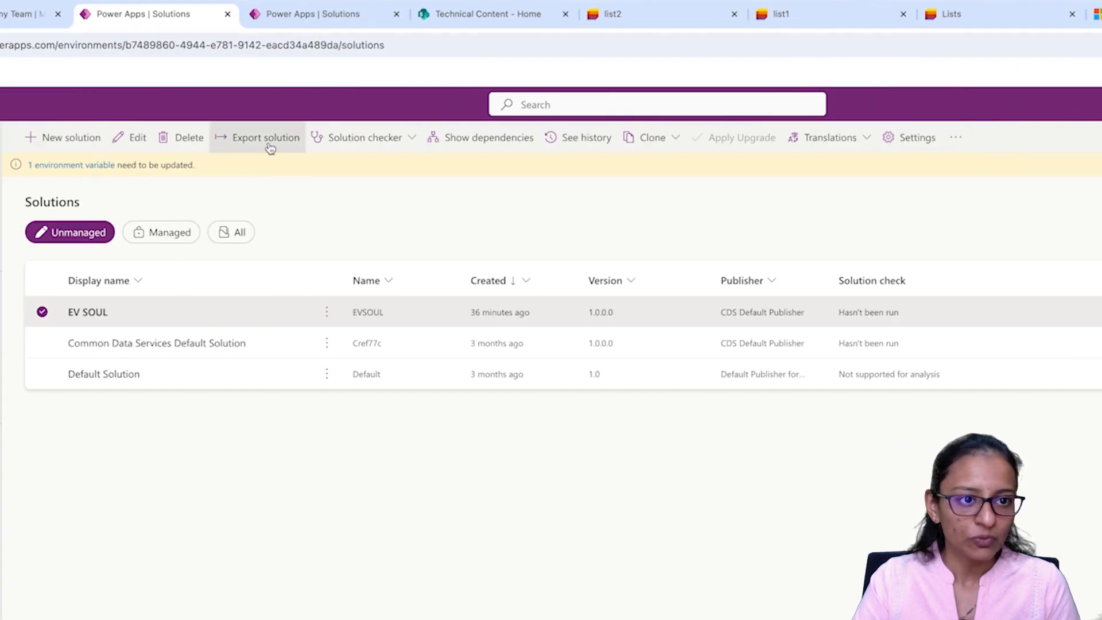
pyautogui.click(270, 149)
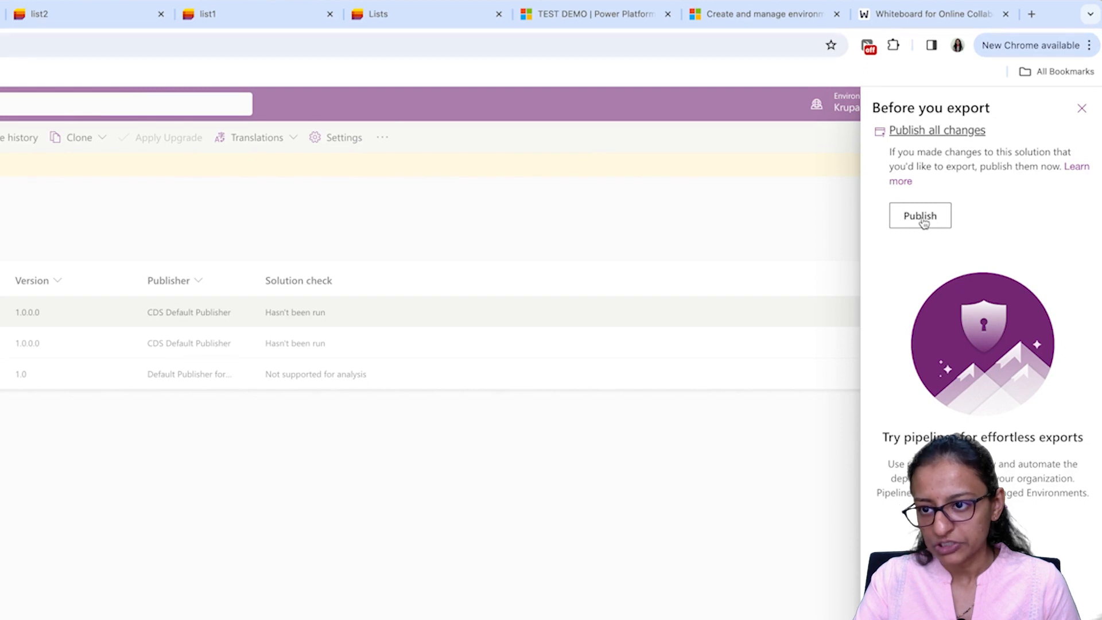
pyautogui.click(920, 217)
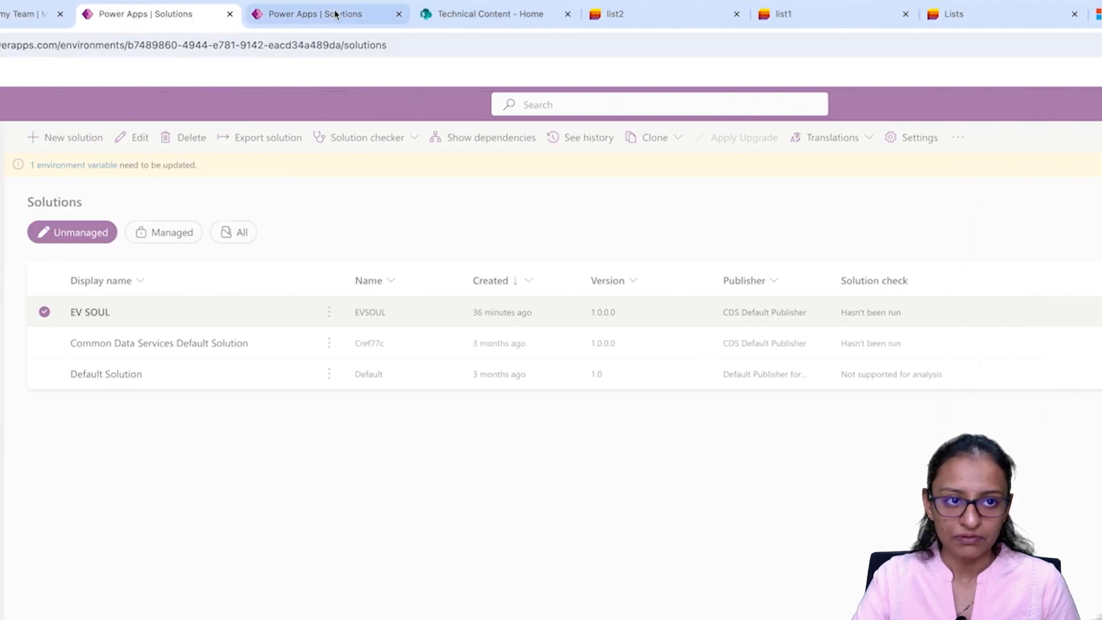
# Step: Restart the EV SOUL export, keeping version 1.0.0.1 and choosing Unmanaged as the export type
pyautogui.click(336, 14)
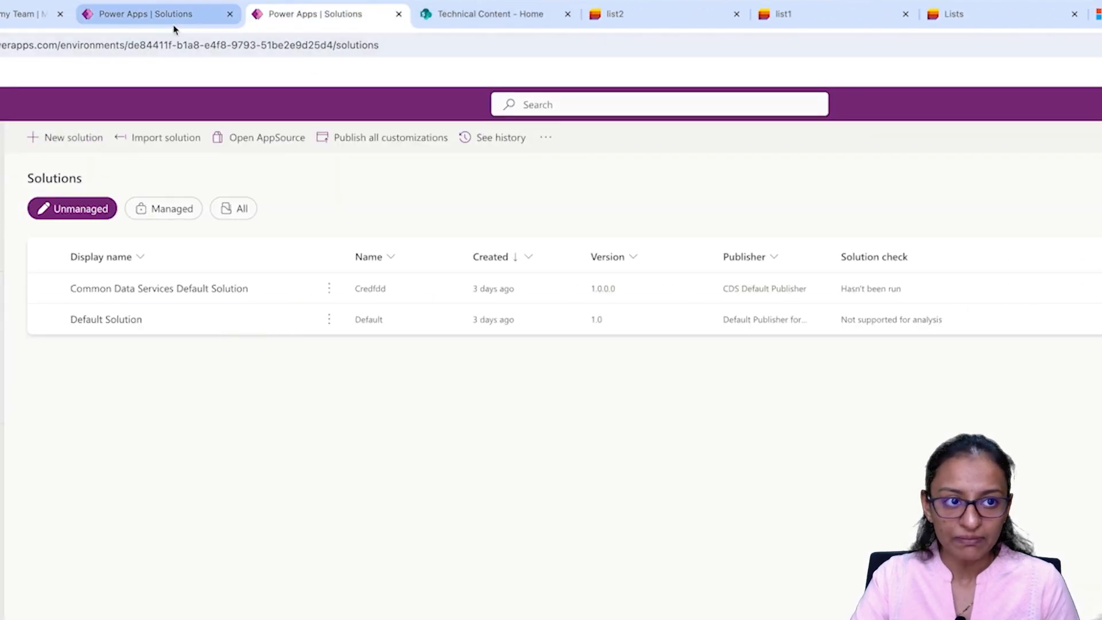
pyautogui.click(173, 21)
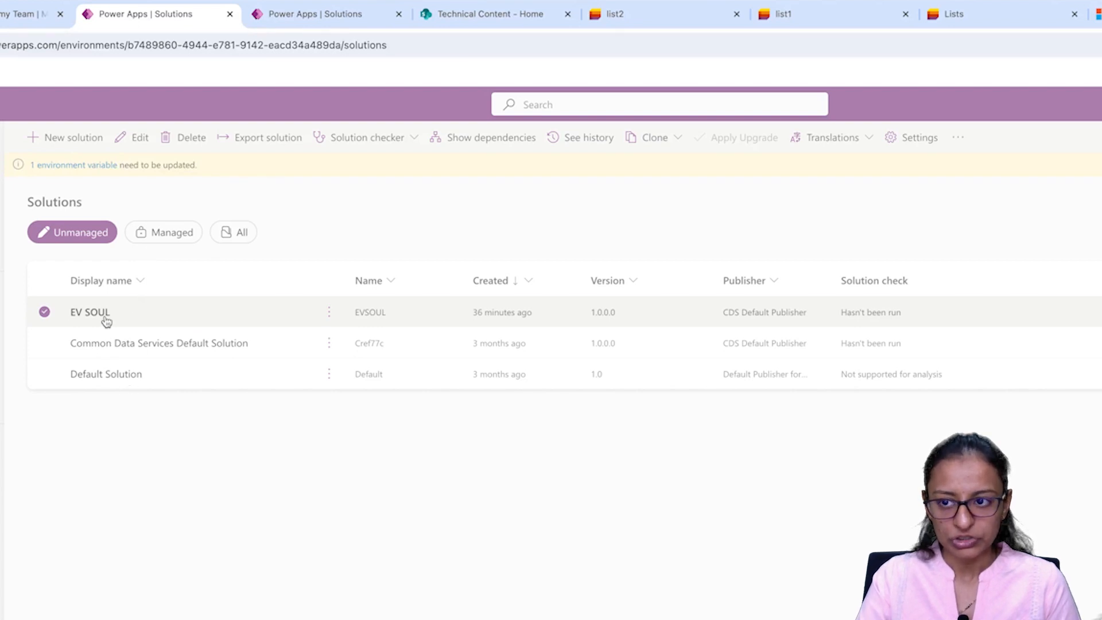
pyautogui.click(268, 137)
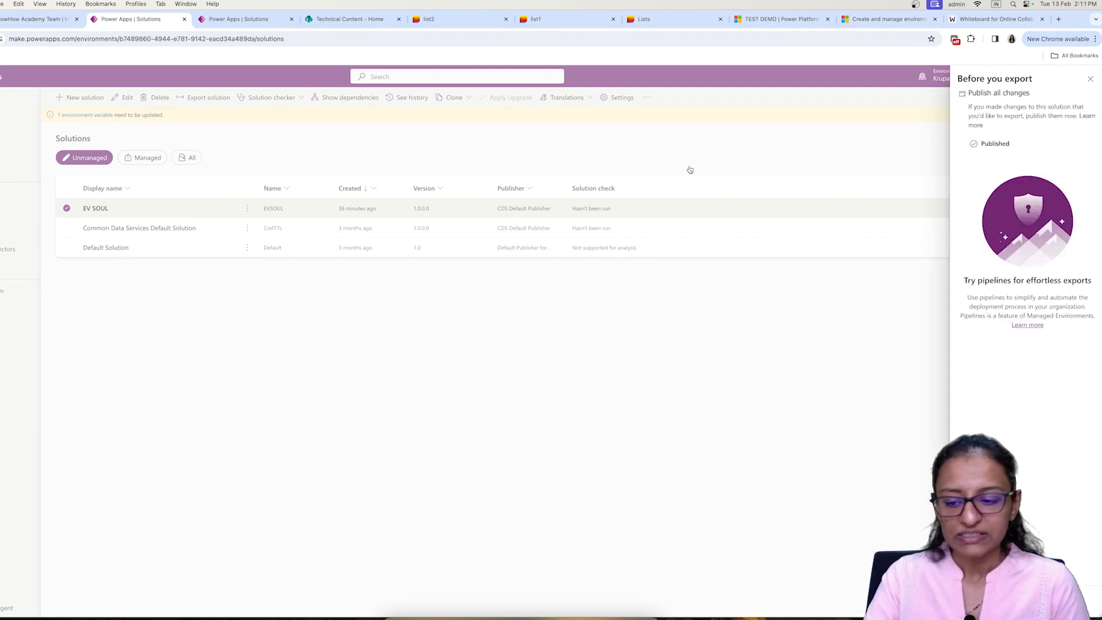
pyautogui.click(969, 600)
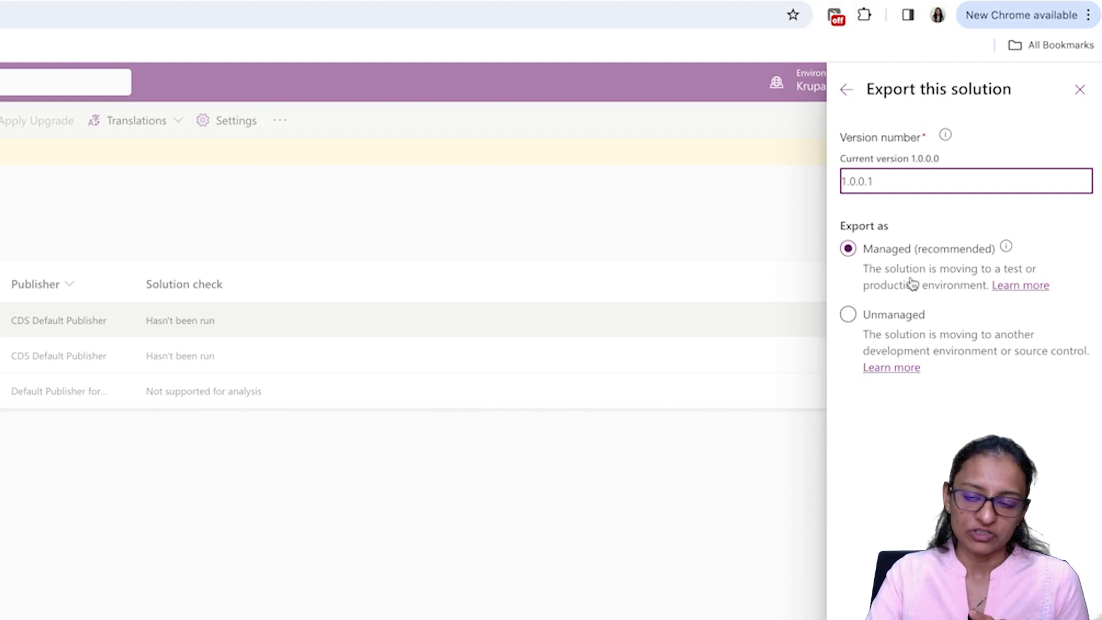
pyautogui.click(907, 322)
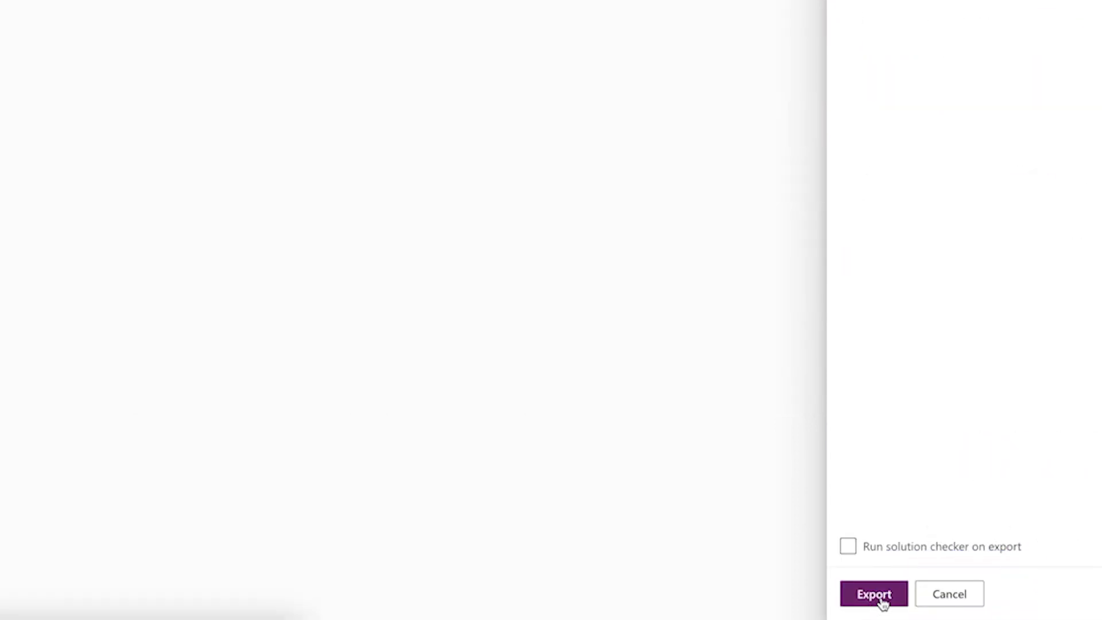
# Step: Run the EV SOUL export and download the resulting EVSOUL_1_0_0_1.zip (46.3 KB)
pyautogui.click(873, 594)
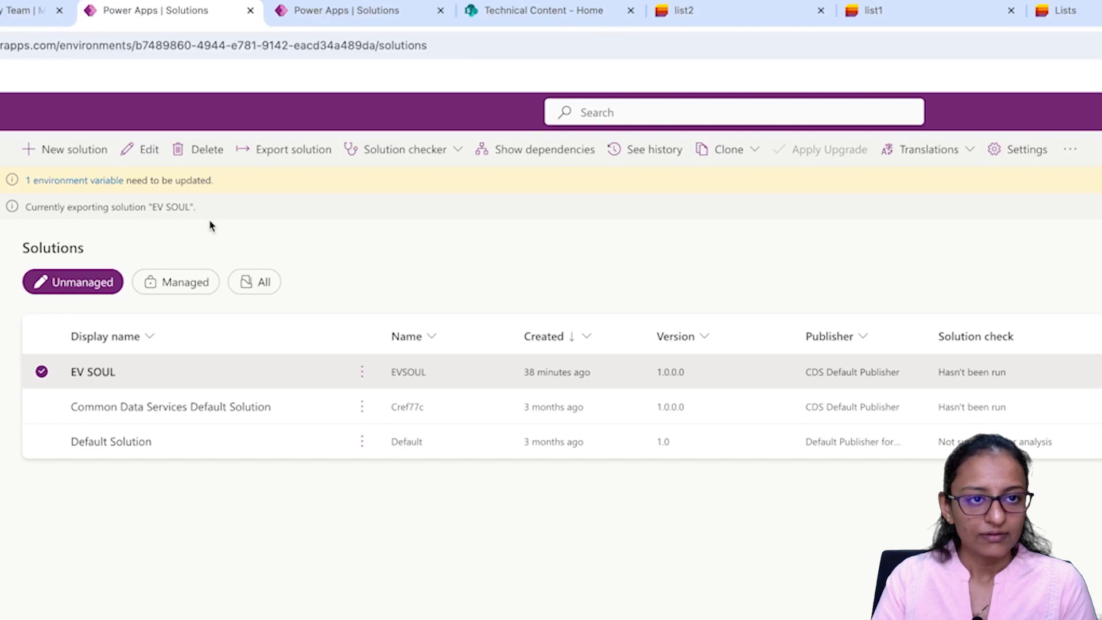
pyautogui.click(361, 11)
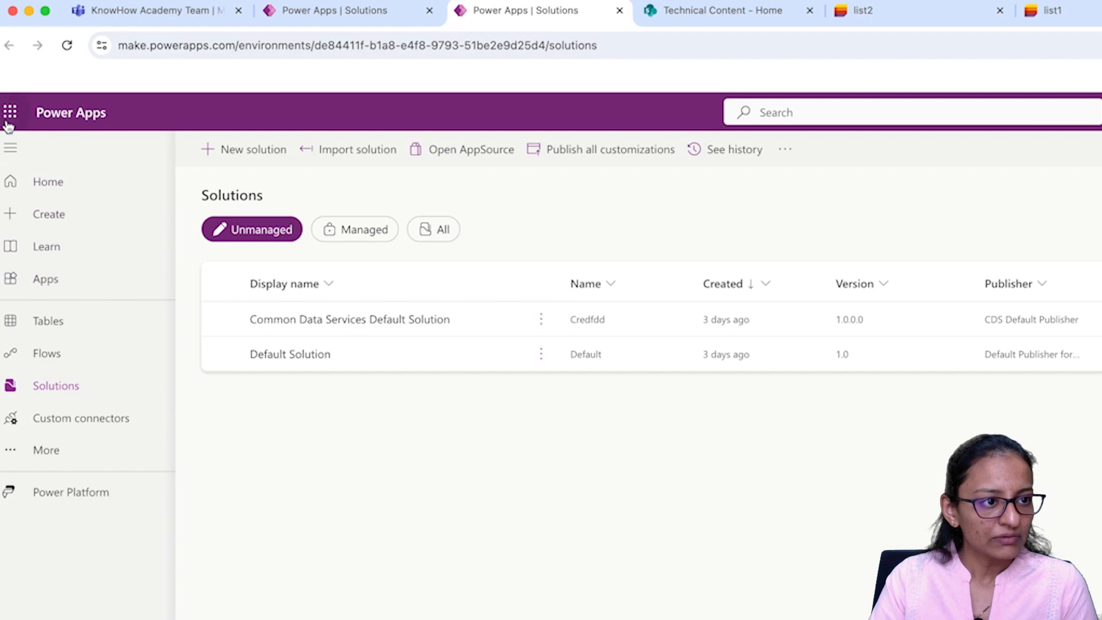
pyautogui.click(55, 292)
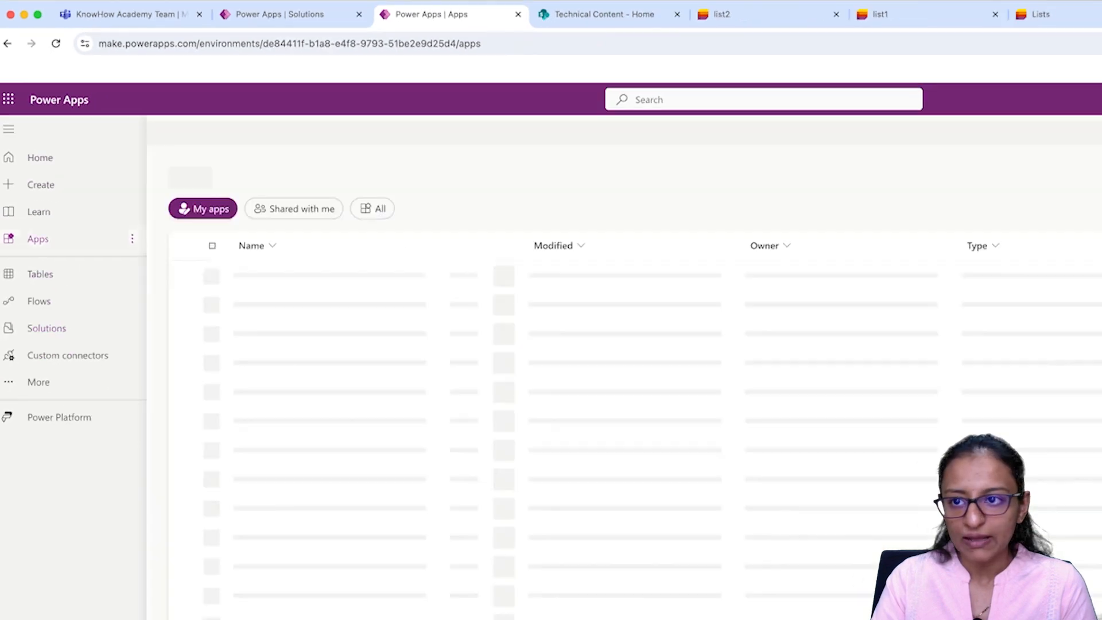
pyautogui.click(1008, 81)
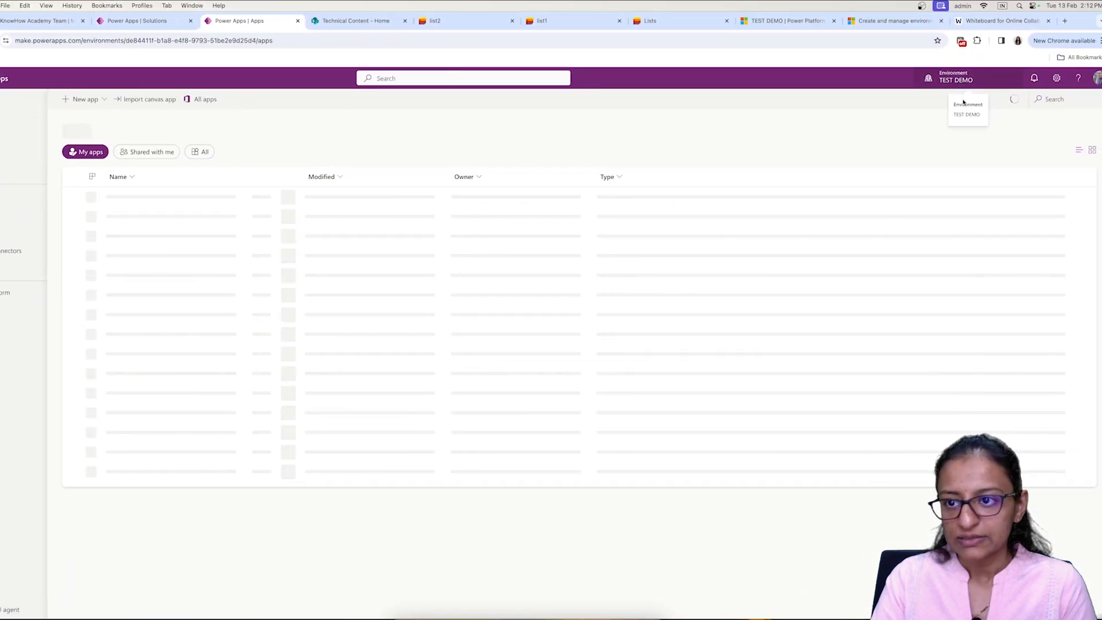
pyautogui.click(970, 194)
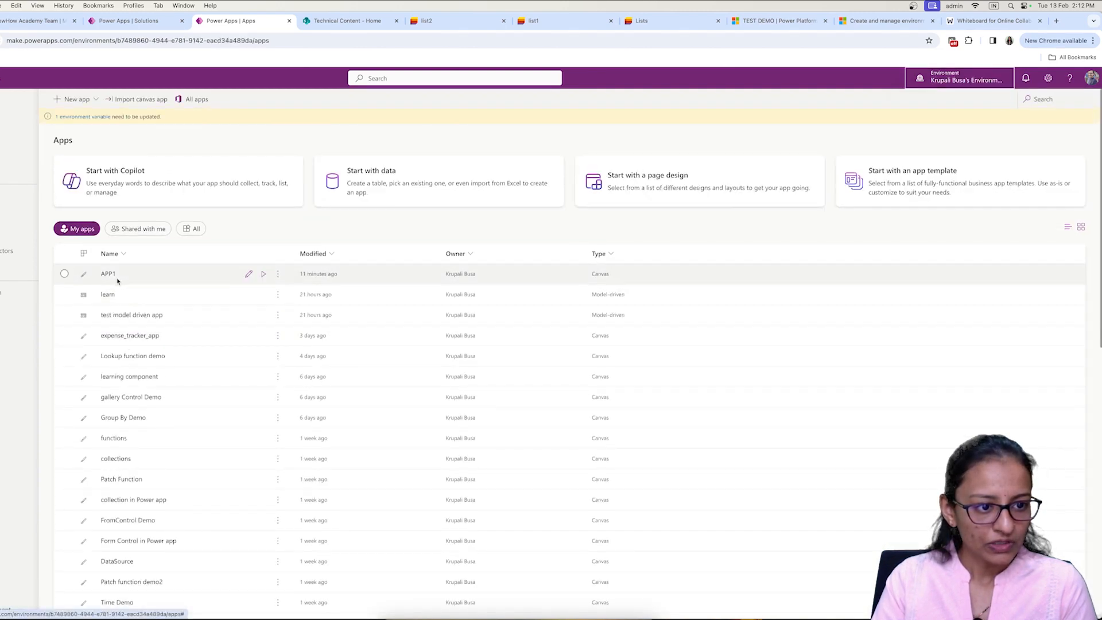
pyautogui.click(141, 22)
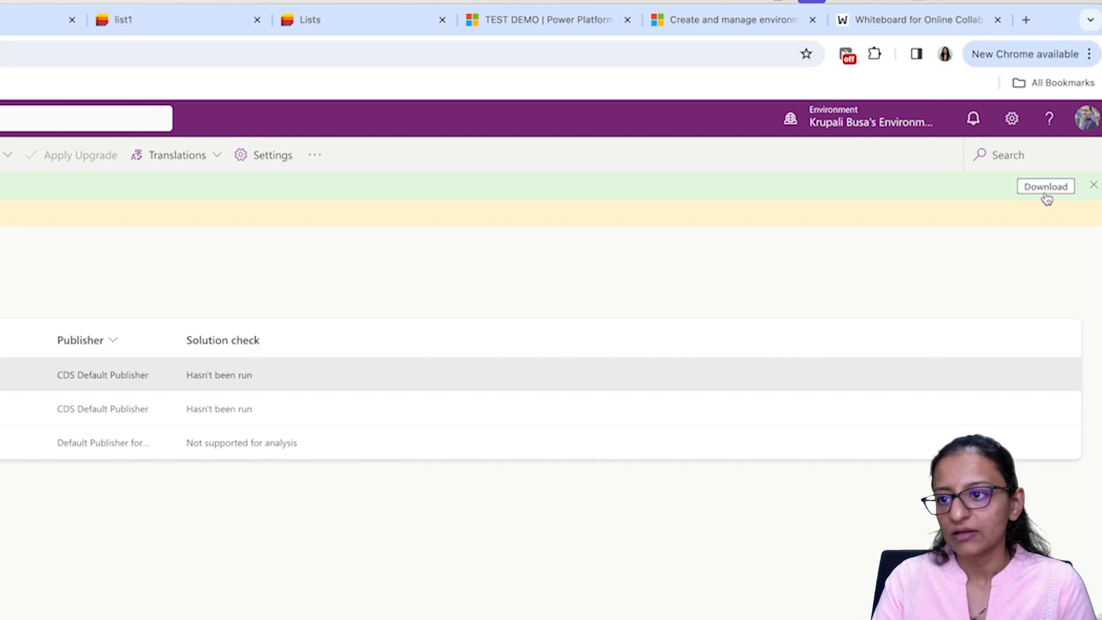
pyautogui.click(1045, 194)
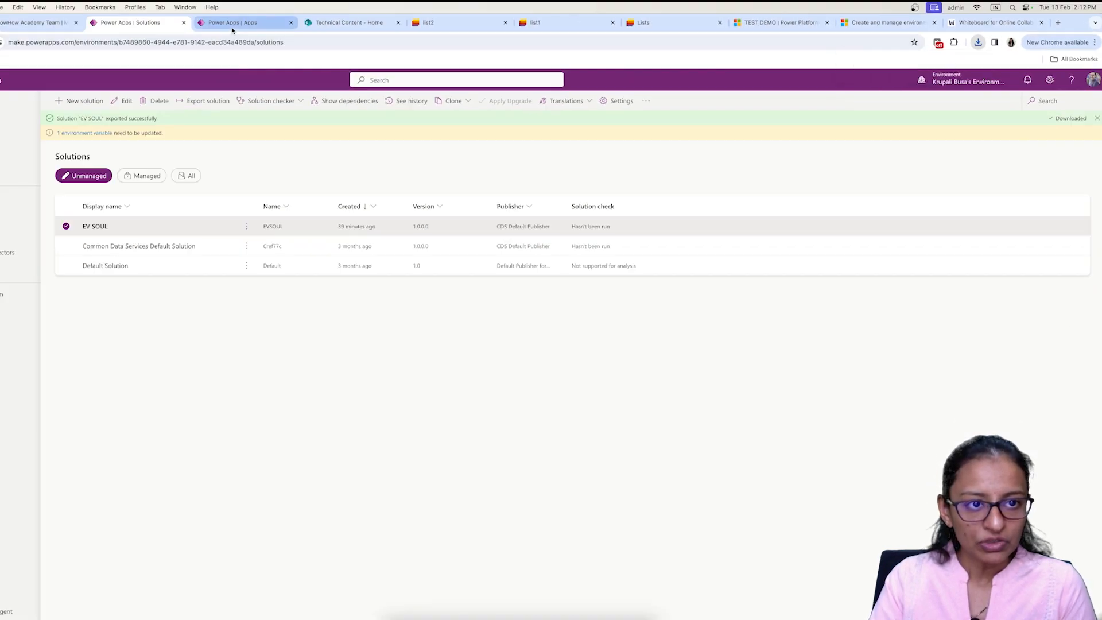
# Step: Switch to the TEST DEMO environment's Solutions list and start Import solution
pyautogui.click(230, 24)
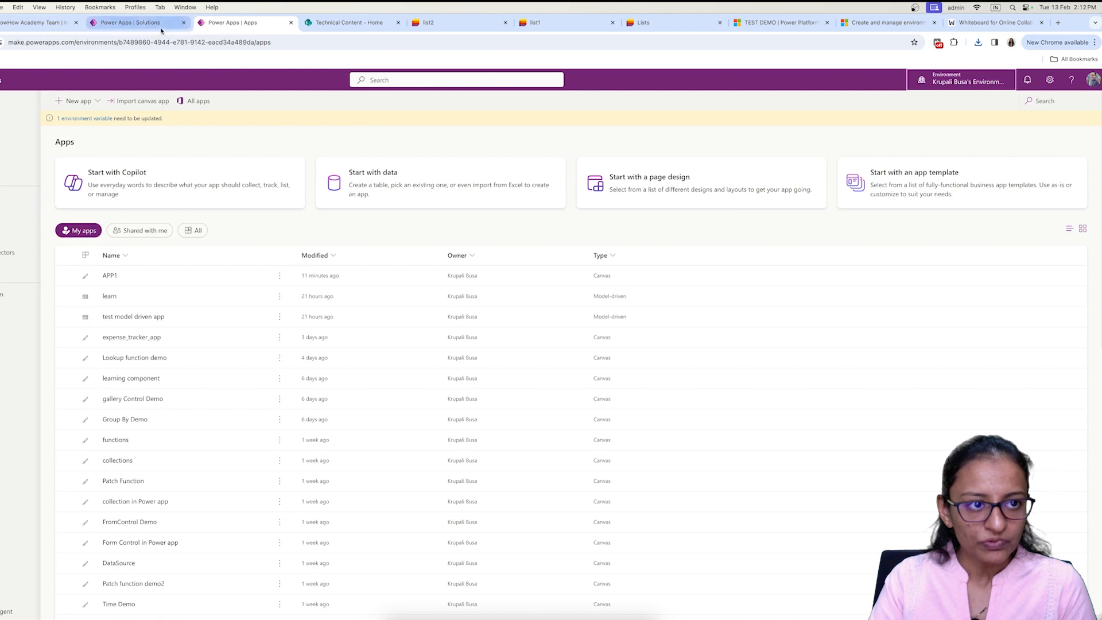
pyautogui.click(167, 25)
pyautogui.click(232, 24)
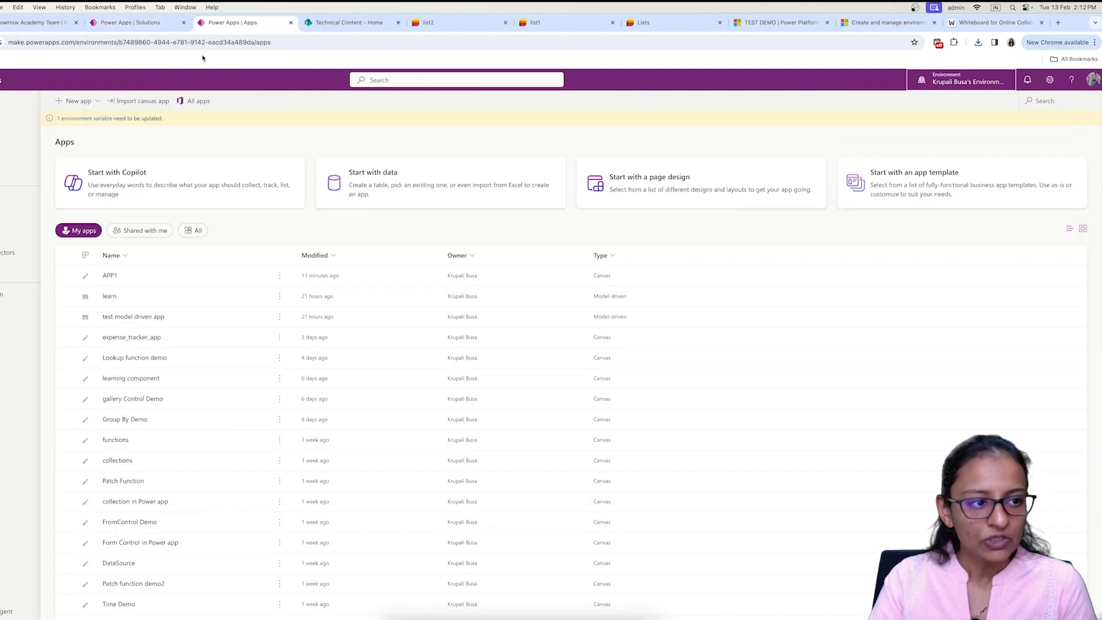
pyautogui.click(957, 83)
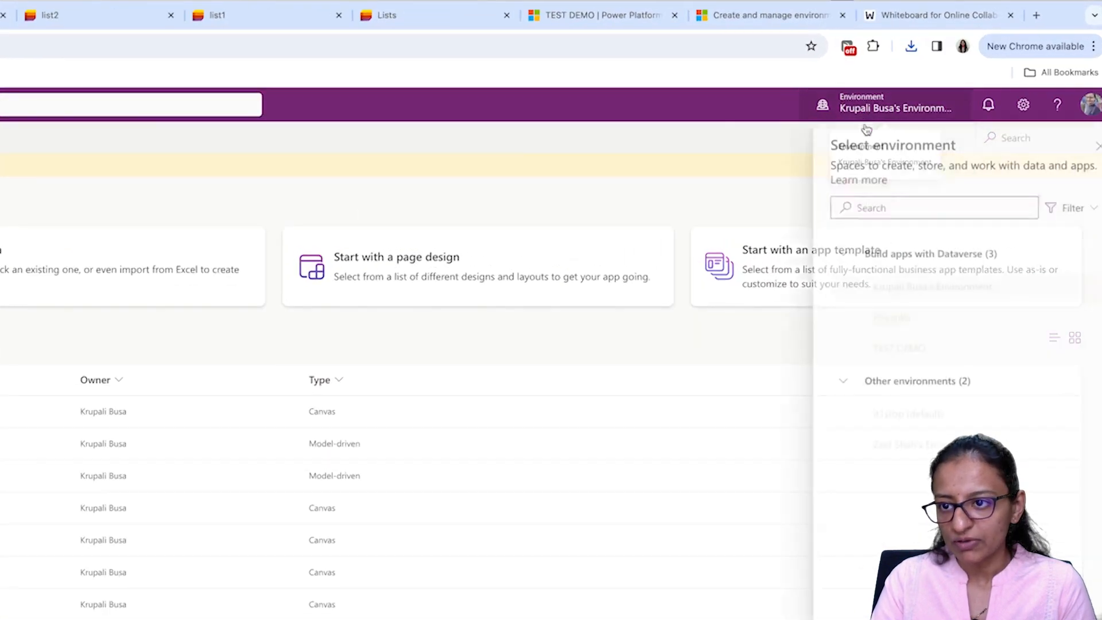
pyautogui.click(892, 350)
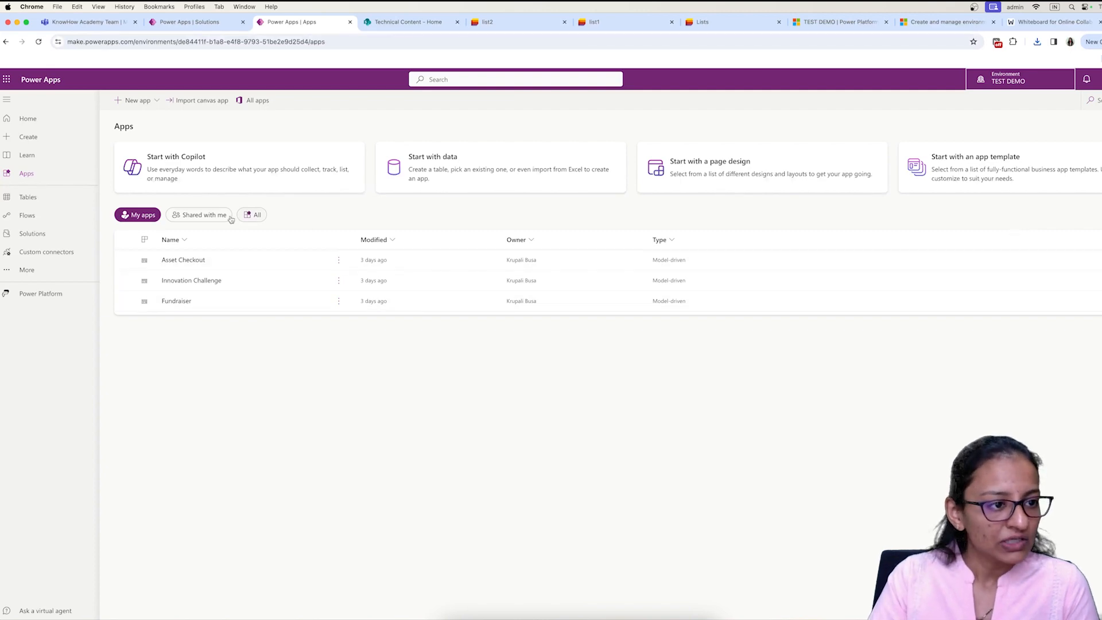
pyautogui.click(28, 234)
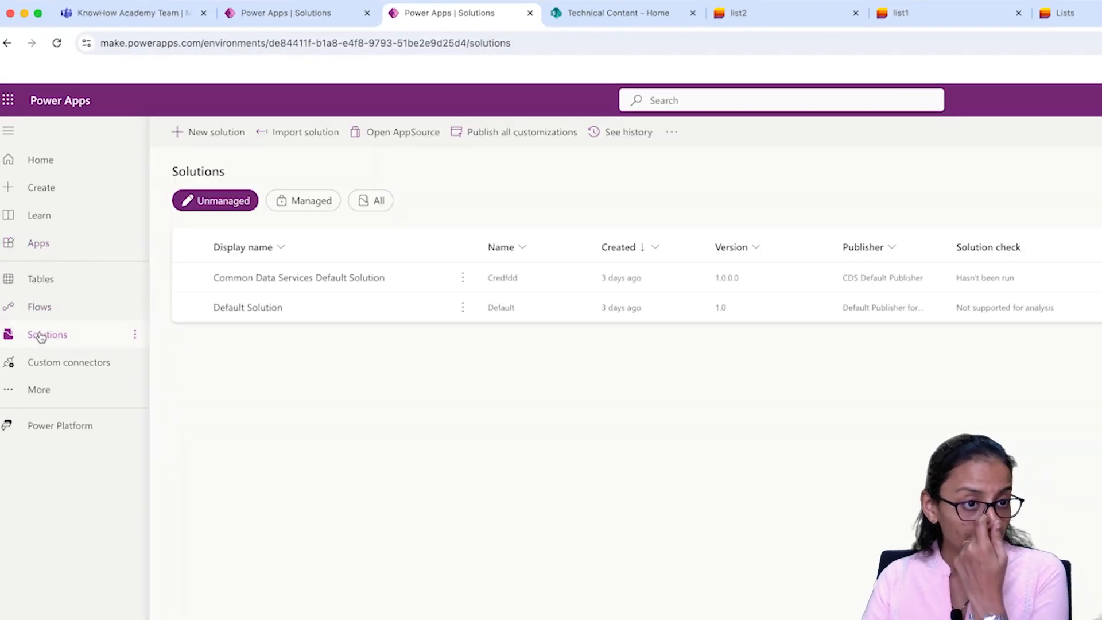
pyautogui.click(289, 143)
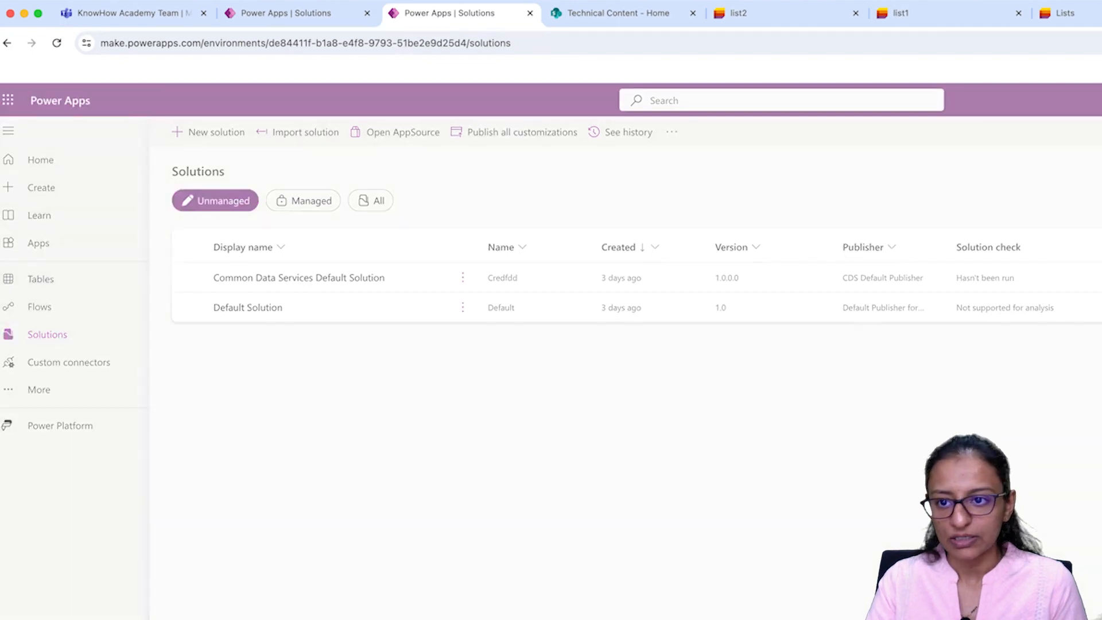
# Step: Choose EVSOUL_1_0_0_1.zip, with All Files shown, for import and advance to the connections step
pyautogui.click(697, 217)
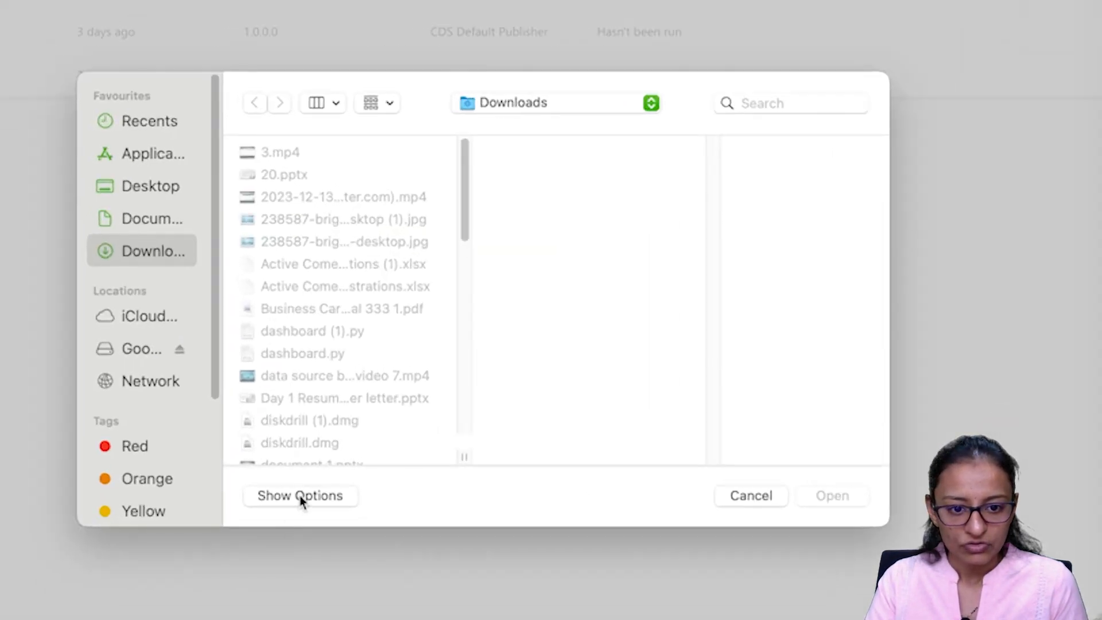
pyautogui.click(90, 594)
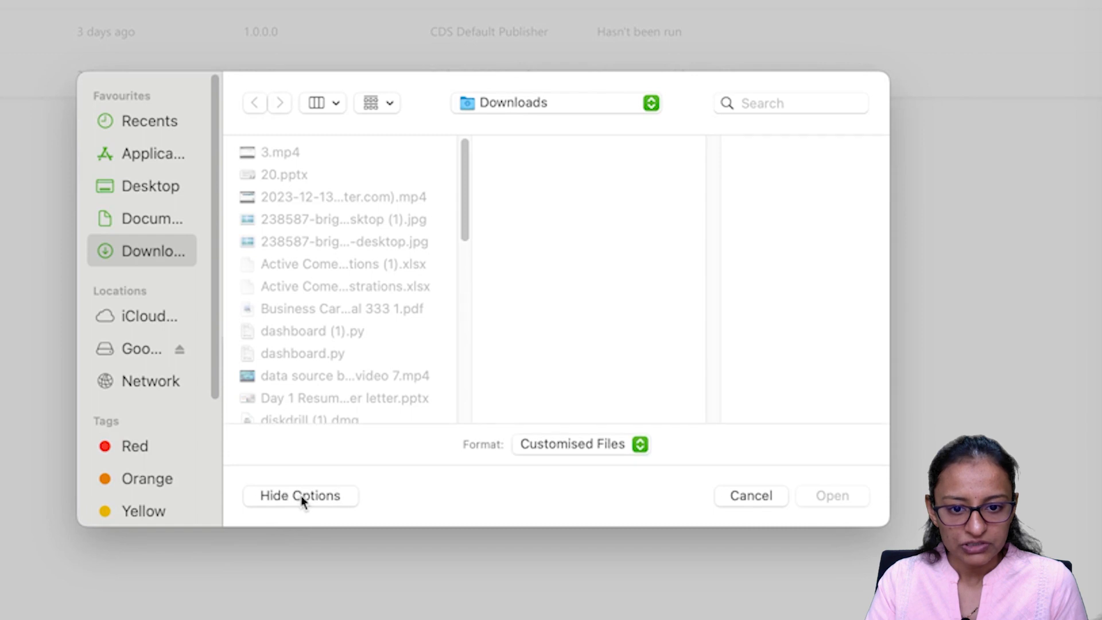
pyautogui.click(572, 453)
pyautogui.click(566, 470)
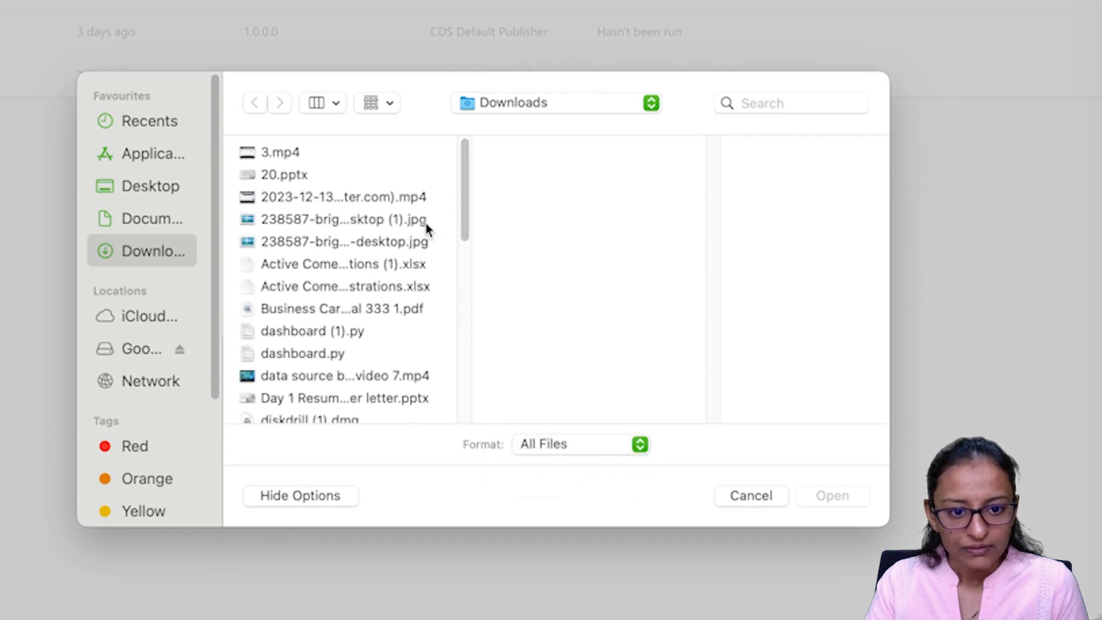
pyautogui.moveTo(464, 192); pyautogui.dragTo(466, 249)
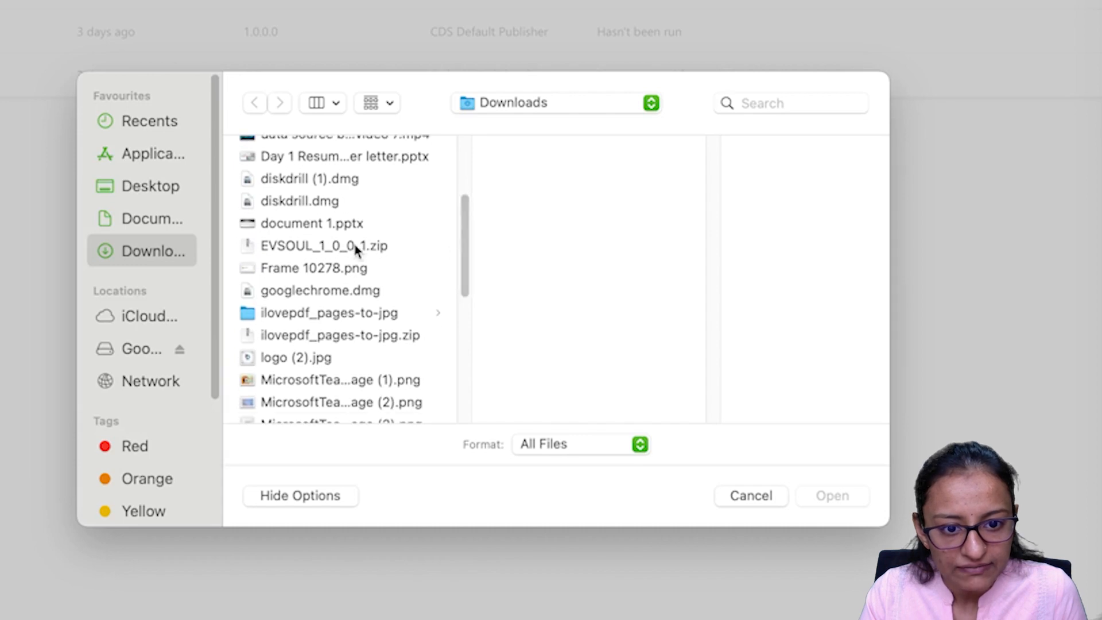
pyautogui.click(355, 246)
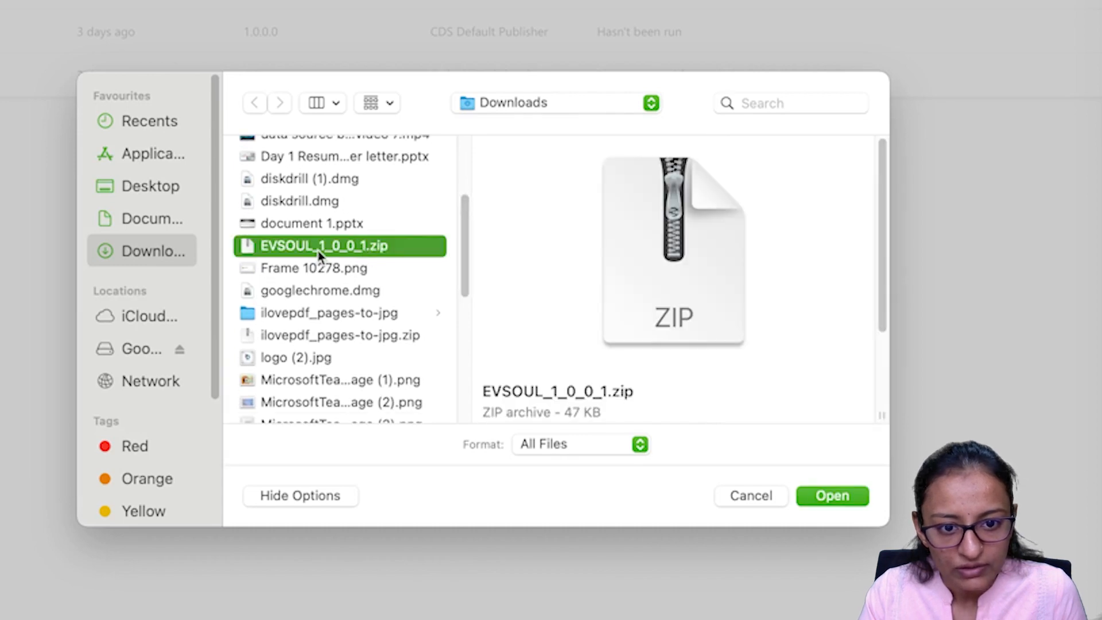
pyautogui.click(845, 496)
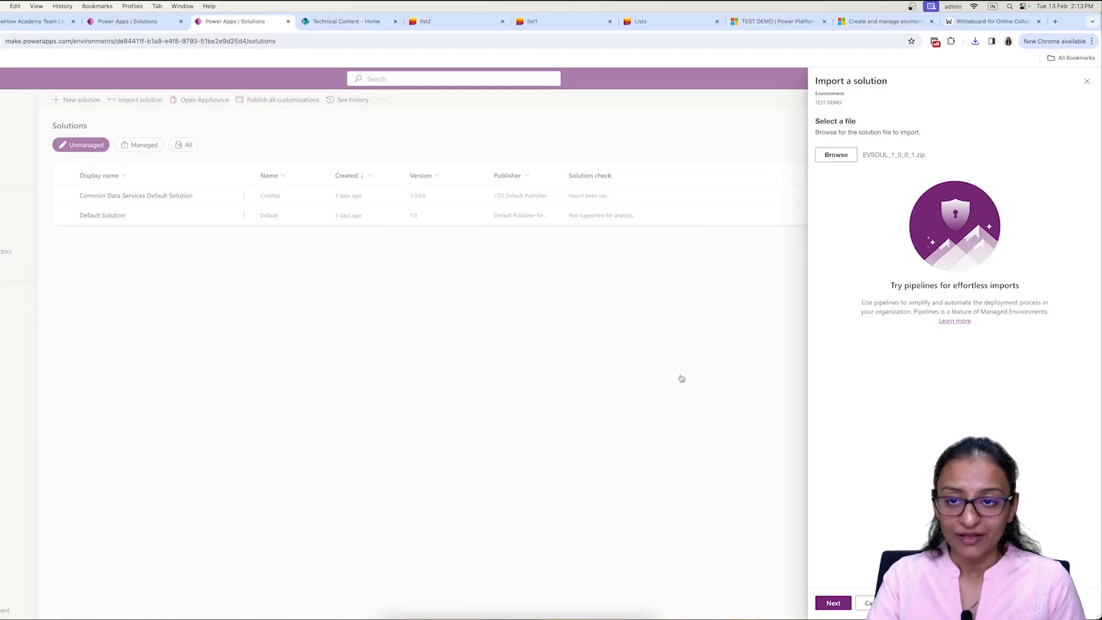
pyautogui.click(832, 603)
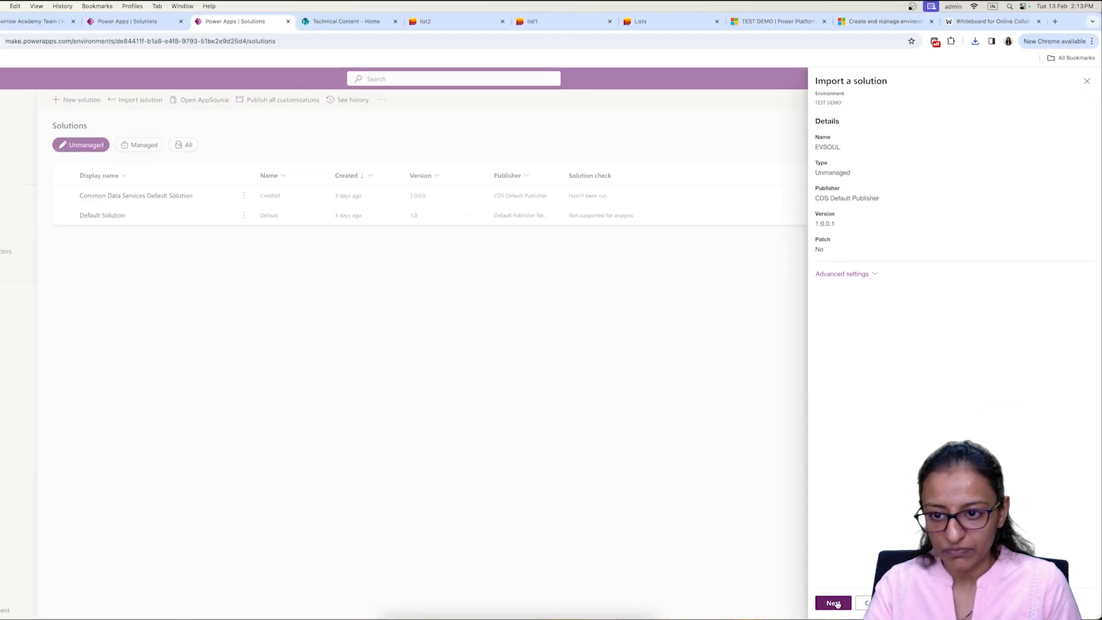
pyautogui.click(833, 603)
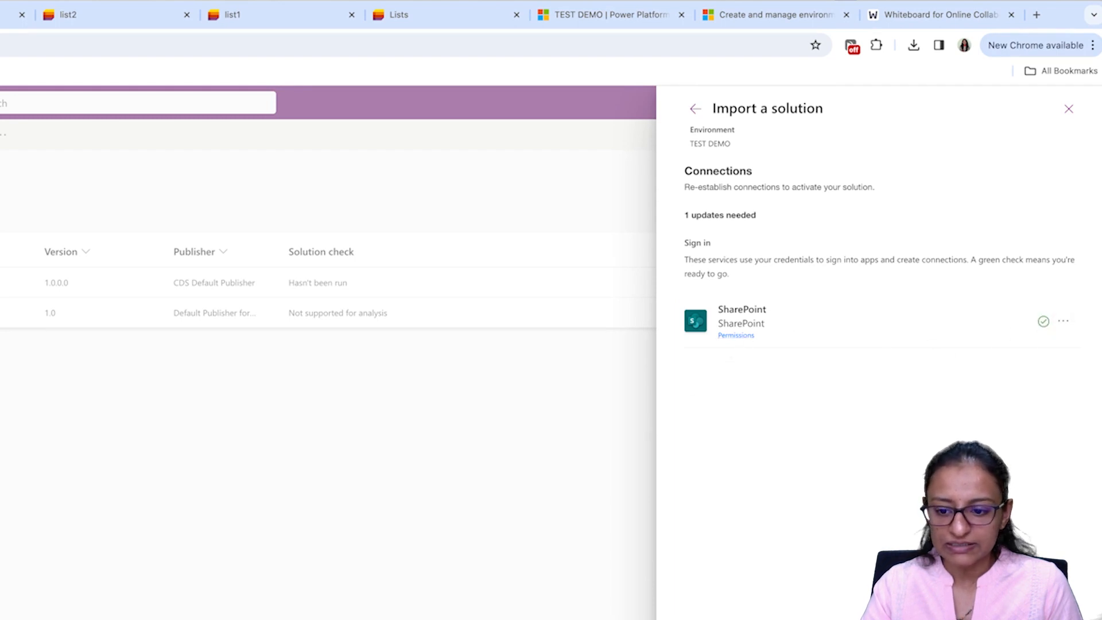
# Step: Point the environment variables to the Technical Content site and list2, then import
pyautogui.click(835, 601)
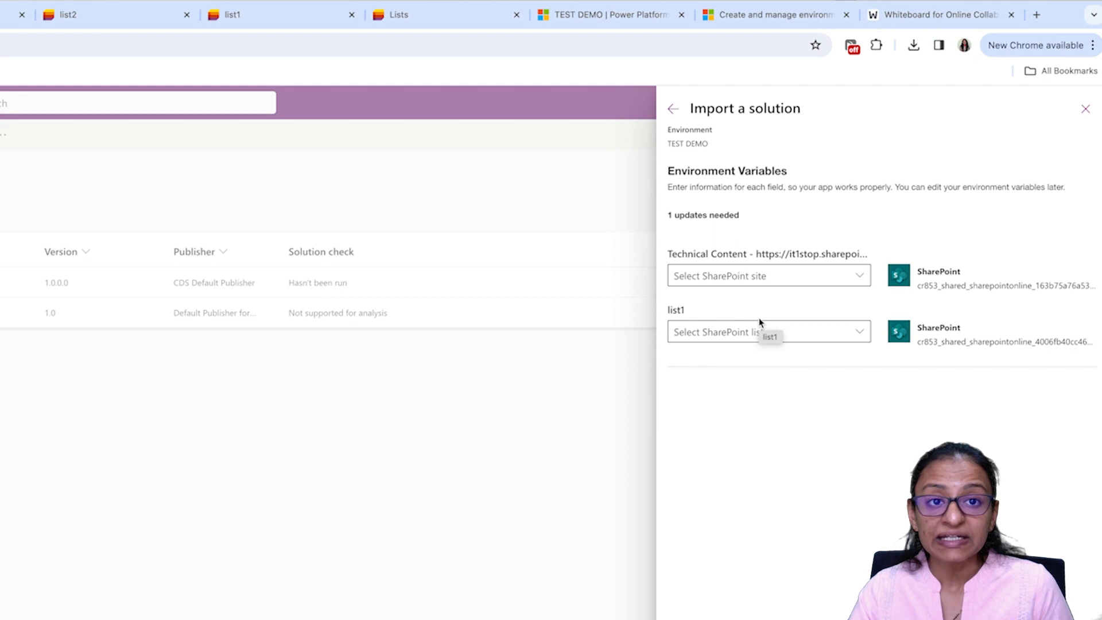
pyautogui.click(860, 280)
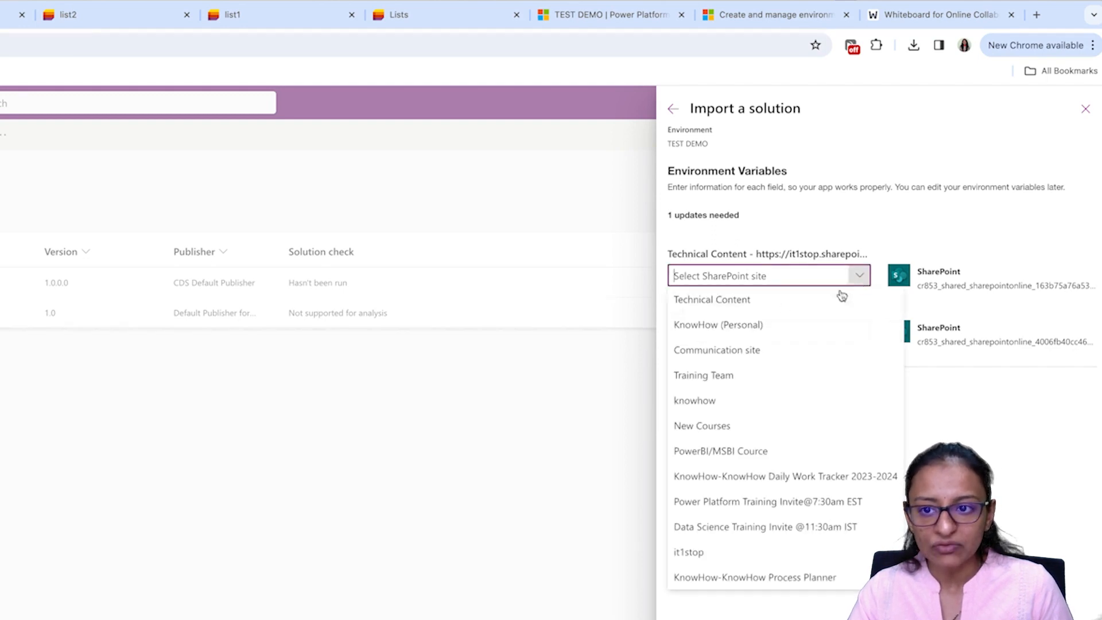
pyautogui.click(762, 304)
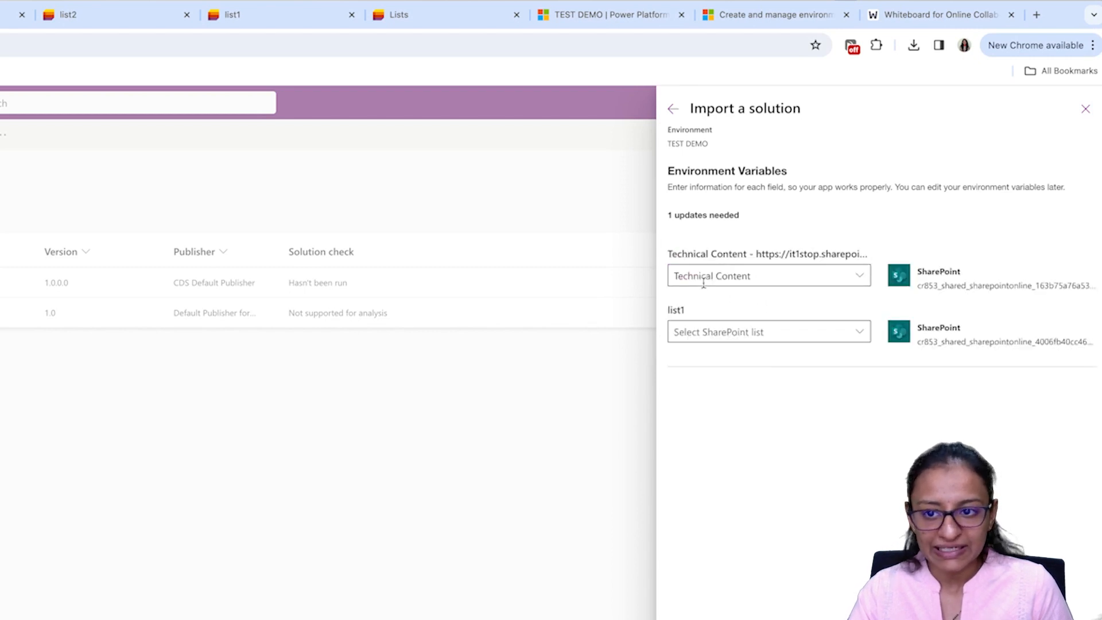
pyautogui.click(710, 325)
pyautogui.click(859, 332)
pyautogui.click(683, 406)
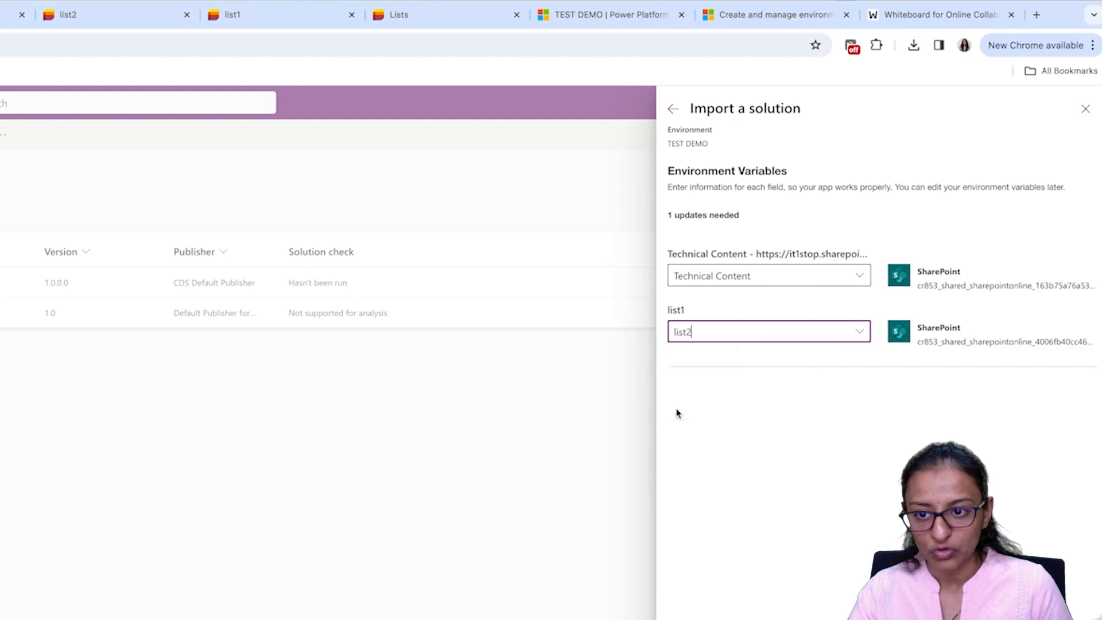
pyautogui.click(835, 604)
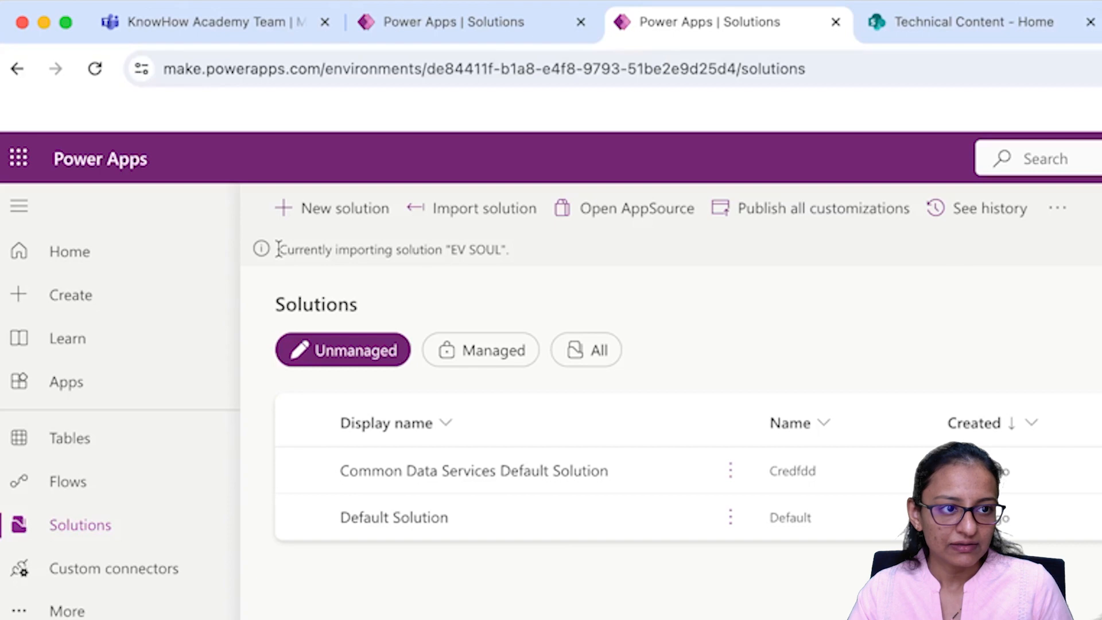
# Step: Wait for the EV SOUL import success message, then return to the developer environment's solutions
pyautogui.moveTo(278, 249); pyautogui.dragTo(519, 262)
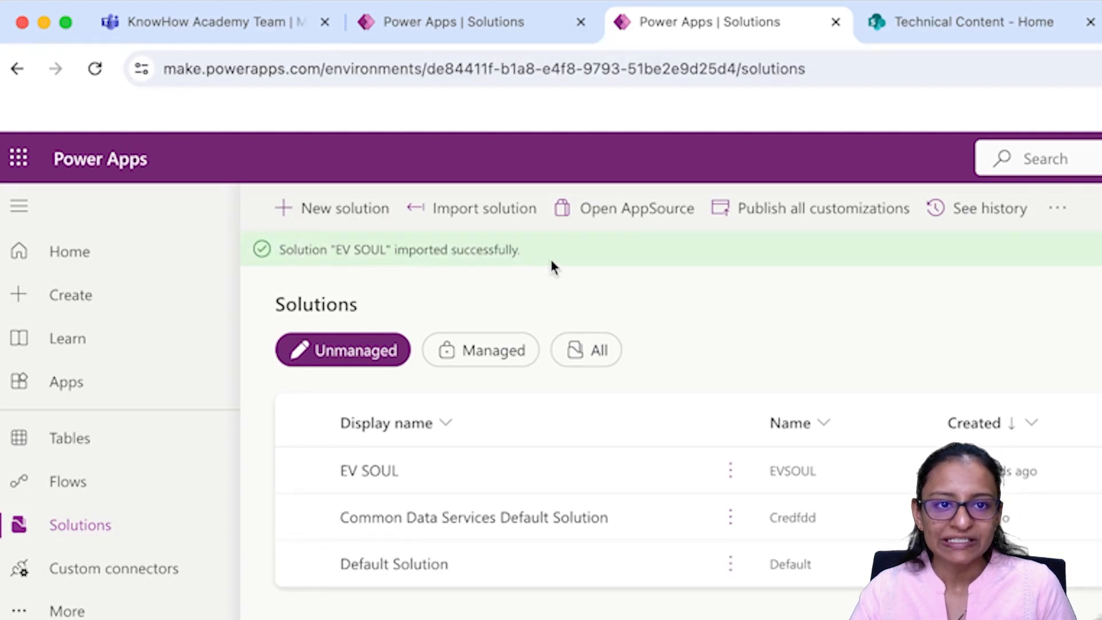
pyautogui.click(518, 22)
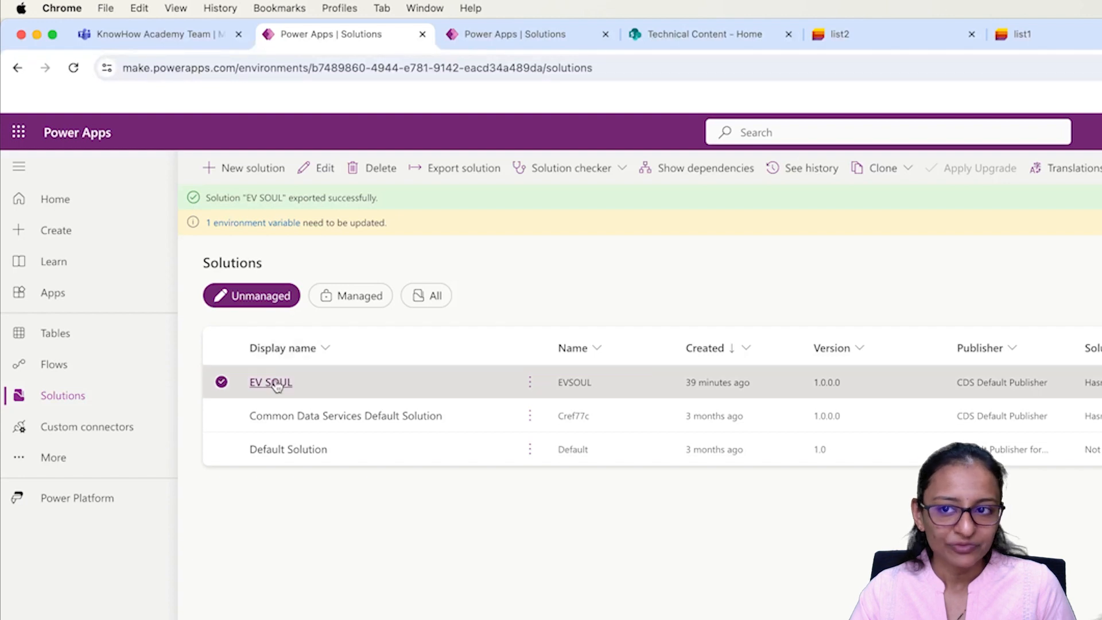
# Step: Open EV SOUL in the developer environment and open its APP1 in the editor
pyautogui.click(270, 382)
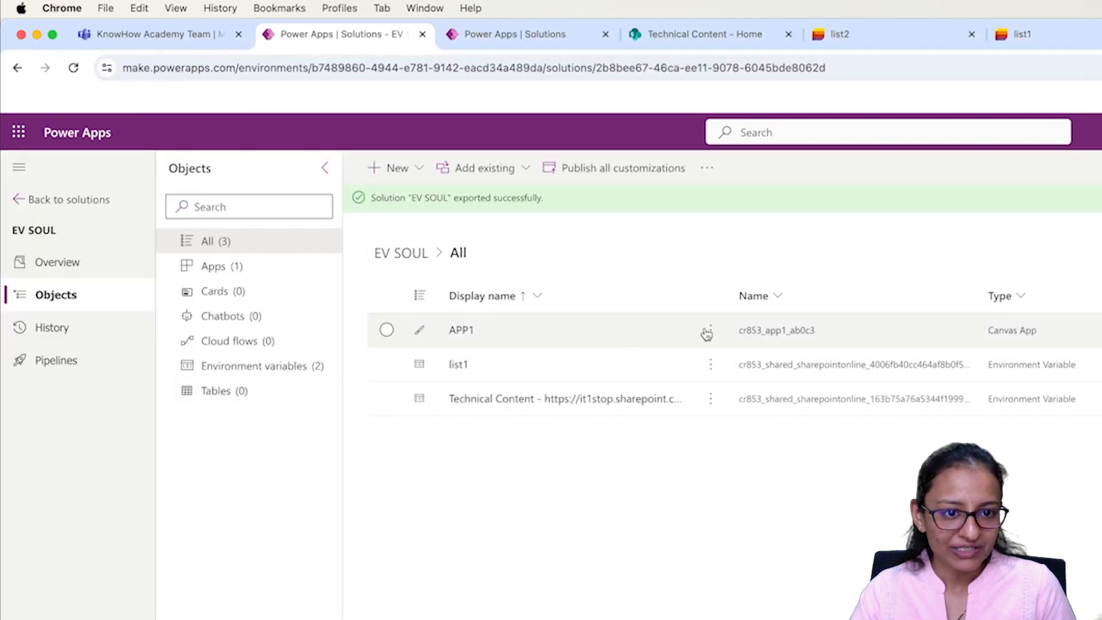
pyautogui.click(710, 330)
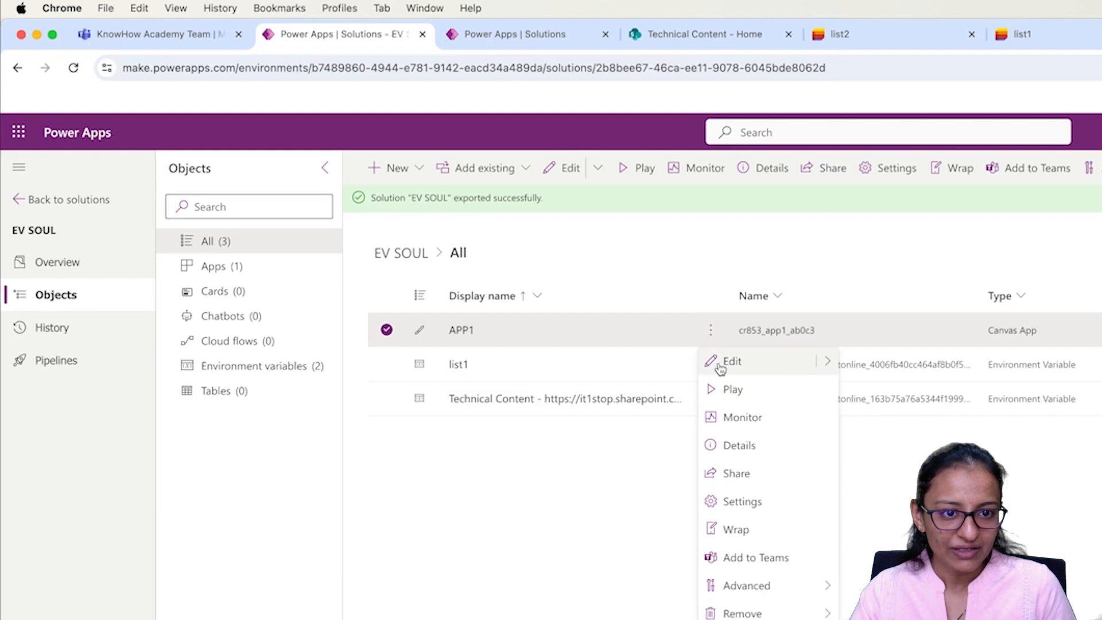
pyautogui.click(727, 361)
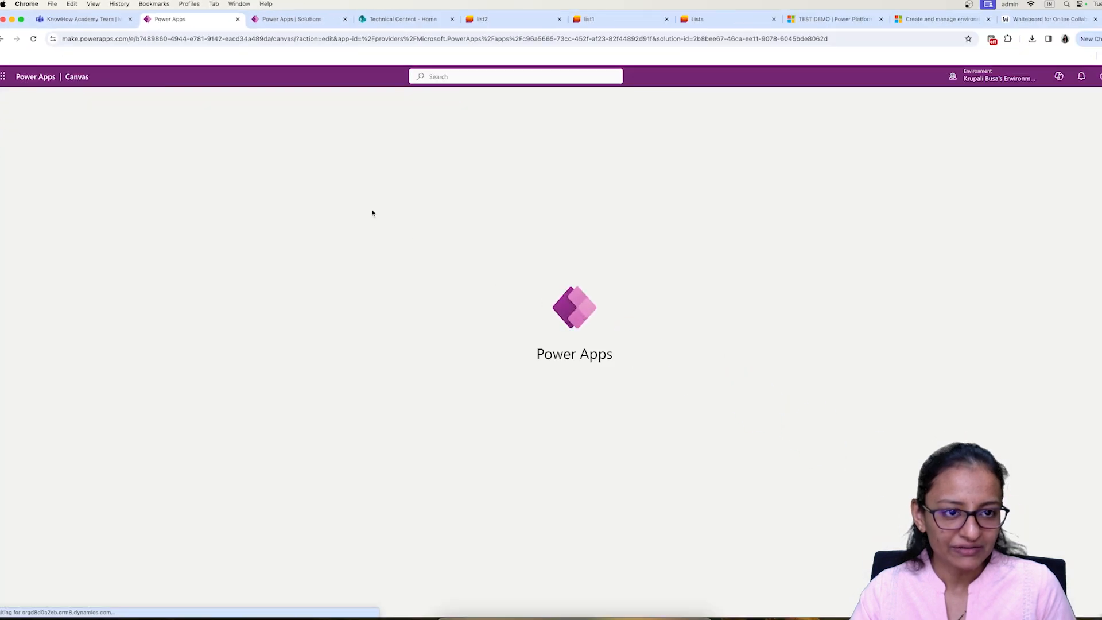
# Step: Open the imported EV SOUL solution in TEST DEMO and open its APP1 in the editor
pyautogui.click(273, 21)
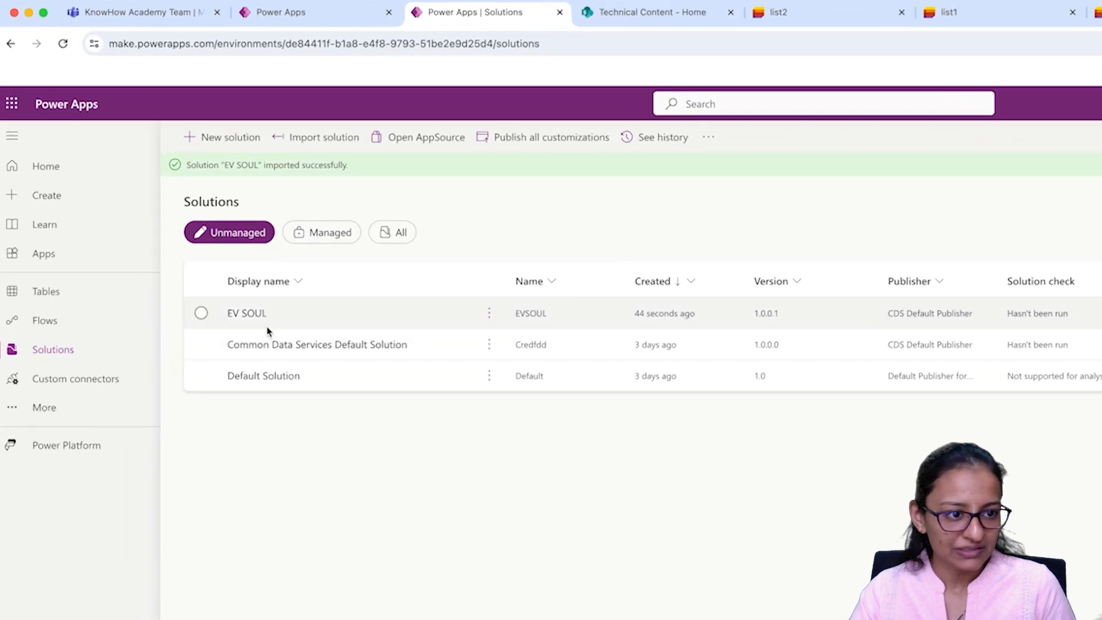
pyautogui.click(261, 319)
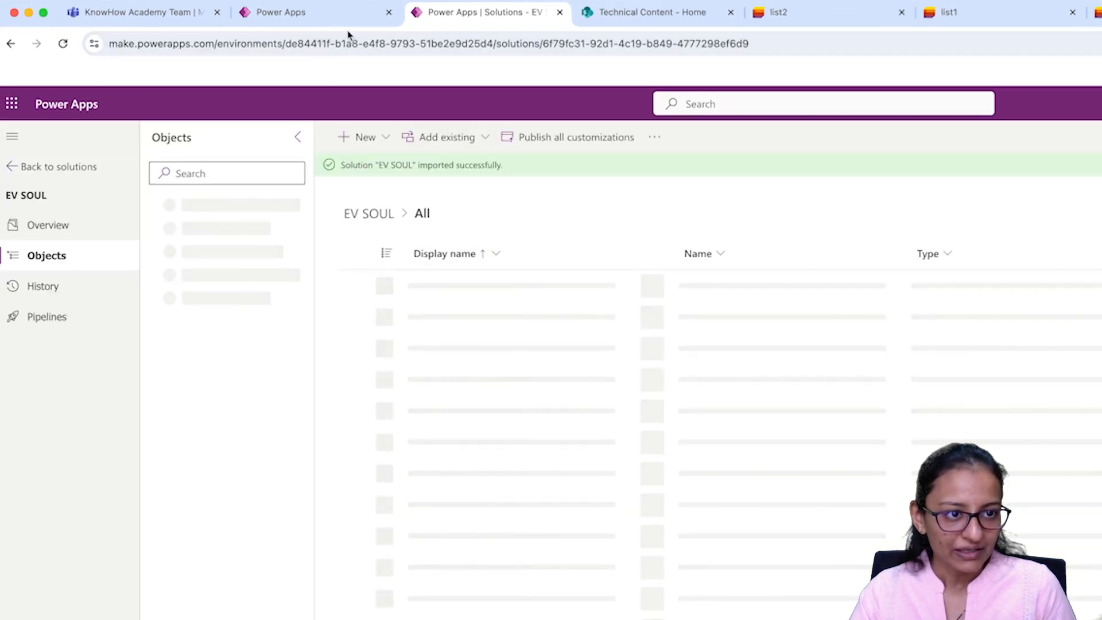
pyautogui.click(321, 12)
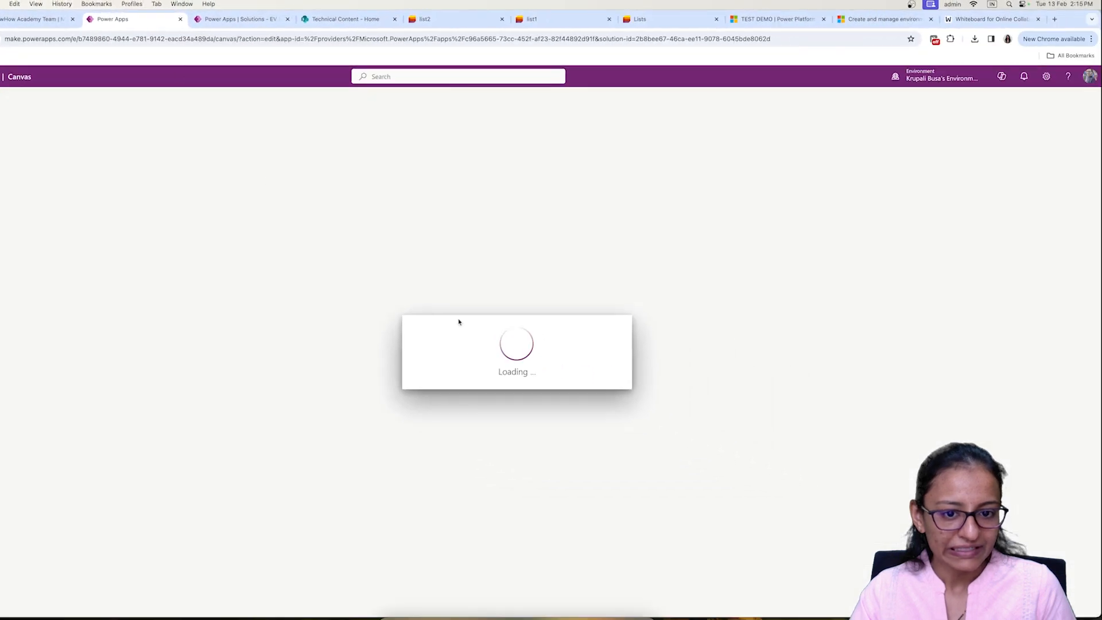
pyautogui.click(242, 21)
pyautogui.click(349, 190)
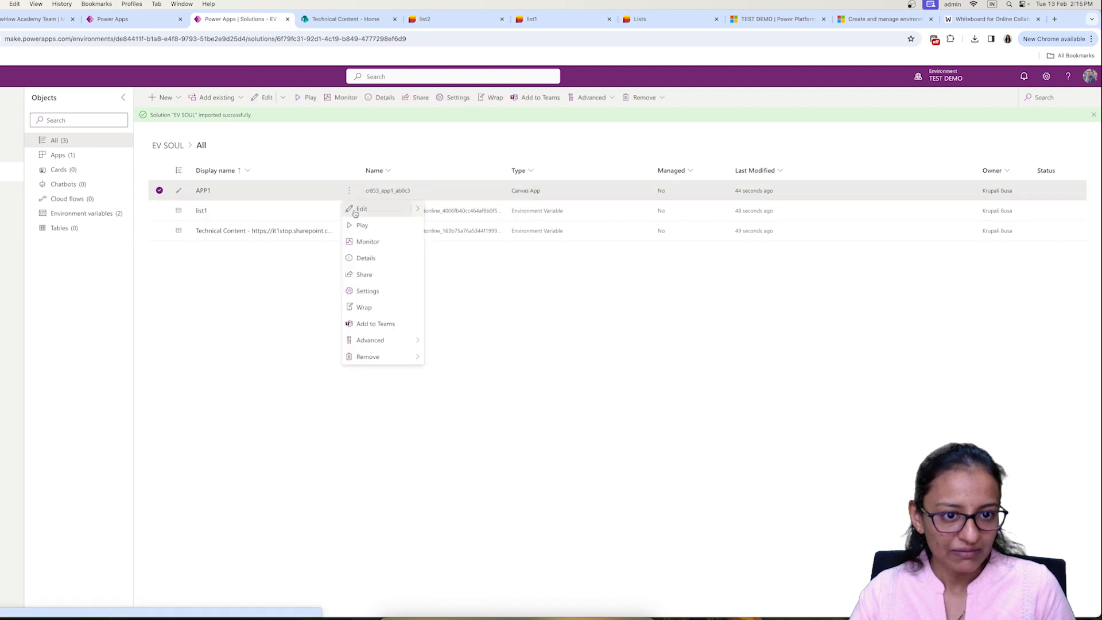
pyautogui.click(355, 209)
pyautogui.click(530, 21)
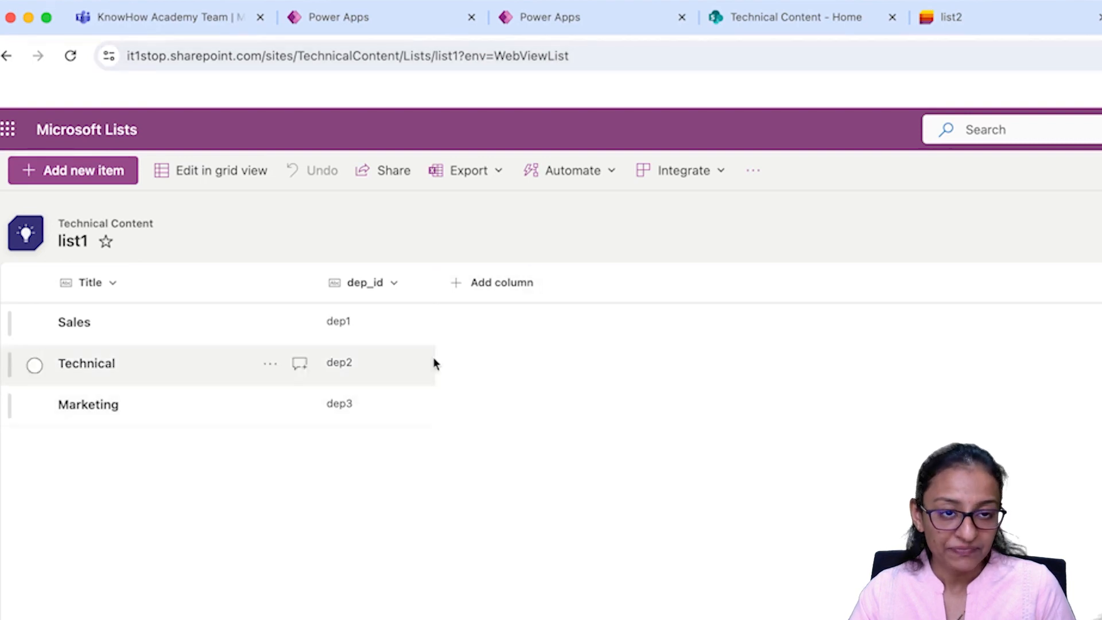
# Step: Compare list2 and list1 items with the original APP1, then bring up TEST DEMO's APP1 permission prompt
pyautogui.click(1042, 26)
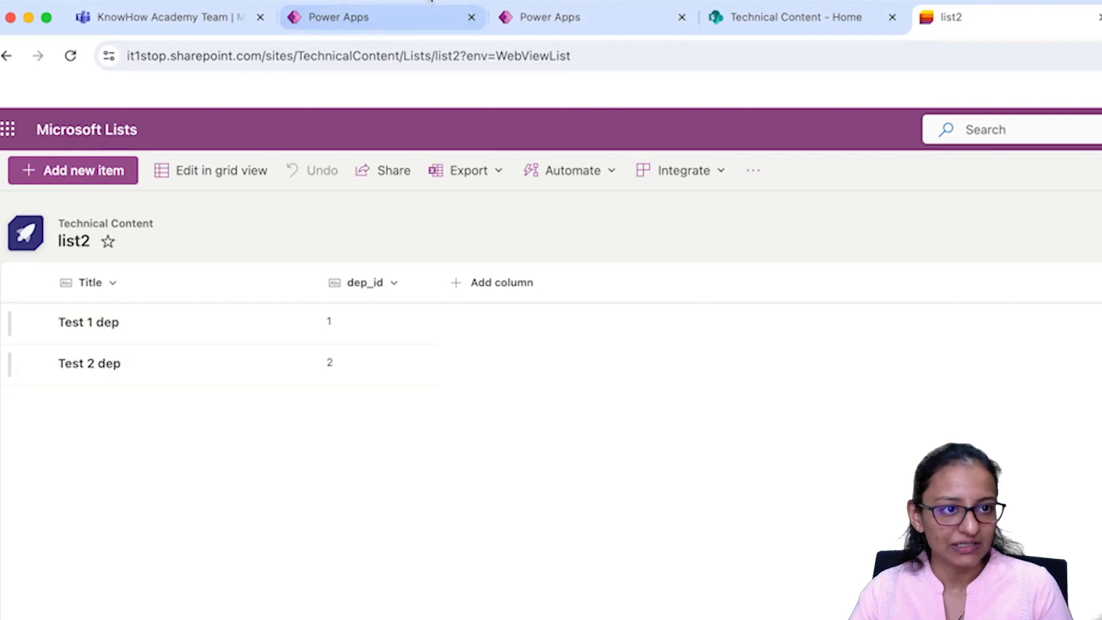
pyautogui.click(373, 17)
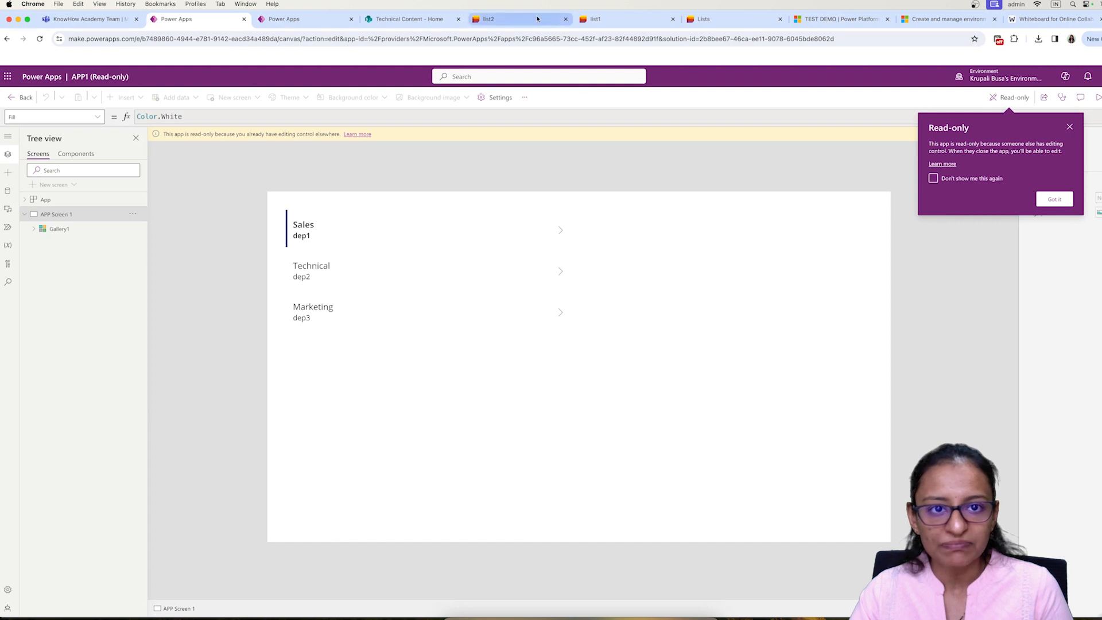
pyautogui.click(622, 19)
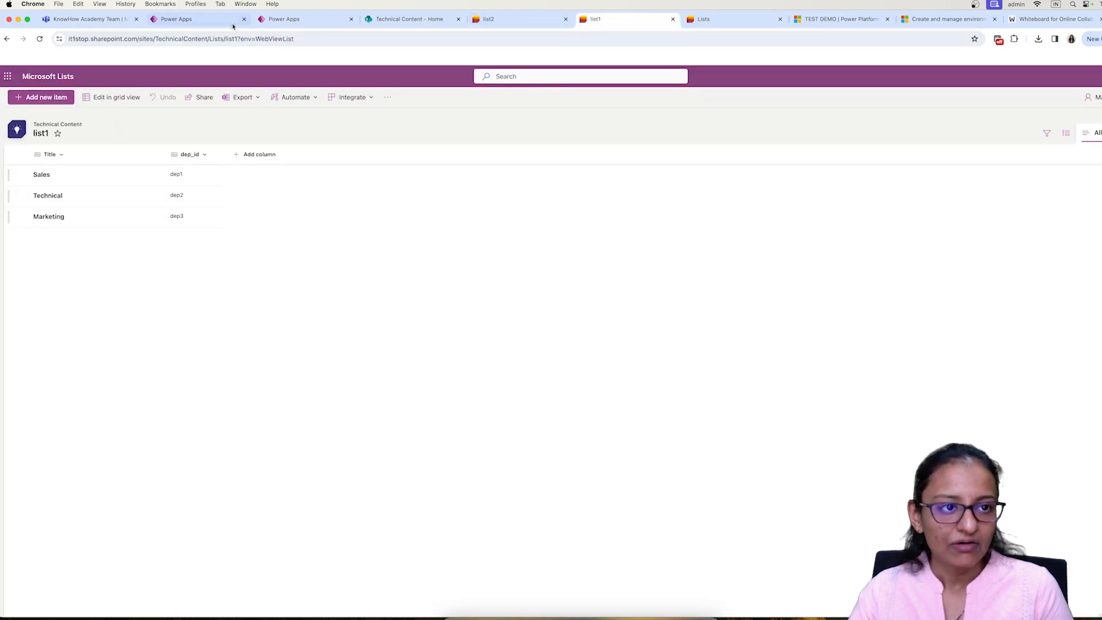
pyautogui.click(204, 18)
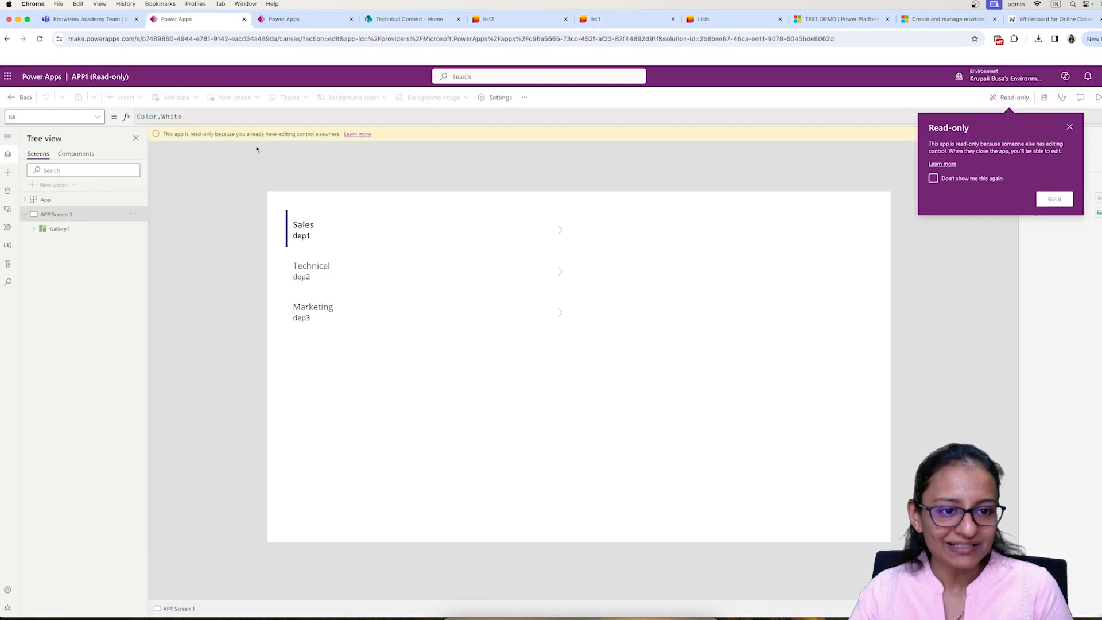
pyautogui.click(596, 19)
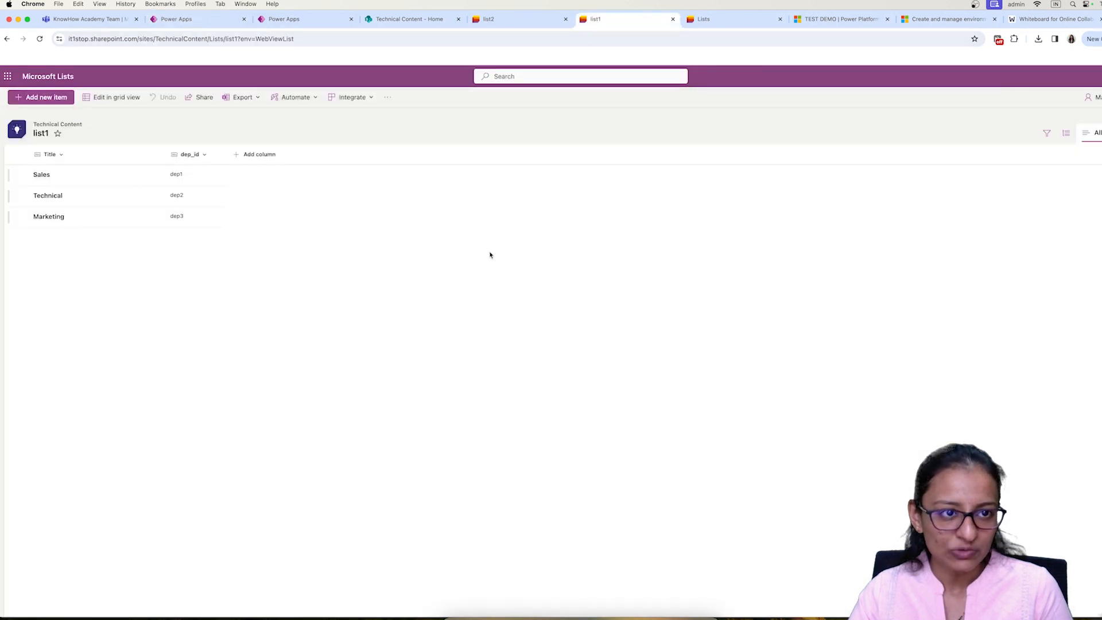
pyautogui.click(313, 23)
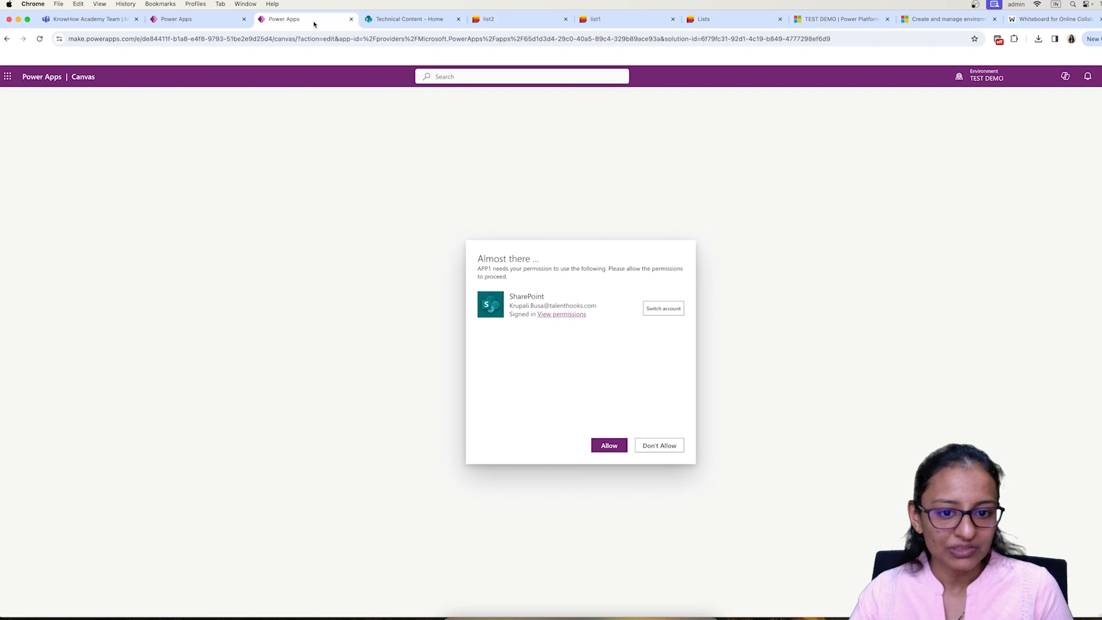
# Step: Allow APP1's SharePoint connection, check the gallery against list2's Test 1 dep and Test 2 dep, and save
pyautogui.click(607, 451)
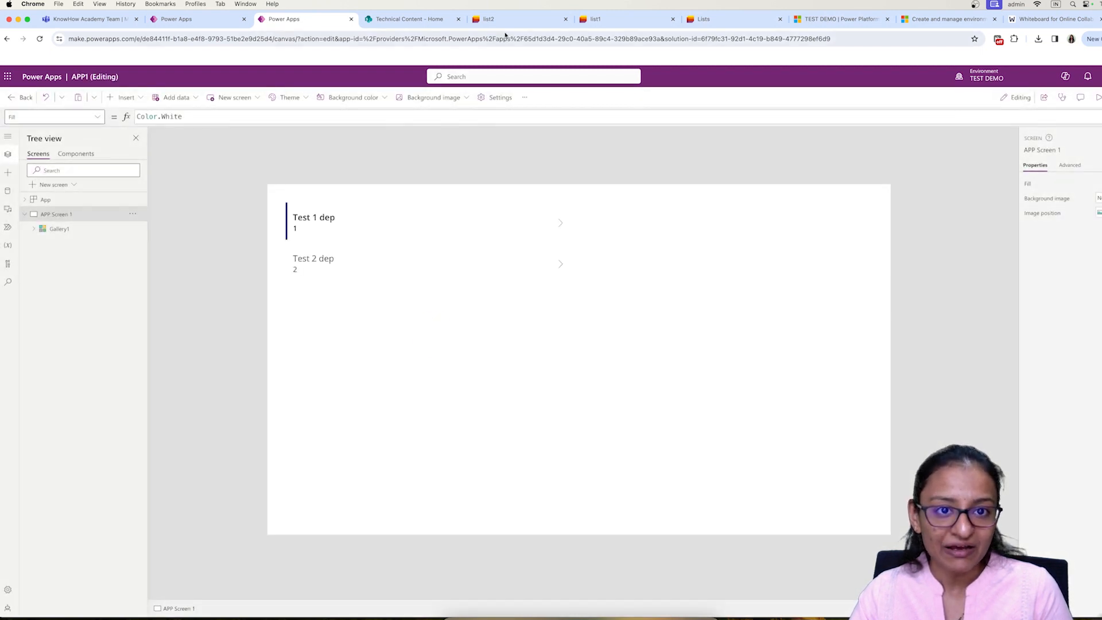
pyautogui.click(523, 23)
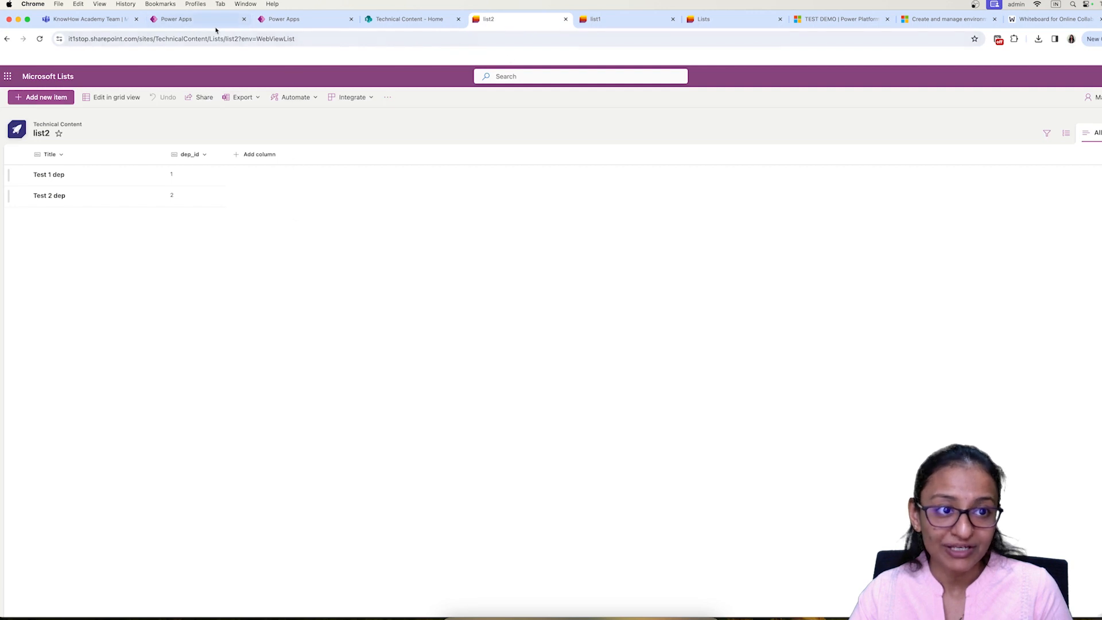
pyautogui.click(210, 23)
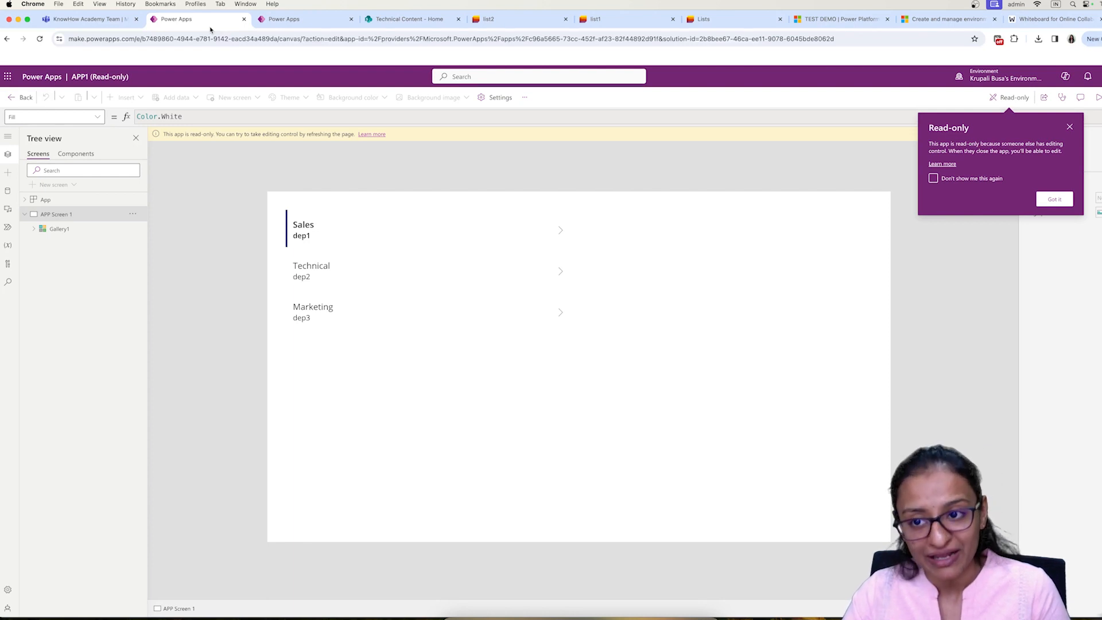
pyautogui.click(268, 23)
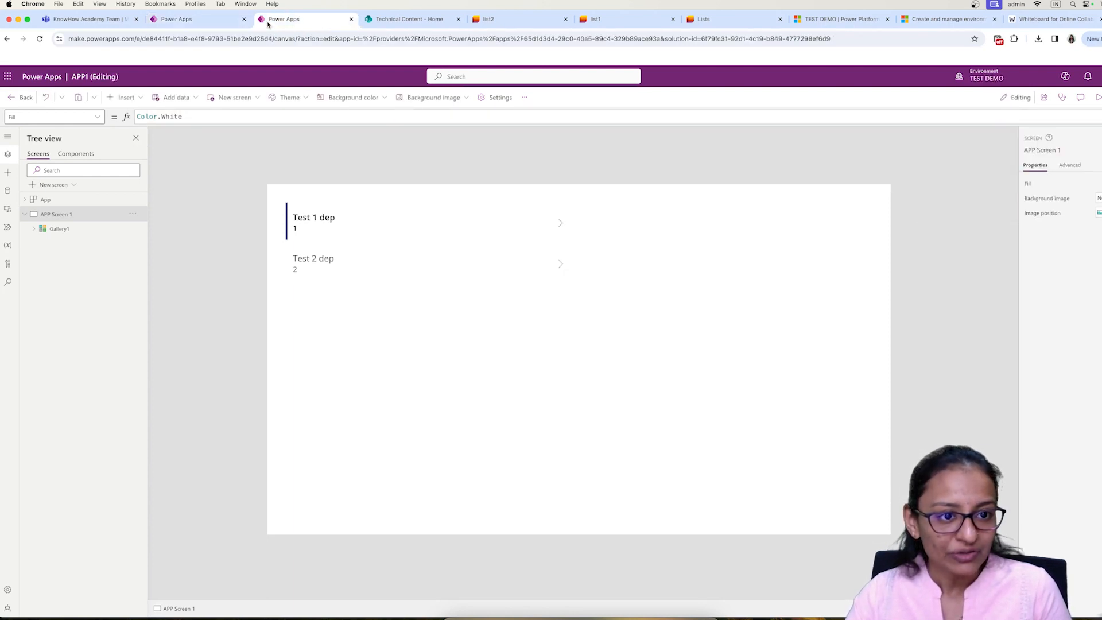
pyautogui.click(1059, 101)
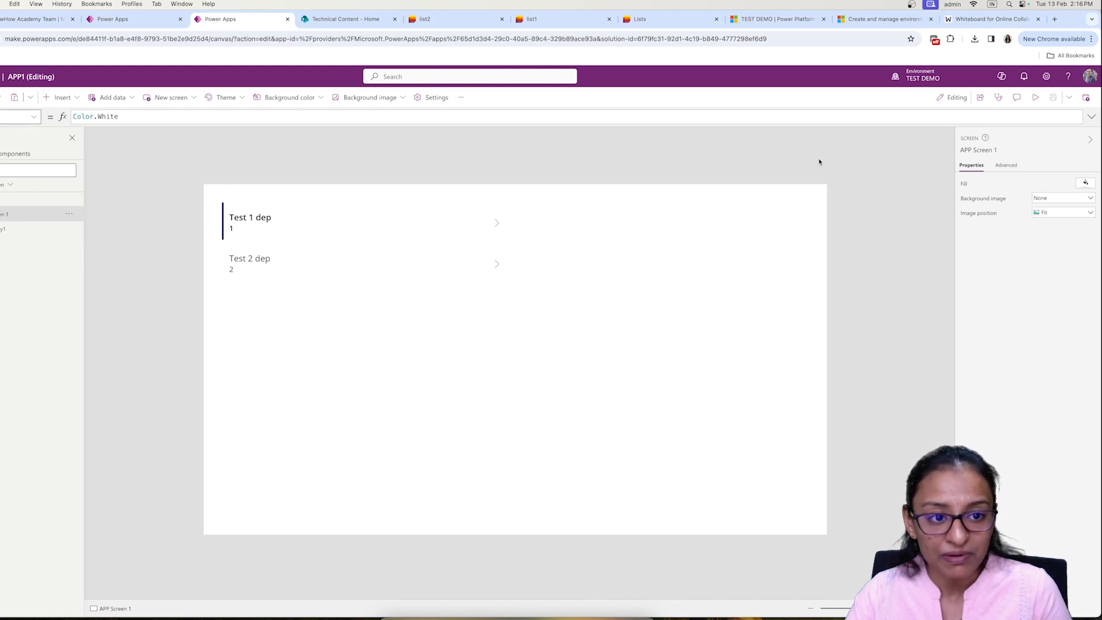
# Step: Preview the TEST DEMO and original APP1 side by side, then close both previews
pyautogui.click(1036, 102)
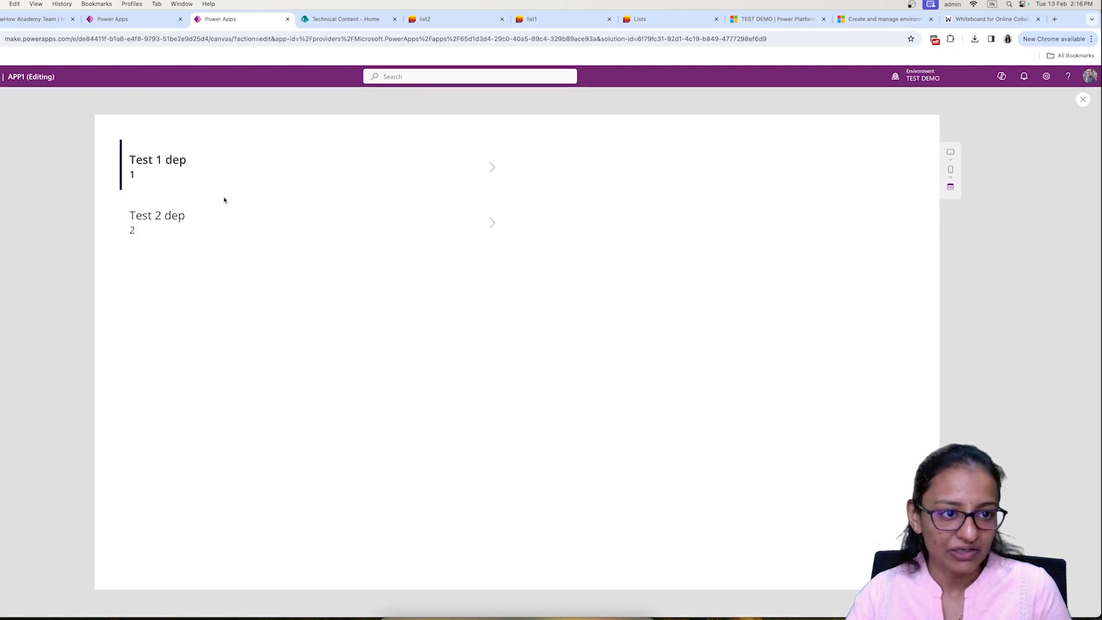
pyautogui.click(129, 19)
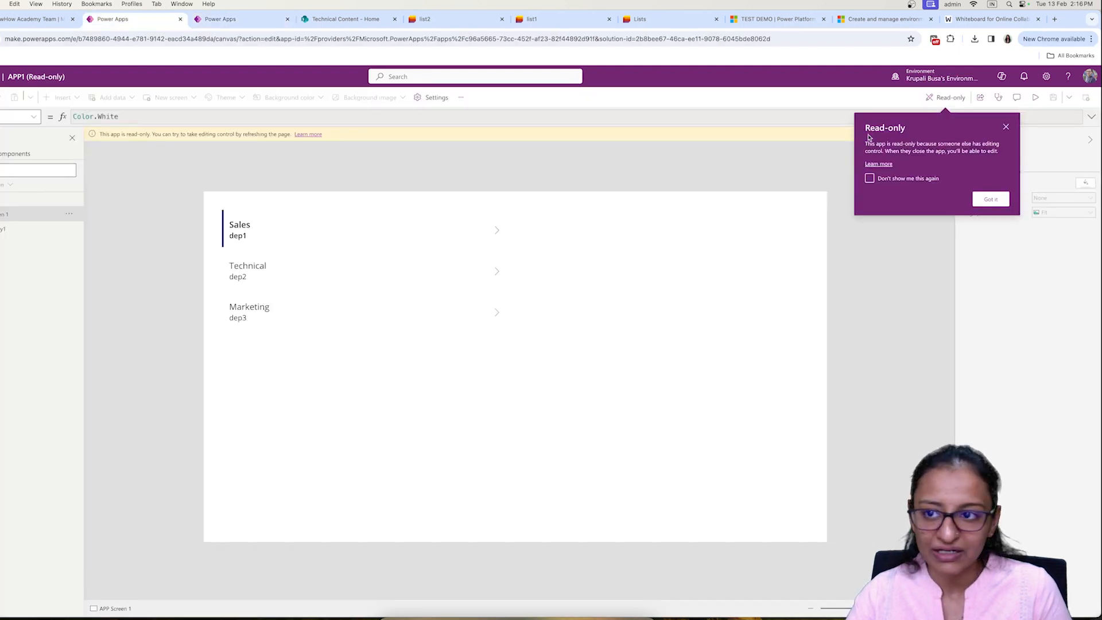
pyautogui.click(1035, 97)
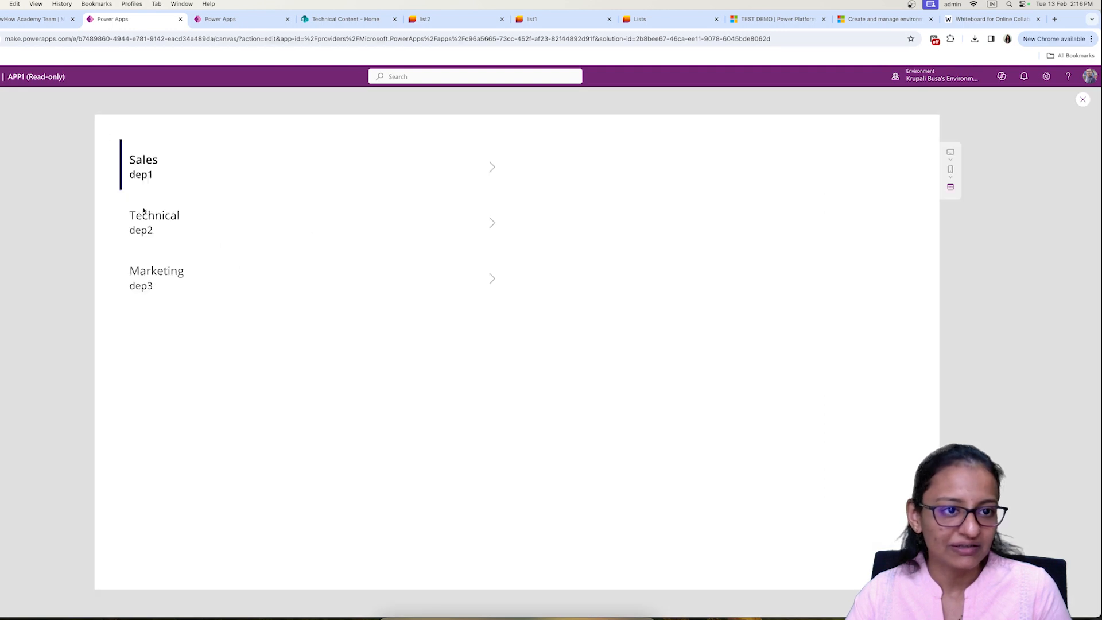
pyautogui.click(241, 25)
pyautogui.click(164, 22)
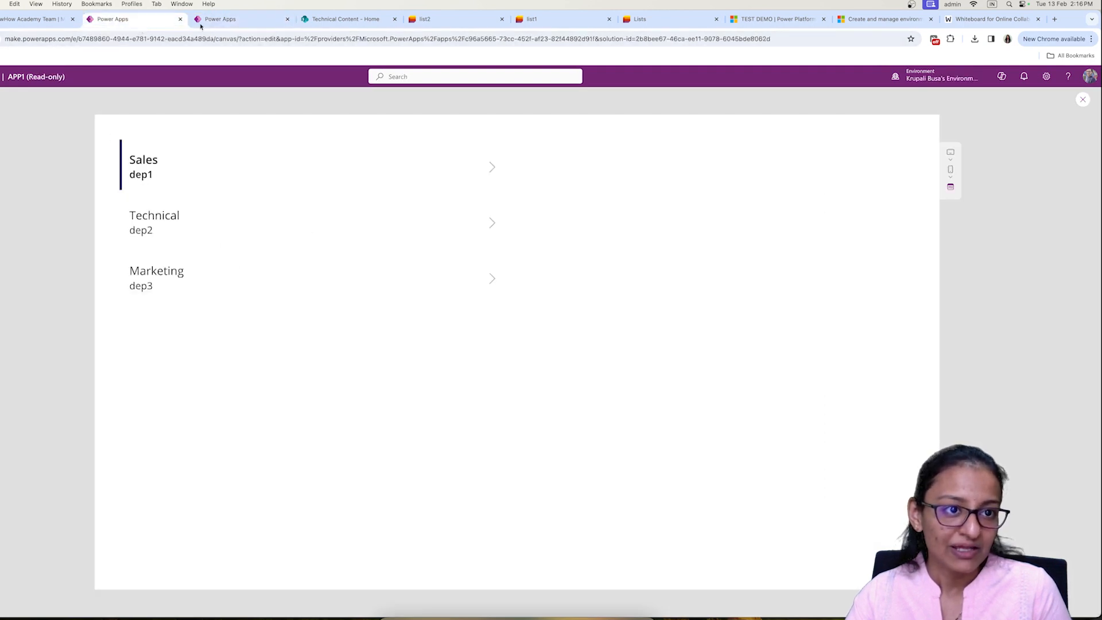
pyautogui.click(234, 25)
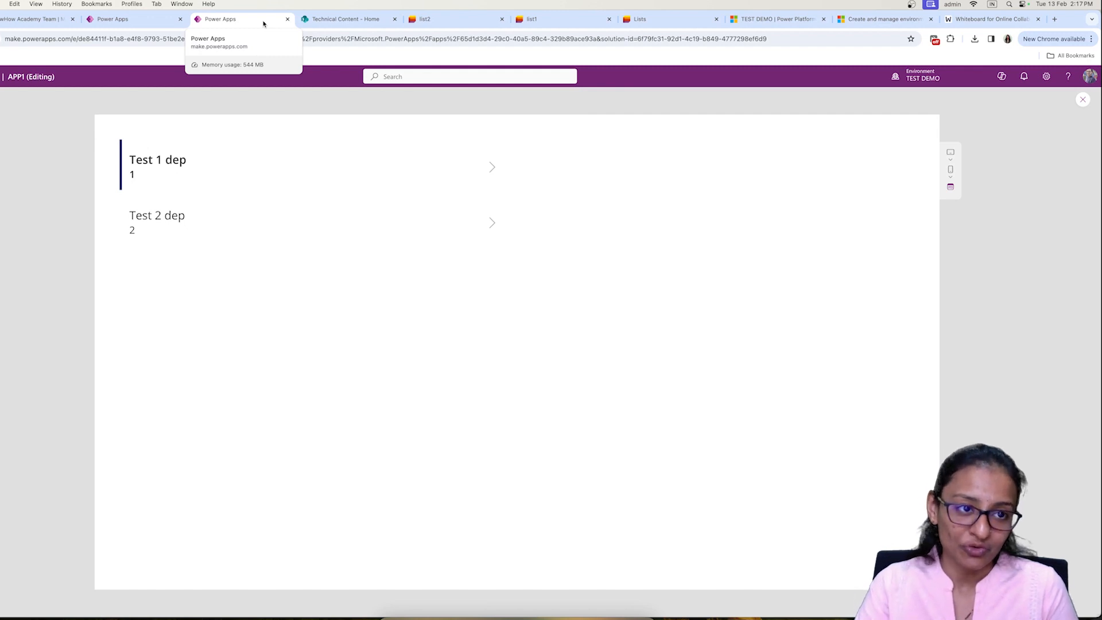
pyautogui.click(115, 23)
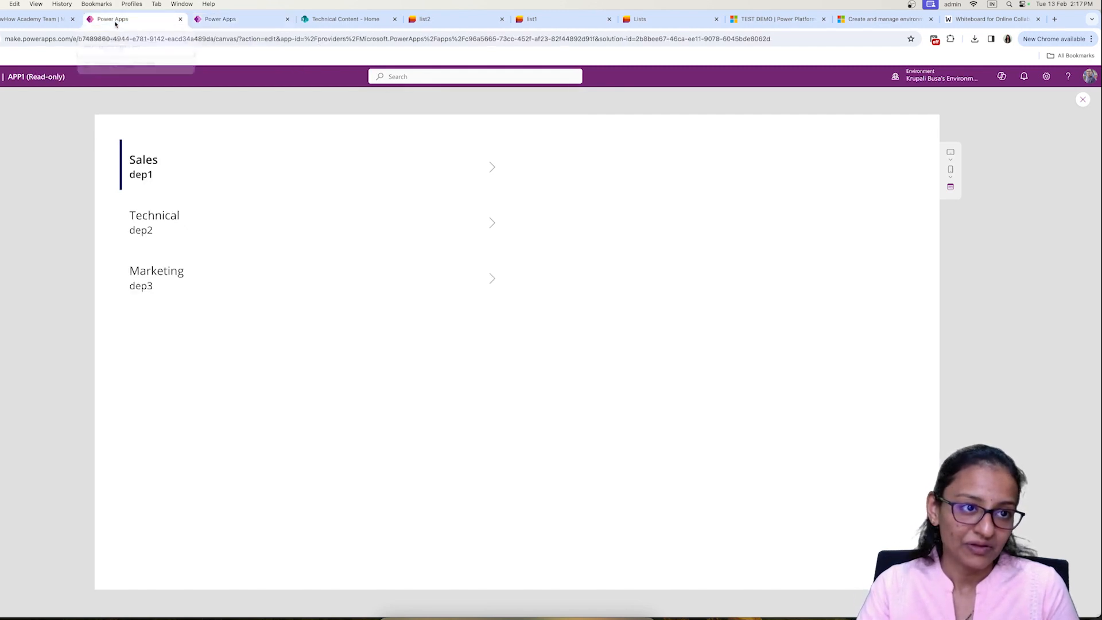
pyautogui.click(1083, 101)
pyautogui.click(236, 23)
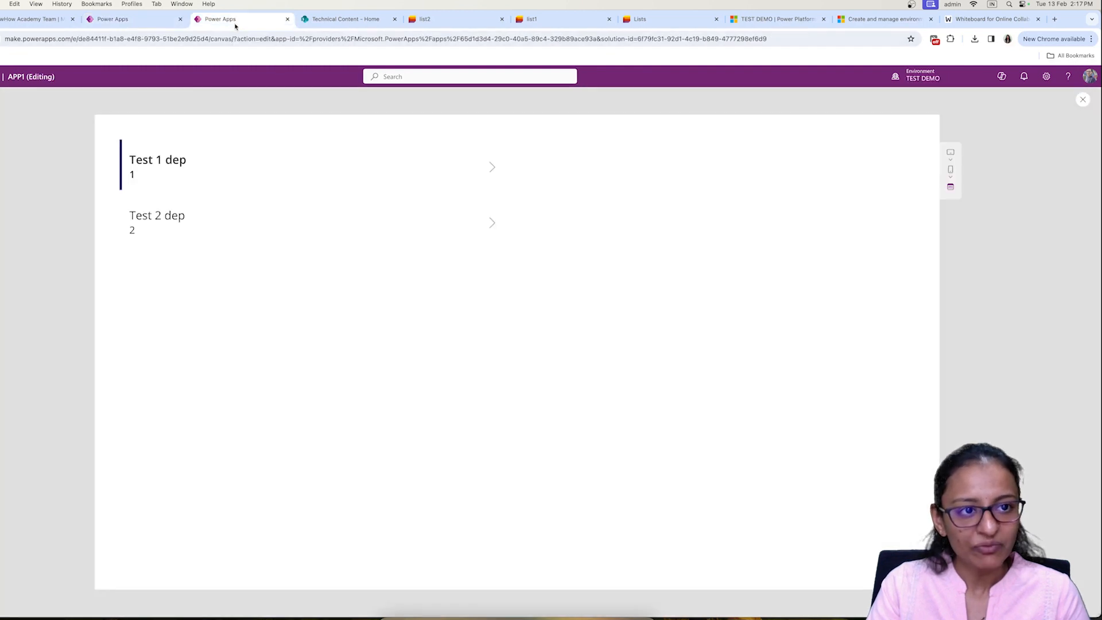
pyautogui.click(1081, 101)
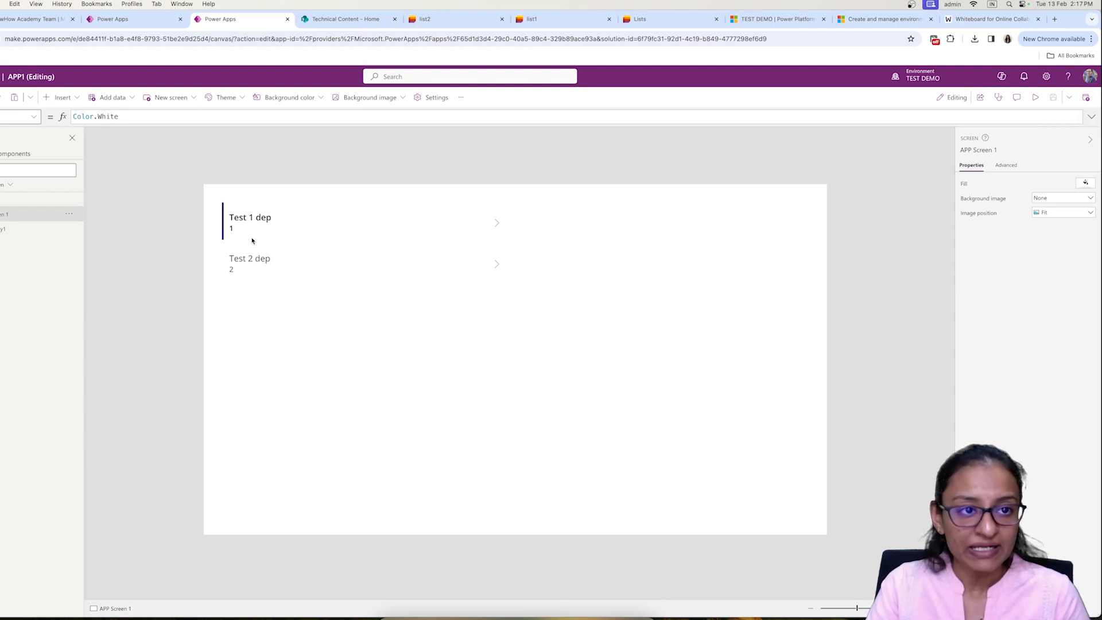
# Step: Review APP1's actions in the EV SOUL solution objects, close that page, and close the read-only APP1
pyautogui.click(7, 39)
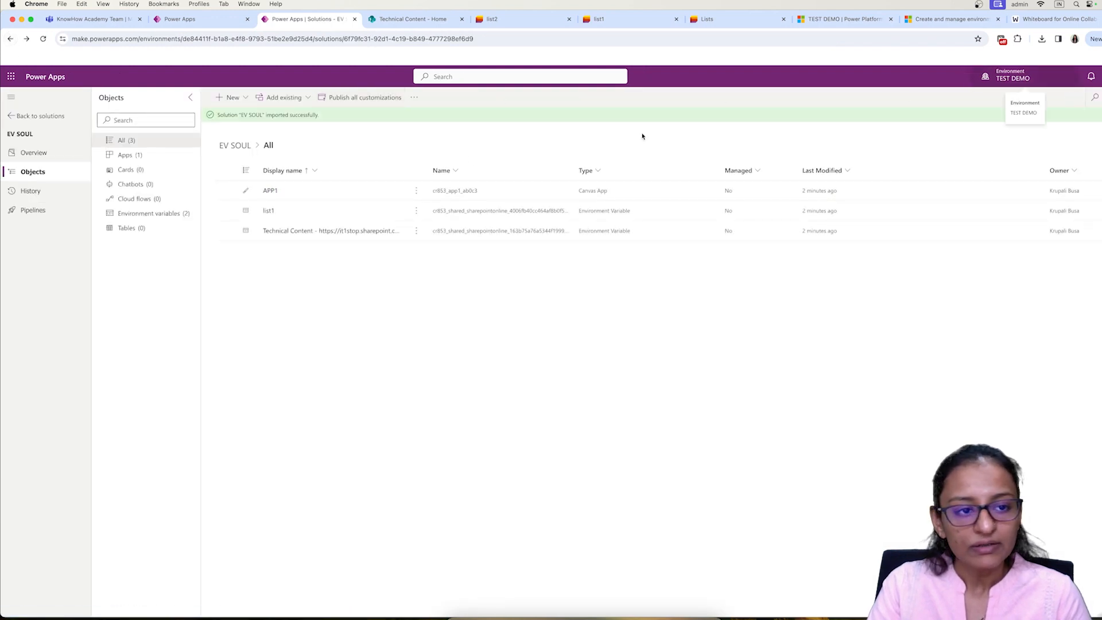
pyautogui.click(415, 190)
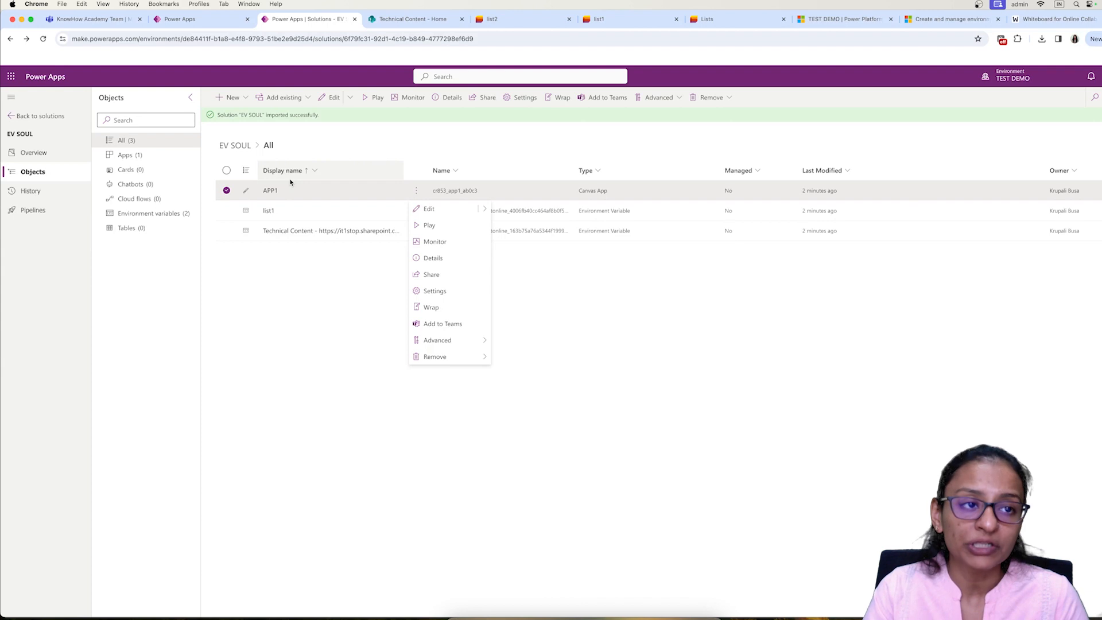
pyautogui.click(176, 23)
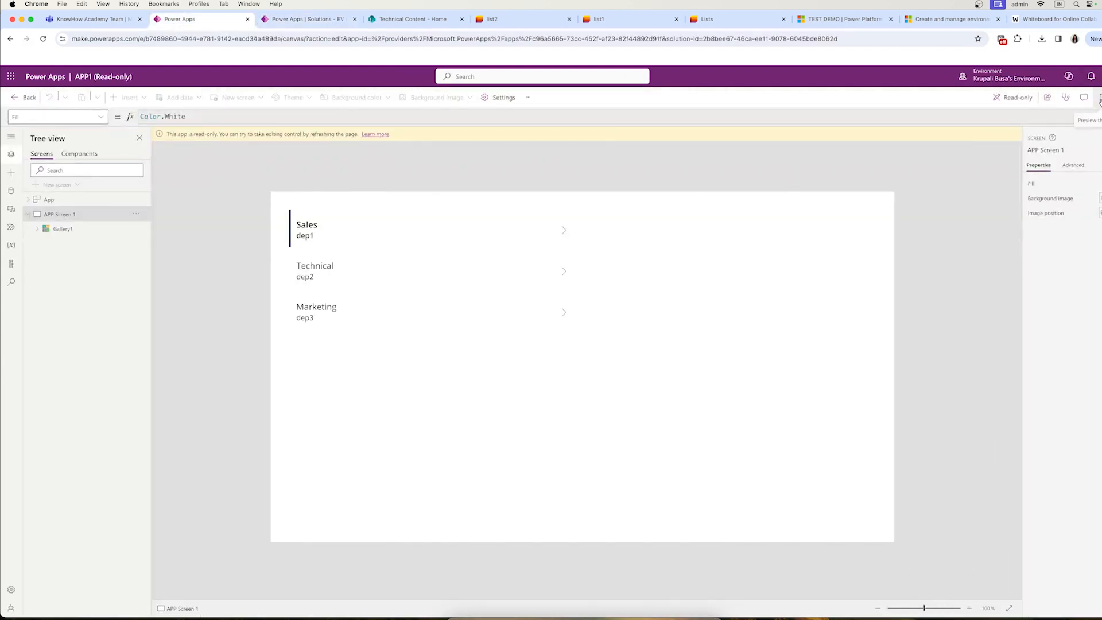
pyautogui.moveTo(1014, 102)
pyautogui.click(344, 25)
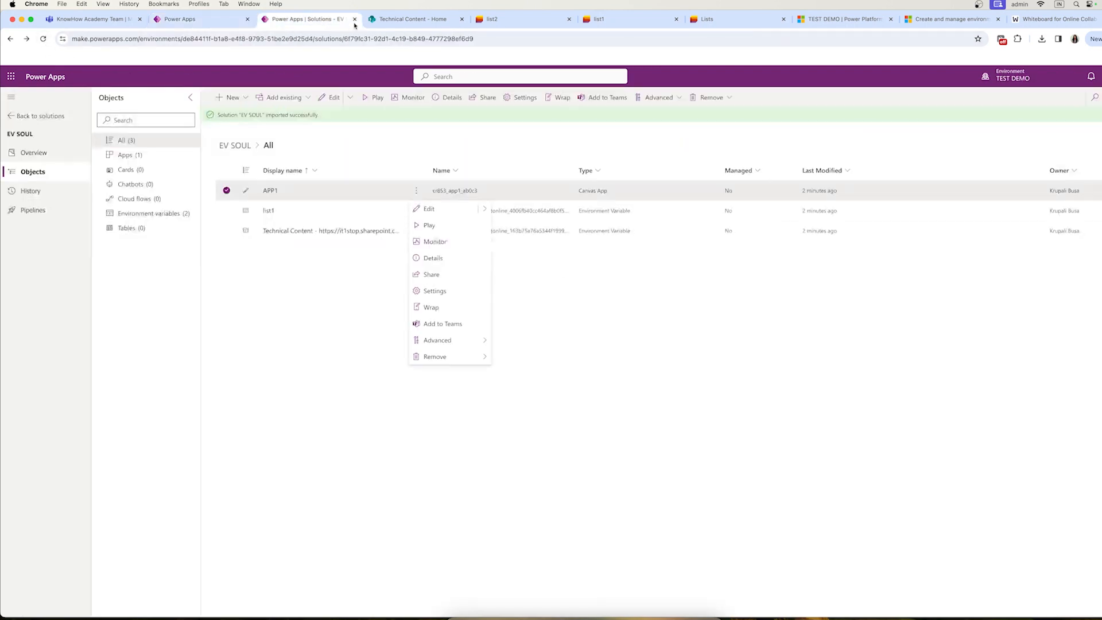
pyautogui.click(354, 20)
pyautogui.click(205, 23)
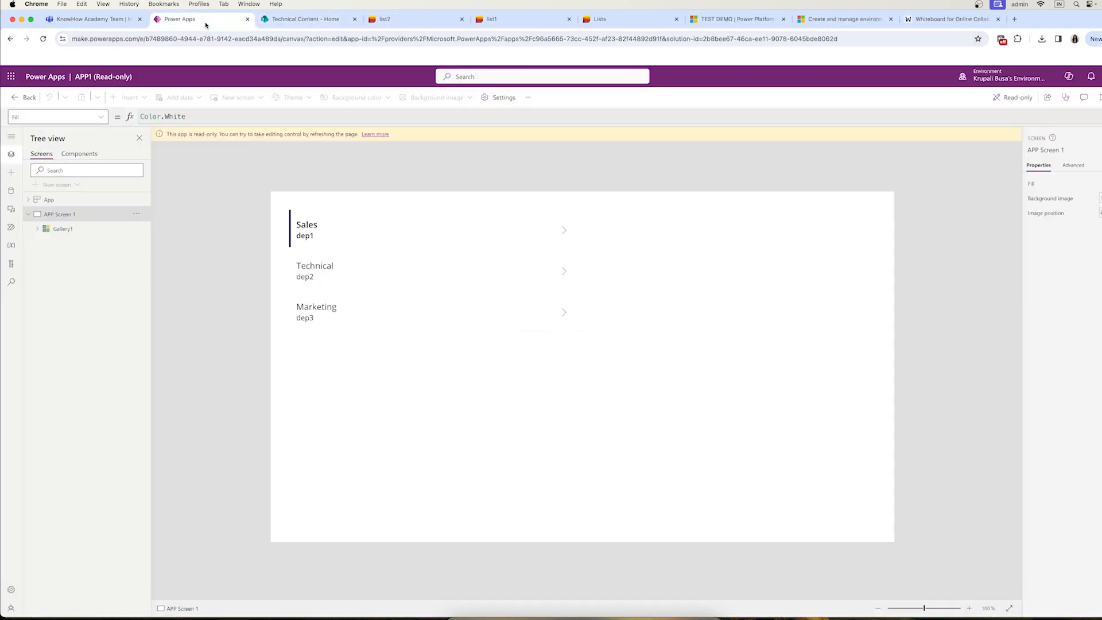
pyautogui.click(247, 19)
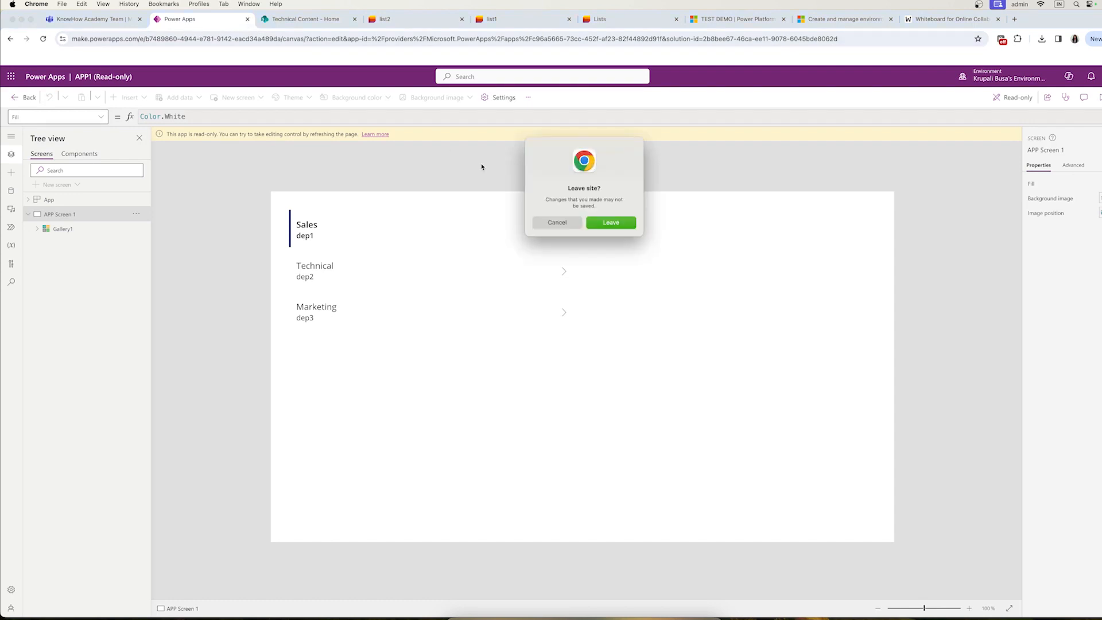
# Step: Leave the read-only app and reopen Power Apps on the Solutions list via the app launcher
pyautogui.click(611, 222)
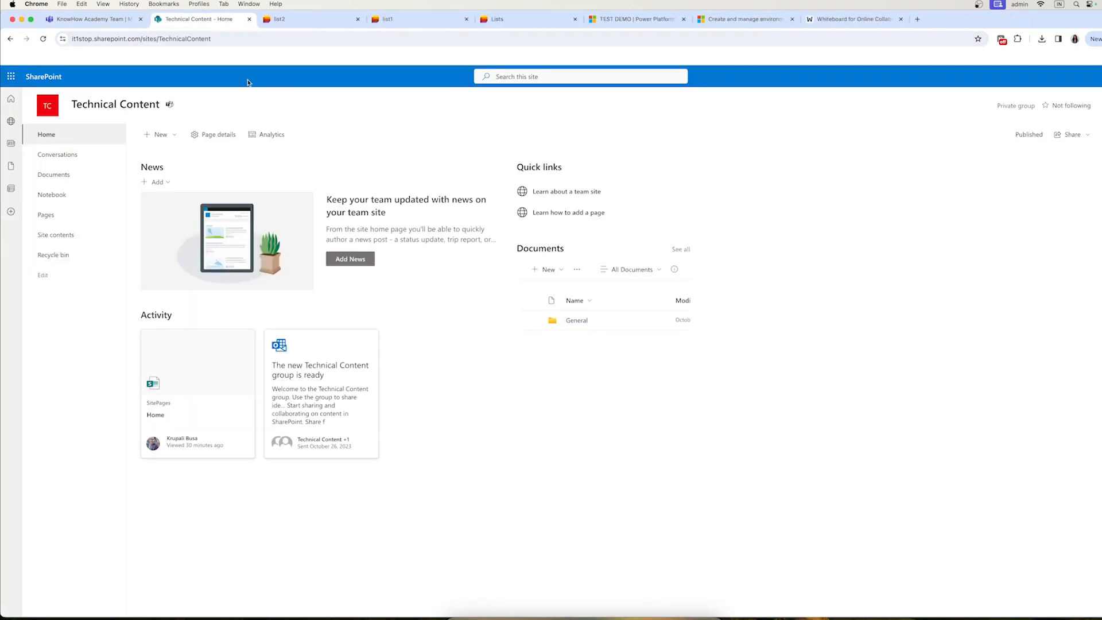
pyautogui.click(10, 75)
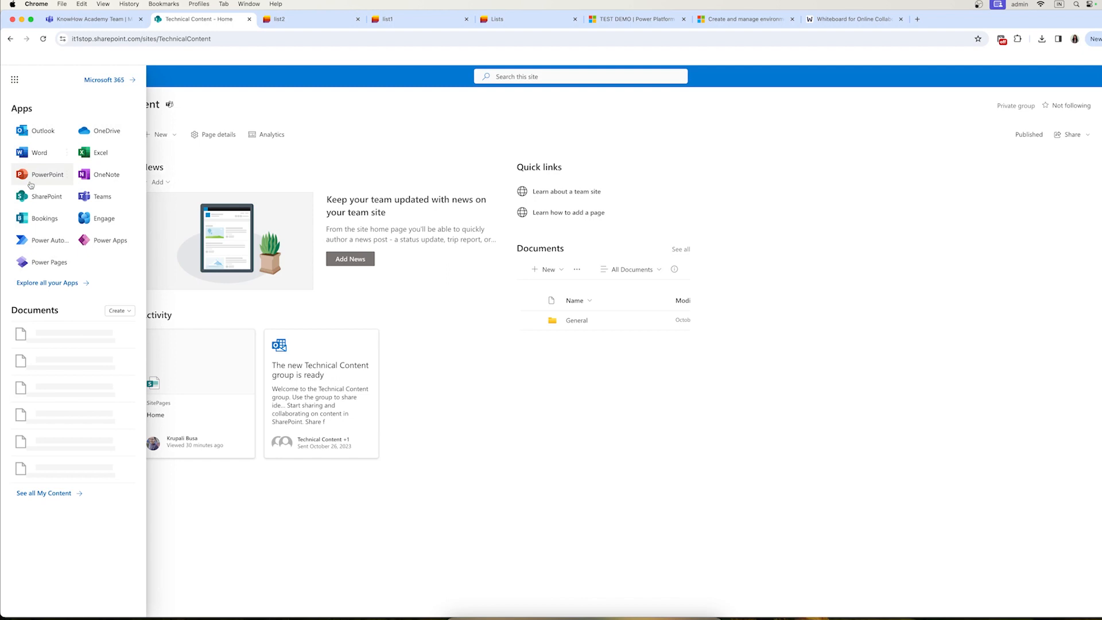
pyautogui.click(101, 245)
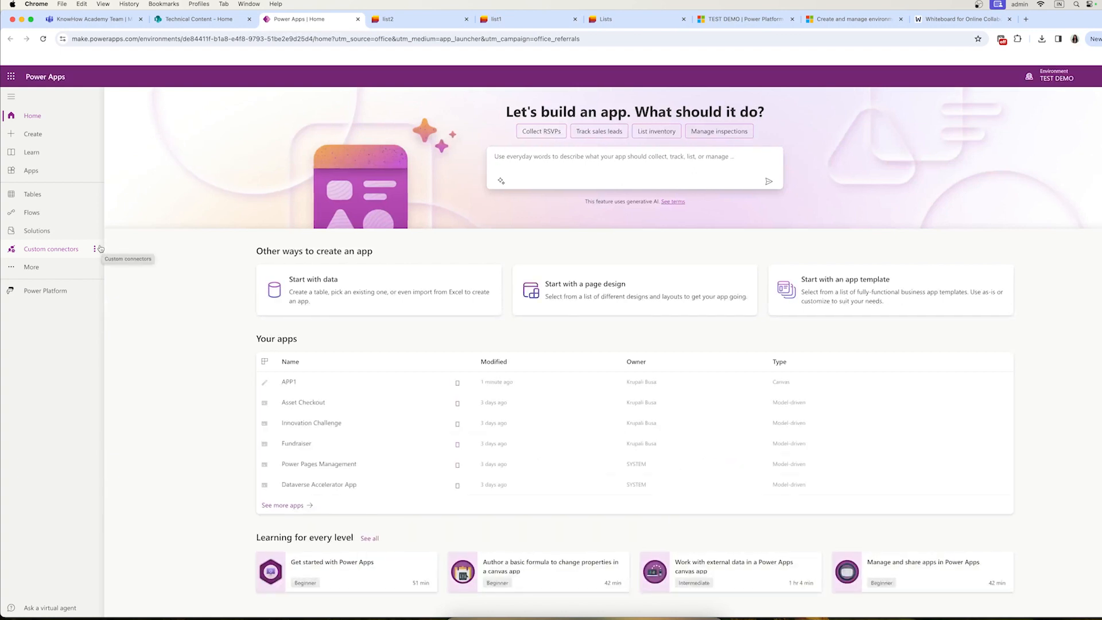
pyautogui.click(40, 230)
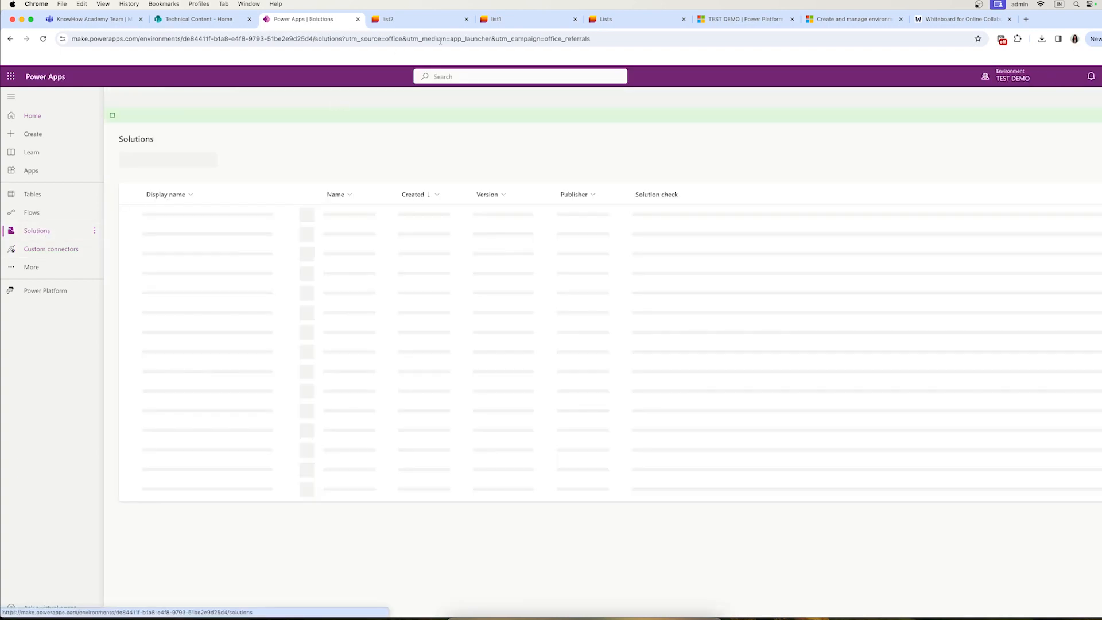
# Step: Close the TEST DEMO admin centre, Learn and Web Whiteboard tabs, returning to the solutions list
pyautogui.click(779, 20)
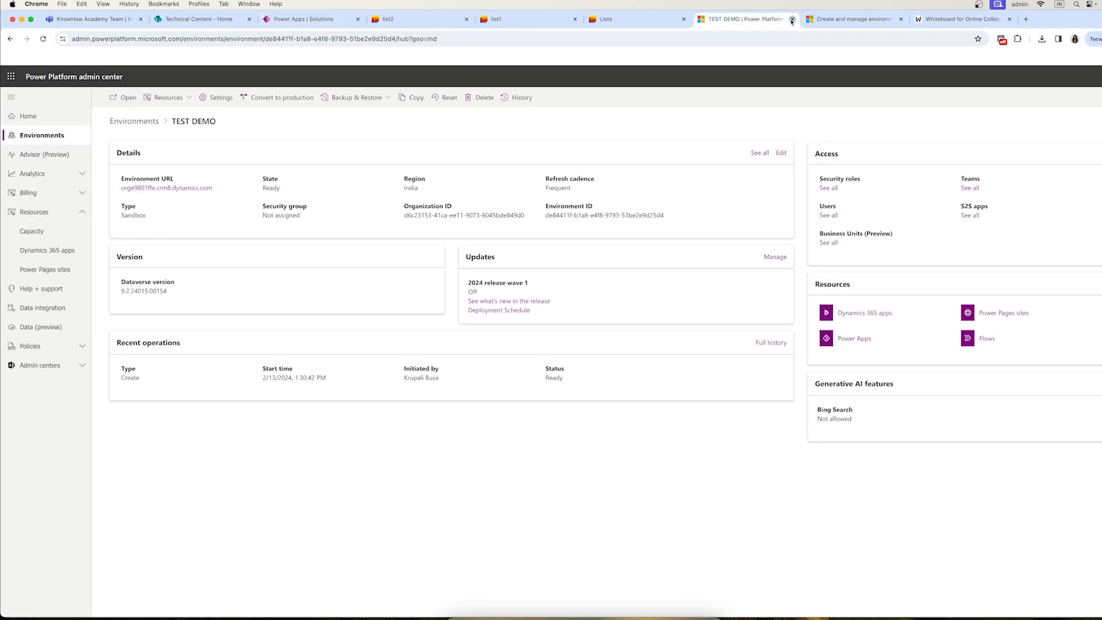
pyautogui.click(792, 20)
pyautogui.click(792, 20)
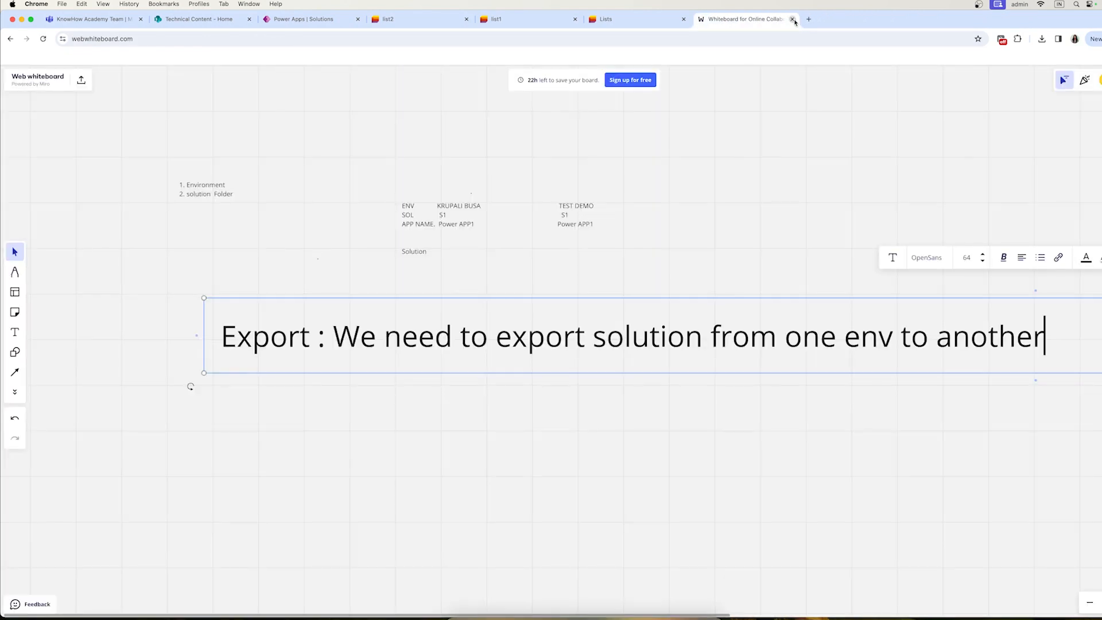
pyautogui.click(792, 19)
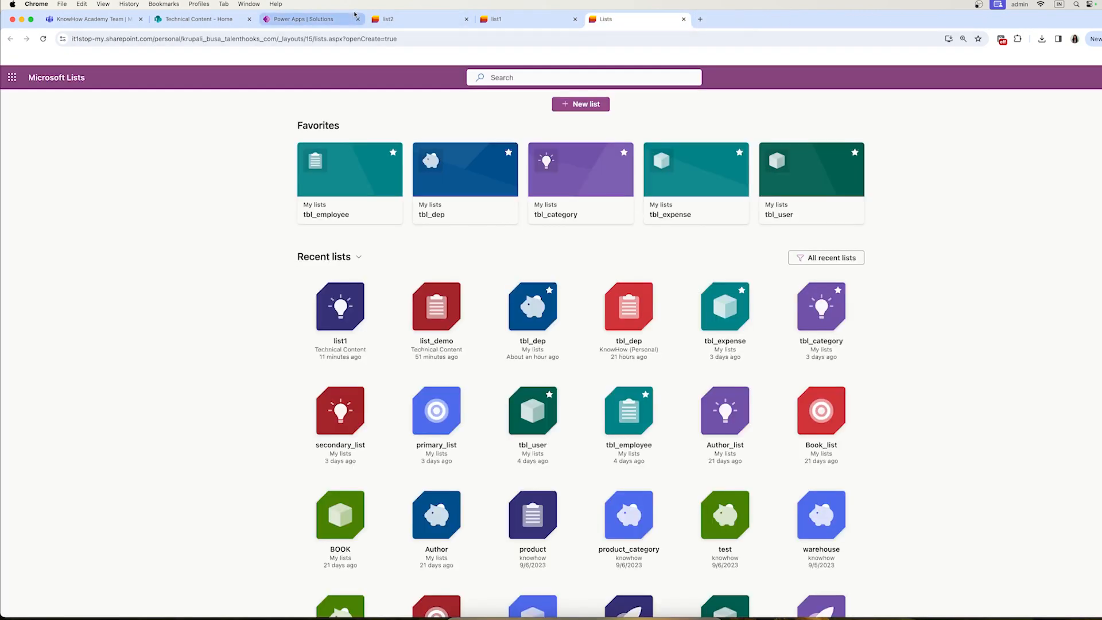
pyautogui.click(262, 20)
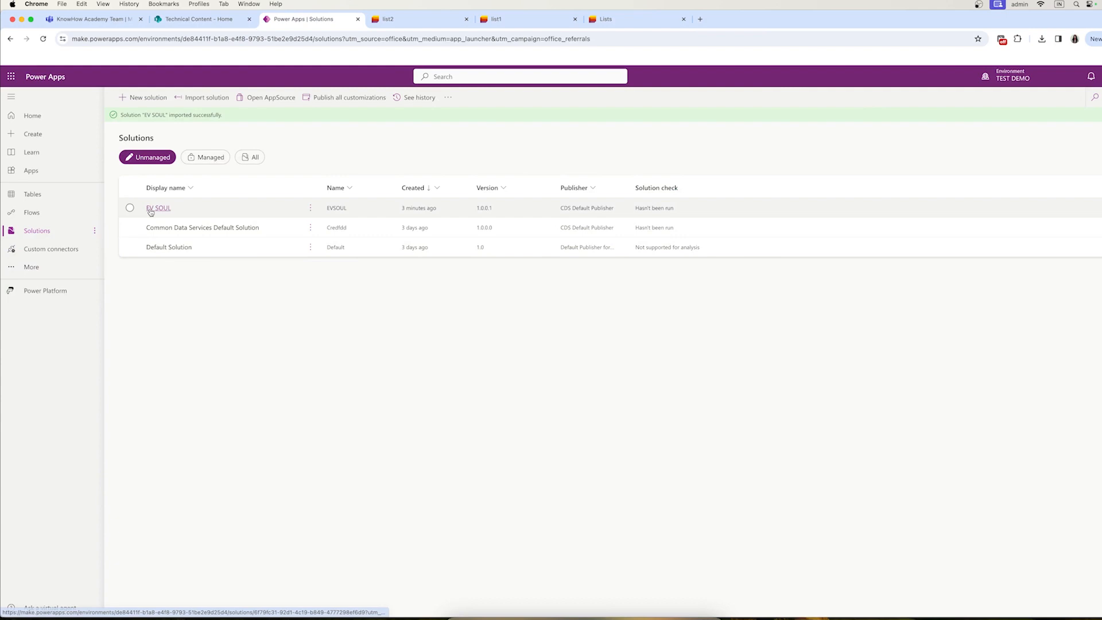
# Step: Switch to the personal environment and select the EV SOUL solution
pyautogui.click(1011, 77)
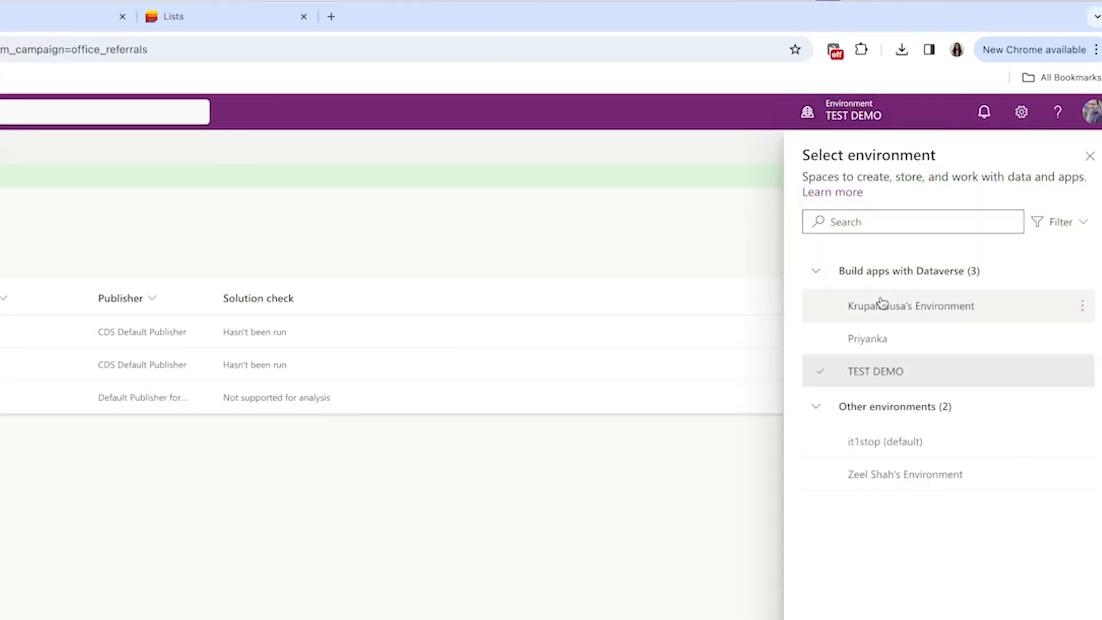
pyautogui.click(1030, 193)
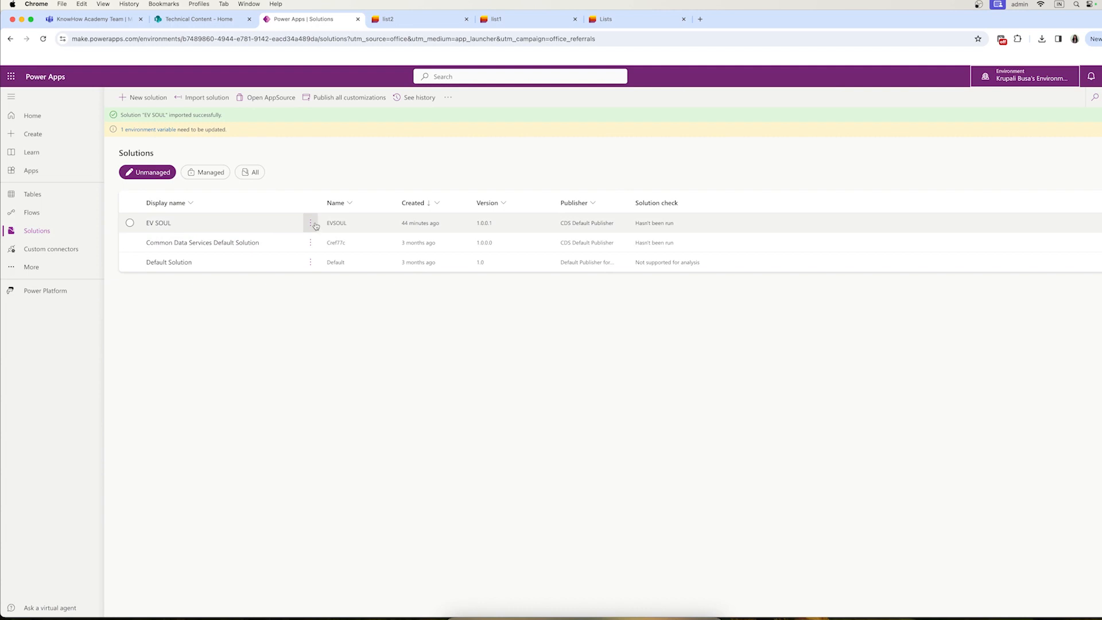
pyautogui.click(130, 222)
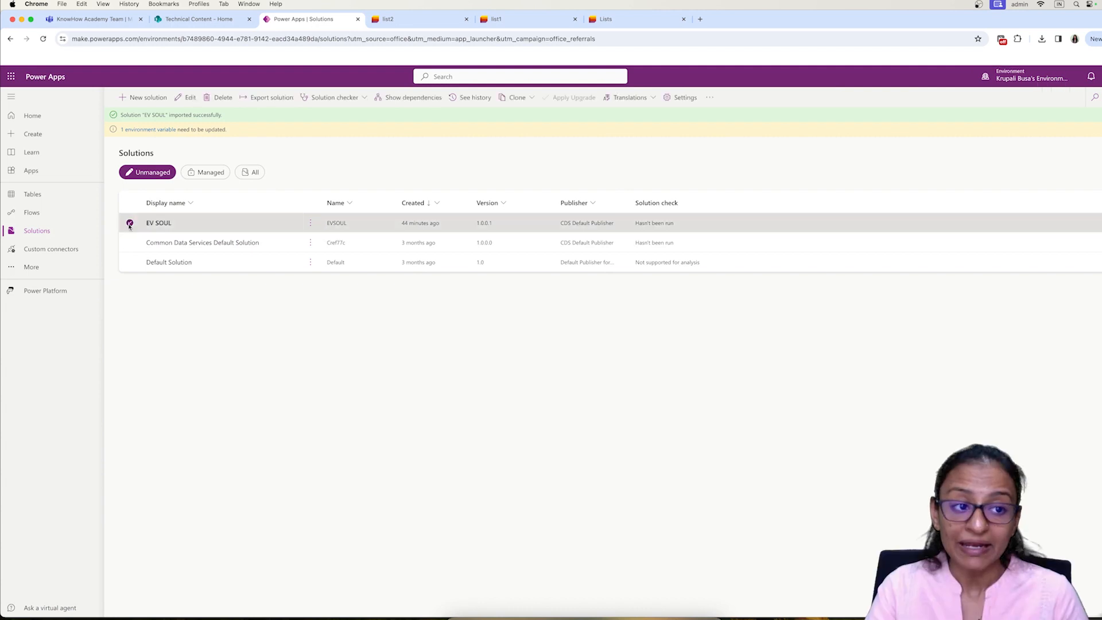
# Step: Publish all customizations, export EV SOUL as managed version 1.0.0.2, and download EVSOUL_1_0_0_2_managed.zip
pyautogui.click(267, 97)
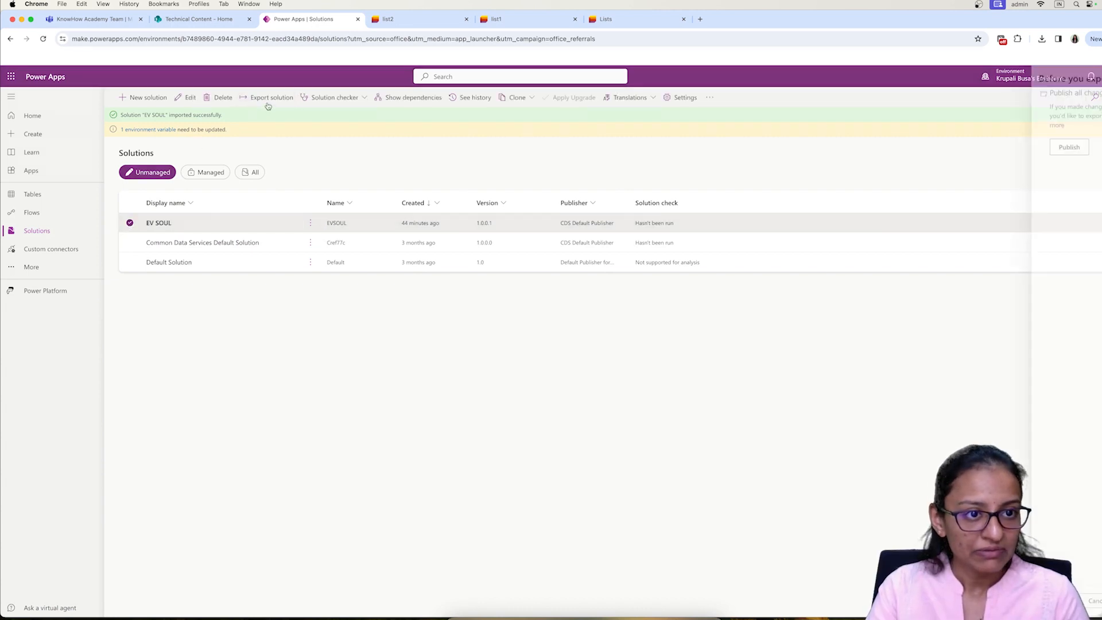
pyautogui.click(910, 206)
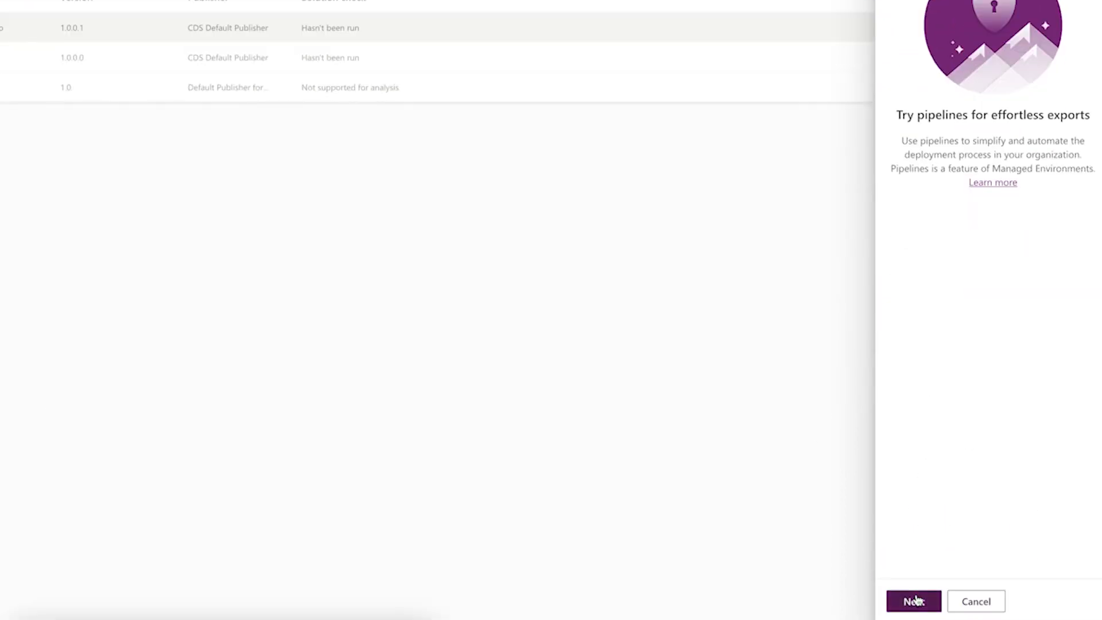
pyautogui.click(915, 601)
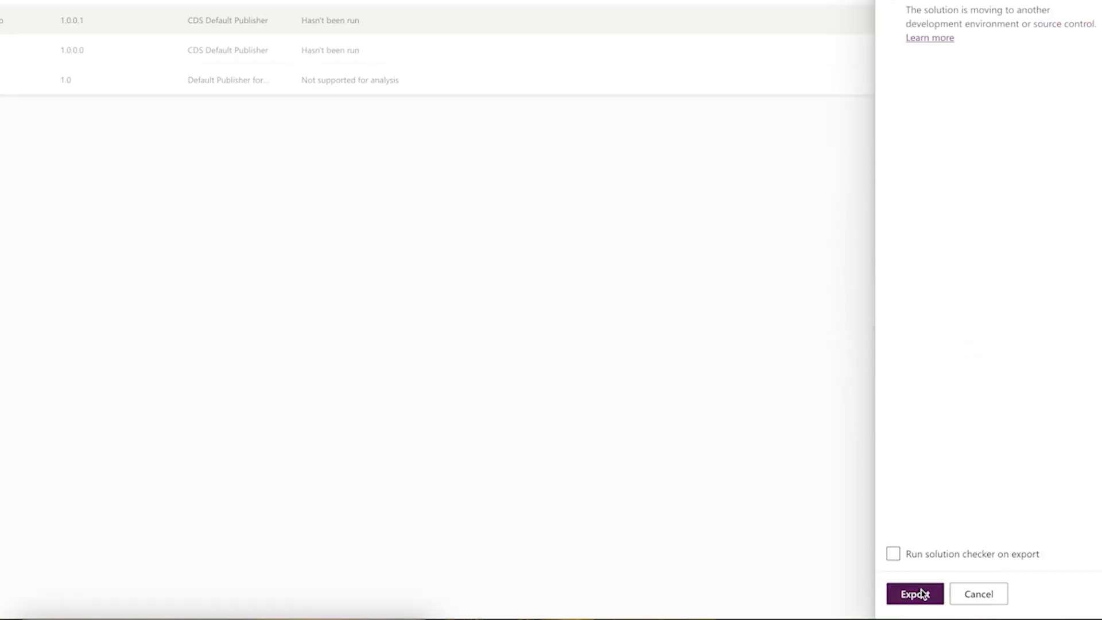
pyautogui.click(921, 594)
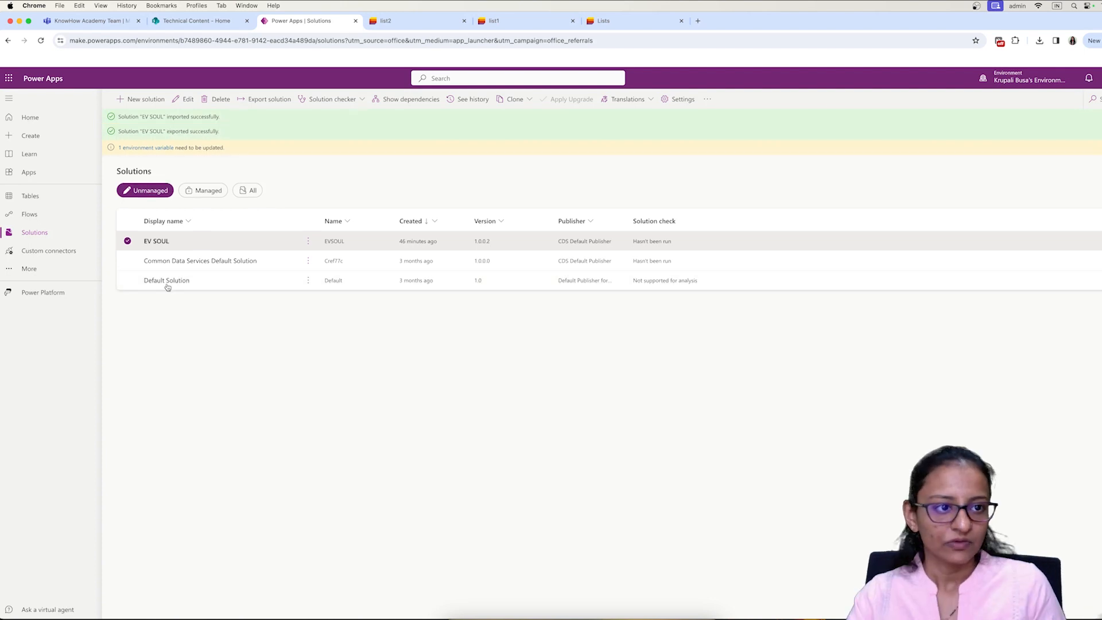
pyautogui.click(1090, 131)
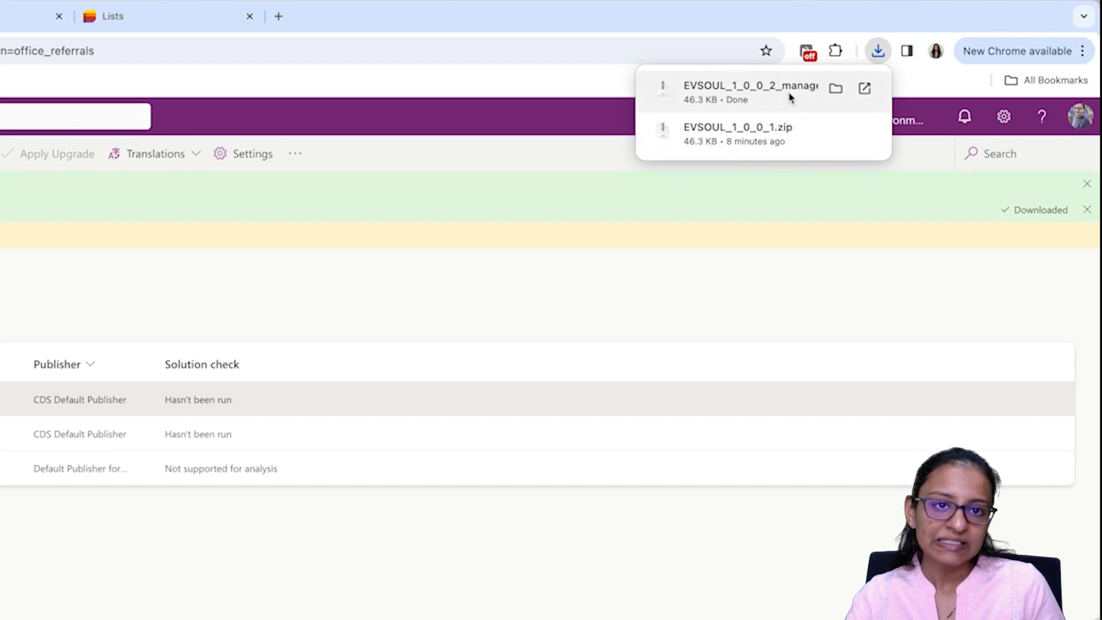
# Step: Dismiss the downloads list and switch to the TEST DEMO environment
pyautogui.click(746, 282)
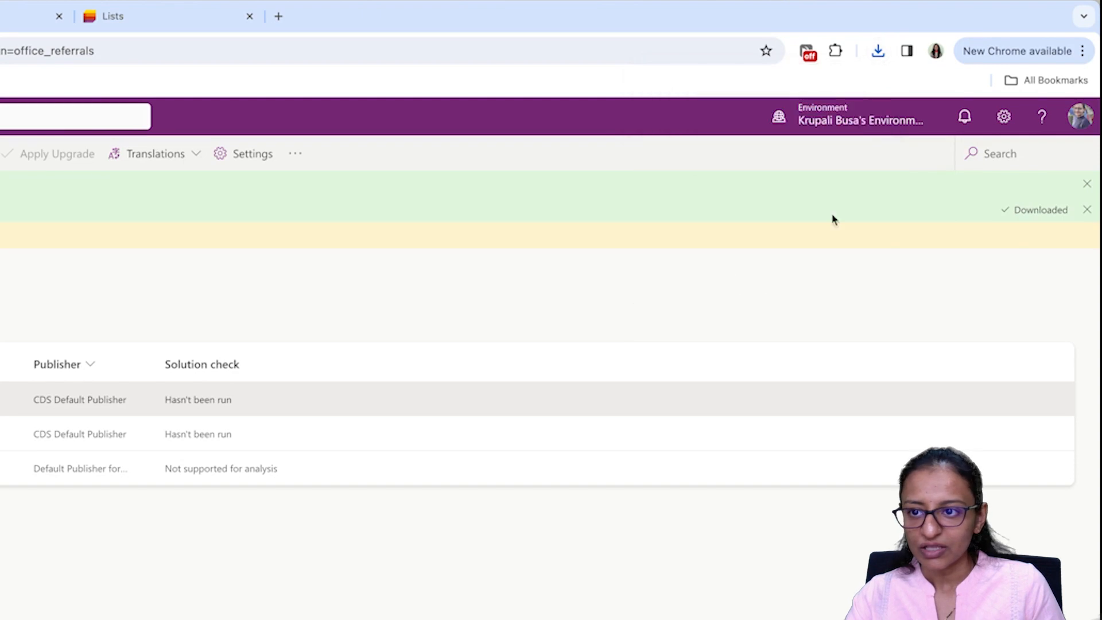
pyautogui.click(856, 133)
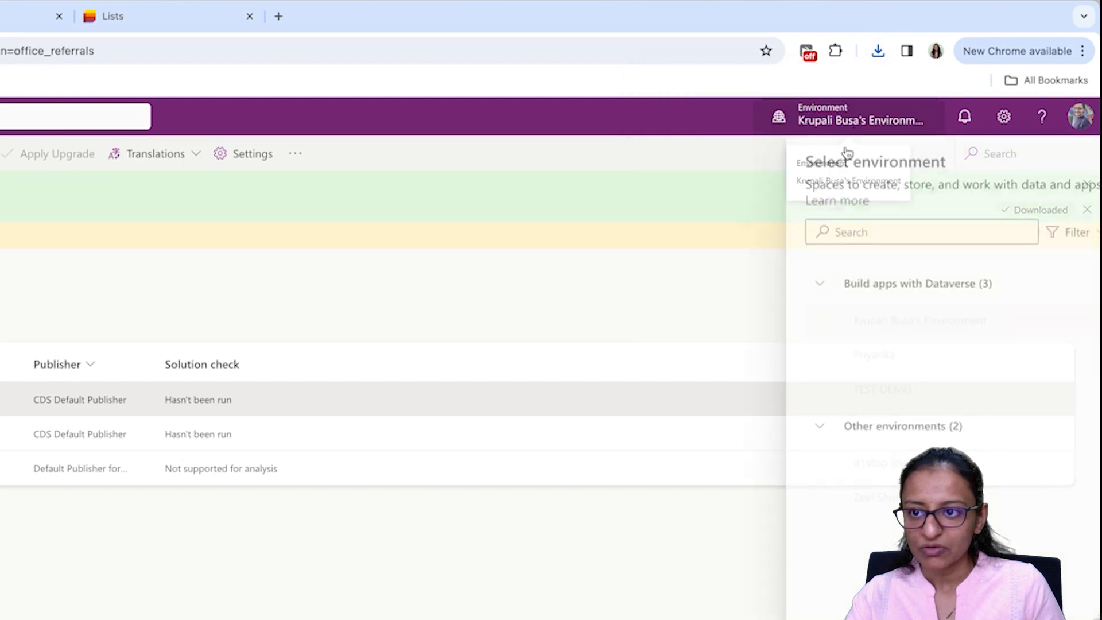
pyautogui.click(861, 391)
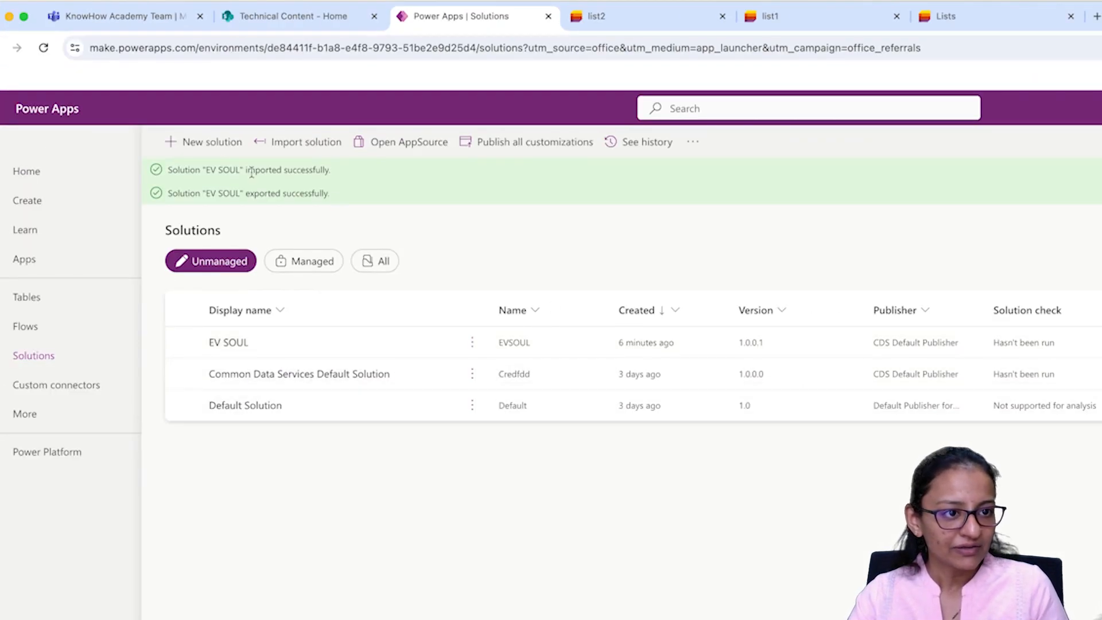
# Step: Try importing EVSOUL_1_0_0_2_managed.zip, then close the rejected import panel
pyautogui.click(327, 145)
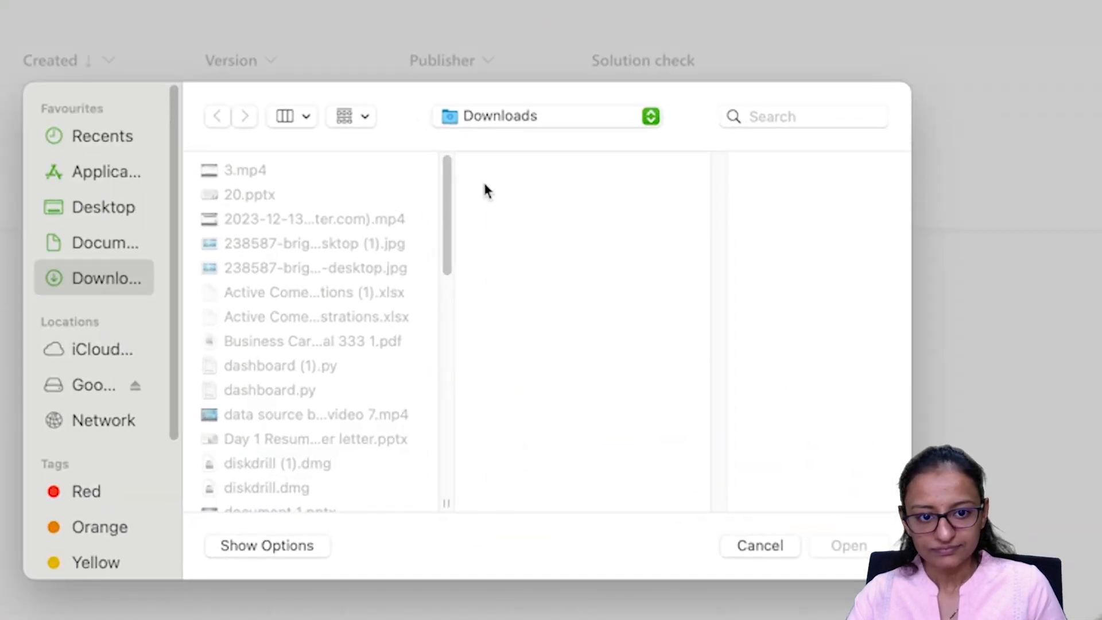
pyautogui.click(315, 546)
pyautogui.click(590, 489)
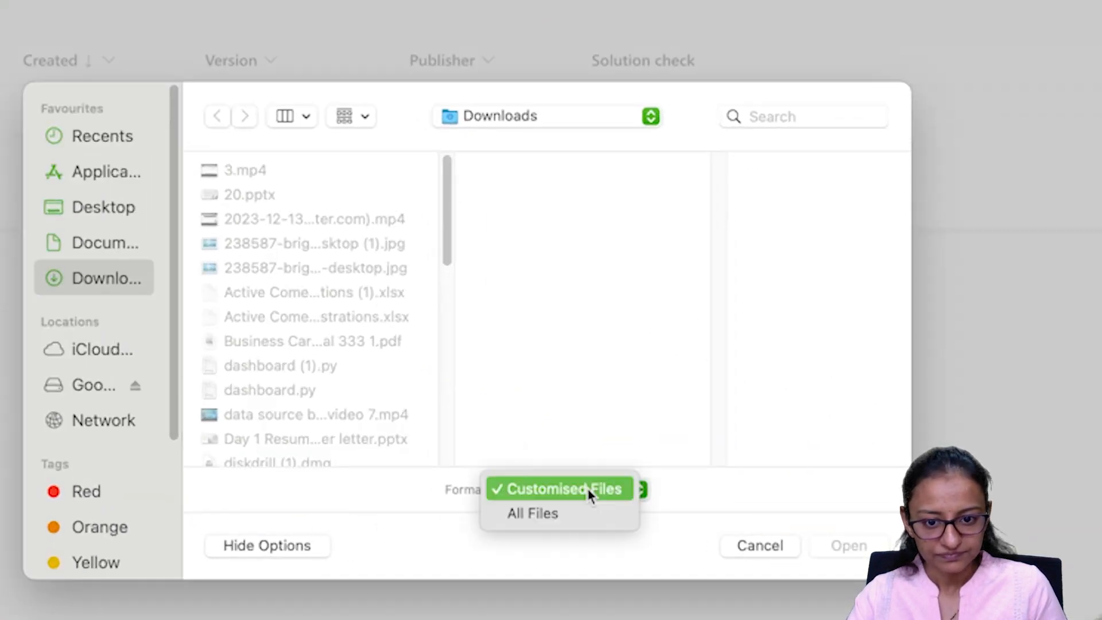
pyautogui.click(572, 514)
pyautogui.scroll(-5, 319, 397)
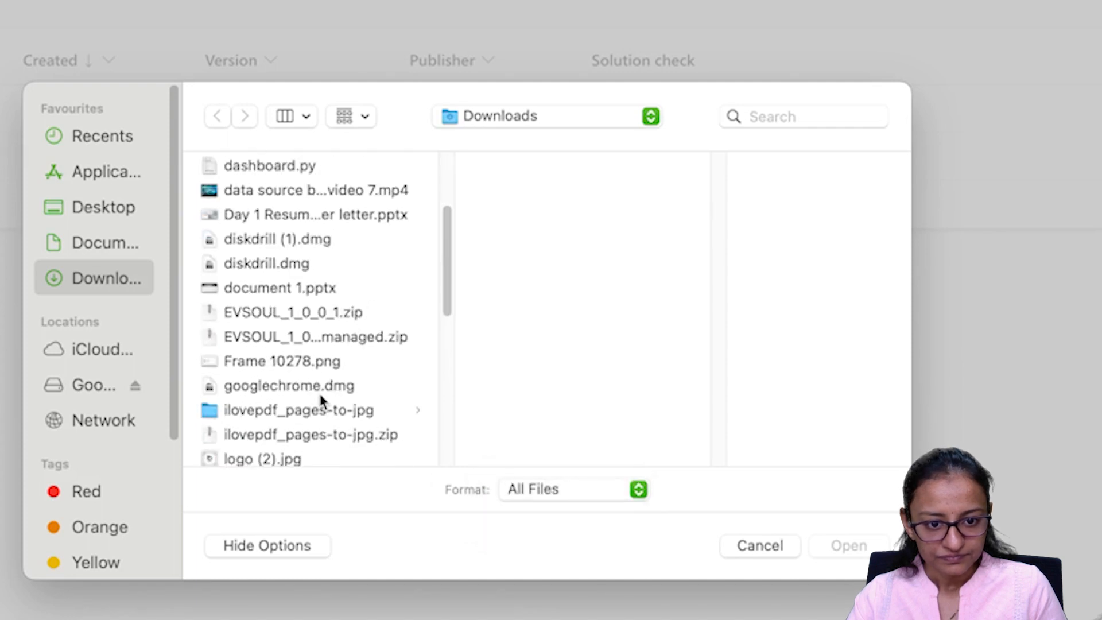
pyautogui.click(344, 337)
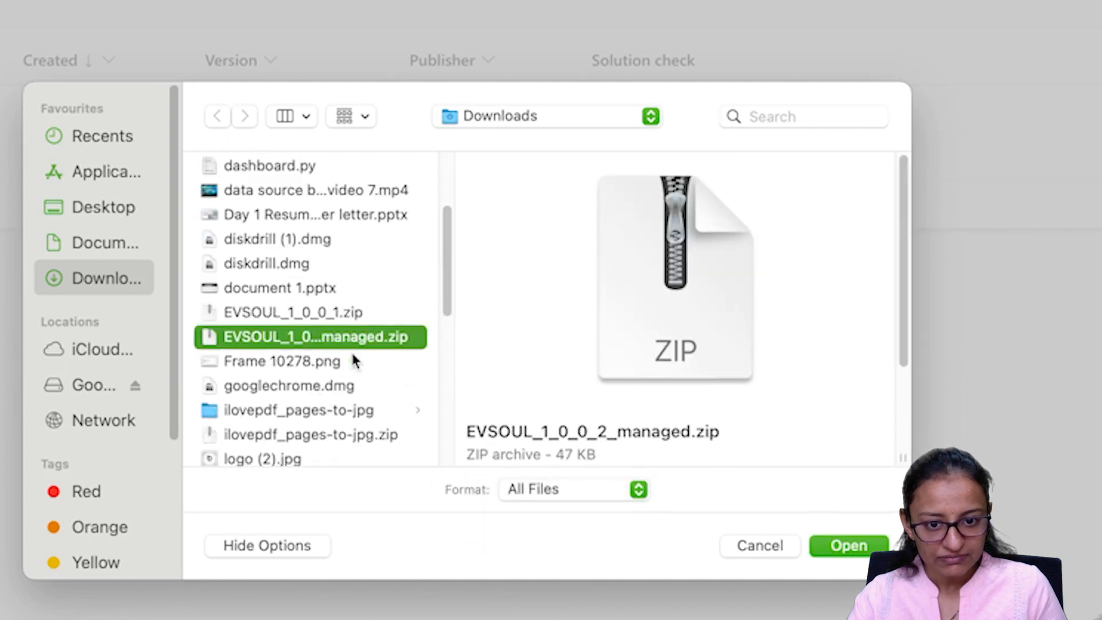
pyautogui.click(826, 546)
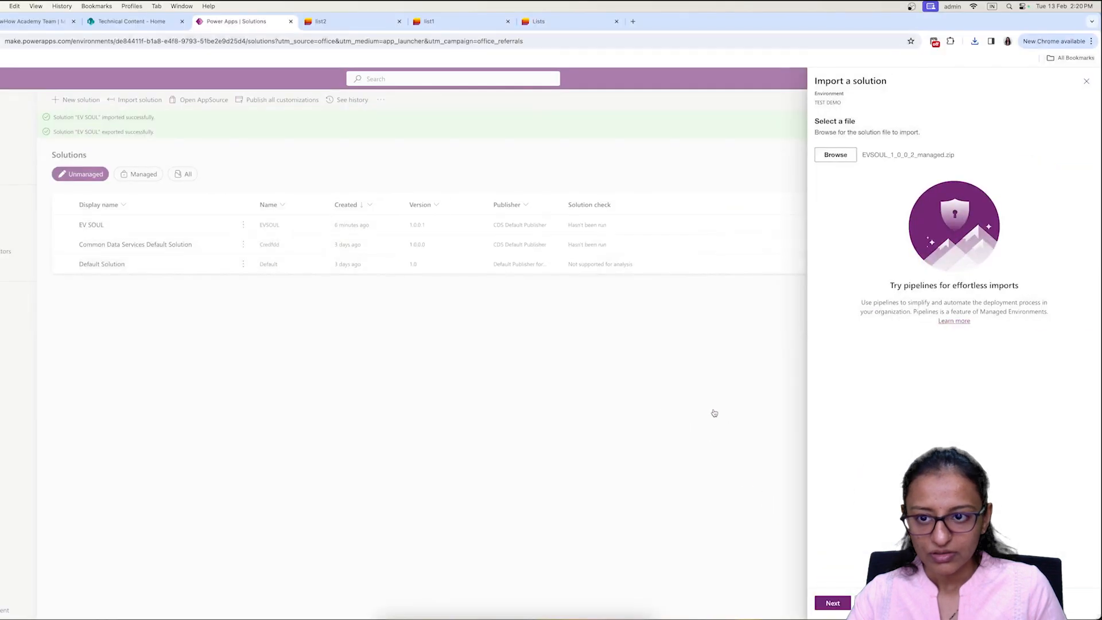
pyautogui.click(832, 603)
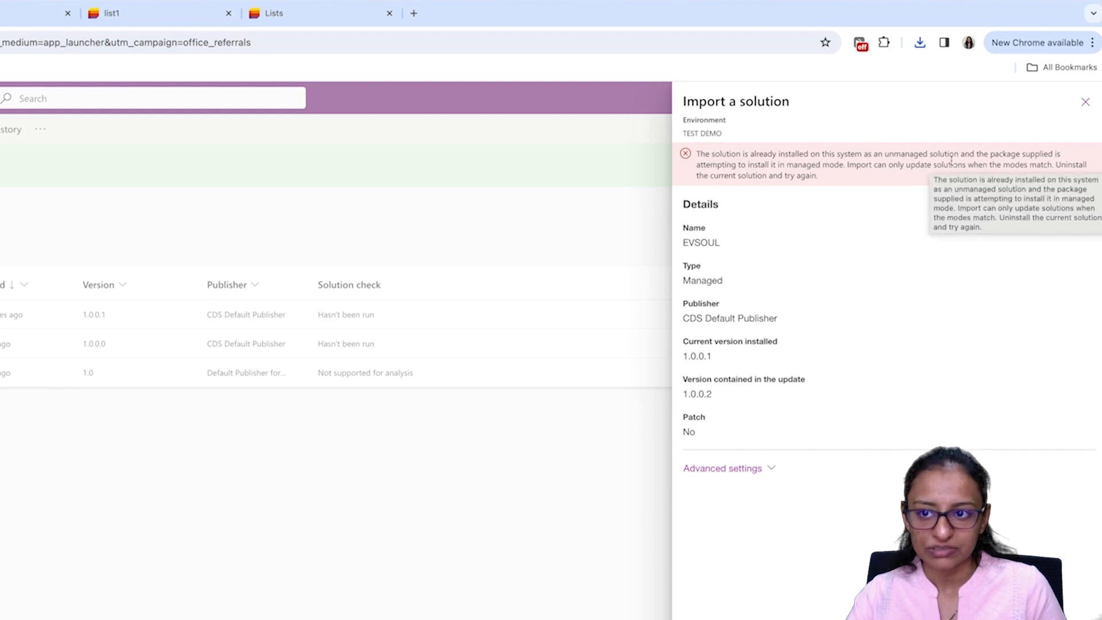
pyautogui.click(1084, 103)
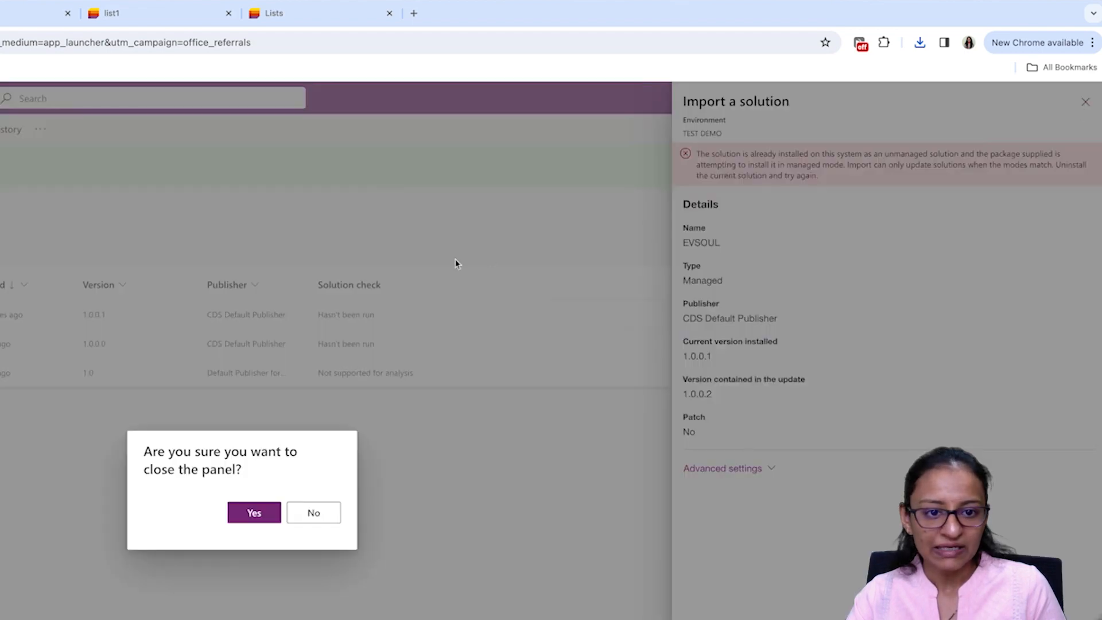
pyautogui.click(253, 514)
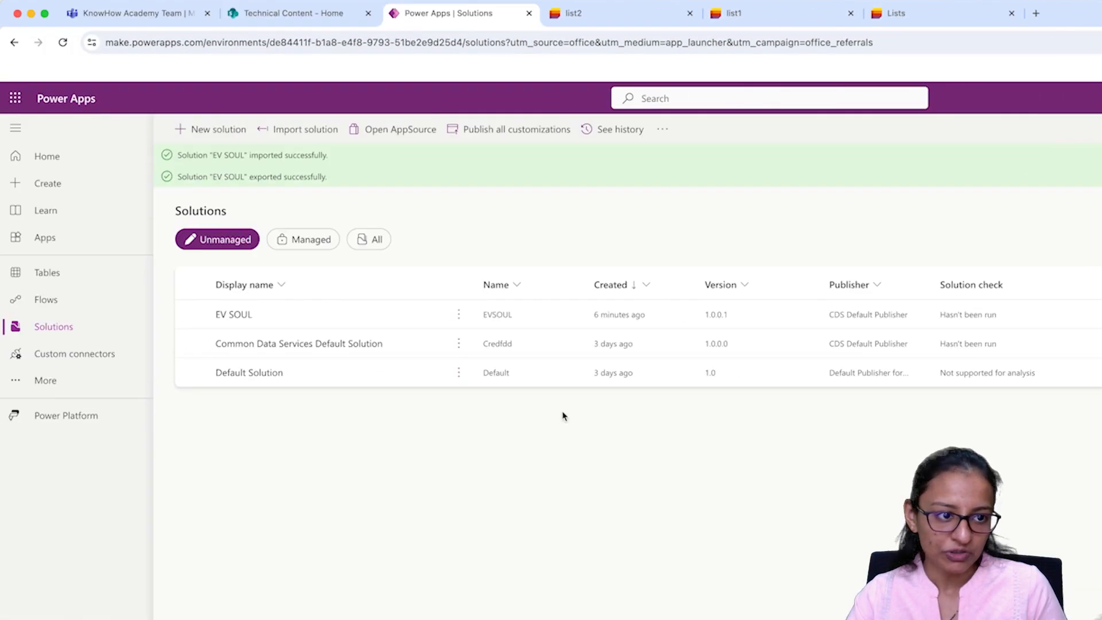
# Step: Delete the unmanaged EV SOUL solution from TEST DEMO
pyautogui.click(458, 314)
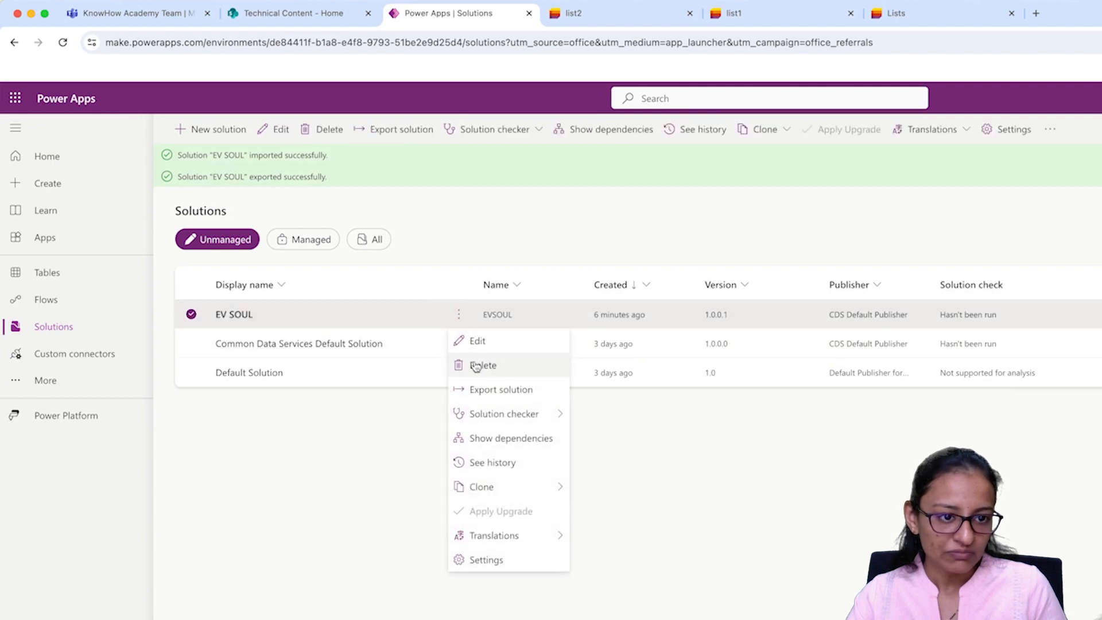
pyautogui.click(476, 366)
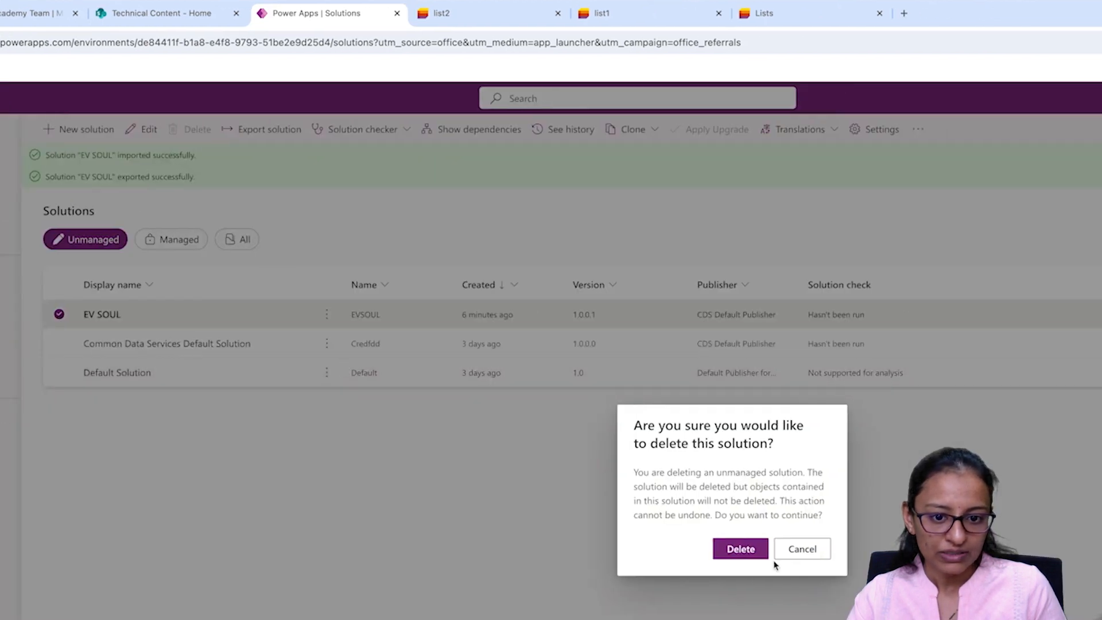
pyautogui.click(884, 549)
# Step: Delete the APP1 app from the Apps list
pyautogui.click(45, 248)
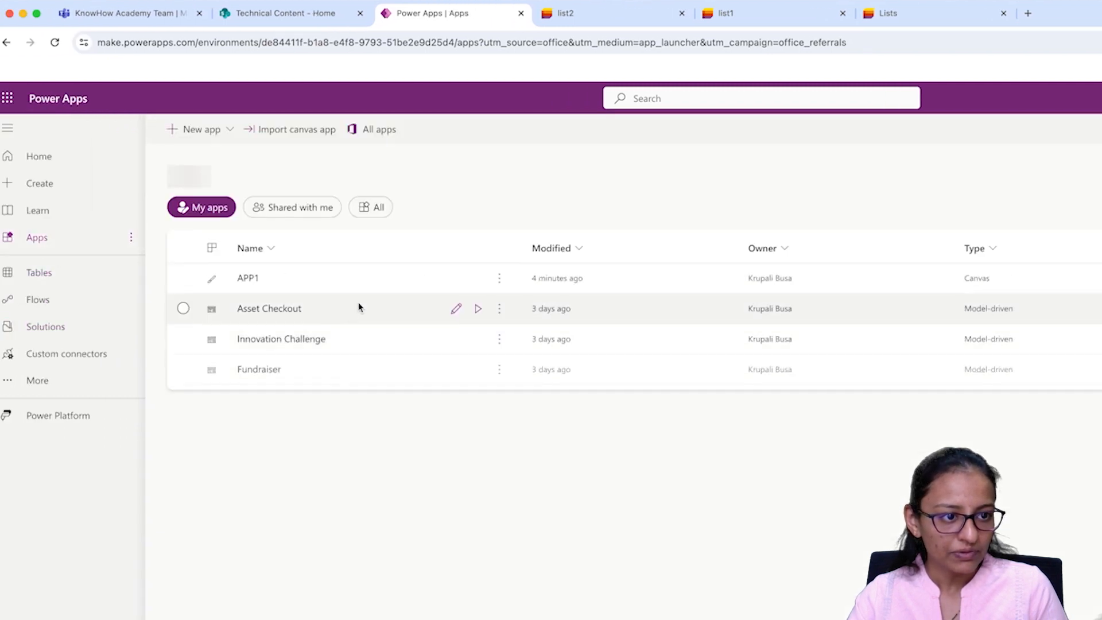
pyautogui.click(499, 369)
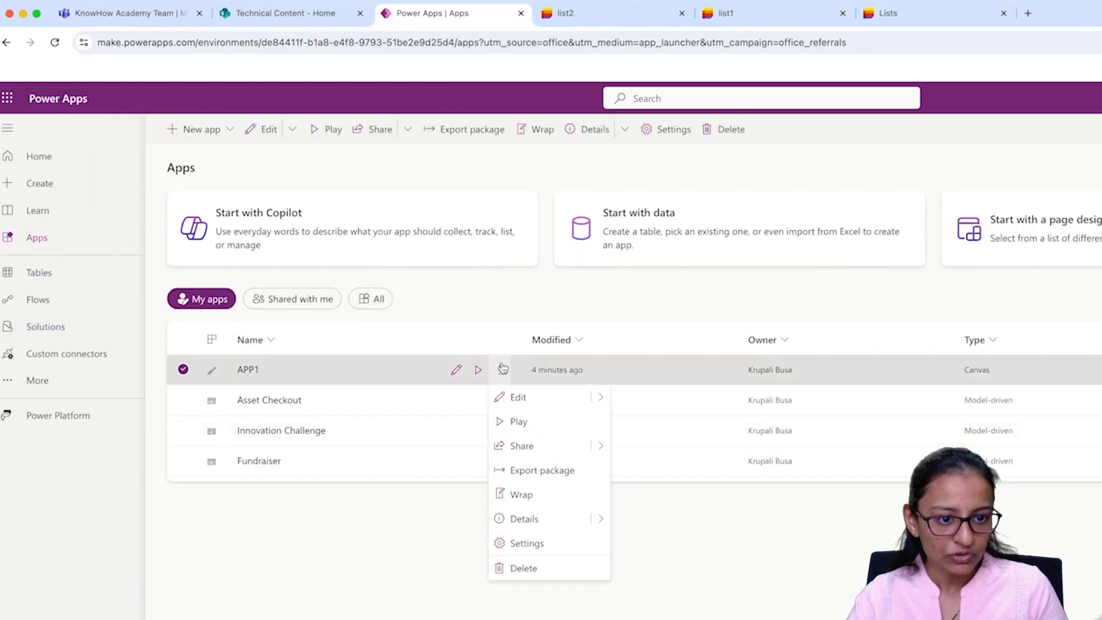
pyautogui.click(524, 568)
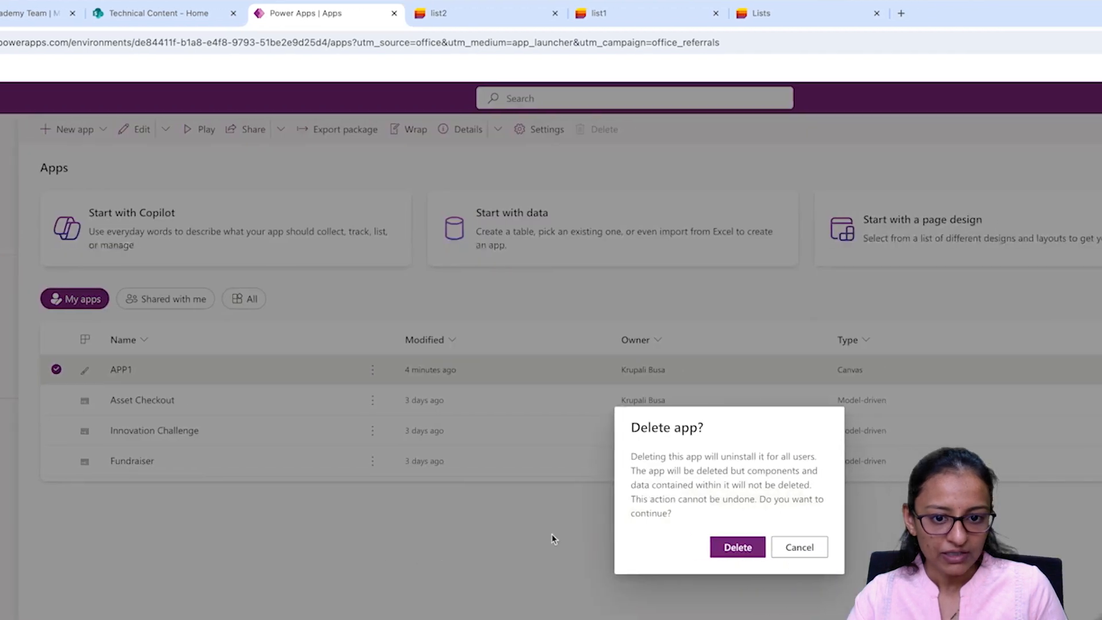
pyautogui.click(727, 548)
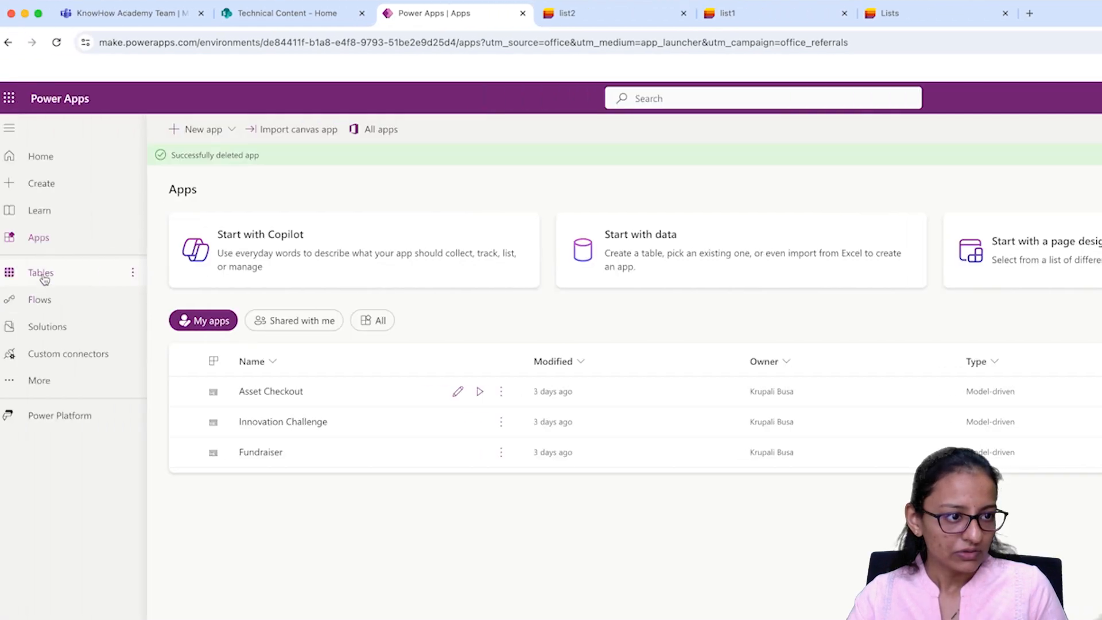
# Step: Return to the Solutions list and start a new solution import
pyautogui.click(0, 274)
pyautogui.click(48, 326)
pyautogui.click(302, 135)
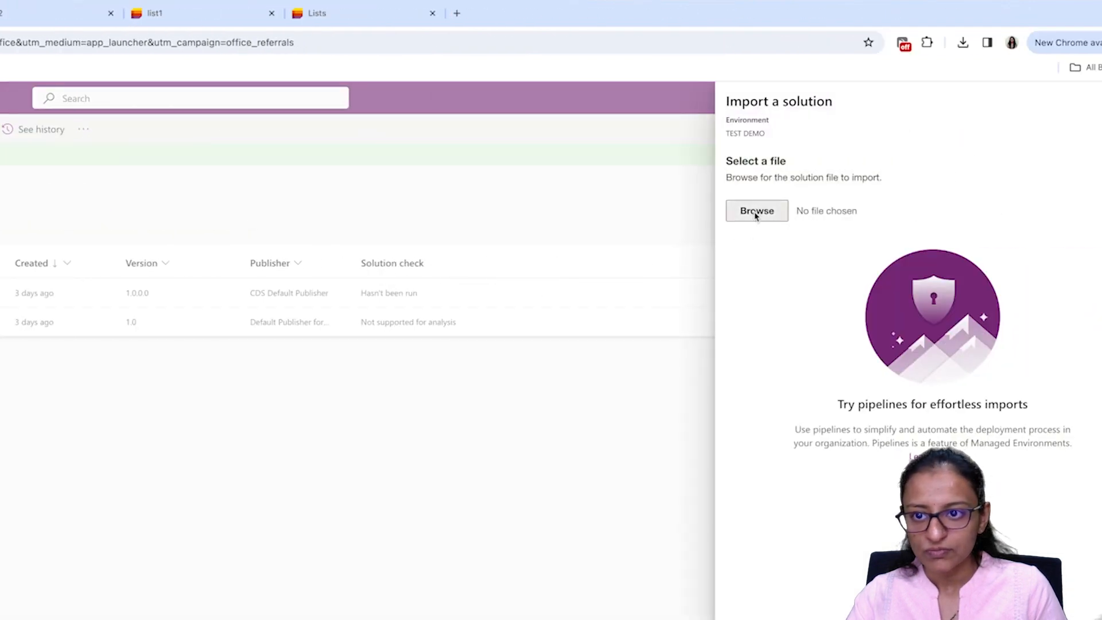
# Step: Load the EVSOUL managed solution zip into the import panel
pyautogui.click(756, 211)
pyautogui.click(164, 579)
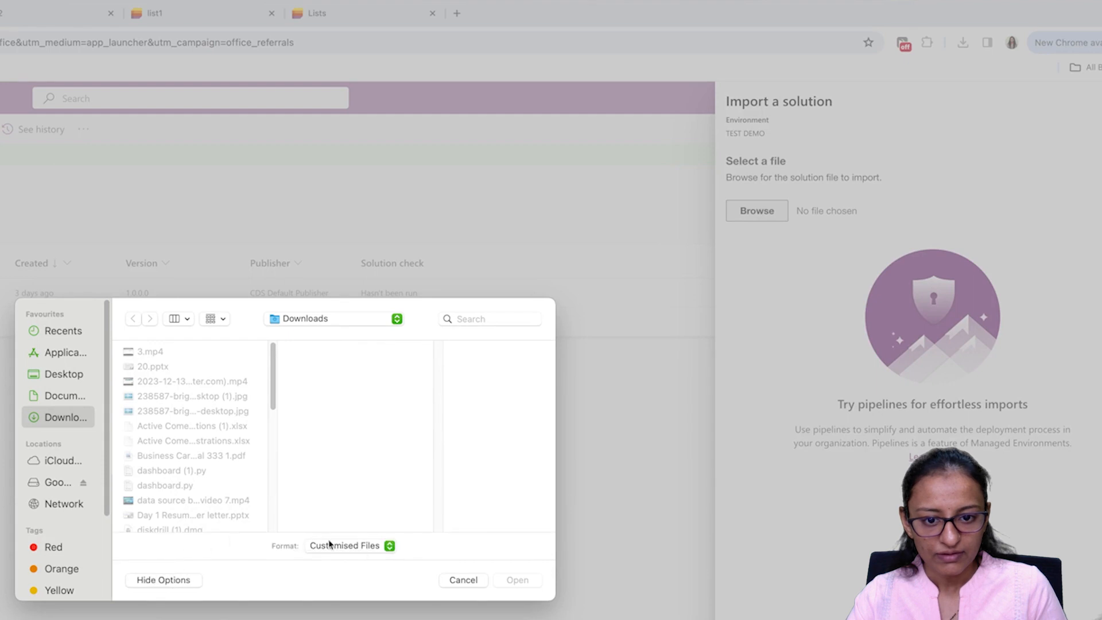
pyautogui.click(329, 544)
pyautogui.click(351, 559)
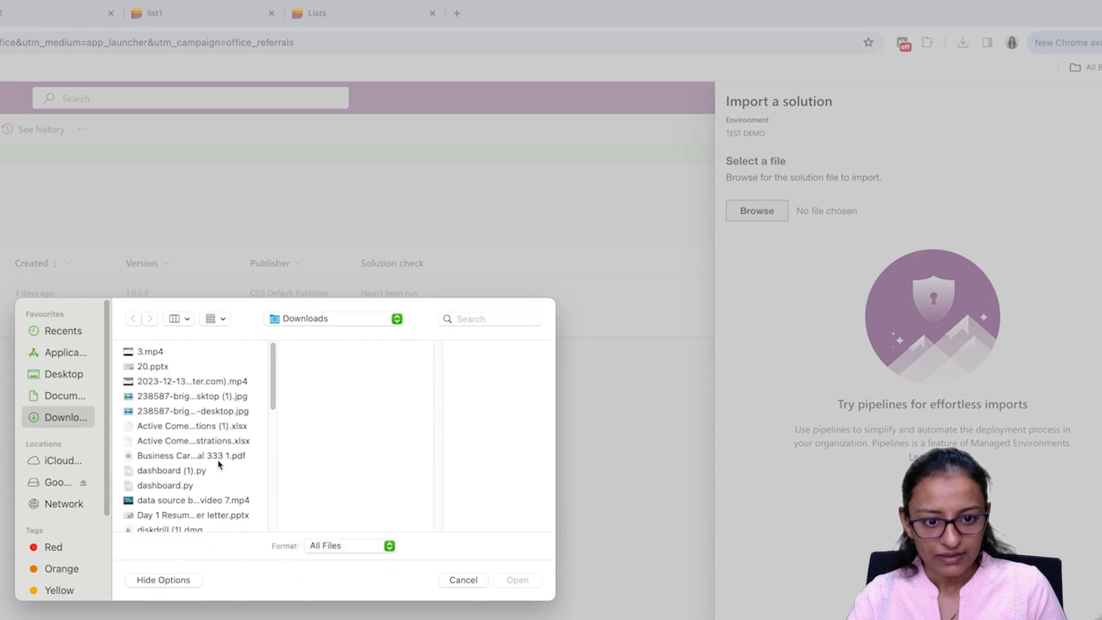
pyautogui.click(215, 501)
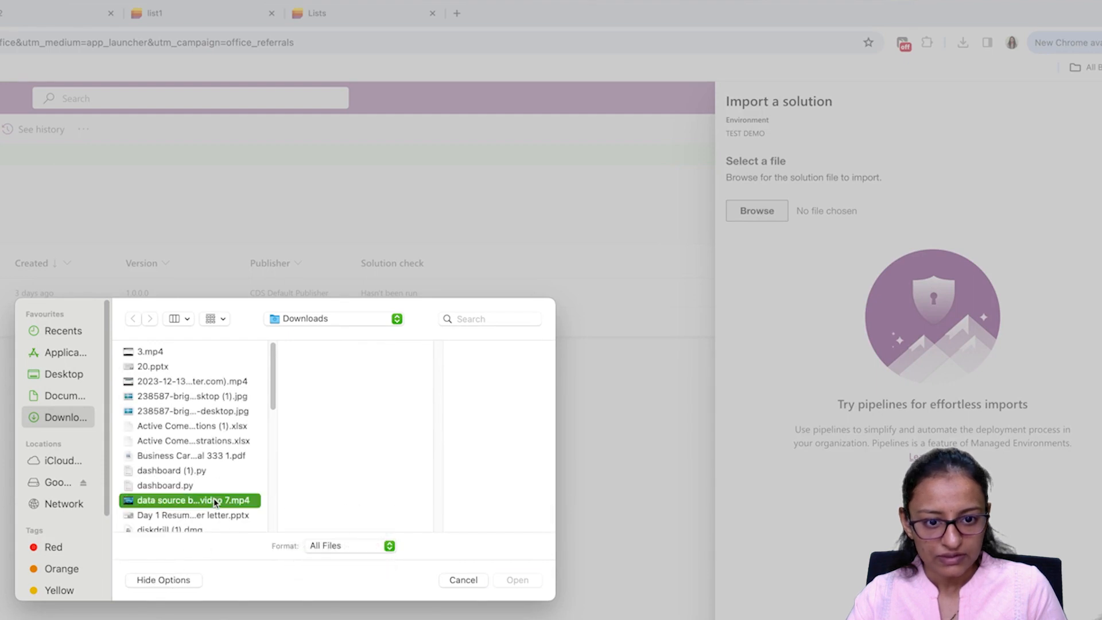
pyautogui.scroll(-6, 215, 502)
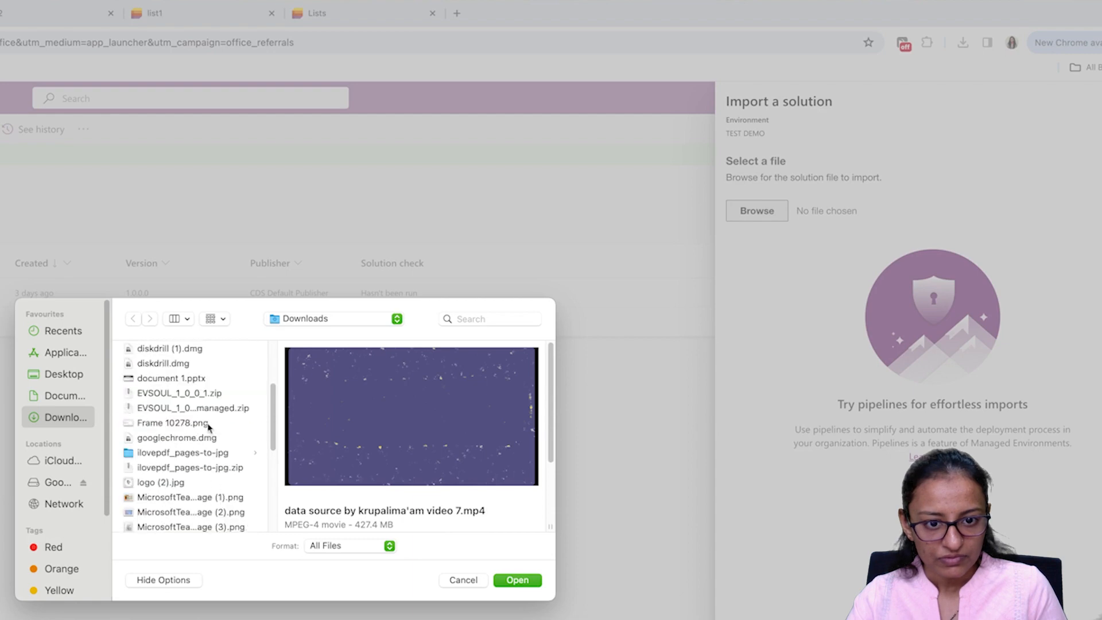
pyautogui.click(210, 408)
pyautogui.click(507, 581)
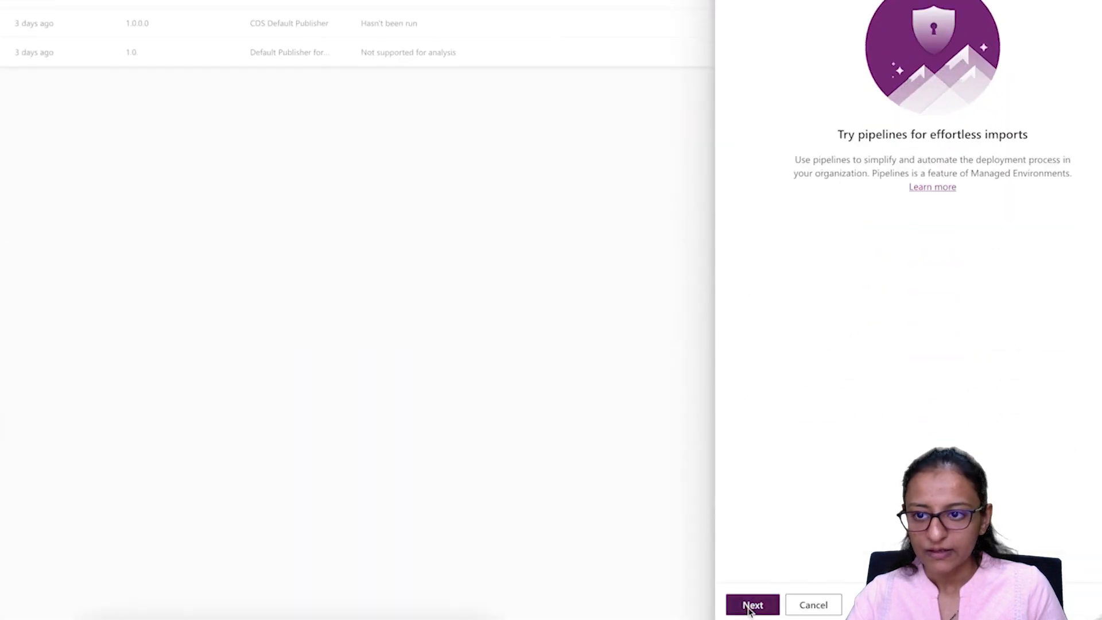
pyautogui.click(750, 607)
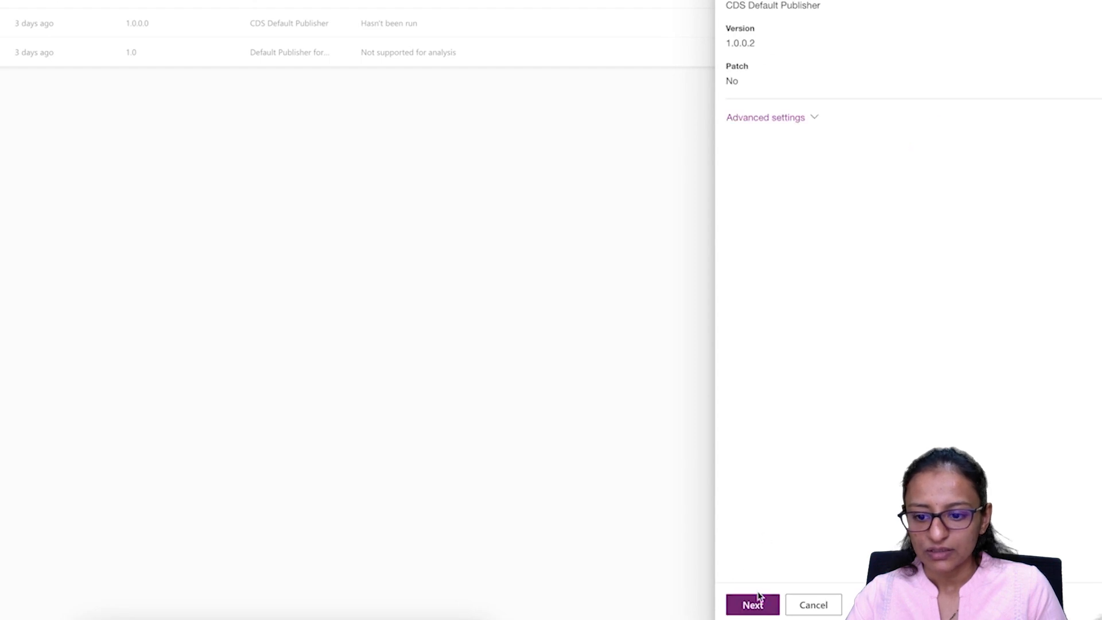
# Step: Set the site to Technical Content and list1 to list2, then import
pyautogui.click(757, 599)
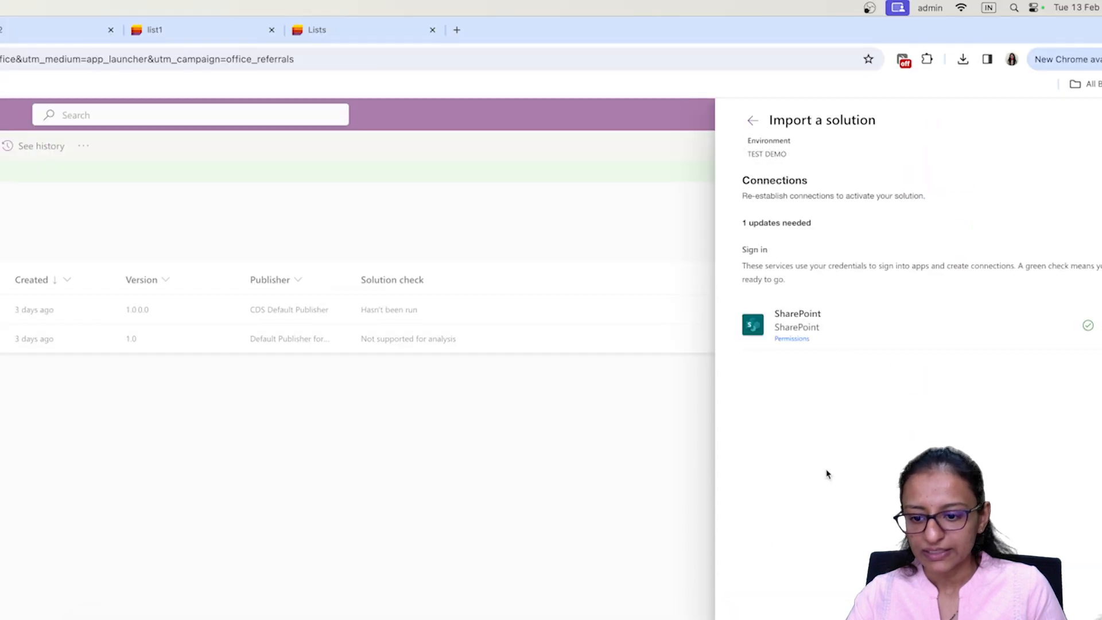
pyautogui.click(769, 591)
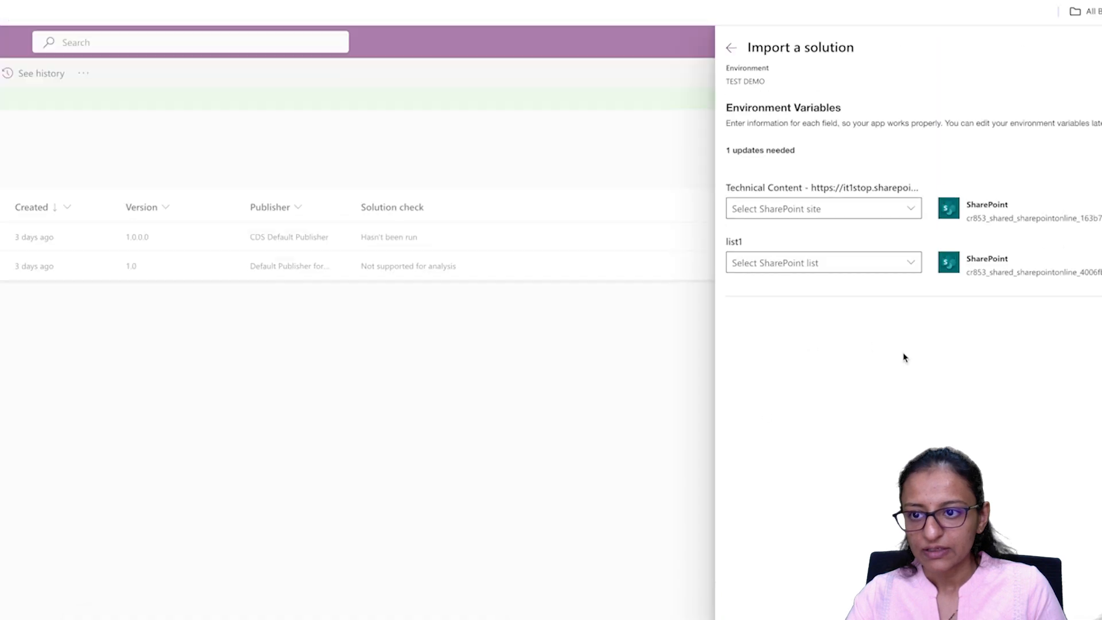
pyautogui.click(912, 178)
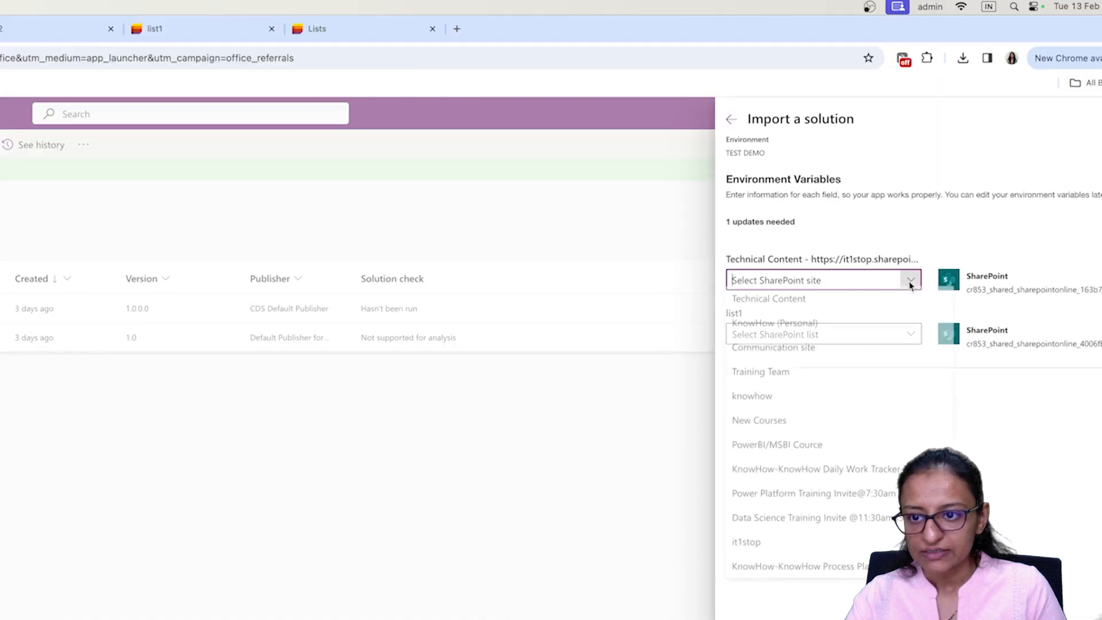
pyautogui.click(817, 314)
pyautogui.click(912, 334)
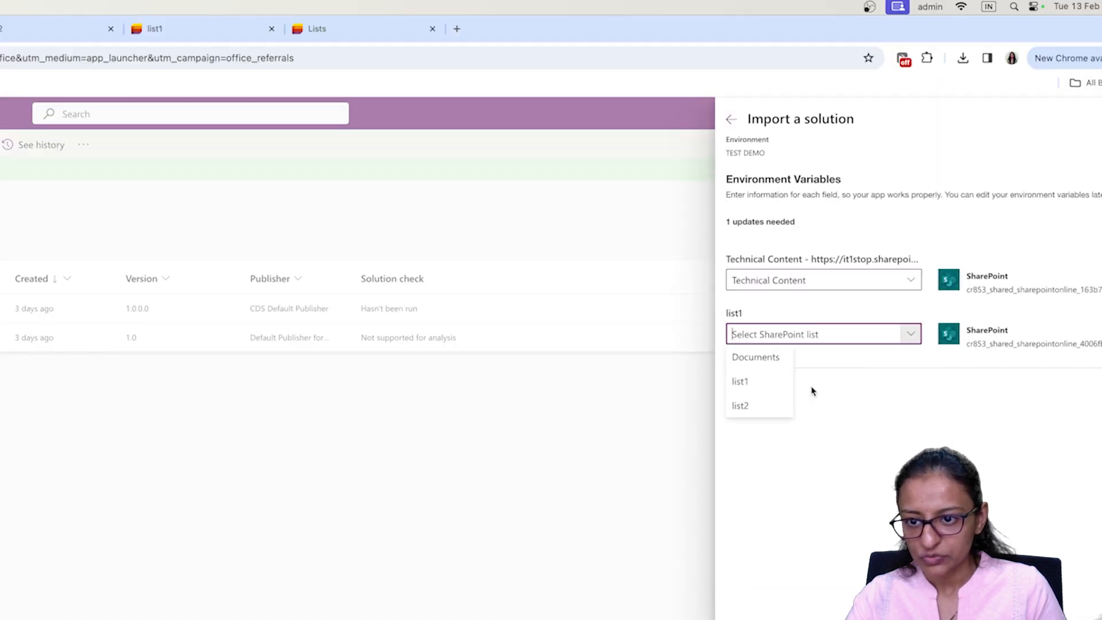
pyautogui.click(746, 404)
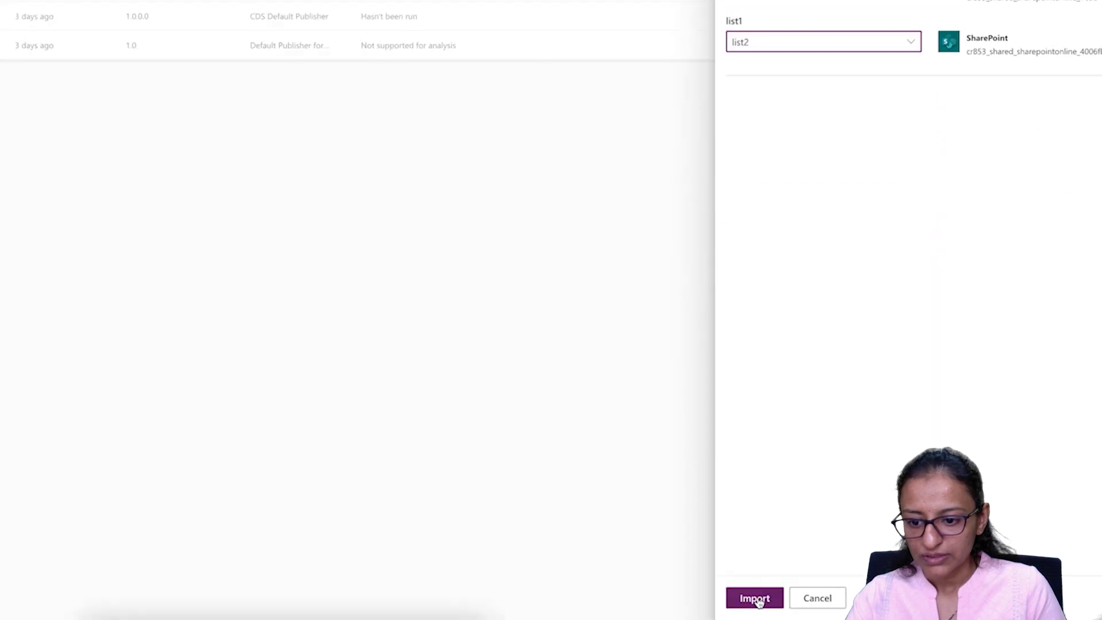
pyautogui.click(755, 598)
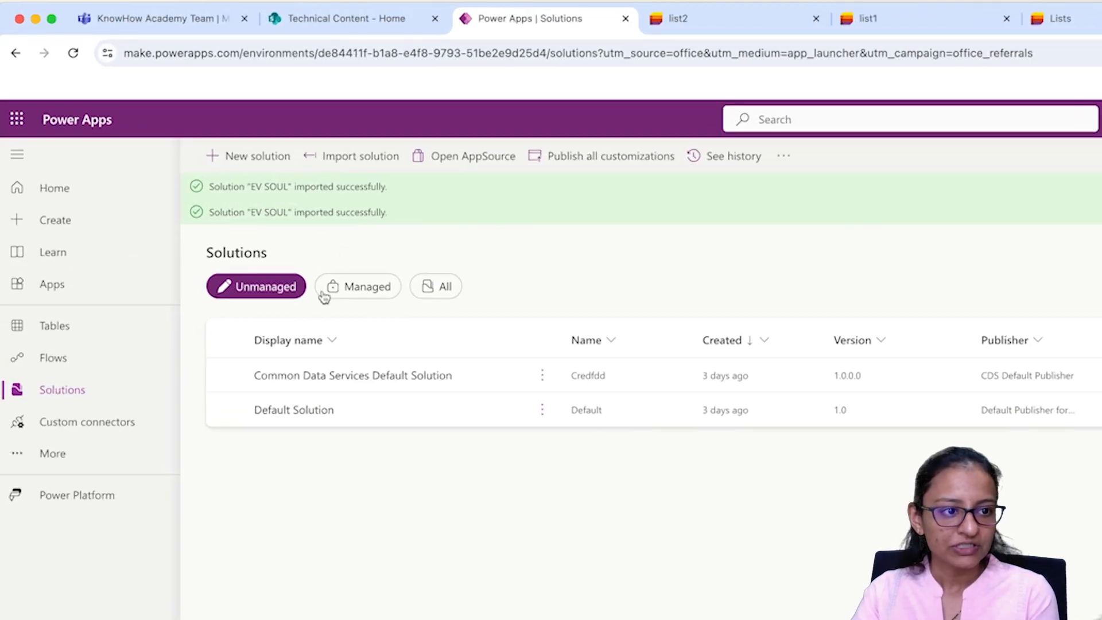
# Step: Reload, filter to Managed solutions, and open EV SOUL, noting the managed-solution warning
pyautogui.click(72, 54)
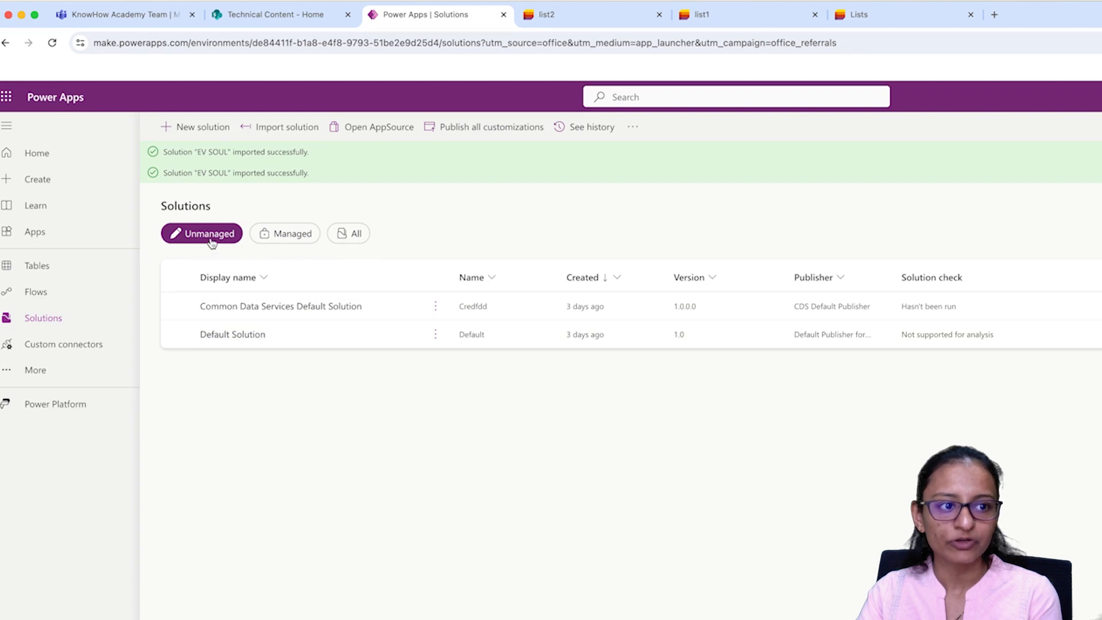
pyautogui.click(281, 237)
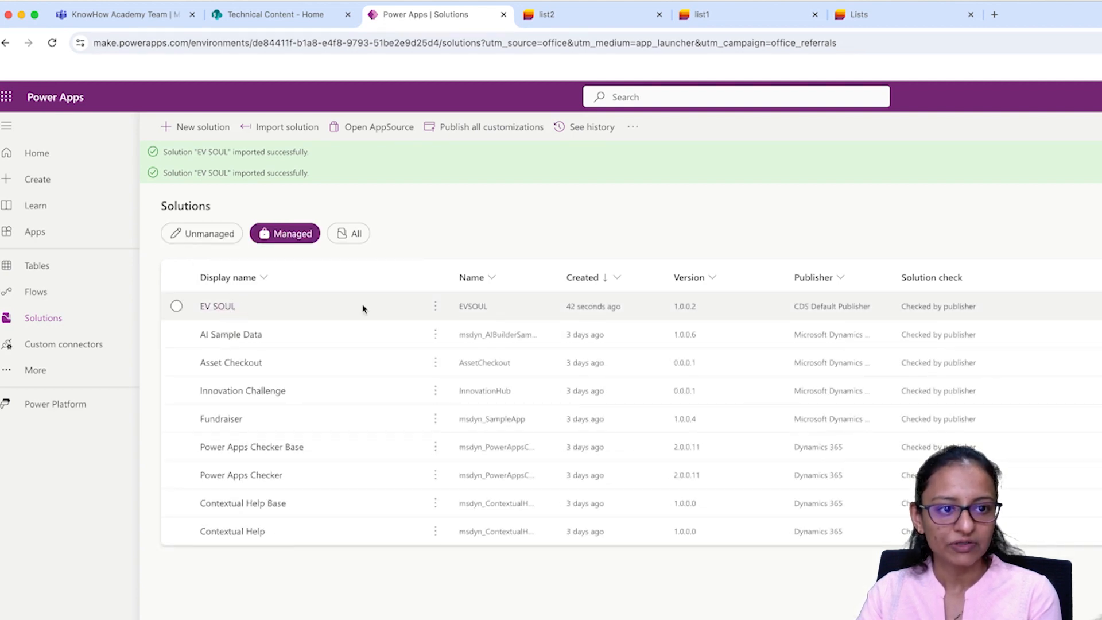
pyautogui.click(212, 309)
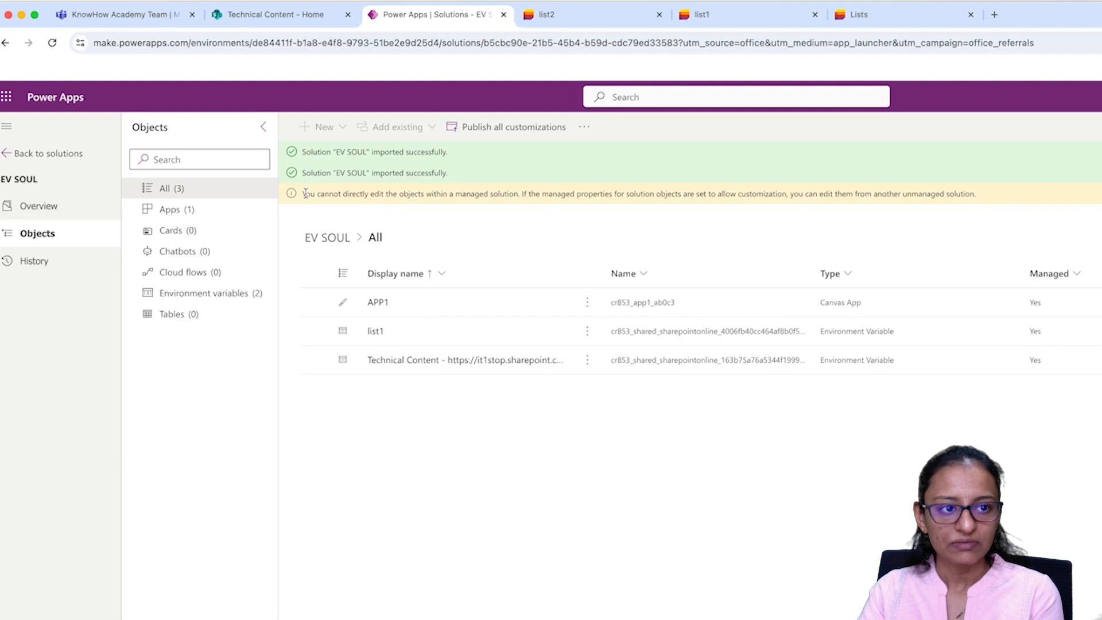
pyautogui.moveTo(310, 193); pyautogui.dragTo(508, 196)
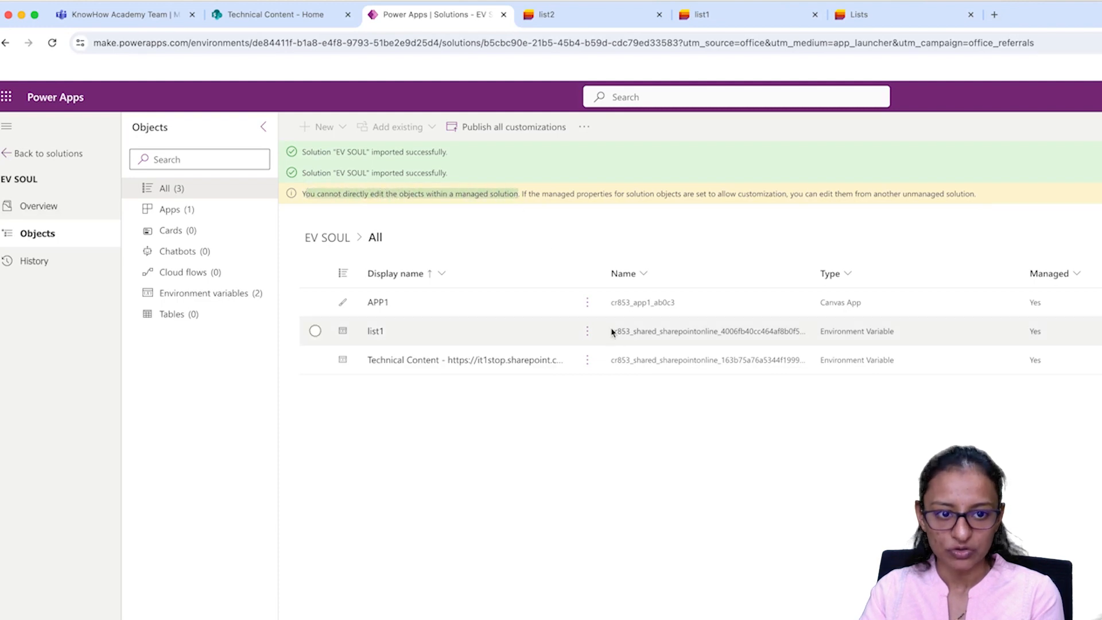
# Step: Play APP1 from its ⋮ menu in the EV SOUL solution
pyautogui.click(589, 303)
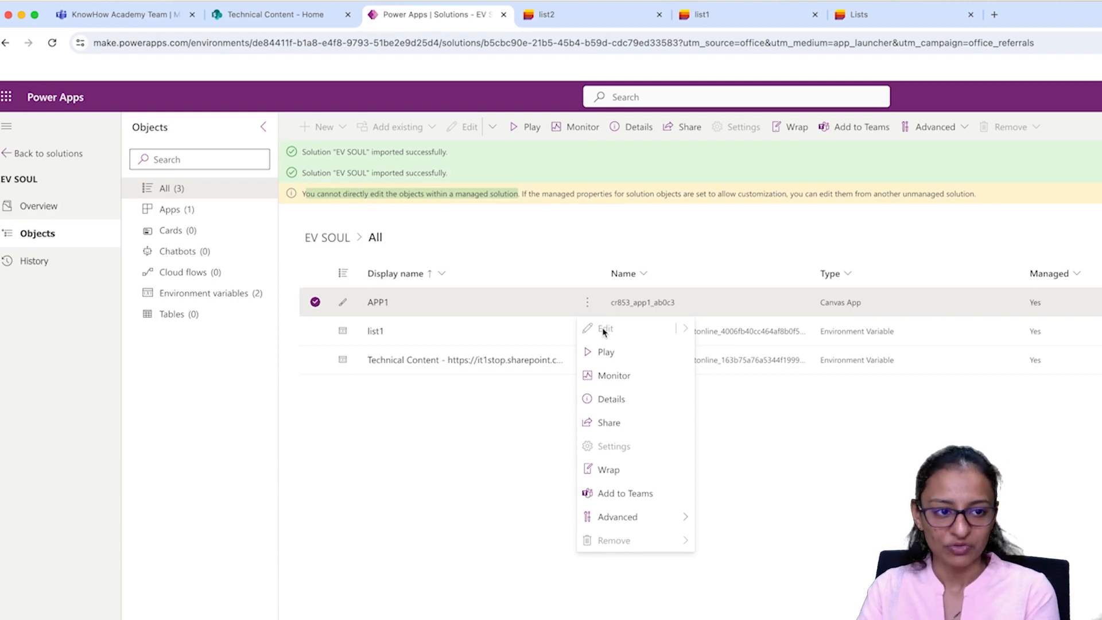
pyautogui.click(391, 506)
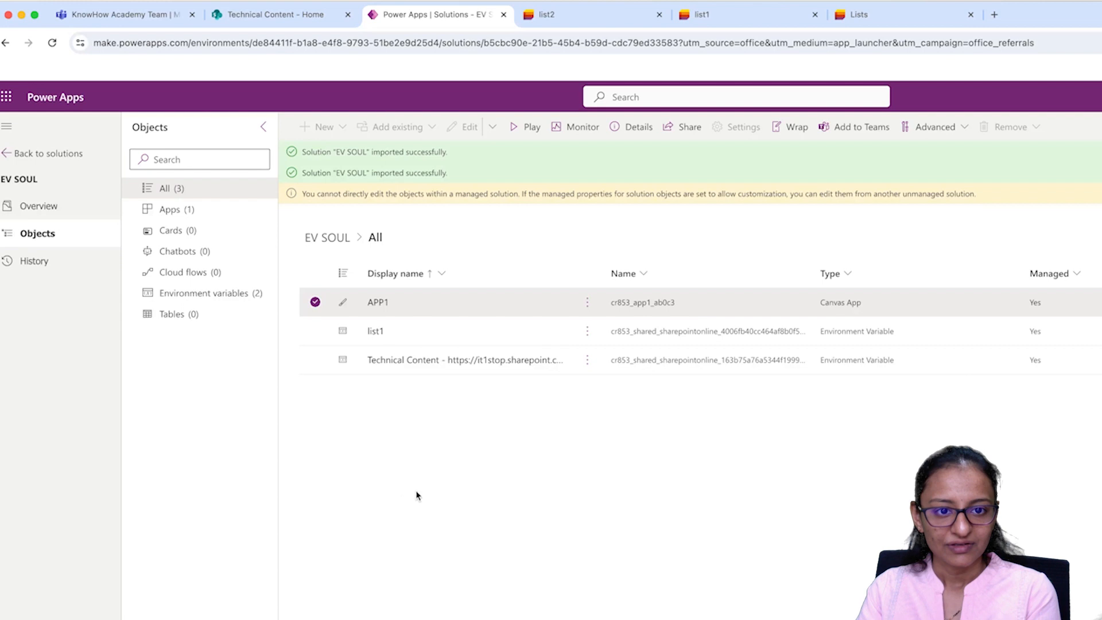
pyautogui.click(588, 302)
pyautogui.click(603, 354)
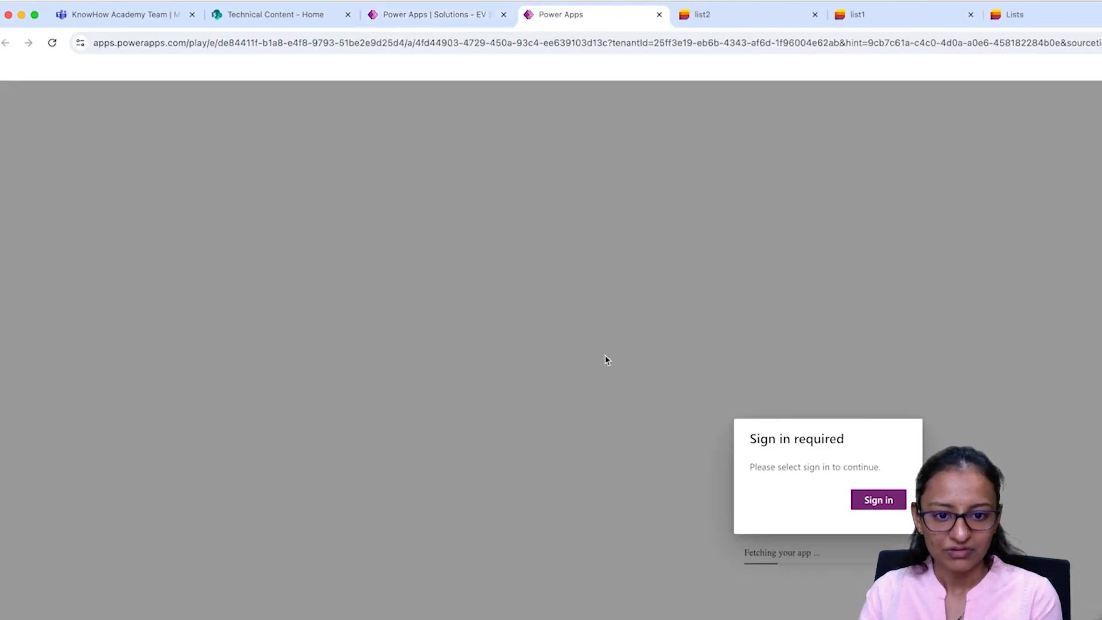
# Step: Abandon the first password sign-in, close the player tab, and play APP1 again
pyautogui.click(892, 508)
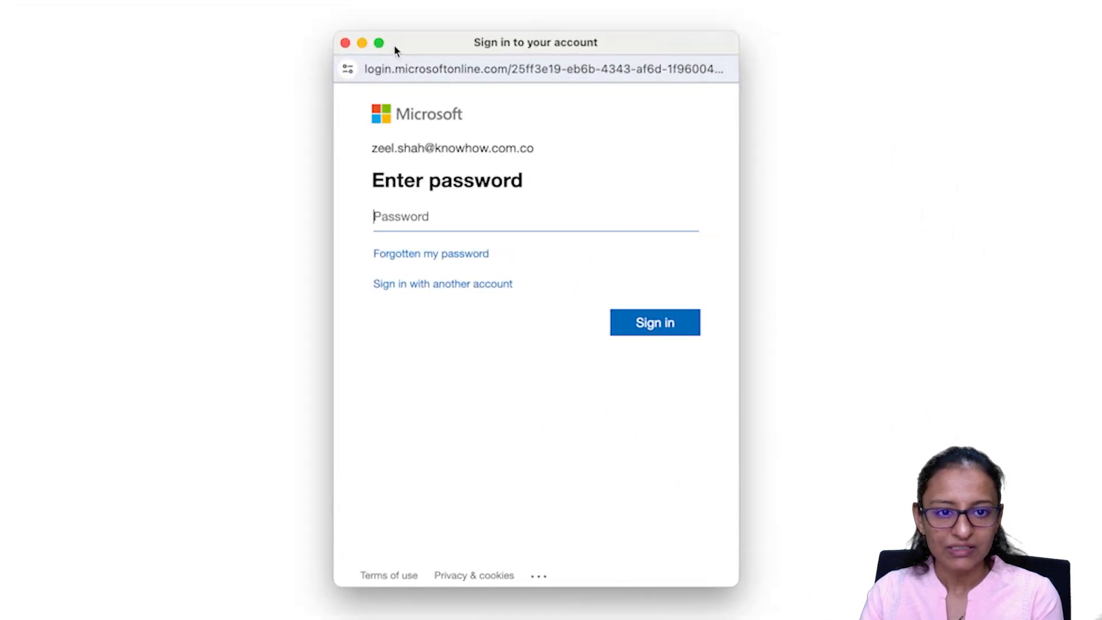
pyautogui.click(344, 43)
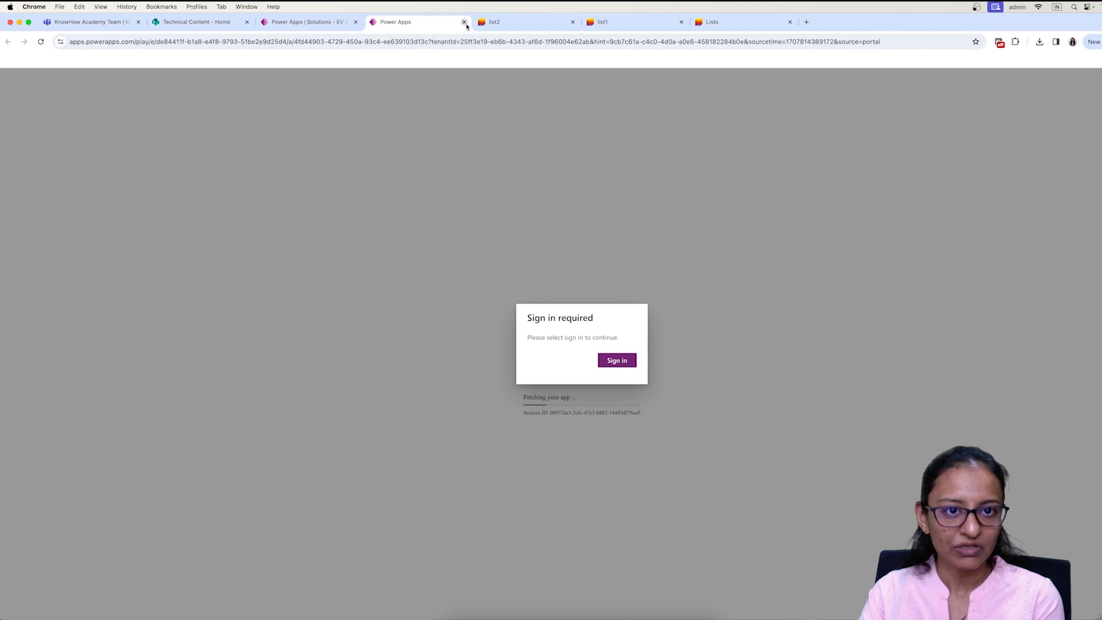
pyautogui.click(464, 22)
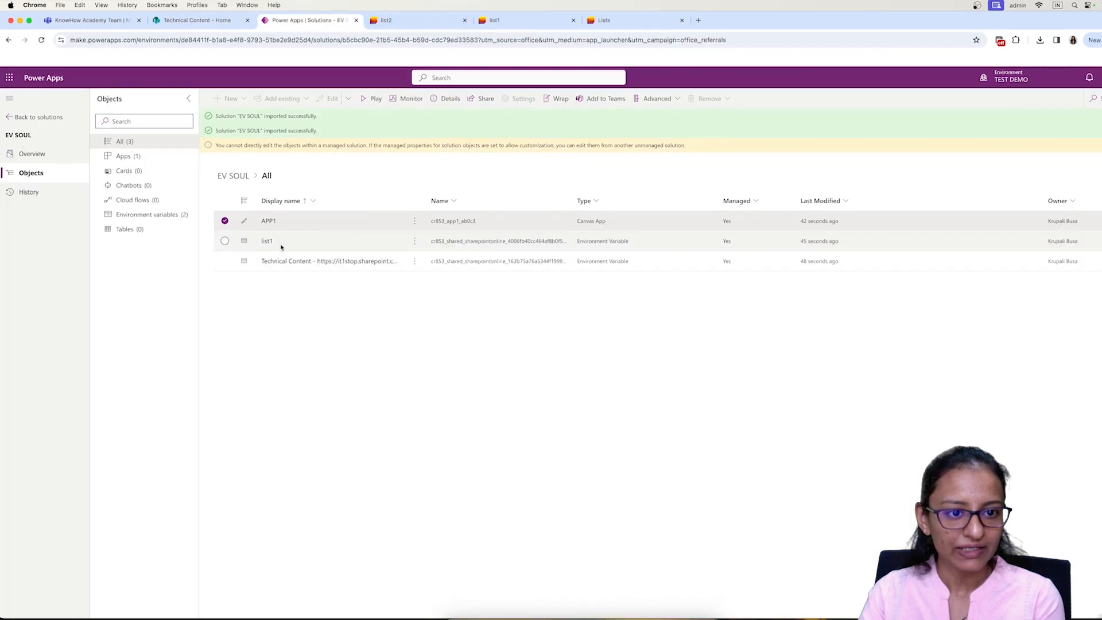
pyautogui.click(268, 221)
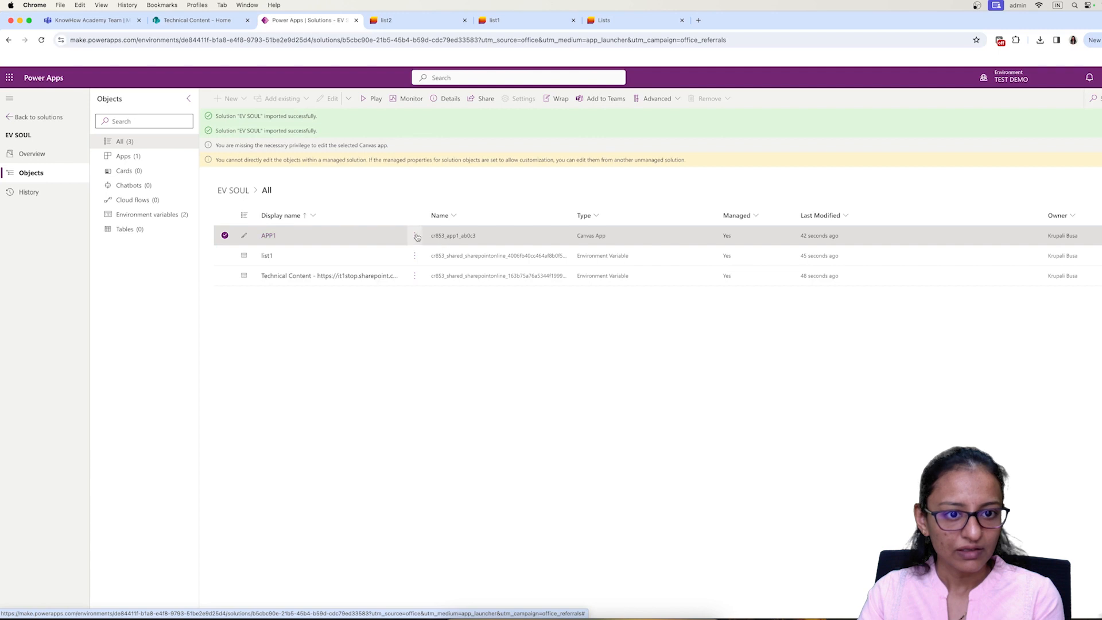
pyautogui.click(414, 235)
pyautogui.click(428, 270)
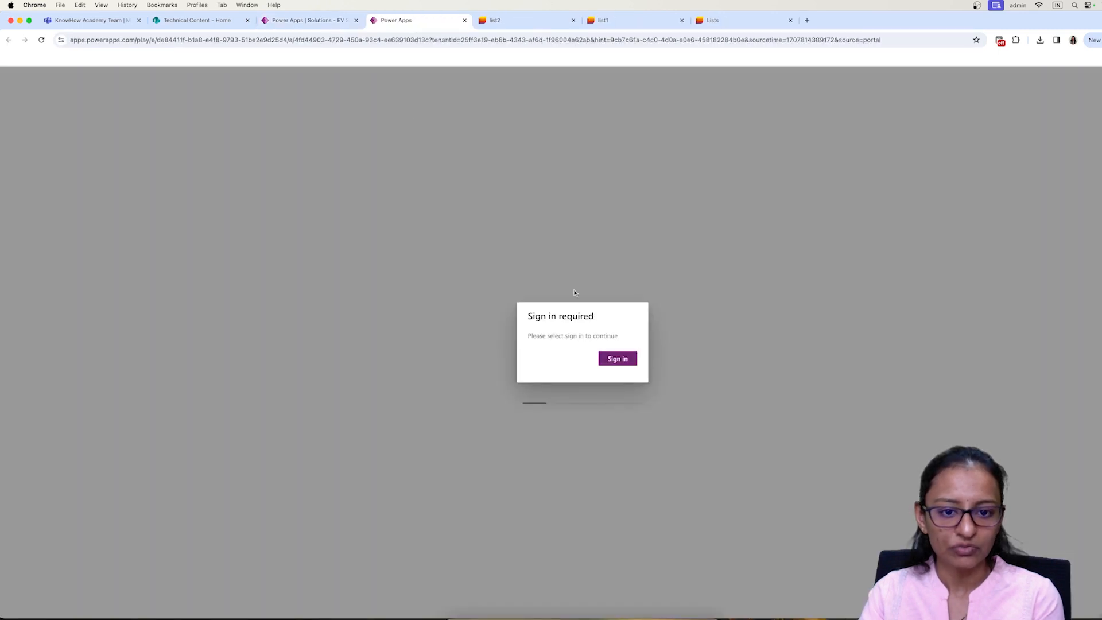
# Step: Sign in with the already signed-in account, then go back to the solutions list
pyautogui.click(618, 358)
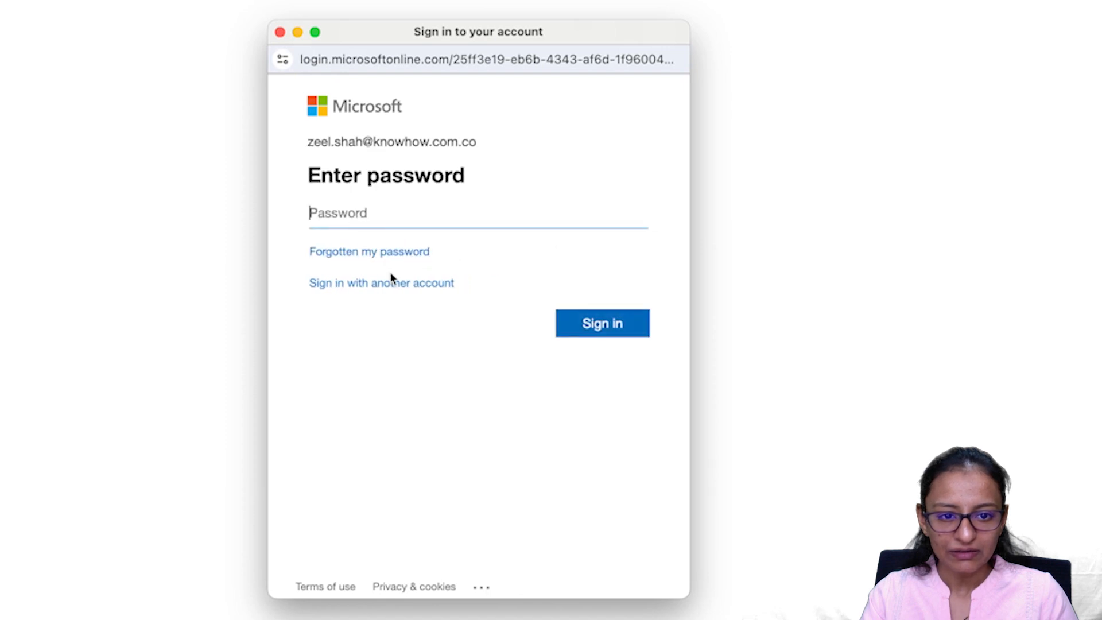
pyautogui.click(391, 280)
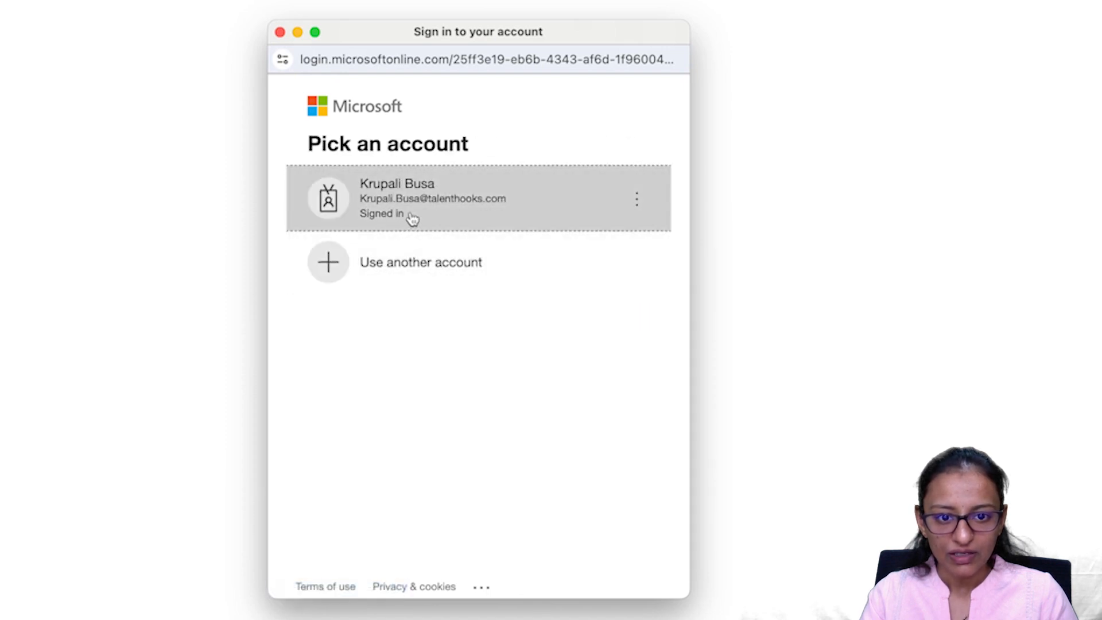
pyautogui.click(411, 213)
pyautogui.click(326, 17)
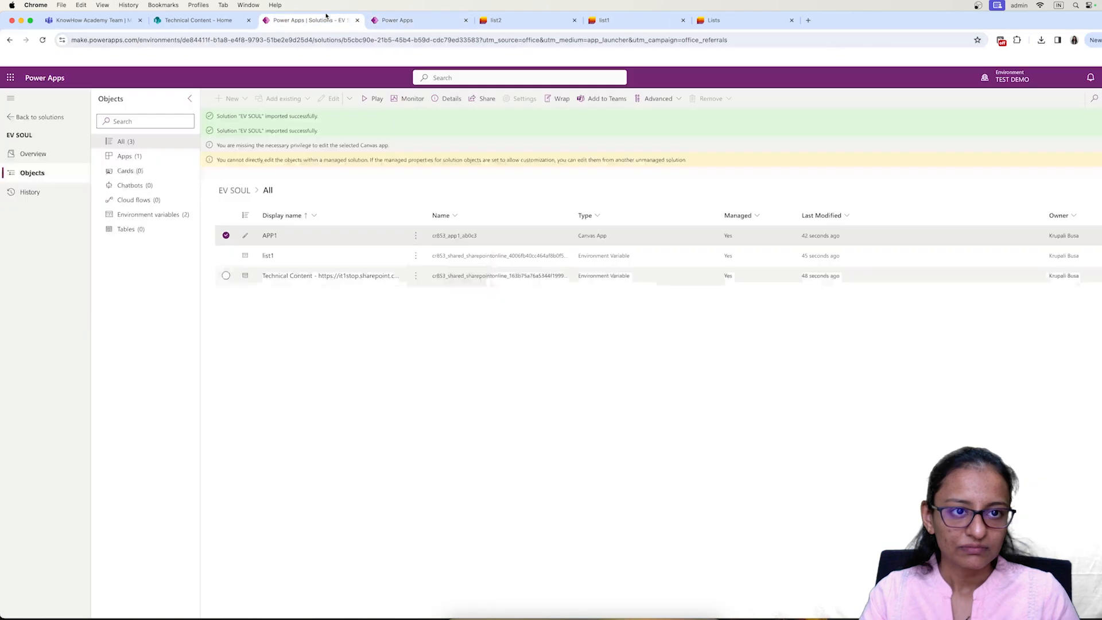
pyautogui.click(40, 117)
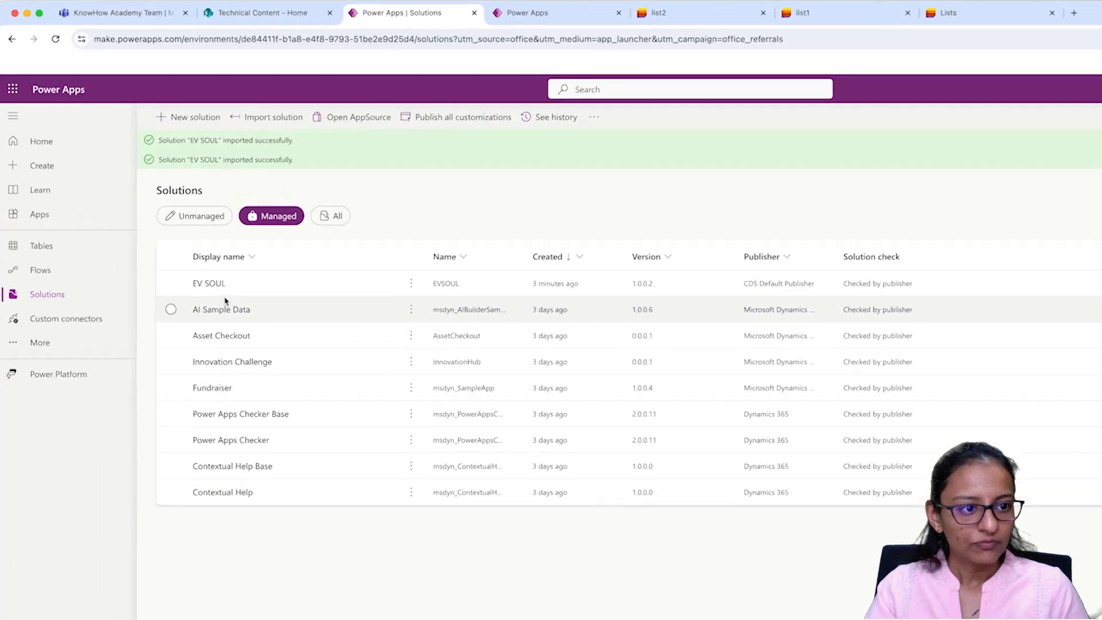
# Step: Open EV SOUL, return to Solutions, go to Apps, and briefly play then close APP1
pyautogui.click(239, 310)
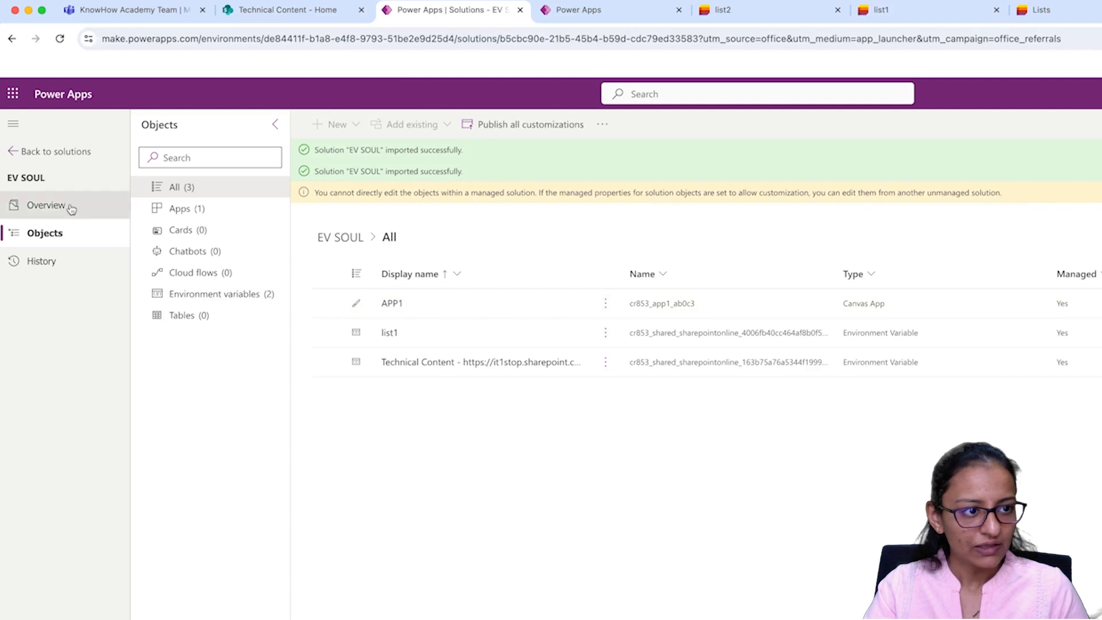
pyautogui.click(606, 308)
pyautogui.click(19, 160)
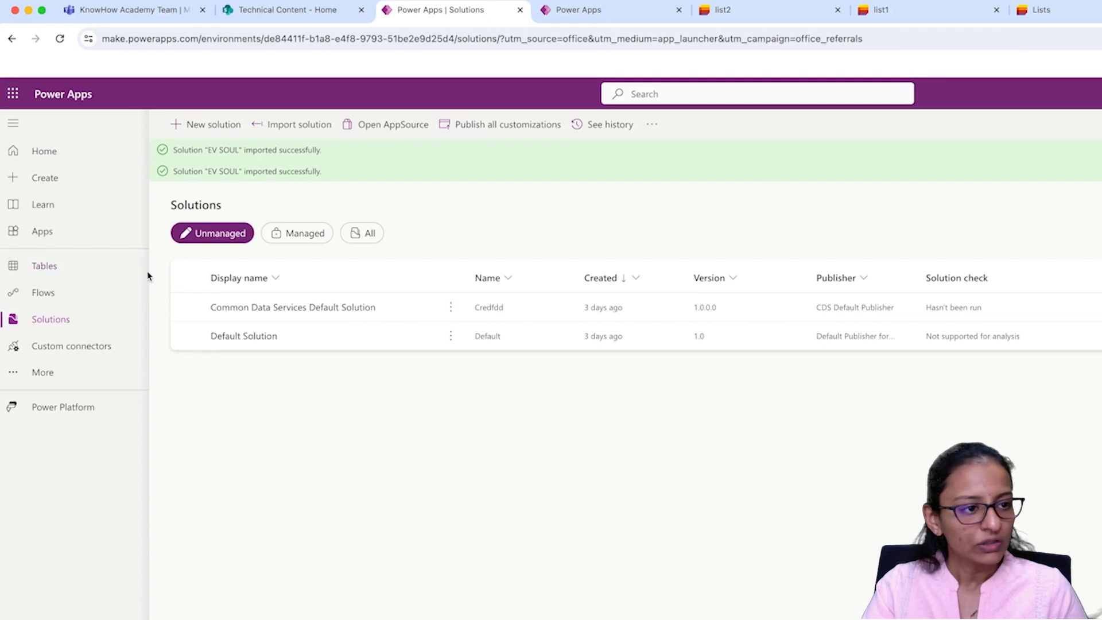
pyautogui.click(42, 232)
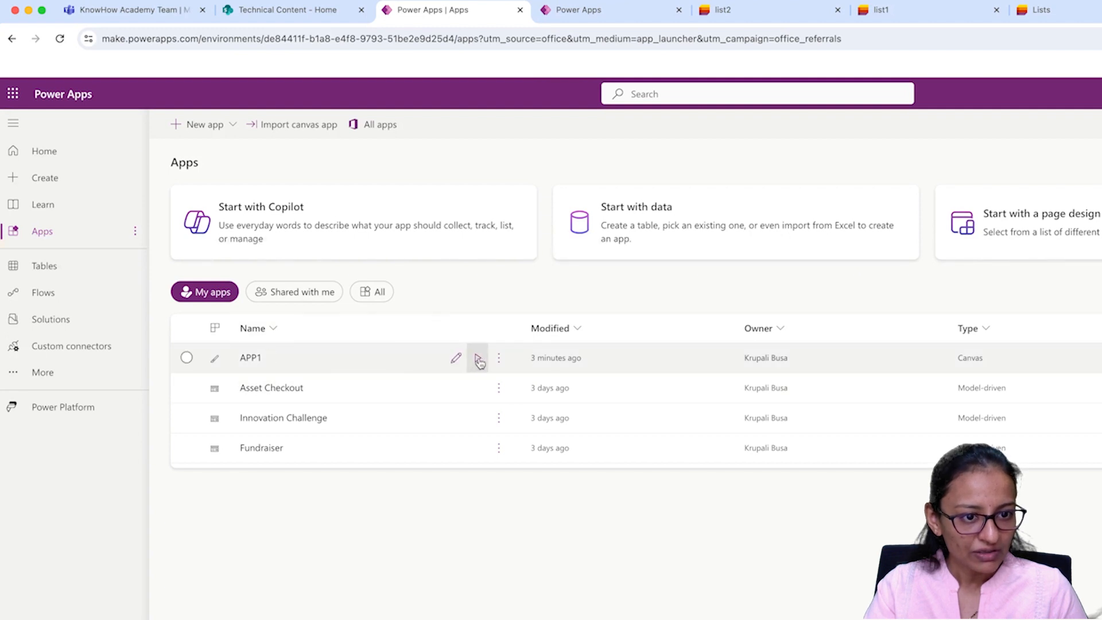
pyautogui.click(477, 357)
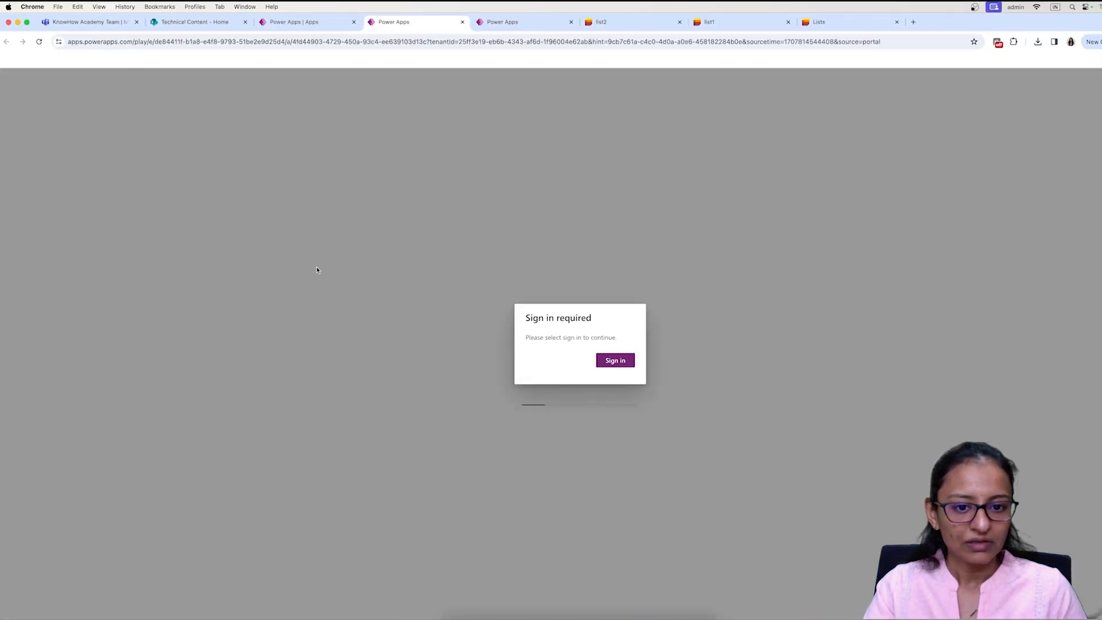
pyautogui.click(463, 22)
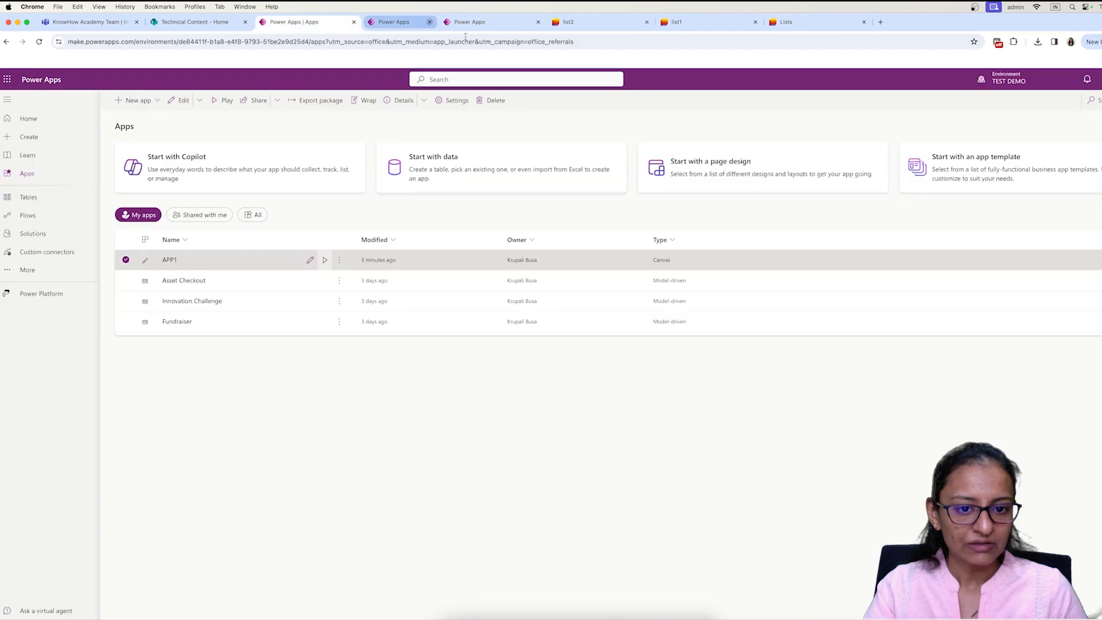
# Step: Open APP1 in the canvas editor and compare list1 and list2 against its gallery's Test 1 dep and Test 2 dep
pyautogui.click(309, 261)
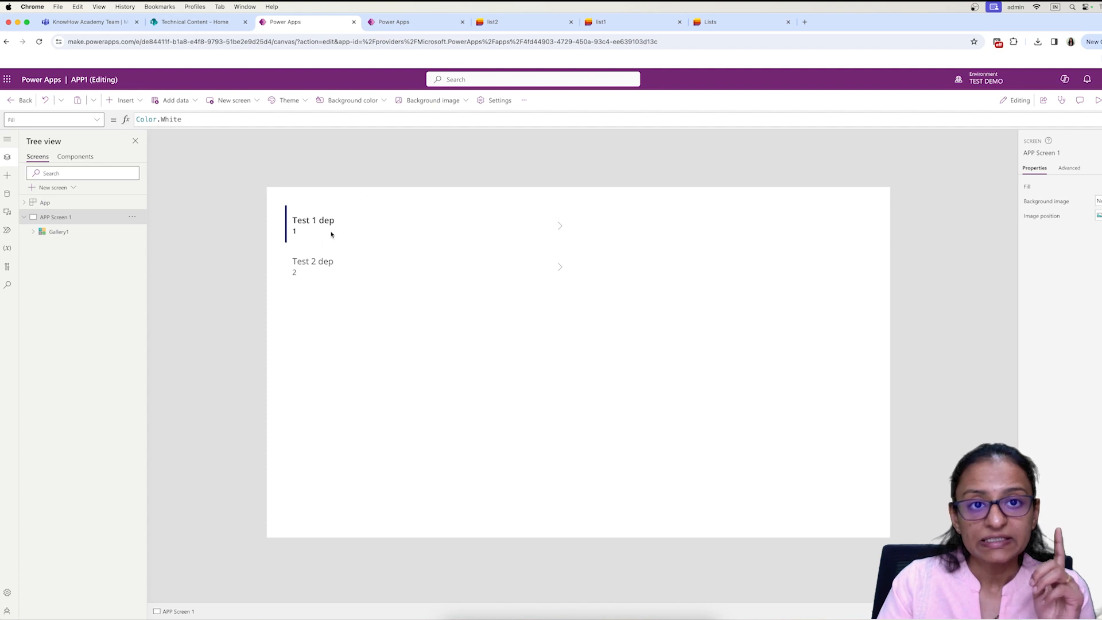
pyautogui.click(600, 22)
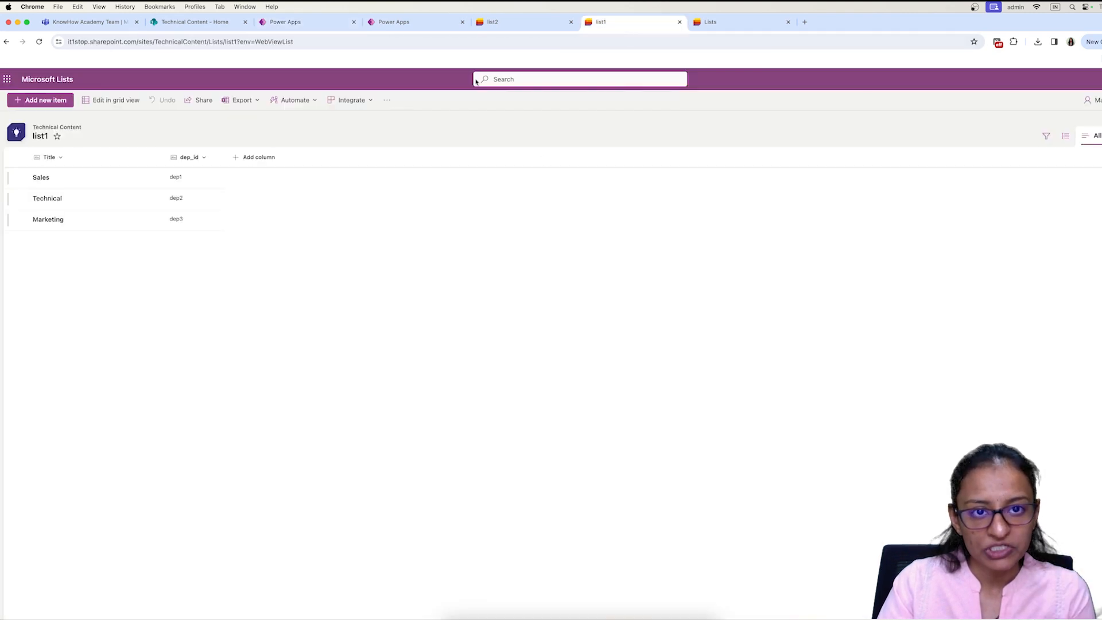
pyautogui.click(522, 23)
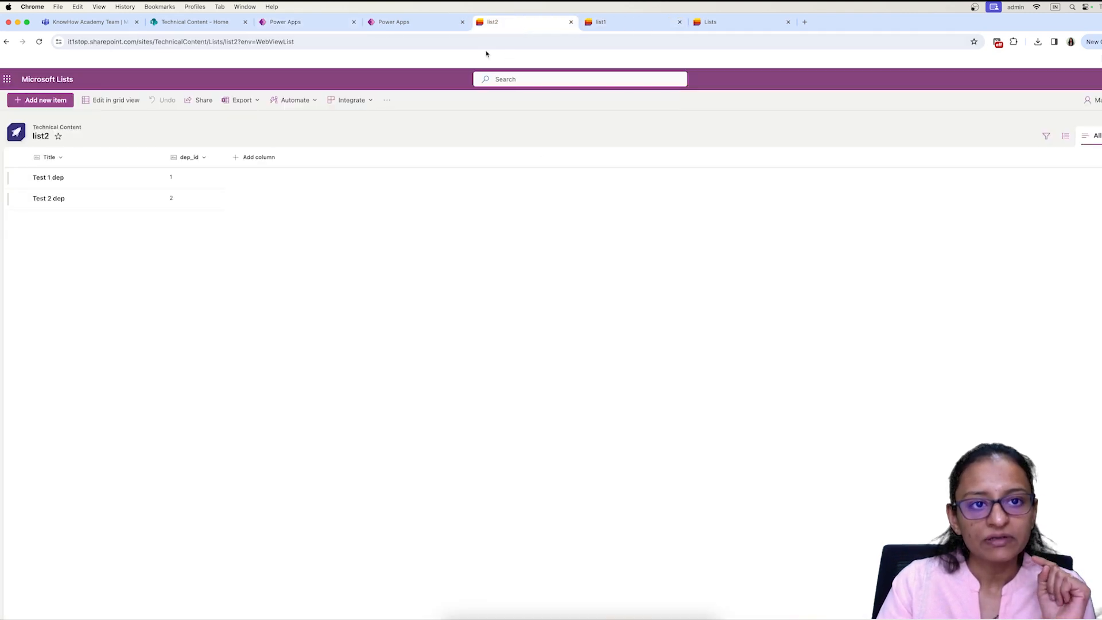
pyautogui.click(406, 28)
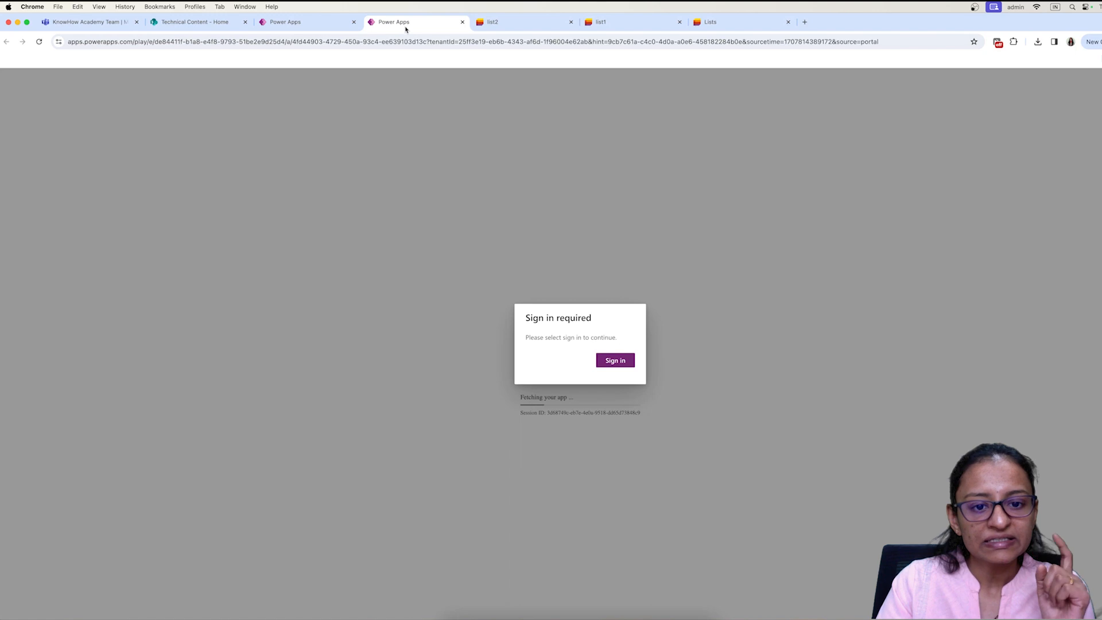
pyautogui.click(305, 23)
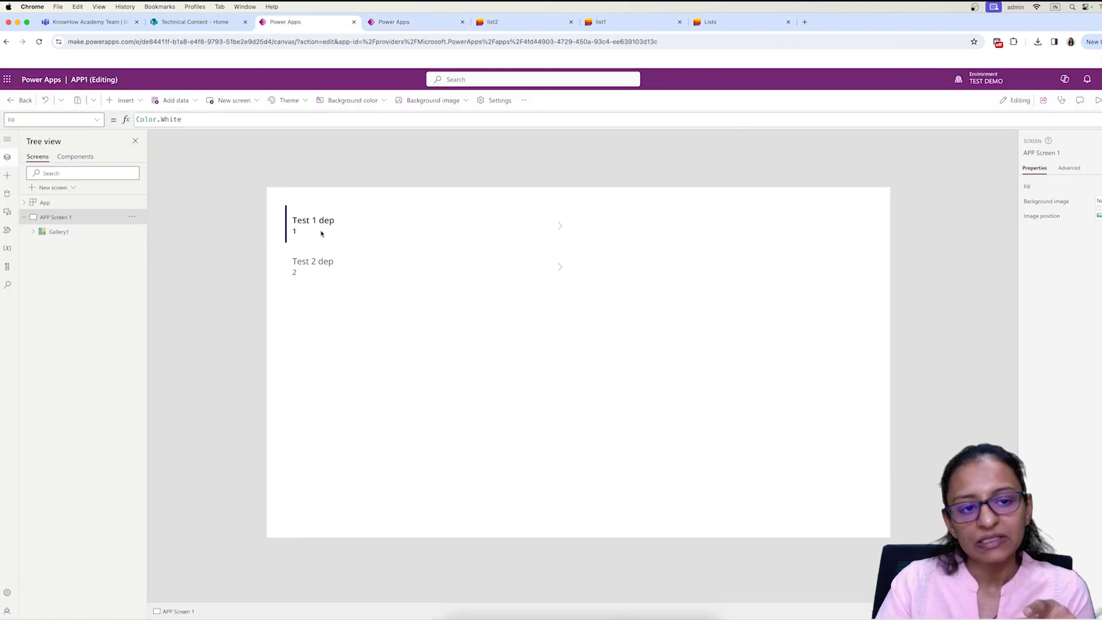